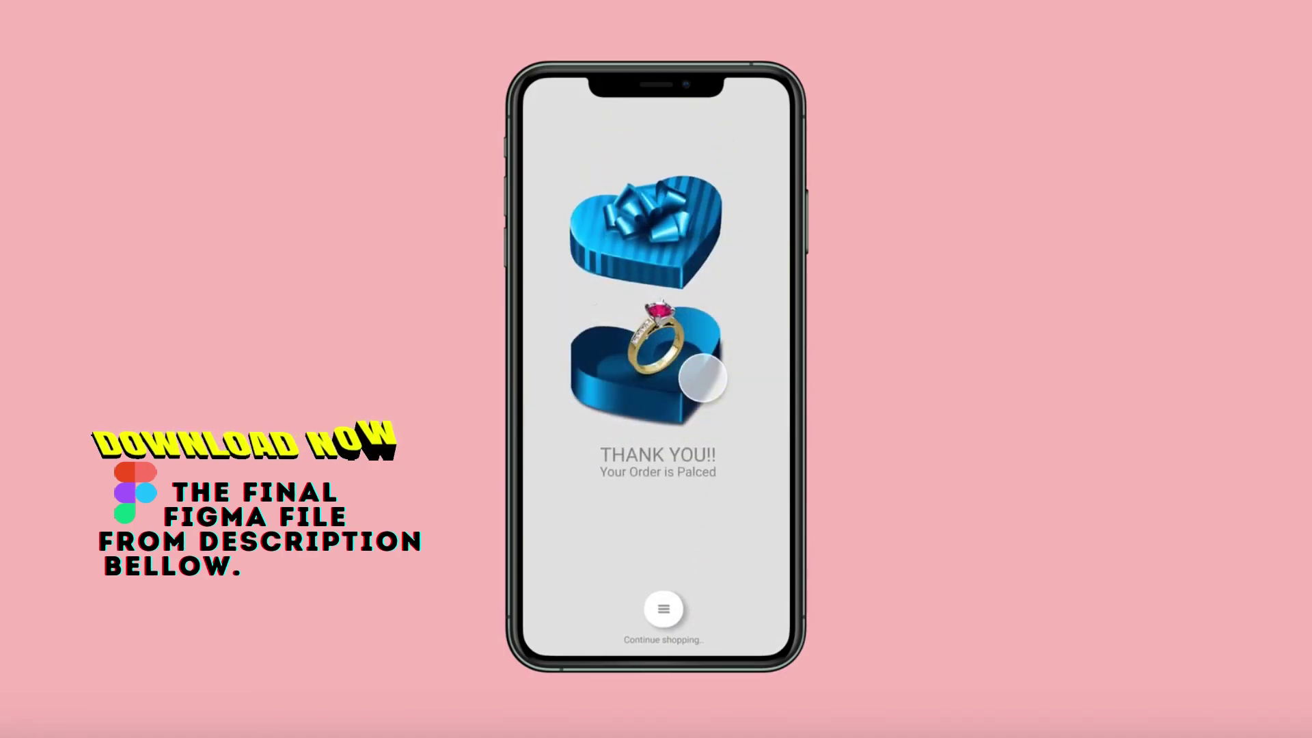
{"action": "left_click", "coordinate": [682, 514]}
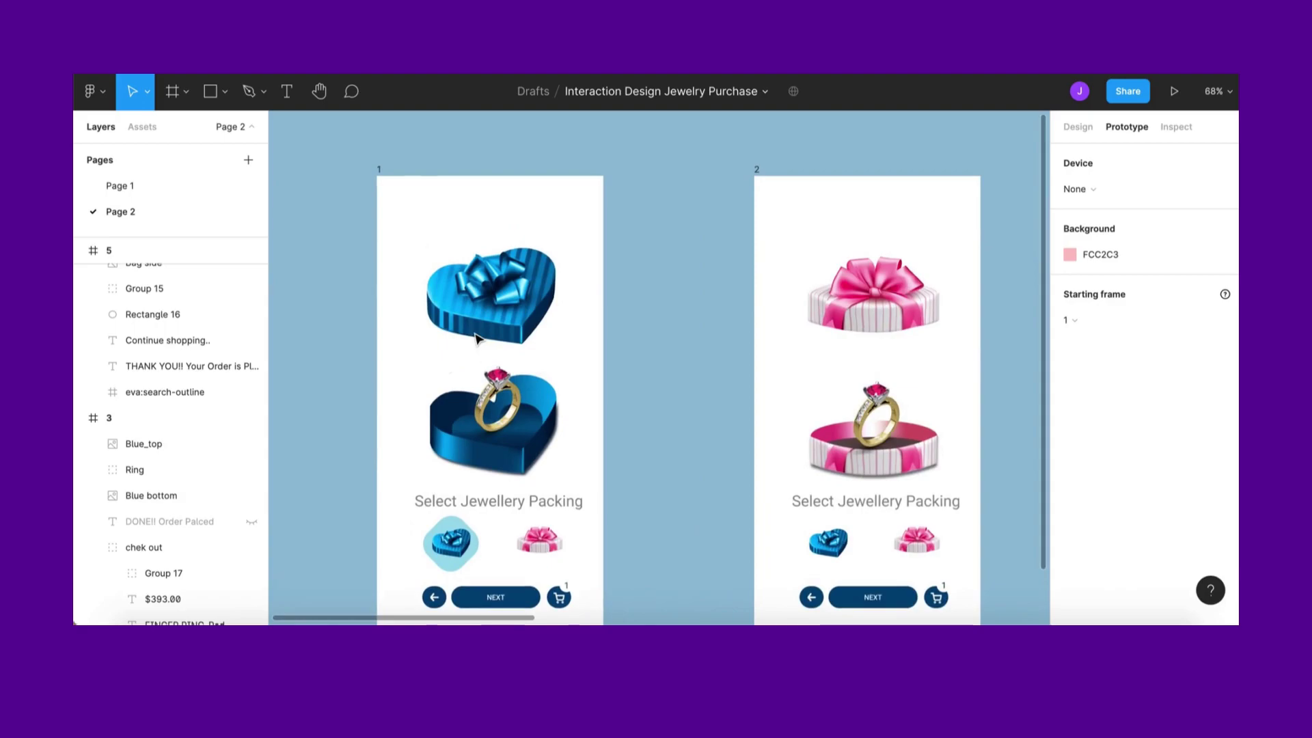
Nudge the blue box lid in frame 1 and the pink box lid in frame 2 slightly downward
{"action": "scroll", "coordinate": [475, 335], "scroll_direction": "down", "scroll_amount": 5}
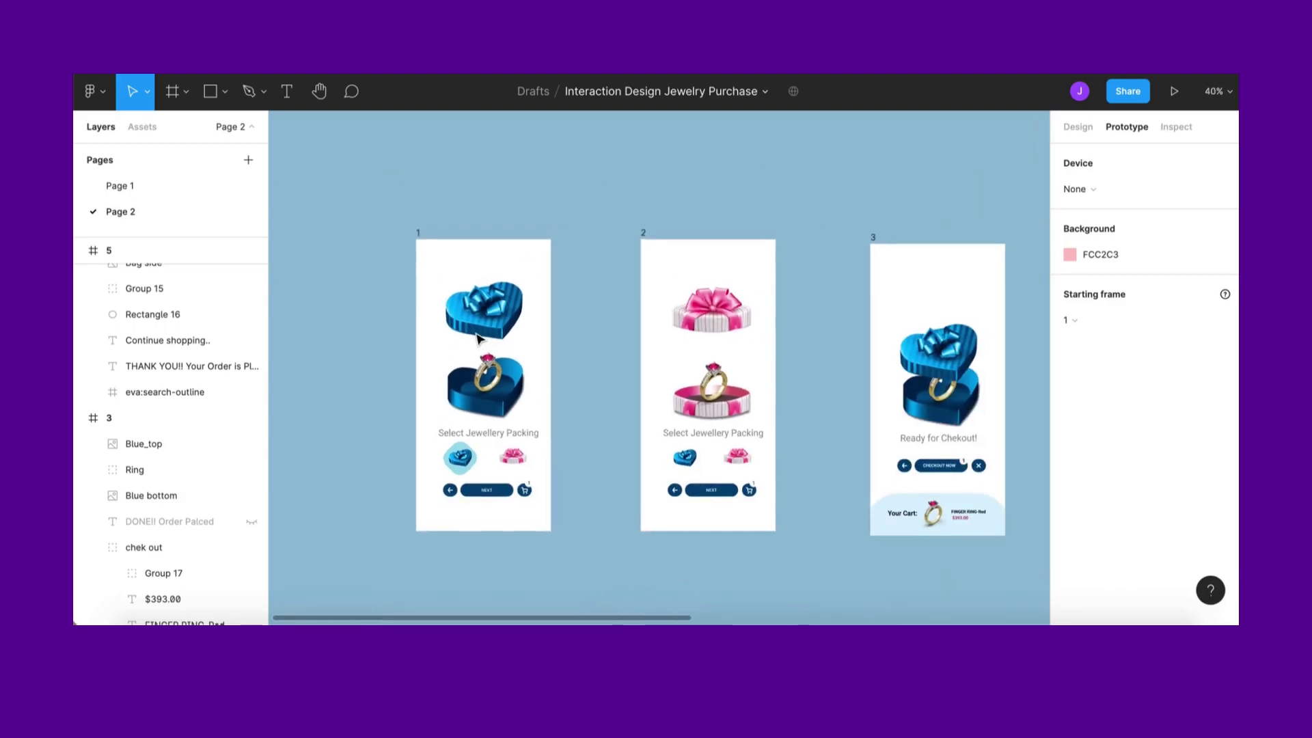
{"action": "left_click", "coordinate": [518, 327]}
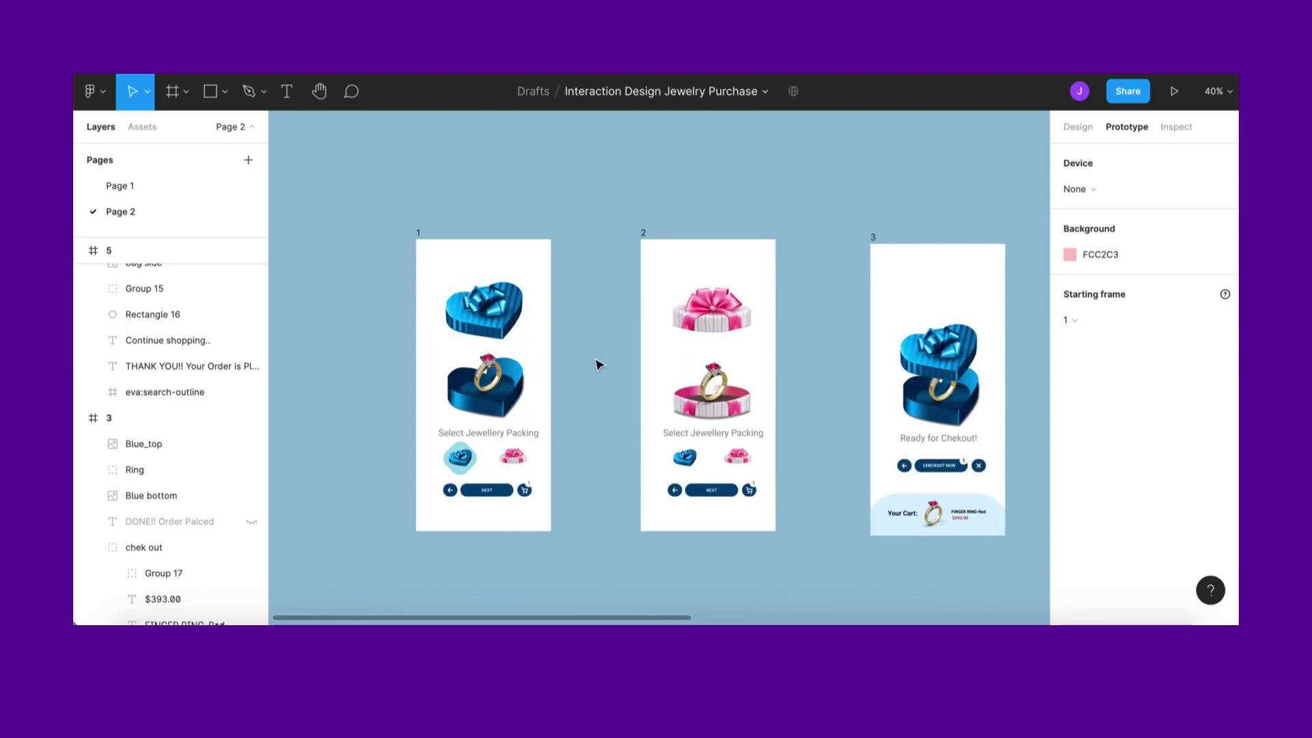
{"action": "scroll", "coordinate": [597, 366], "scroll_direction": "right", "scroll_amount": 3}
{"action": "scroll", "coordinate": [598, 366], "scroll_direction": "left", "scroll_amount": 4}
{"action": "scroll", "coordinate": [551, 320], "scroll_direction": "up", "scroll_amount": 3}
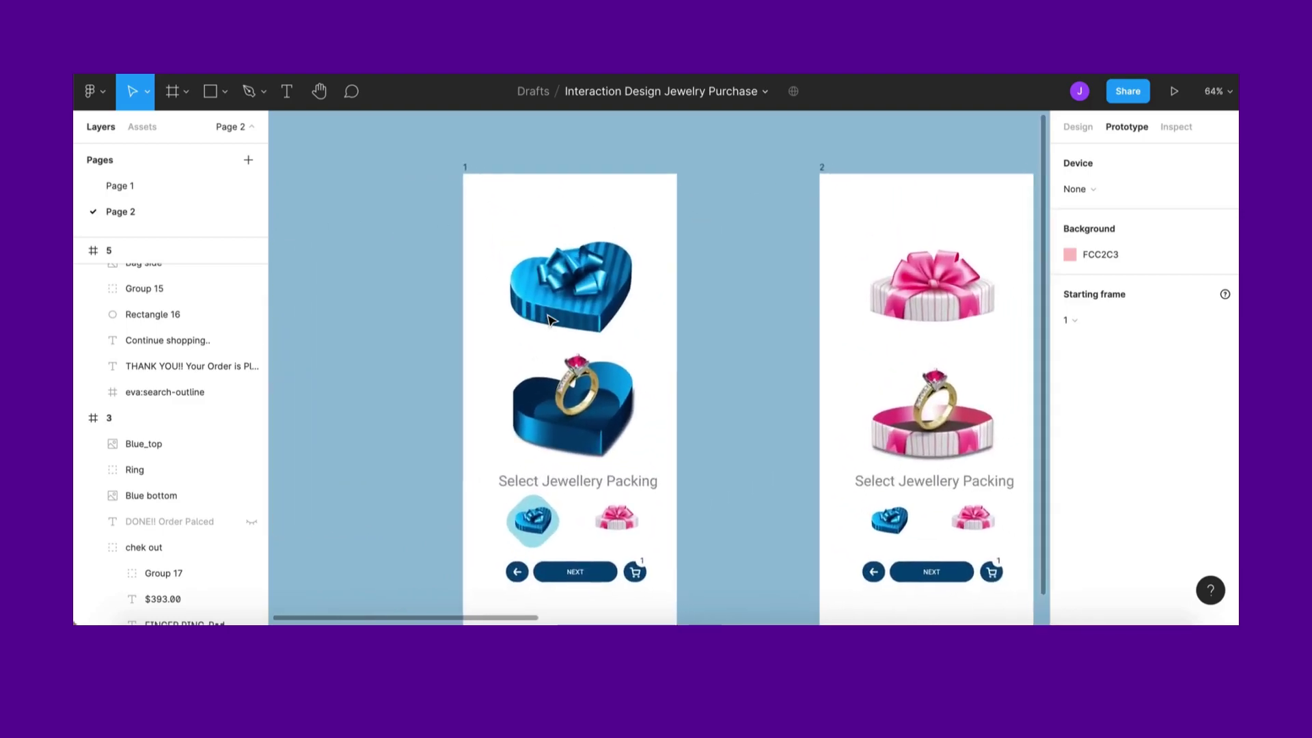
{"action": "scroll", "coordinate": [551, 320], "scroll_direction": "right", "scroll_amount": 1}
{"action": "left_click_drag", "start_coordinate": [818, 293], "coordinate": [808, 289]}
{"action": "left_click_drag", "start_coordinate": [460, 309], "coordinate": [463, 317]}
{"action": "left_click_drag", "start_coordinate": [762, 277], "coordinate": [764, 293]}
Look through frames 3 to 6 to review the checkout and order confirmation screens
{"action": "scroll", "coordinate": [763, 293], "scroll_direction": "down", "scroll_amount": 3}
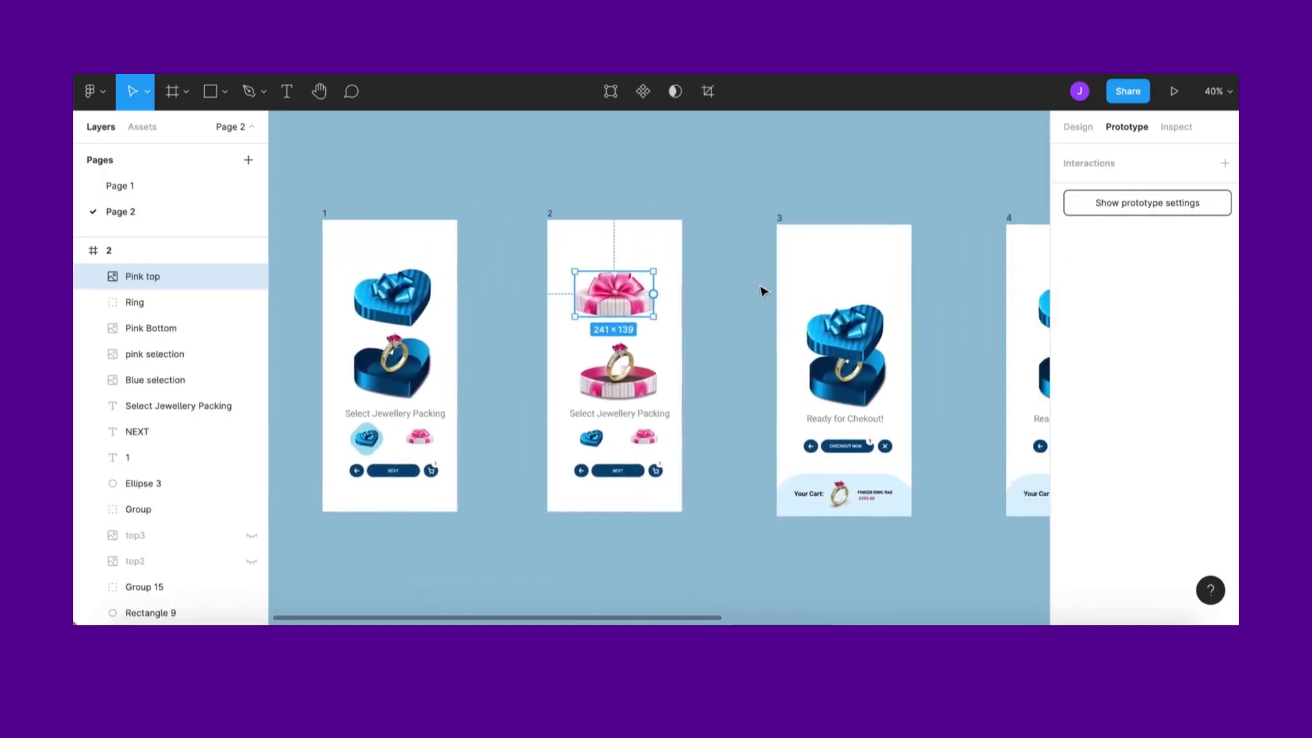
{"action": "scroll", "coordinate": [763, 383], "scroll_direction": "right", "scroll_amount": 3}
{"action": "scroll", "coordinate": [763, 486], "scroll_direction": "up", "scroll_amount": 5}
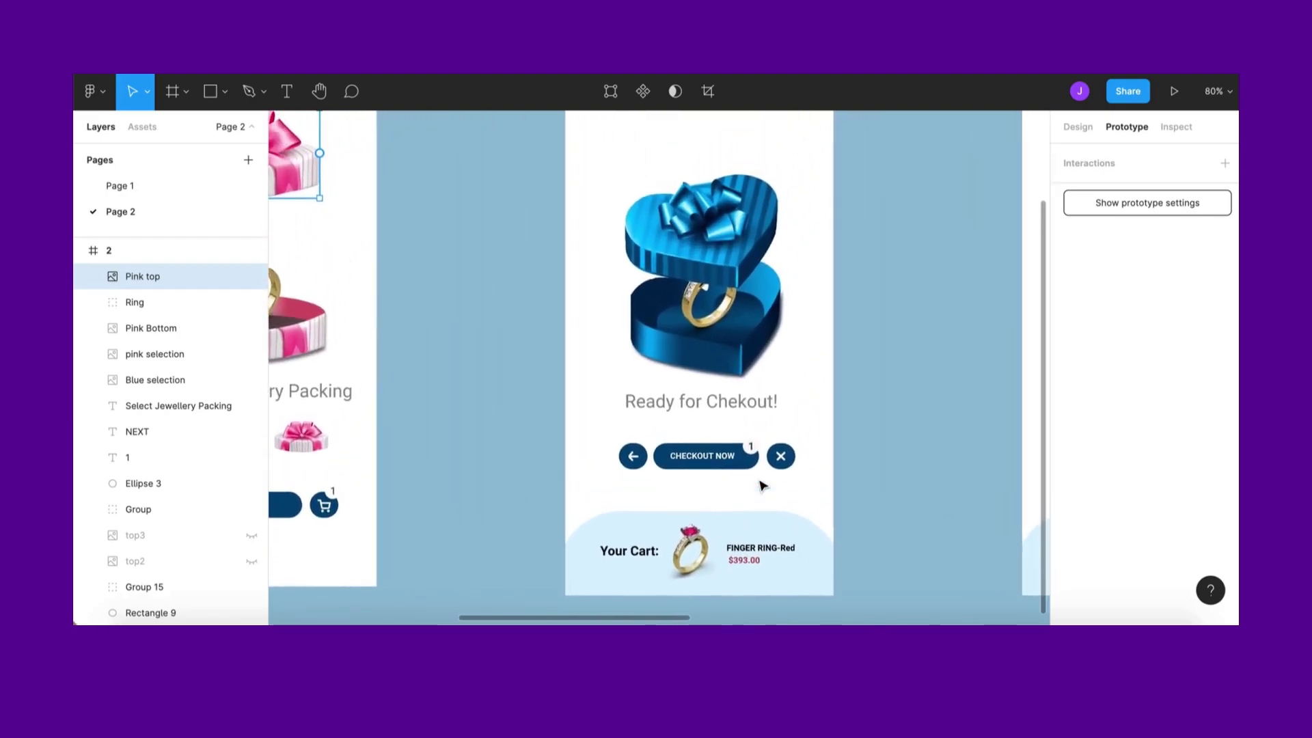
{"action": "scroll", "coordinate": [761, 483], "scroll_direction": "down", "scroll_amount": 3}
{"action": "scroll", "coordinate": [697, 376], "scroll_direction": "up", "scroll_amount": 2}
{"action": "scroll", "coordinate": [697, 376], "scroll_direction": "right", "scroll_amount": 6}
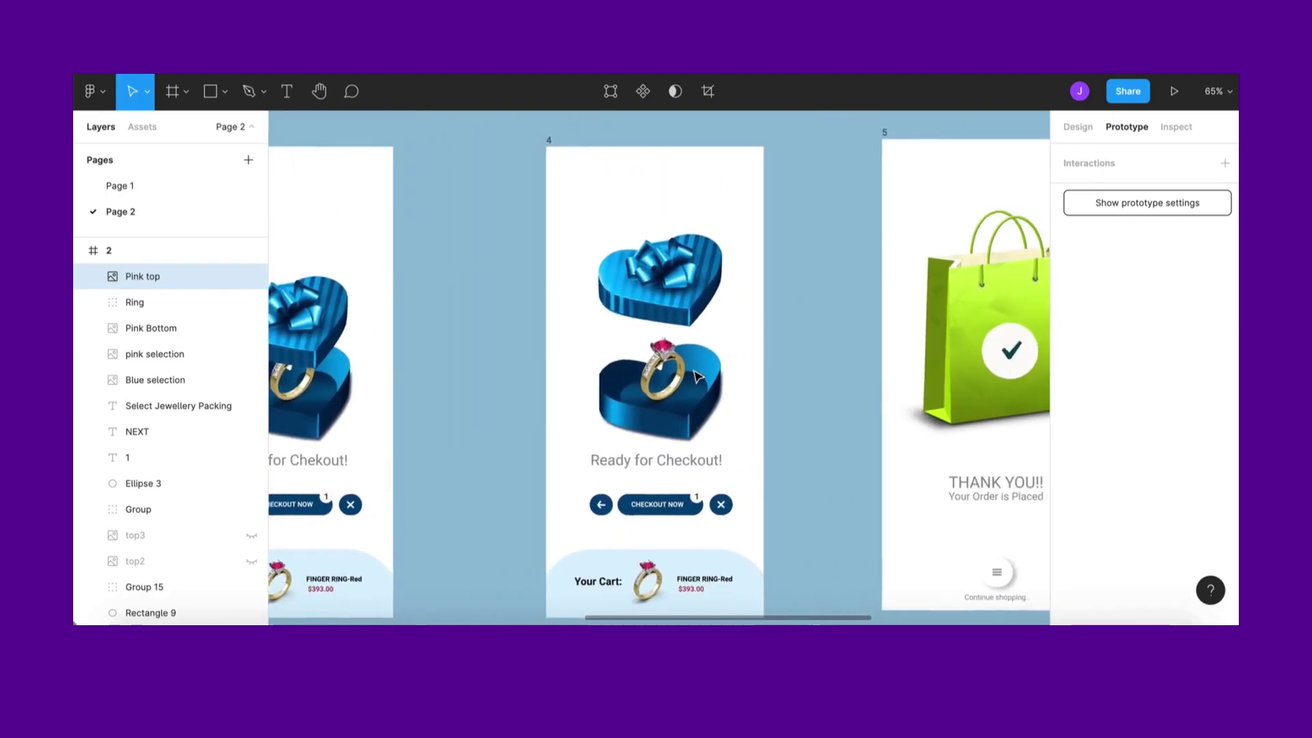
{"action": "scroll", "coordinate": [614, 553], "scroll_direction": "right", "scroll_amount": 5}
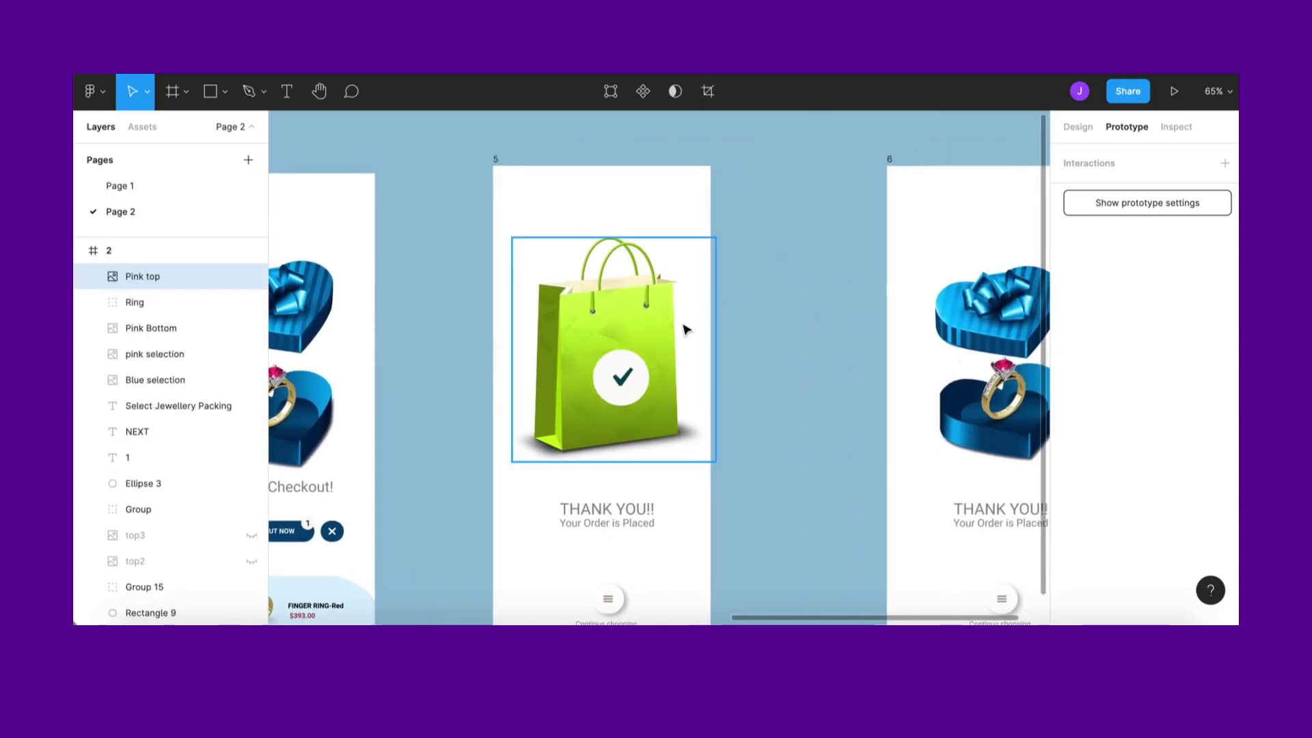
{"action": "scroll", "coordinate": [668, 369], "scroll_direction": "right", "scroll_amount": 7}
{"action": "scroll", "coordinate": [668, 361], "scroll_direction": "left", "scroll_amount": 5}
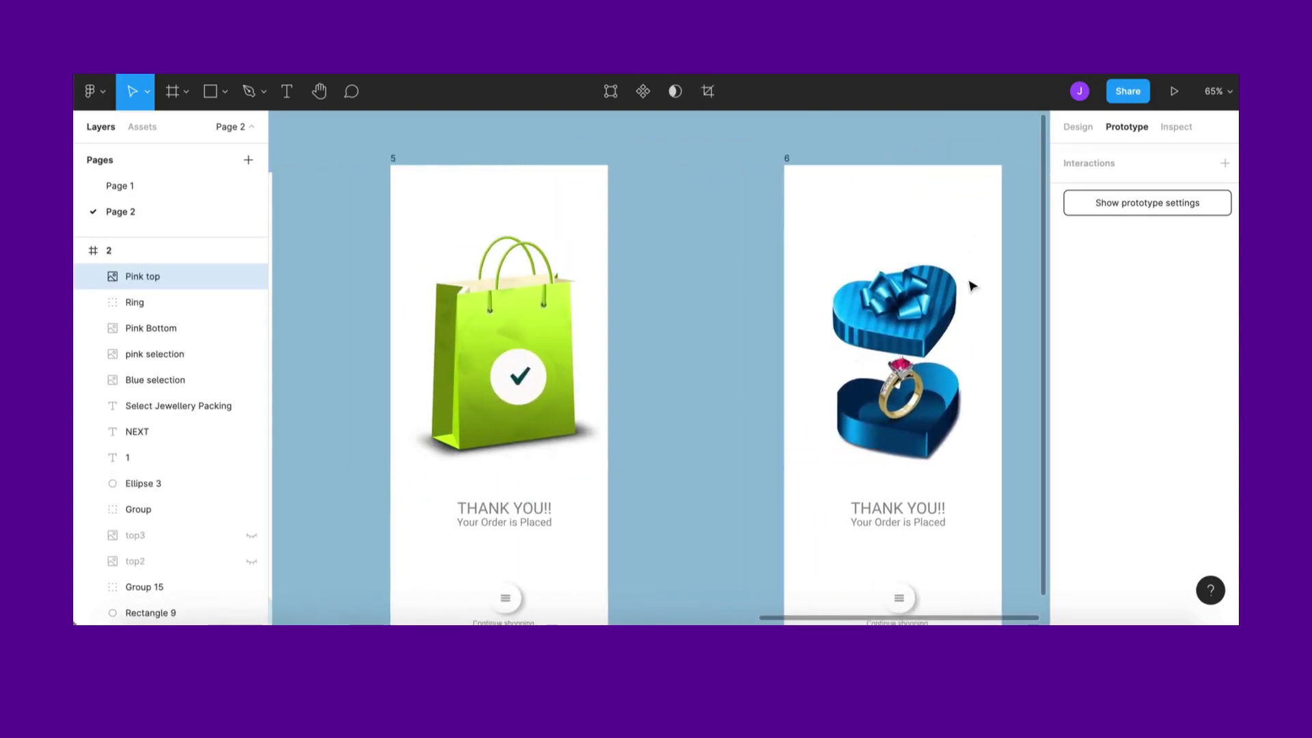
{"action": "scroll", "coordinate": [972, 325], "scroll_direction": "down", "scroll_amount": 5, "text": "ctrl"}
{"action": "scroll", "coordinate": [718, 315], "scroll_direction": "left", "scroll_amount": 3}
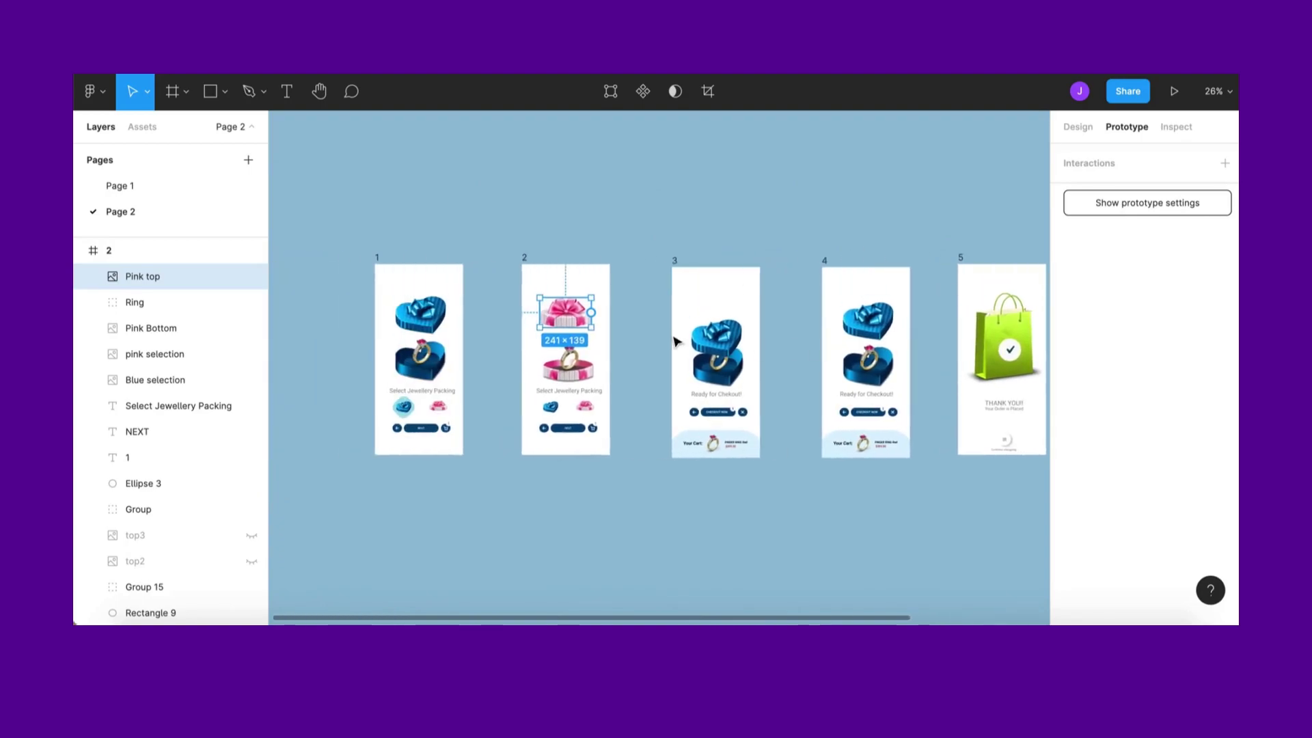
Examine frames 1 and 2 side by side, comparing their packaging selection screens and box lids
{"action": "left_click", "coordinate": [601, 277]}
{"action": "scroll", "coordinate": [562, 321], "scroll_direction": "up", "scroll_amount": 3, "text": "ctrl"}
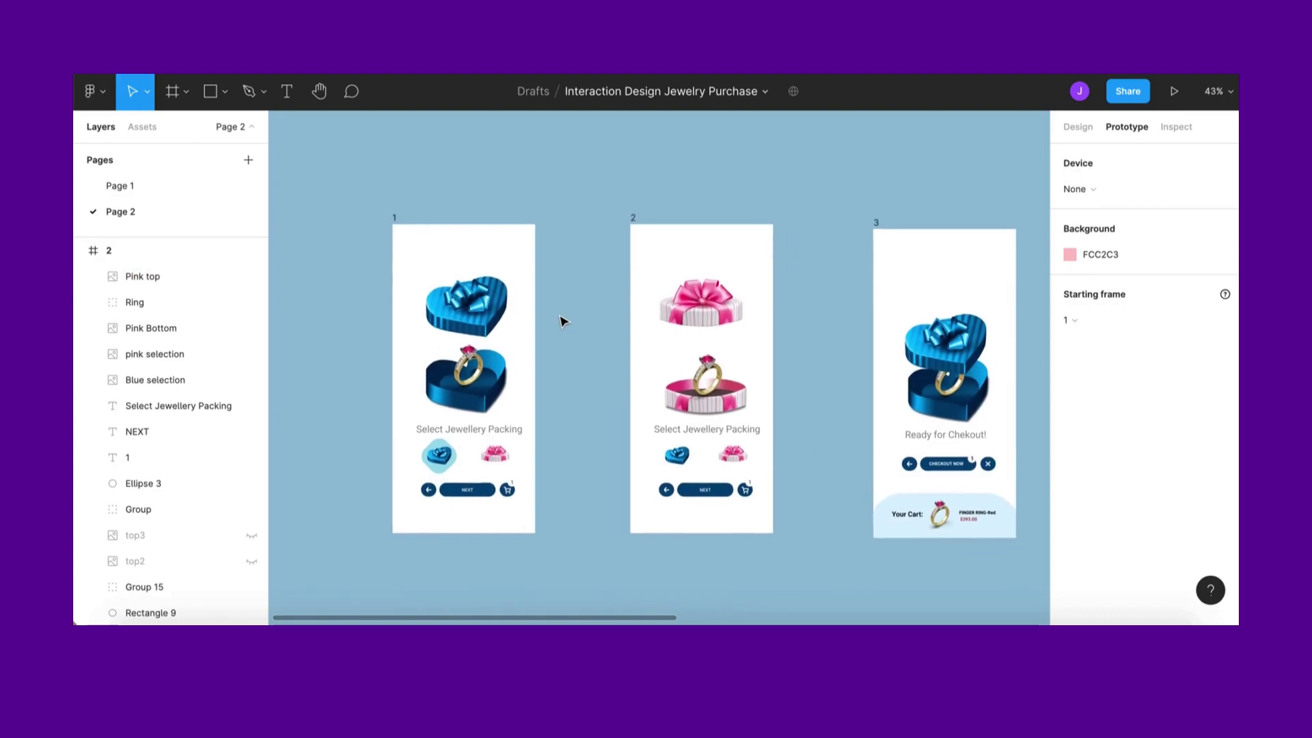
{"action": "scroll", "coordinate": [562, 321], "scroll_direction": "up", "scroll_amount": 3, "text": "ctrl"}
{"action": "scroll", "coordinate": [562, 324], "scroll_direction": "up", "scroll_amount": 1}
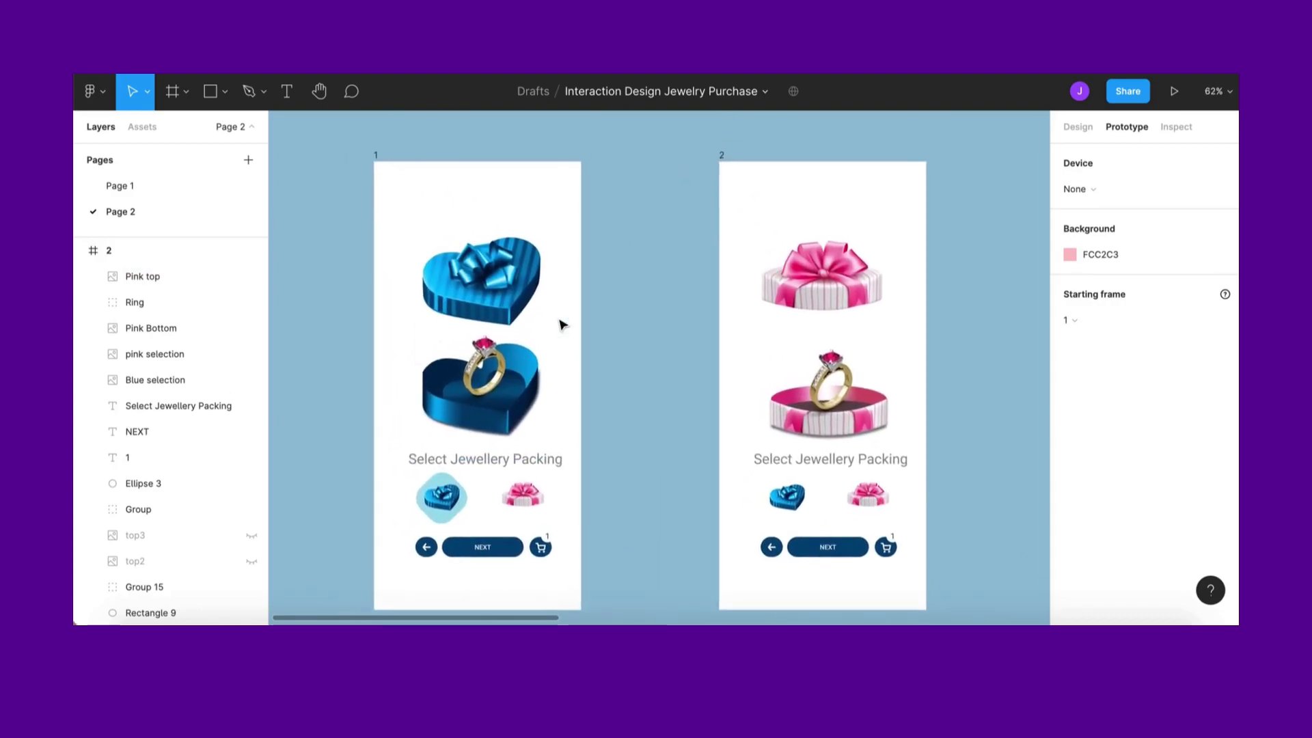
{"action": "left_click", "coordinate": [372, 163]}
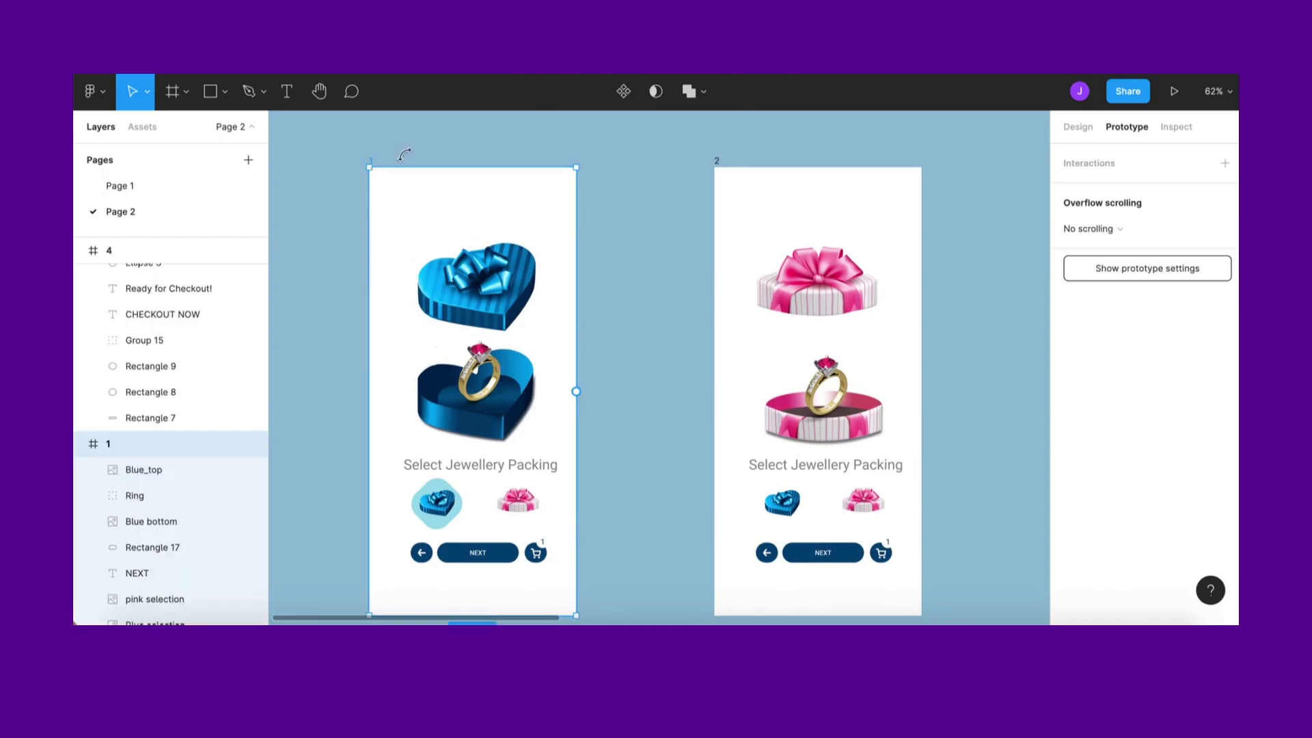
{"action": "left_click", "coordinate": [719, 168]}
{"action": "left_click", "coordinate": [370, 165]}
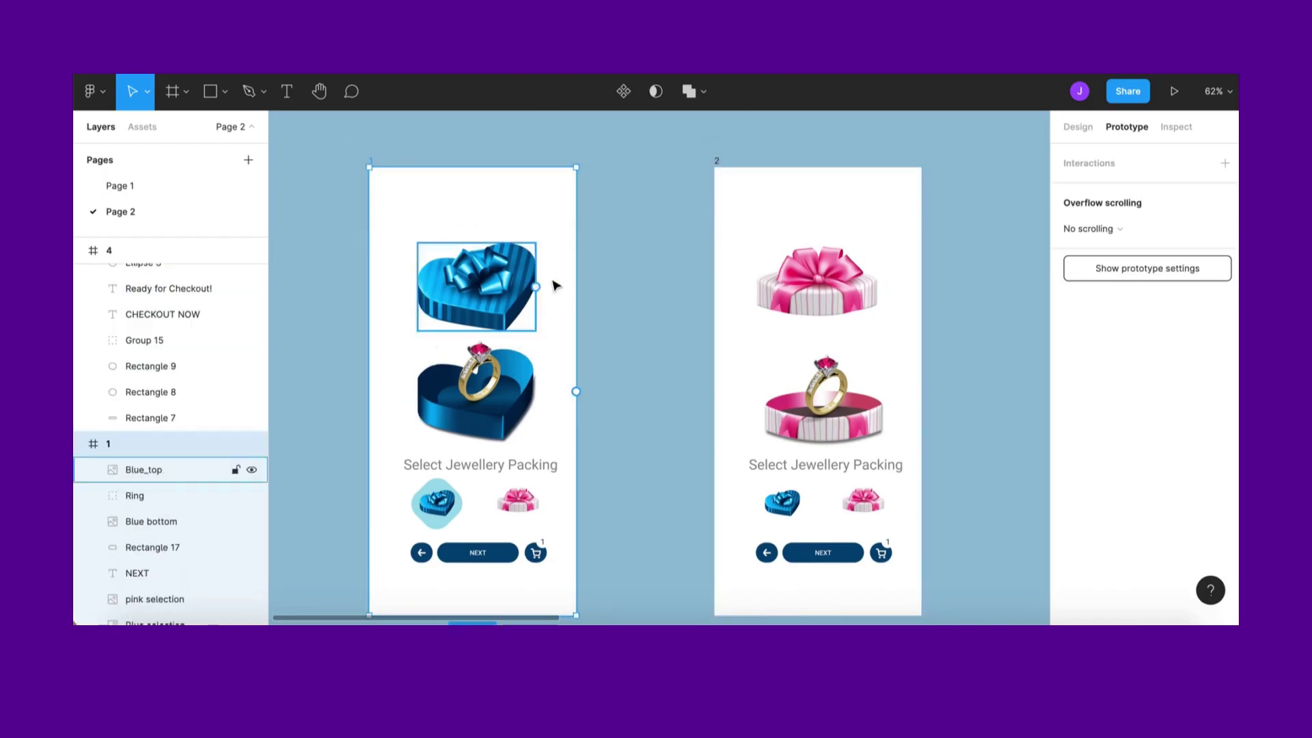
{"action": "scroll", "coordinate": [555, 286], "scroll_direction": "down", "scroll_amount": 1}
{"action": "scroll", "coordinate": [555, 285], "scroll_direction": "right", "scroll_amount": 1}
{"action": "left_click", "coordinate": [516, 295]}
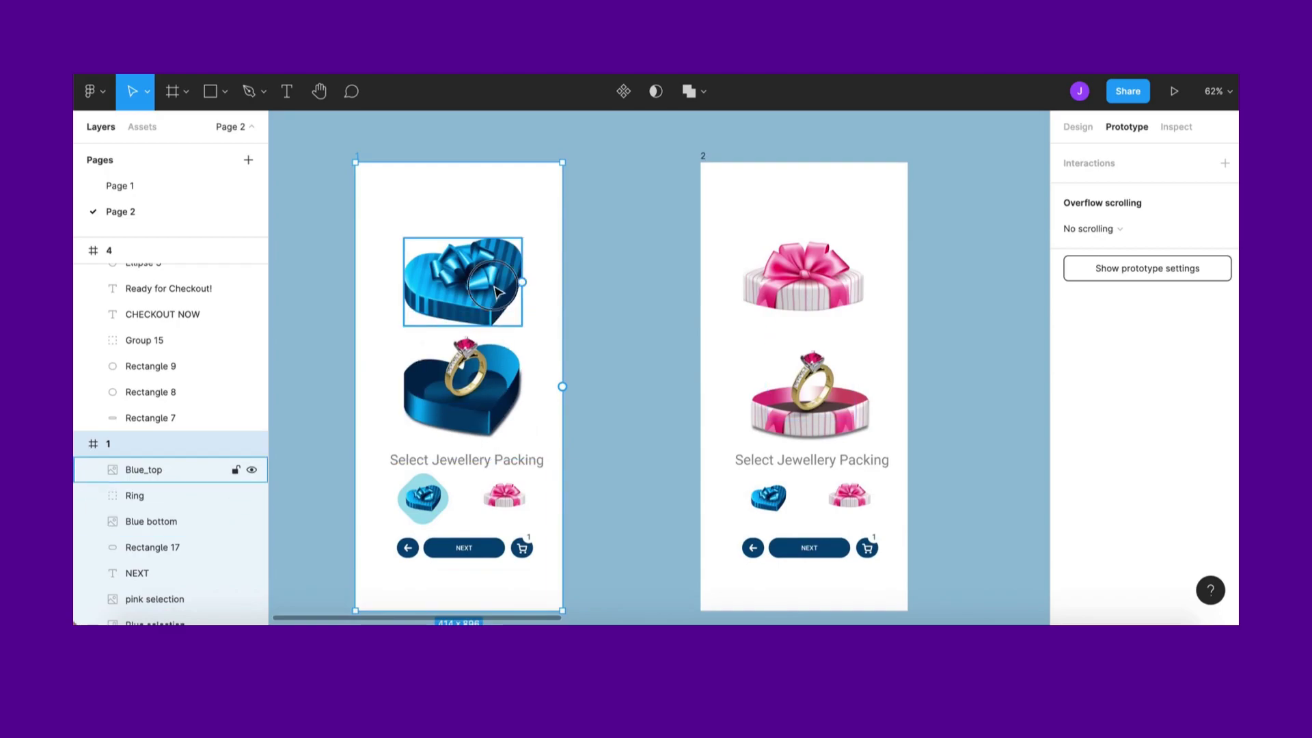
{"action": "left_click", "coordinate": [624, 293]}
{"action": "mouse_move", "coordinate": [502, 285]}
{"action": "left_mouse_down"}
{"action": "mouse_move", "coordinate": [504, 404]}
{"action": "mouse_move", "coordinate": [506, 295]}
{"action": "left_mouse_up"}
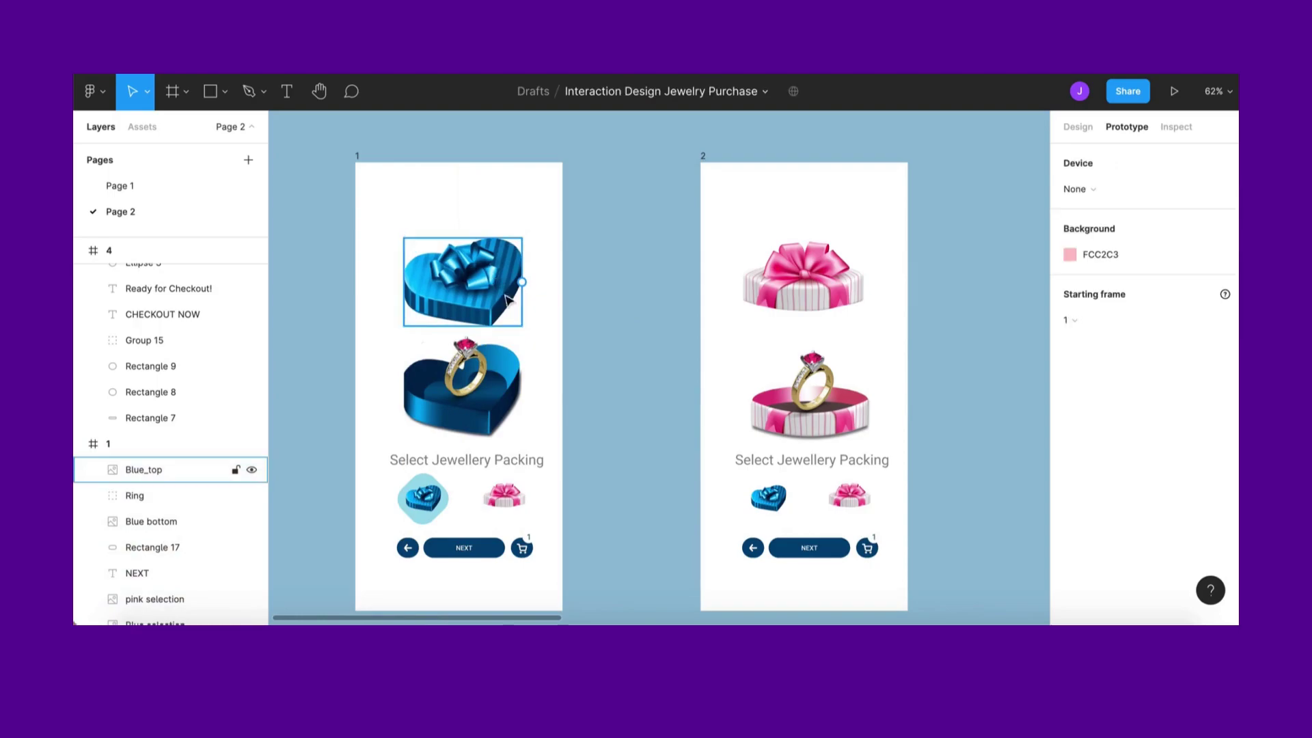
{"action": "mouse_move", "coordinate": [824, 277]}
{"action": "left_mouse_down"}
{"action": "mouse_move", "coordinate": [823, 404]}
{"action": "mouse_move", "coordinate": [825, 277]}
{"action": "left_mouse_up"}
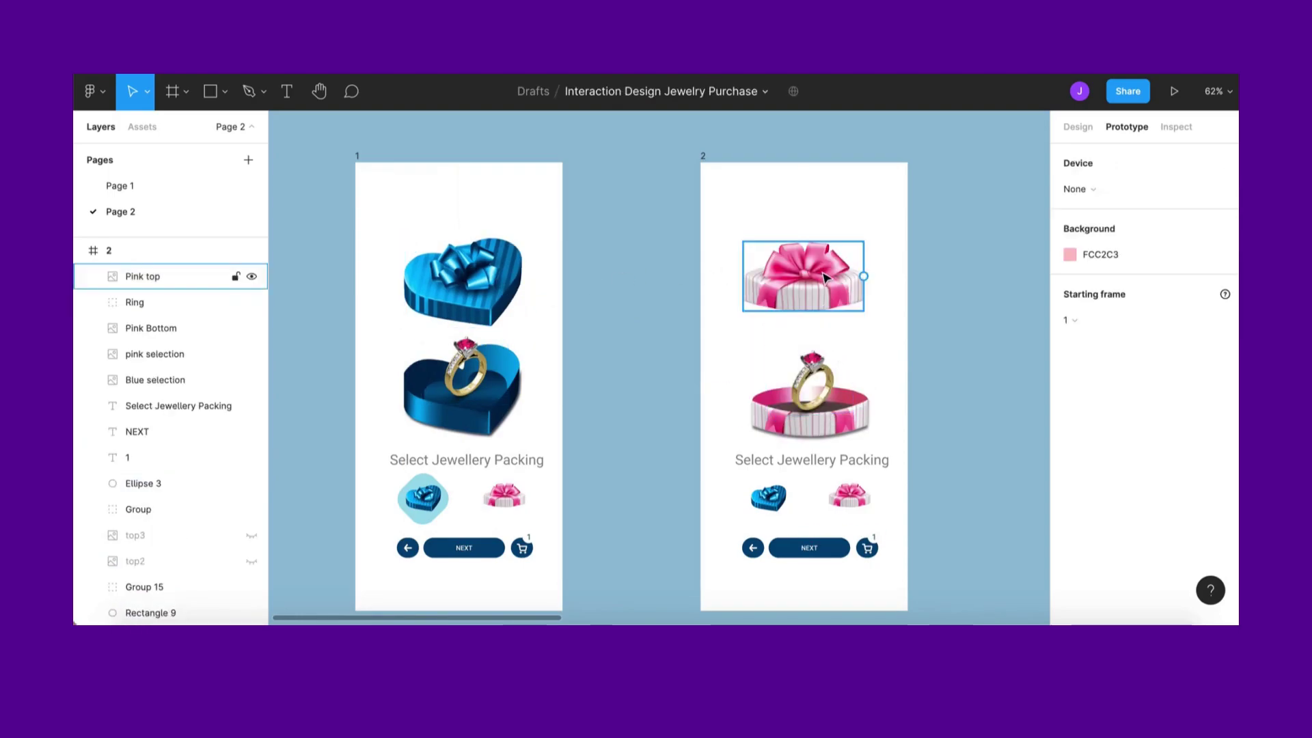
{"action": "scroll", "coordinate": [419, 301], "scroll_direction": "left", "scroll_amount": 1}
{"action": "scroll", "coordinate": [419, 301], "scroll_direction": "down", "scroll_amount": 1}
Move the Blue_top lid in frame 1 slightly up and the Blue bottom image slightly down
{"action": "left_click", "coordinate": [492, 275]}
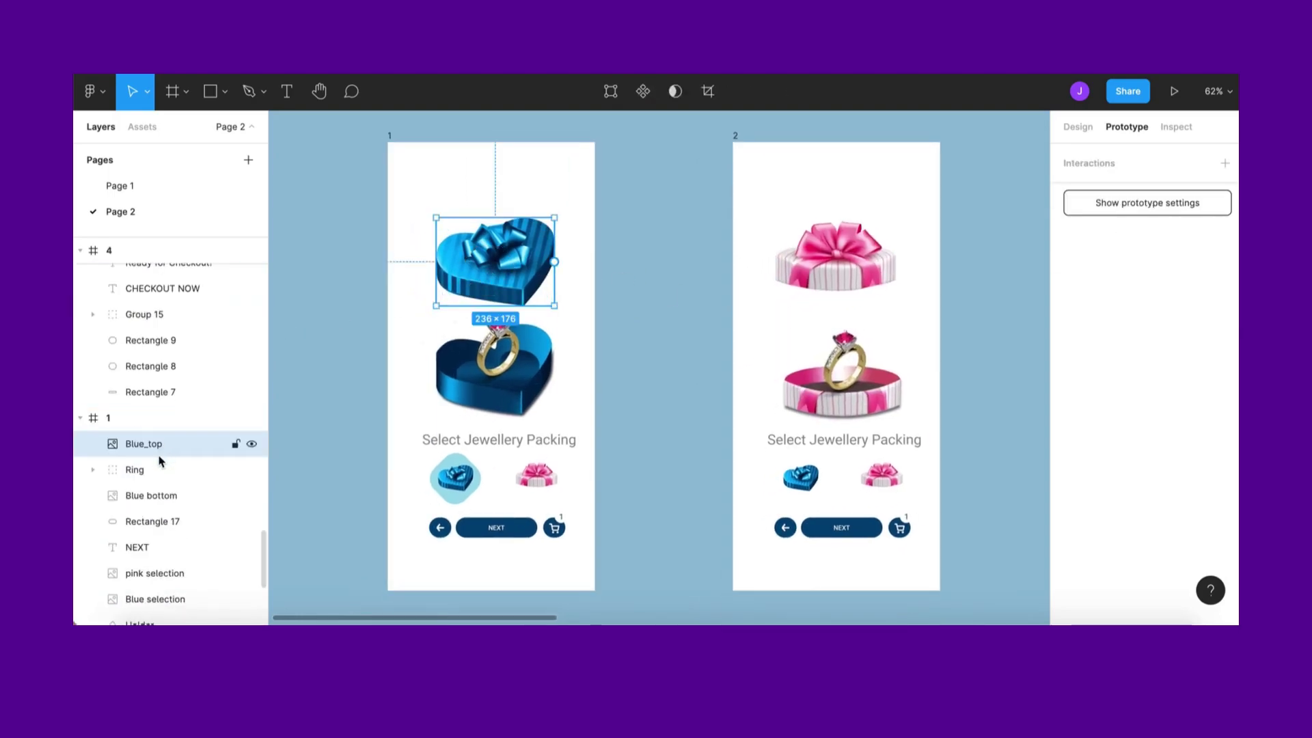
{"action": "scroll", "coordinate": [161, 459], "scroll_direction": "down", "scroll_amount": 3}
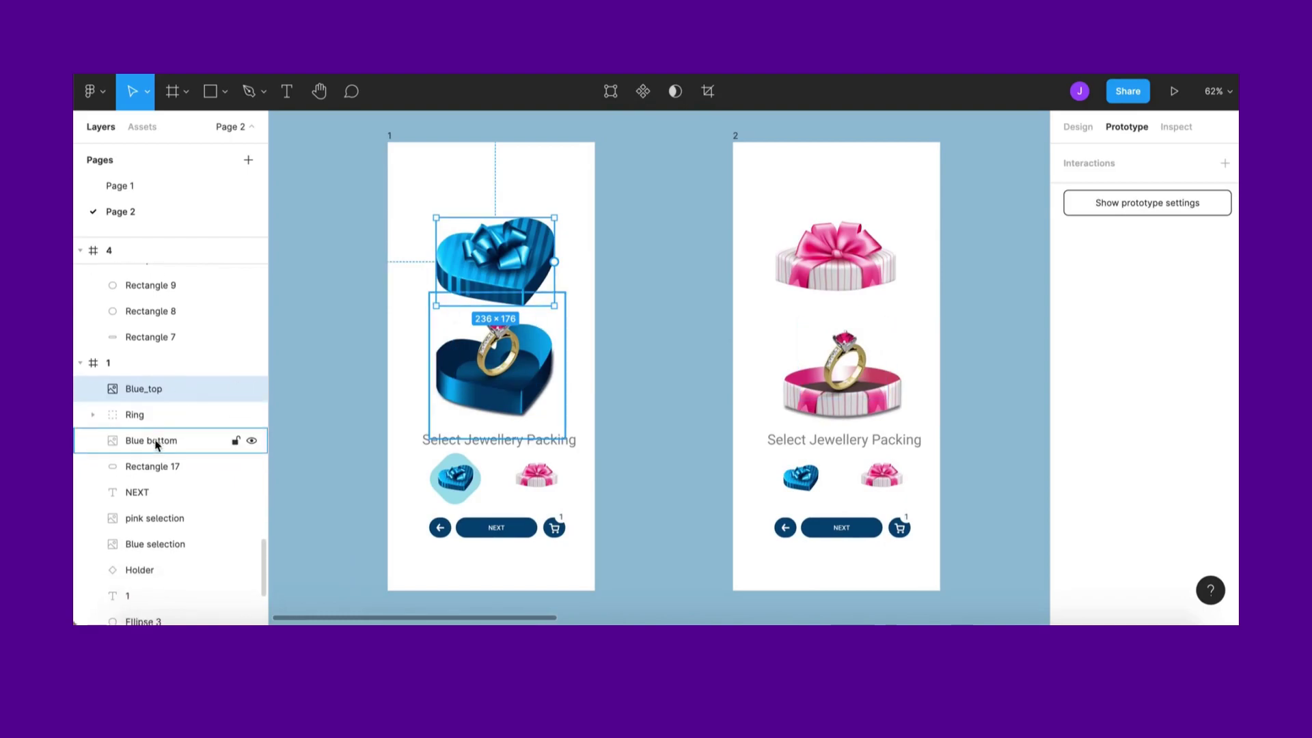
{"action": "left_click_drag", "start_coordinate": [506, 251], "coordinate": [505, 245]}
{"action": "left_click", "coordinate": [450, 403]}
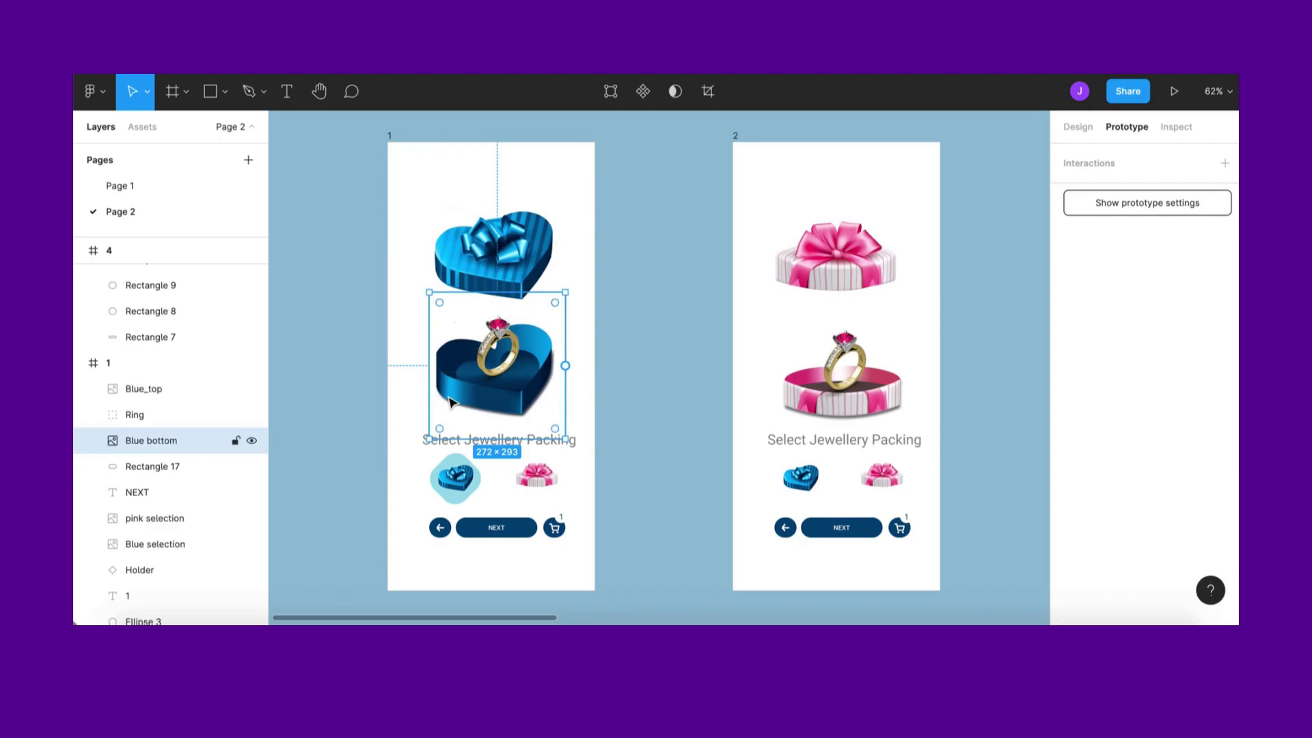
{"action": "left_click_drag", "start_coordinate": [463, 394], "coordinate": [459, 410]}
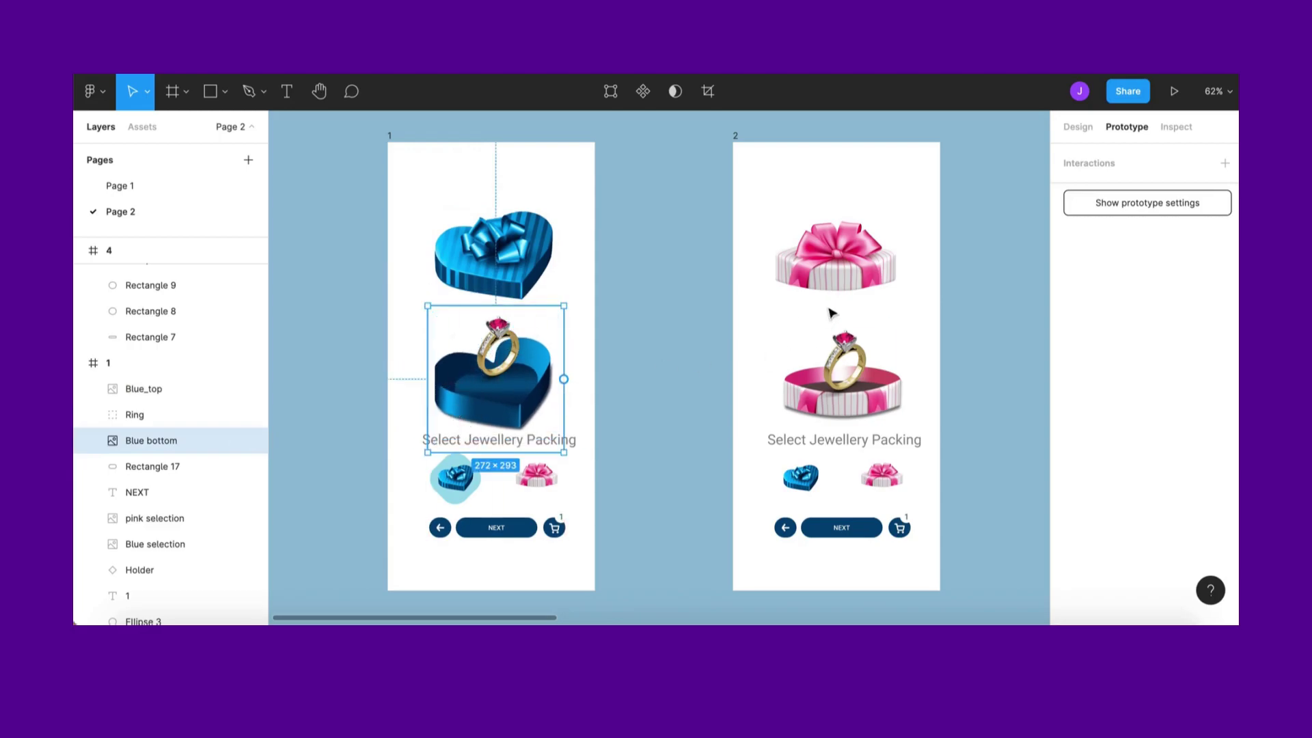
Reposition the Pink top lid in frame 2 above the ring and the pink box bottom
{"action": "left_click", "coordinate": [842, 281]}
{"action": "mouse_move", "coordinate": [846, 273]}
{"action": "left_mouse_down"}
{"action": "mouse_move", "coordinate": [847, 287]}
{"action": "mouse_move", "coordinate": [846, 237]}
{"action": "mouse_move", "coordinate": [855, 257]}
{"action": "left_mouse_up"}
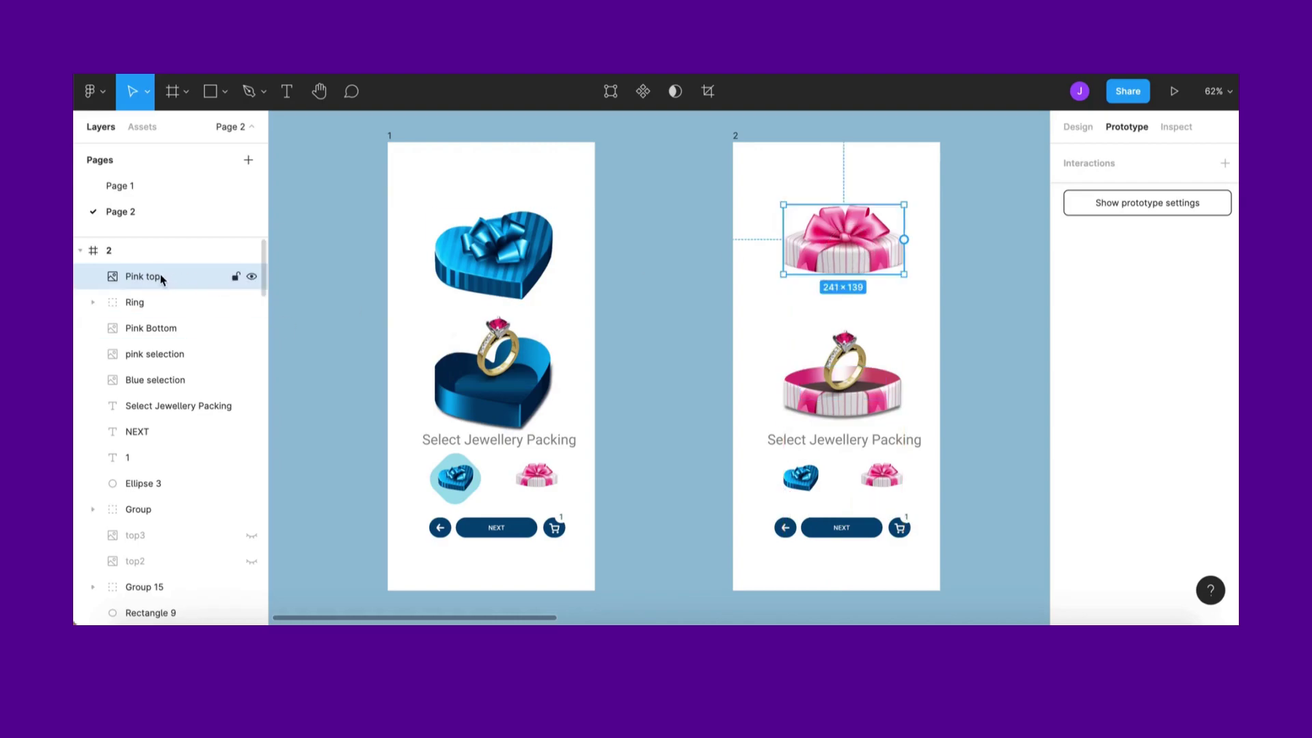
{"action": "left_click", "coordinate": [795, 406]}
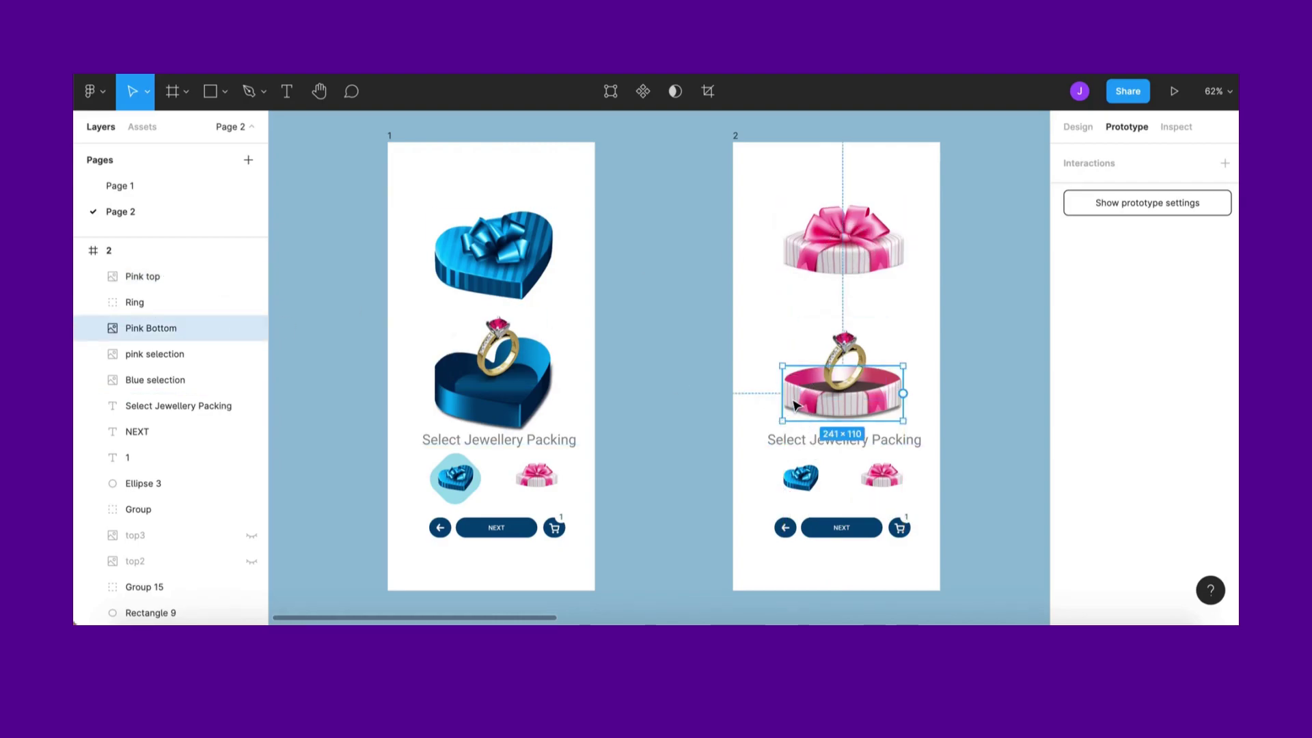
{"action": "left_click", "coordinate": [142, 276]}
{"action": "scroll", "coordinate": [653, 375], "scroll_direction": "down", "scroll_amount": 1}
{"action": "scroll", "coordinate": [615, 413], "scroll_direction": "up", "scroll_amount": 1}
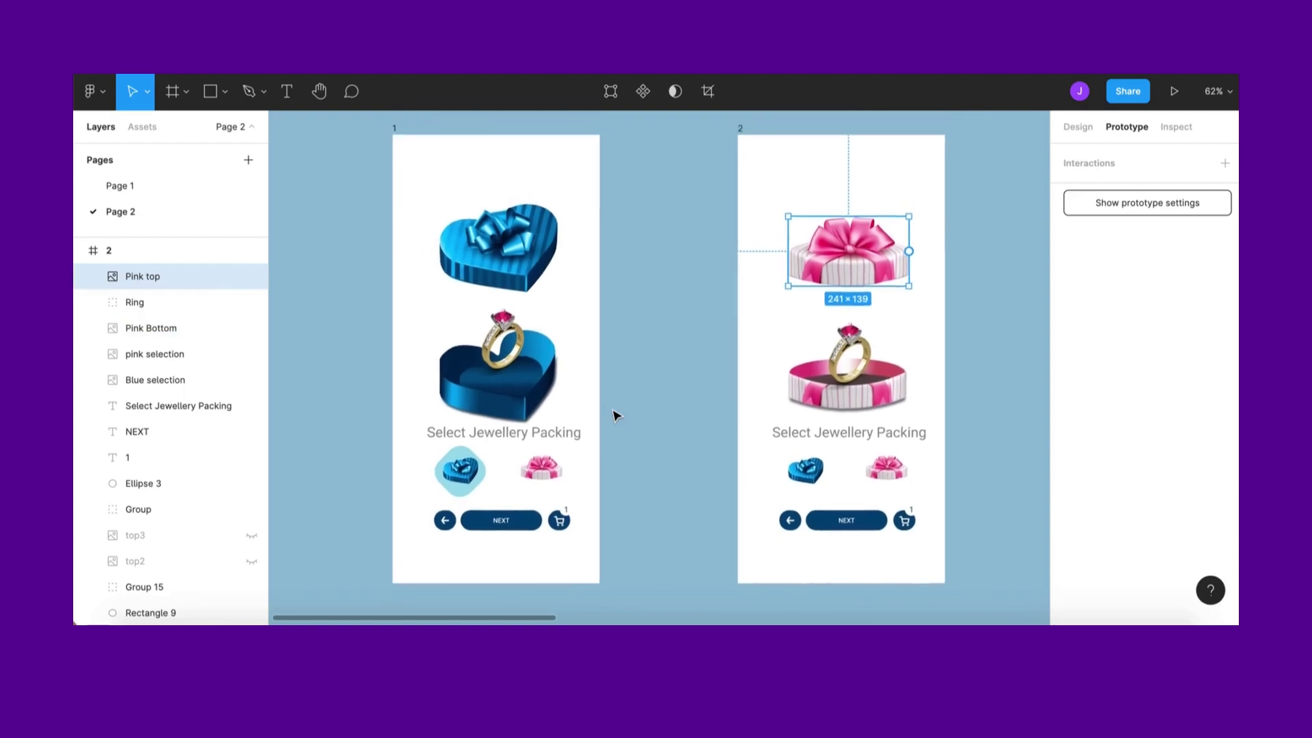
{"action": "left_click", "coordinate": [563, 475]}
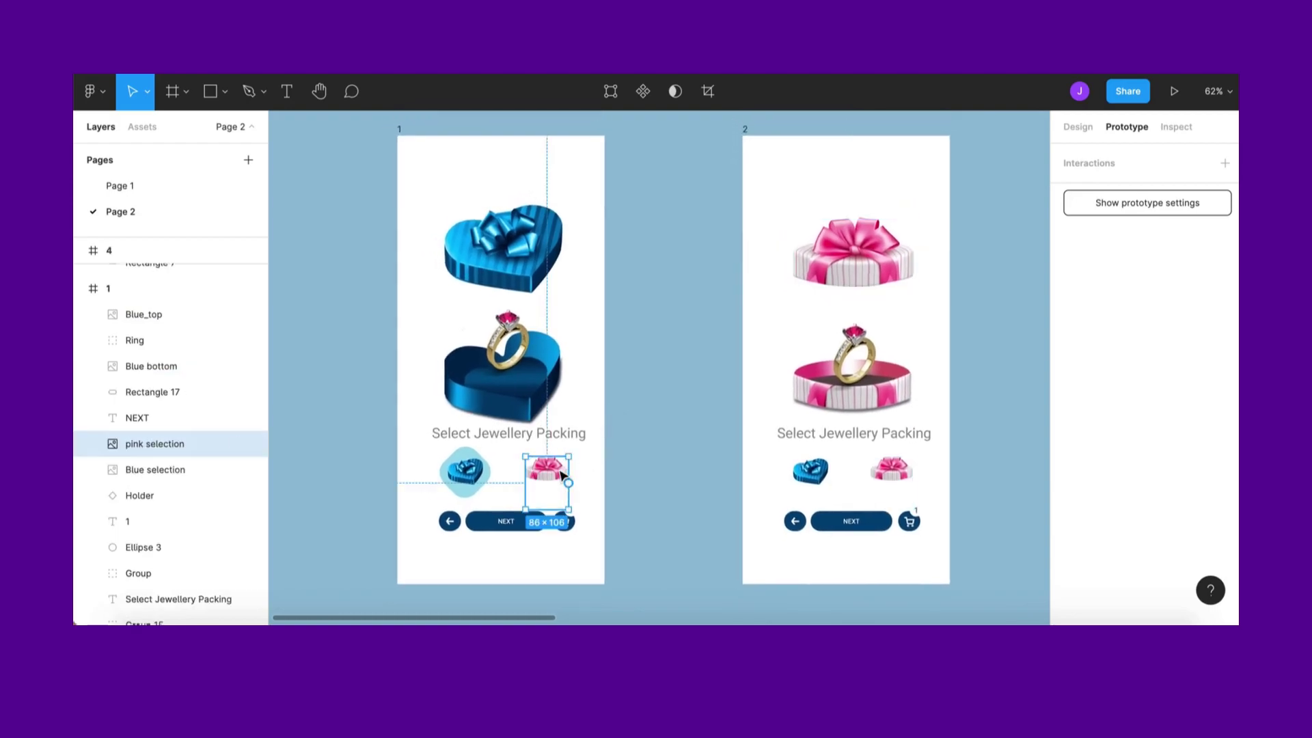
{"action": "left_click", "coordinate": [612, 469]}
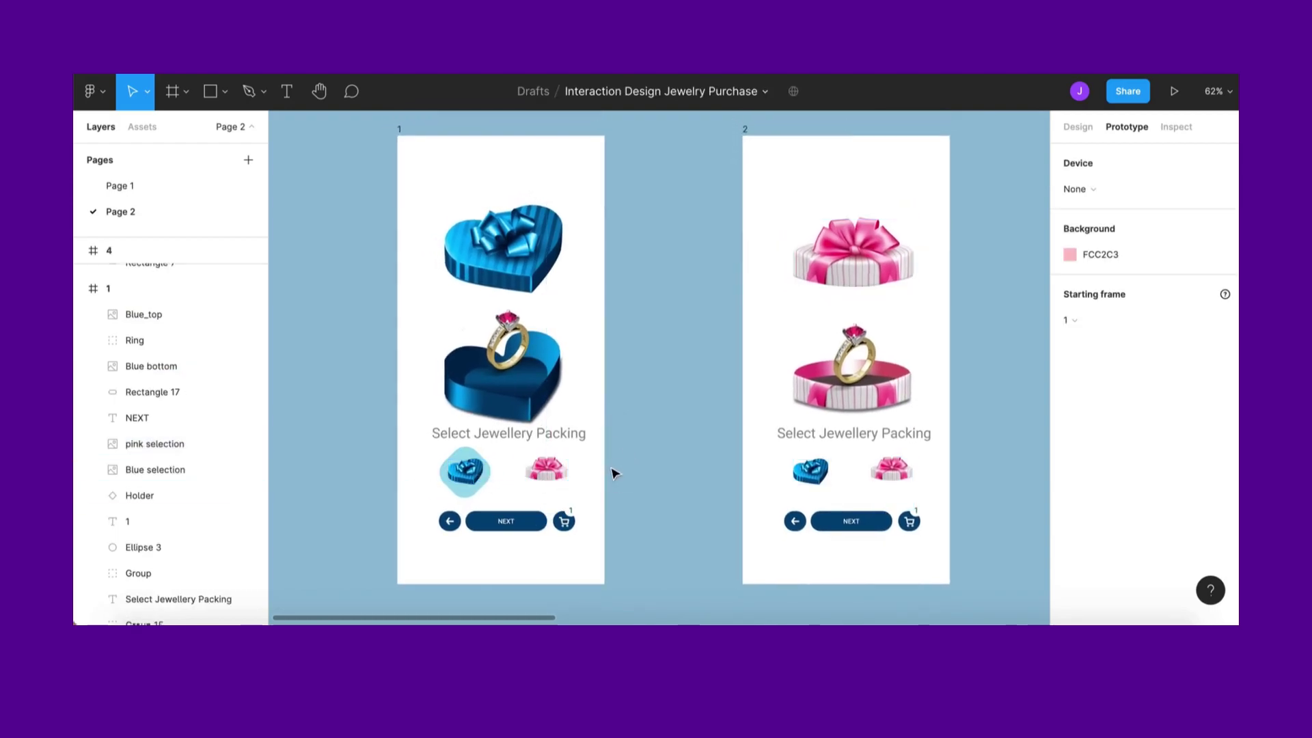
{"action": "left_click", "coordinate": [560, 484]}
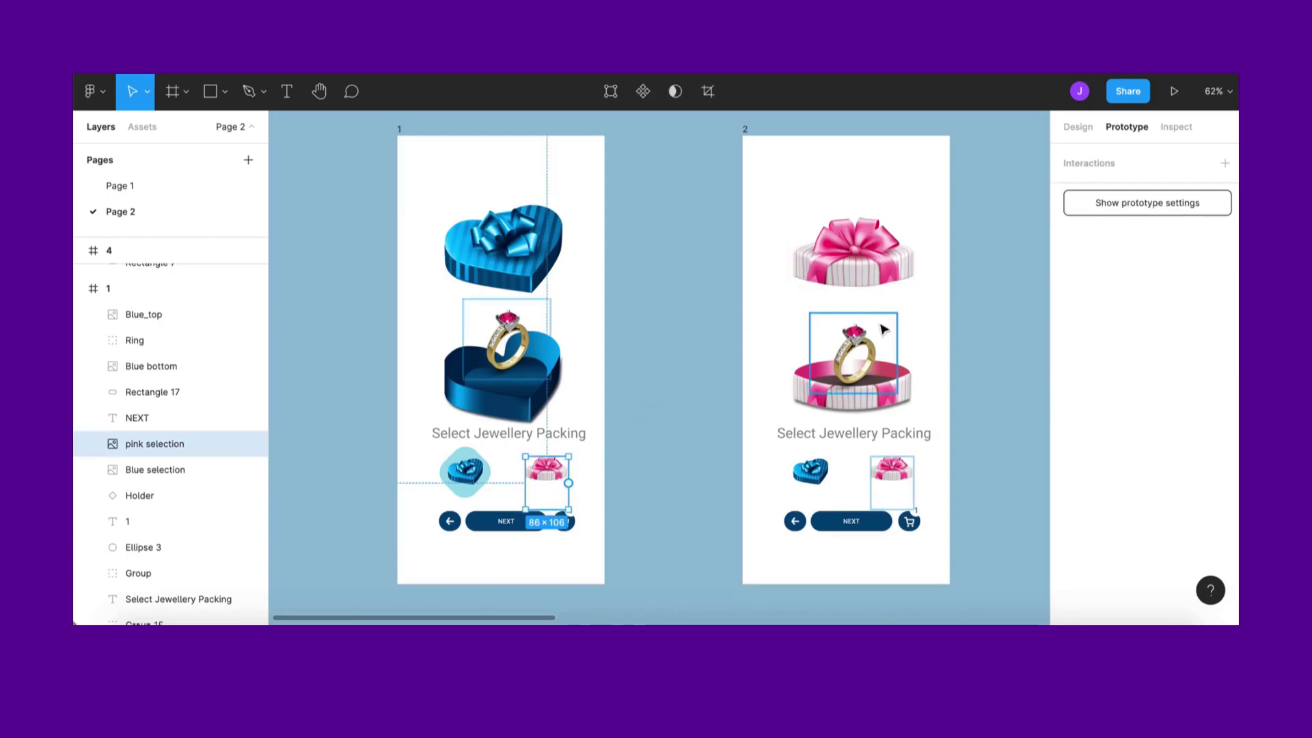
{"action": "left_click", "coordinate": [874, 254]}
{"action": "left_click", "coordinate": [670, 439]}
Connect the pink selection thumbnail in frame 1 to frame 2 with a While hovering interaction
{"action": "left_click", "coordinate": [542, 482]}
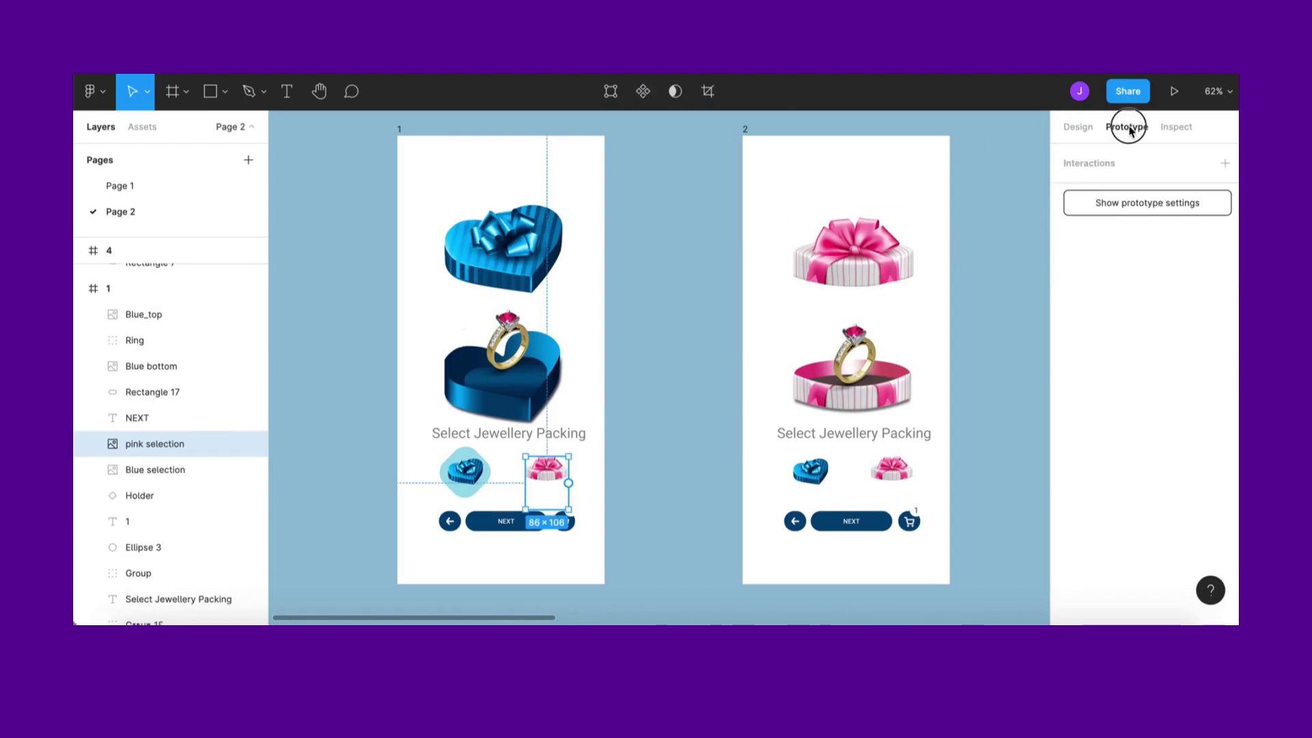
{"action": "left_click_drag", "start_coordinate": [568, 483], "coordinate": [766, 270]}
{"action": "left_click", "coordinate": [938, 232]}
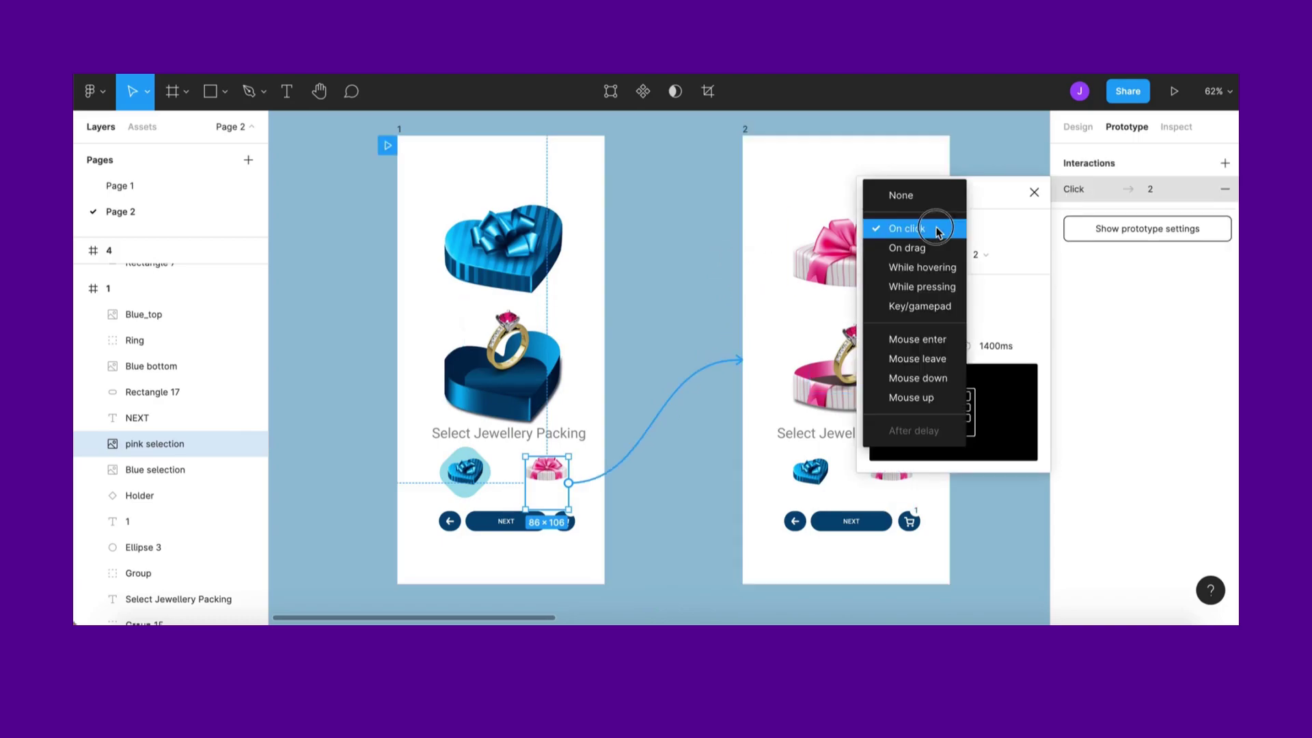
{"action": "left_click", "coordinate": [935, 273]}
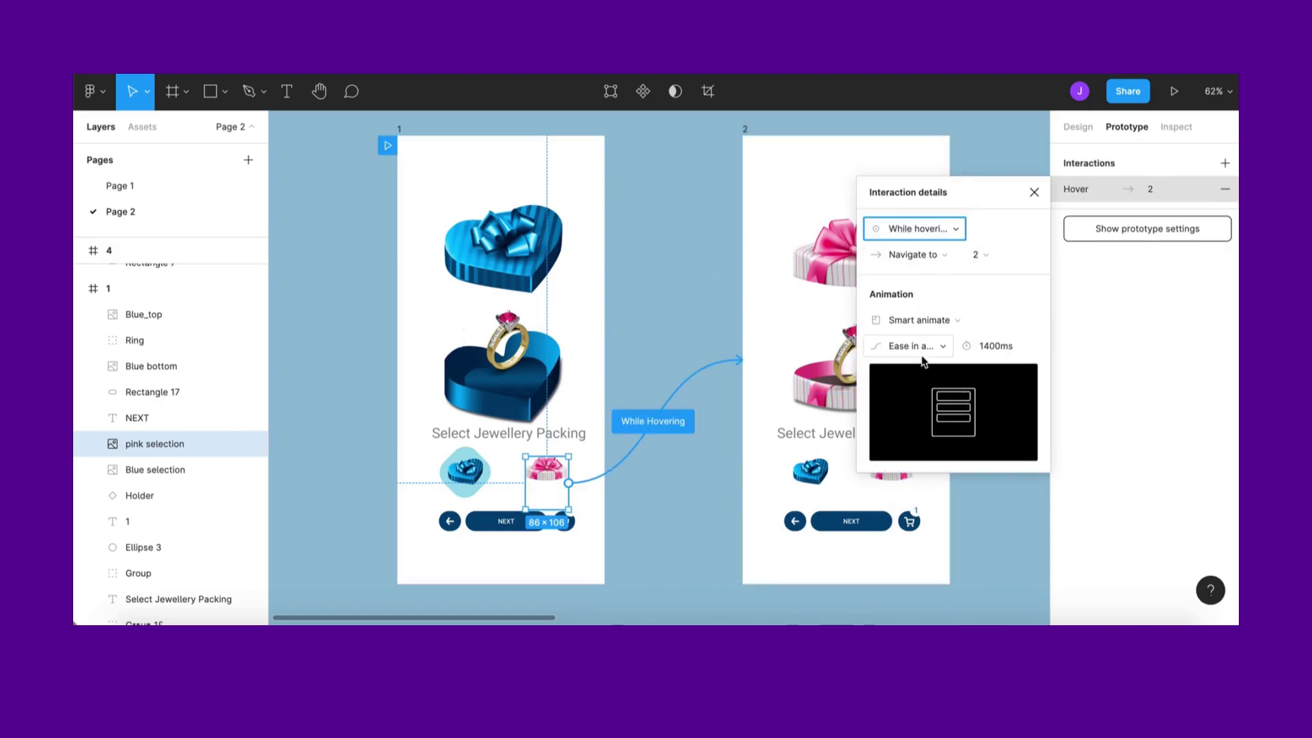
Choose Ease in and out as the hover interaction's easing and close the interaction details
{"action": "left_click", "coordinate": [943, 346]}
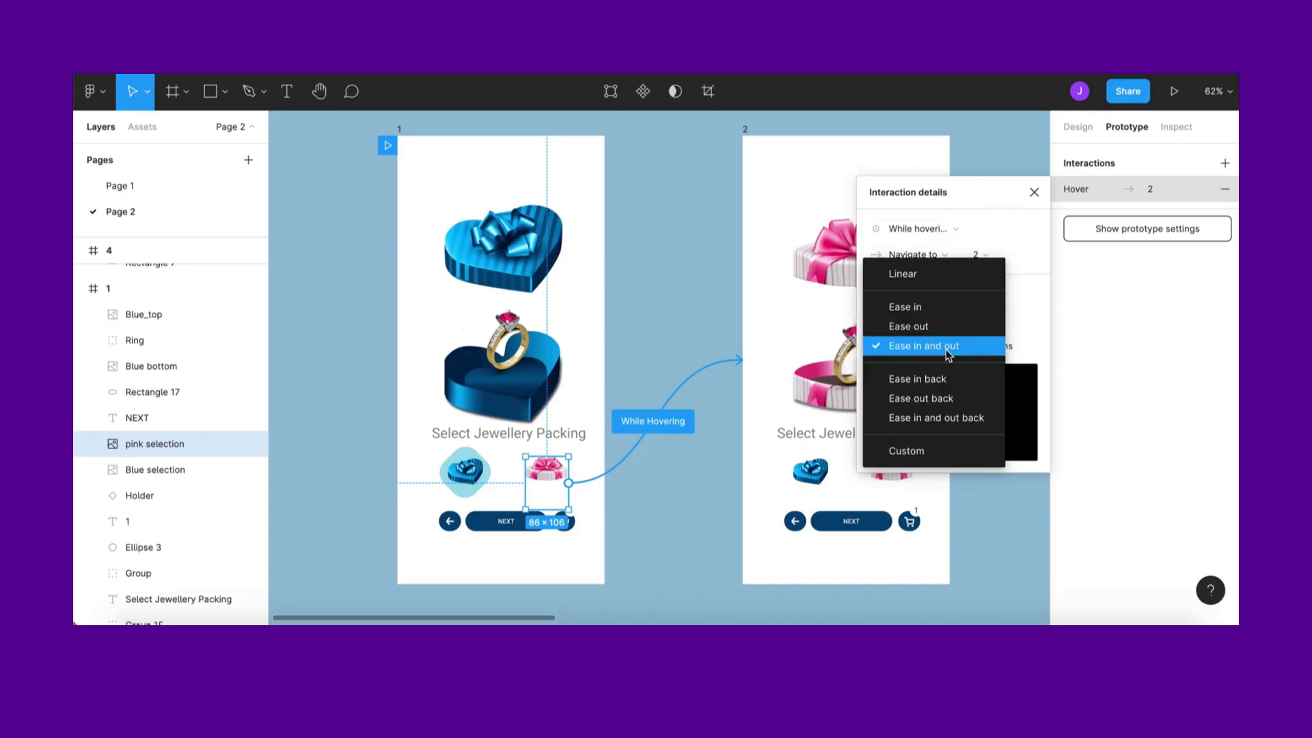
{"action": "left_click", "coordinate": [947, 346]}
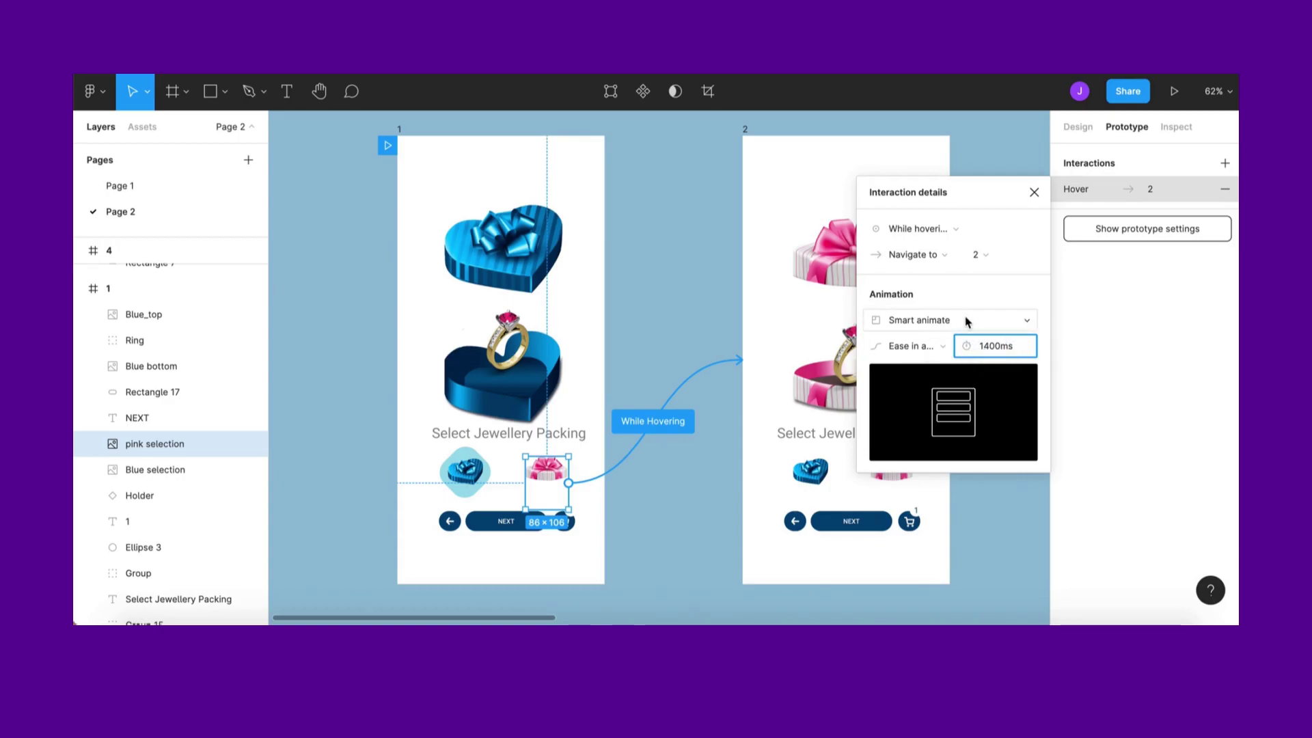
{"action": "left_click", "coordinate": [938, 350]}
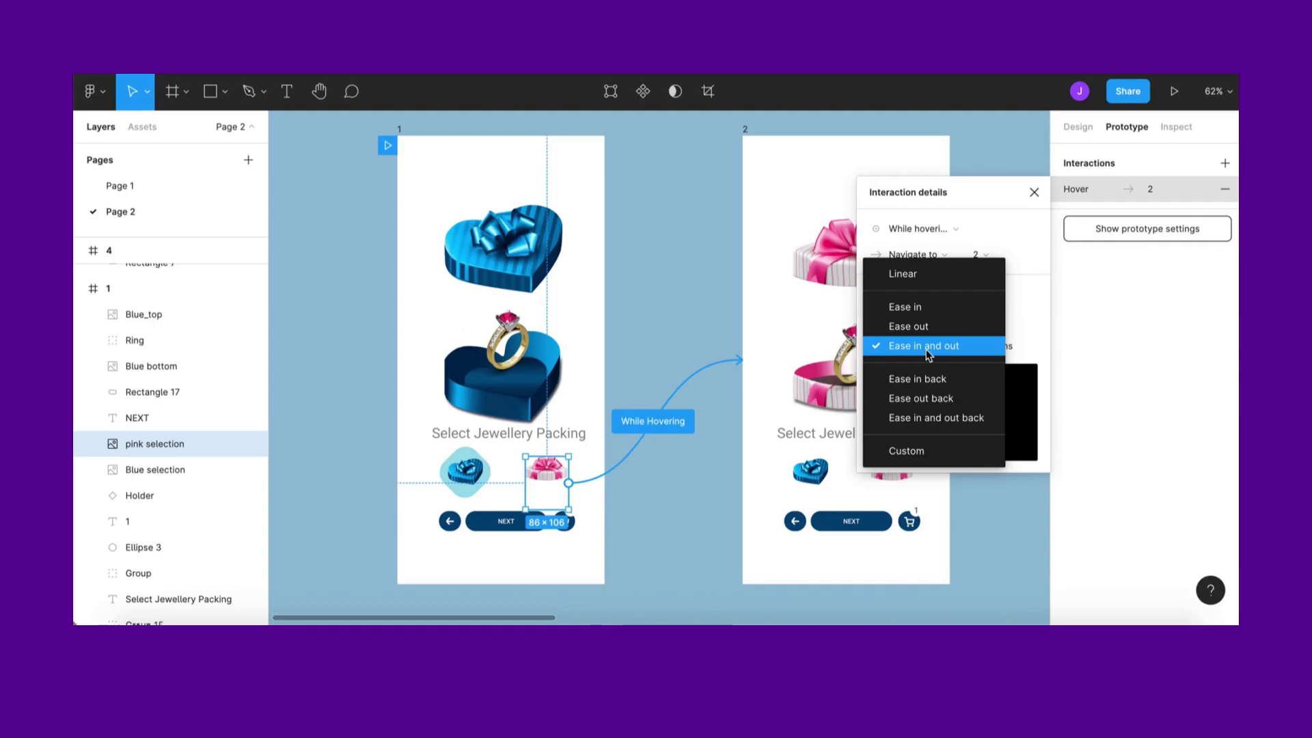
{"action": "left_click", "coordinate": [926, 350]}
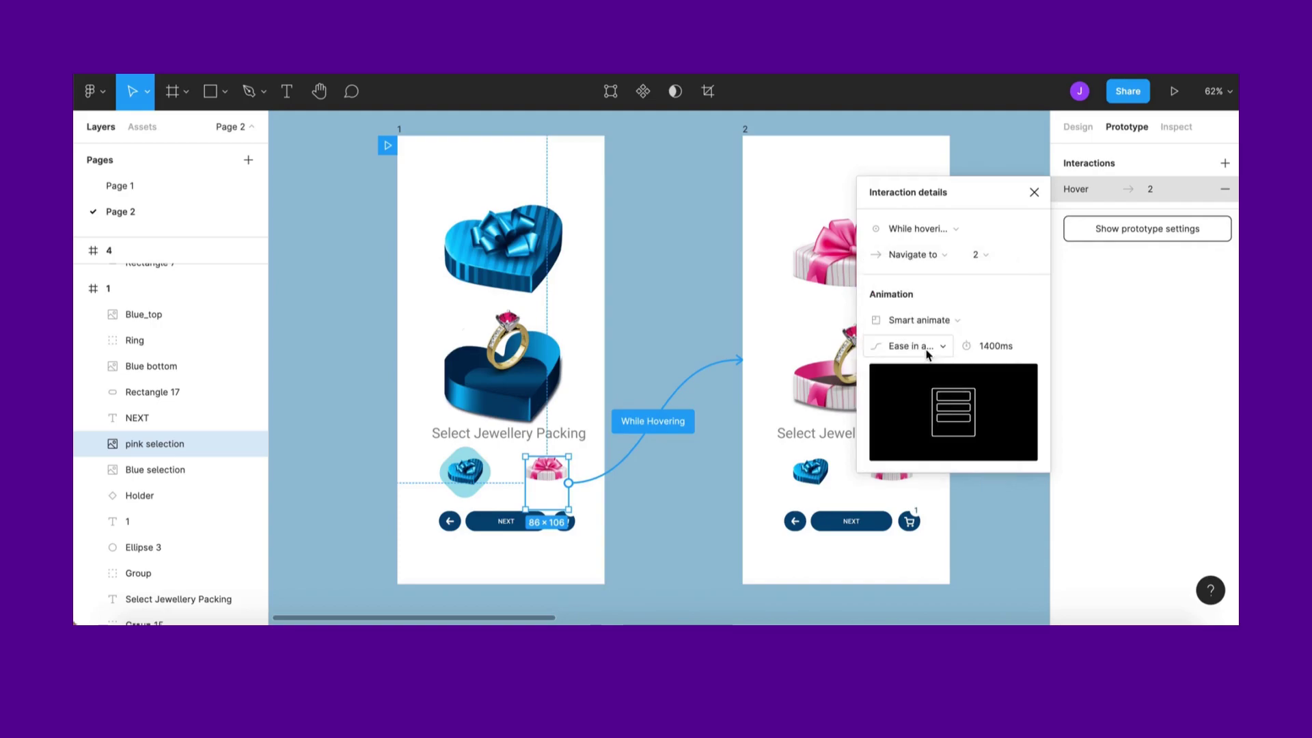
{"action": "left_click", "coordinate": [1035, 193]}
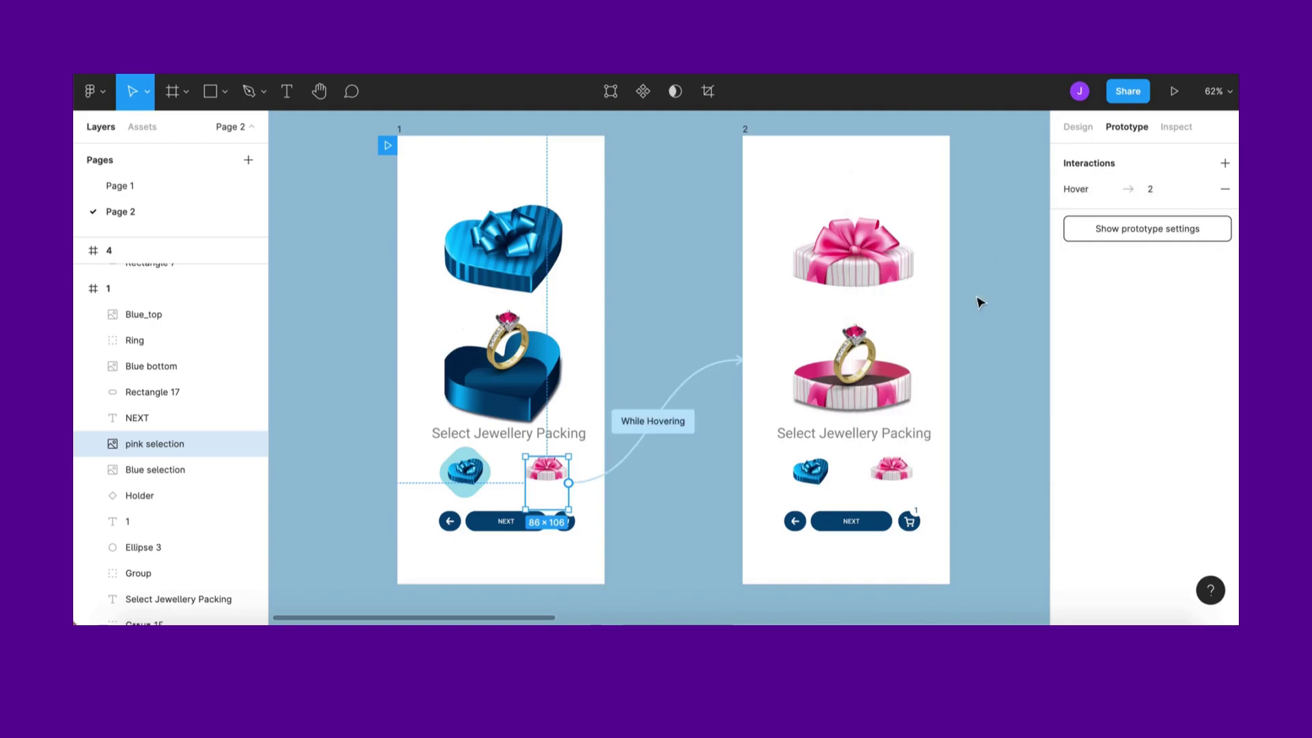
Connect the Blue selection thumbnail in frame 2 to frame 1 with a While hovering, Smart animate interaction and close its details
{"action": "left_click", "coordinate": [818, 472]}
{"action": "left_click_drag", "start_coordinate": [828, 473], "coordinate": [592, 372]}
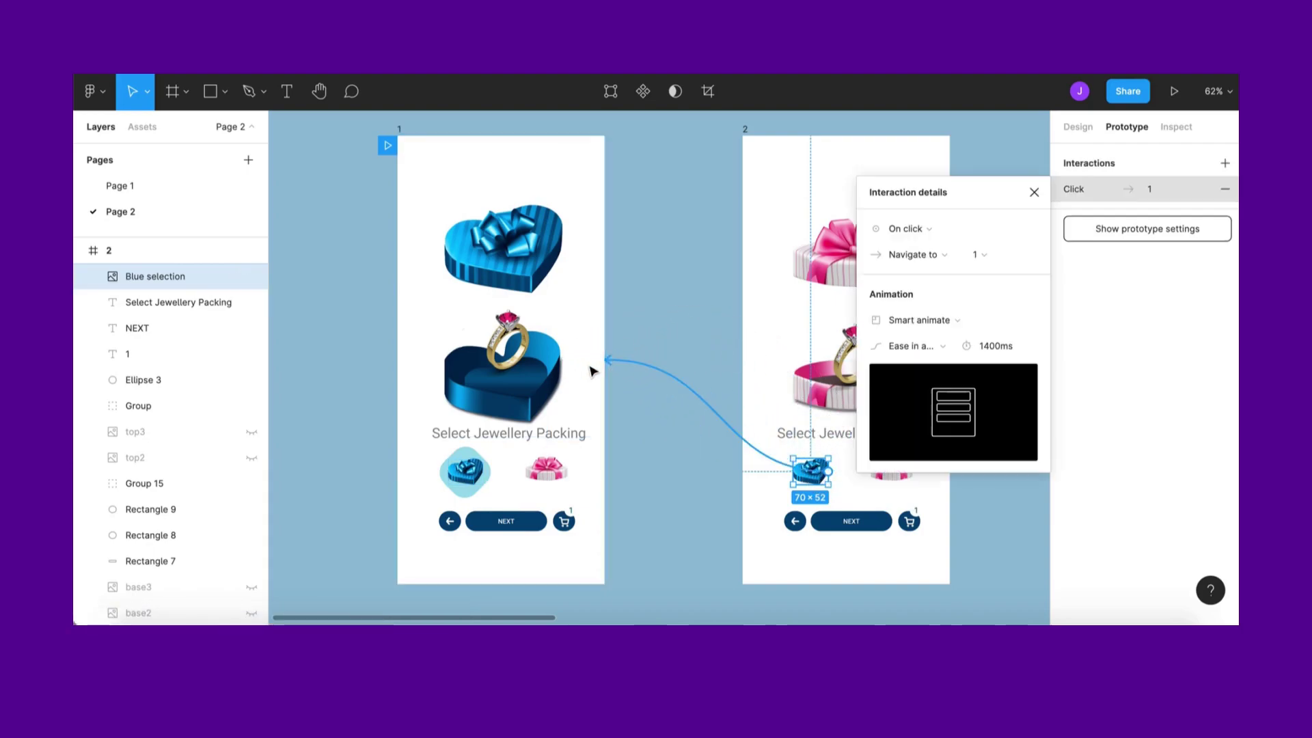
{"action": "left_click", "coordinate": [944, 230]}
{"action": "left_click", "coordinate": [938, 269]}
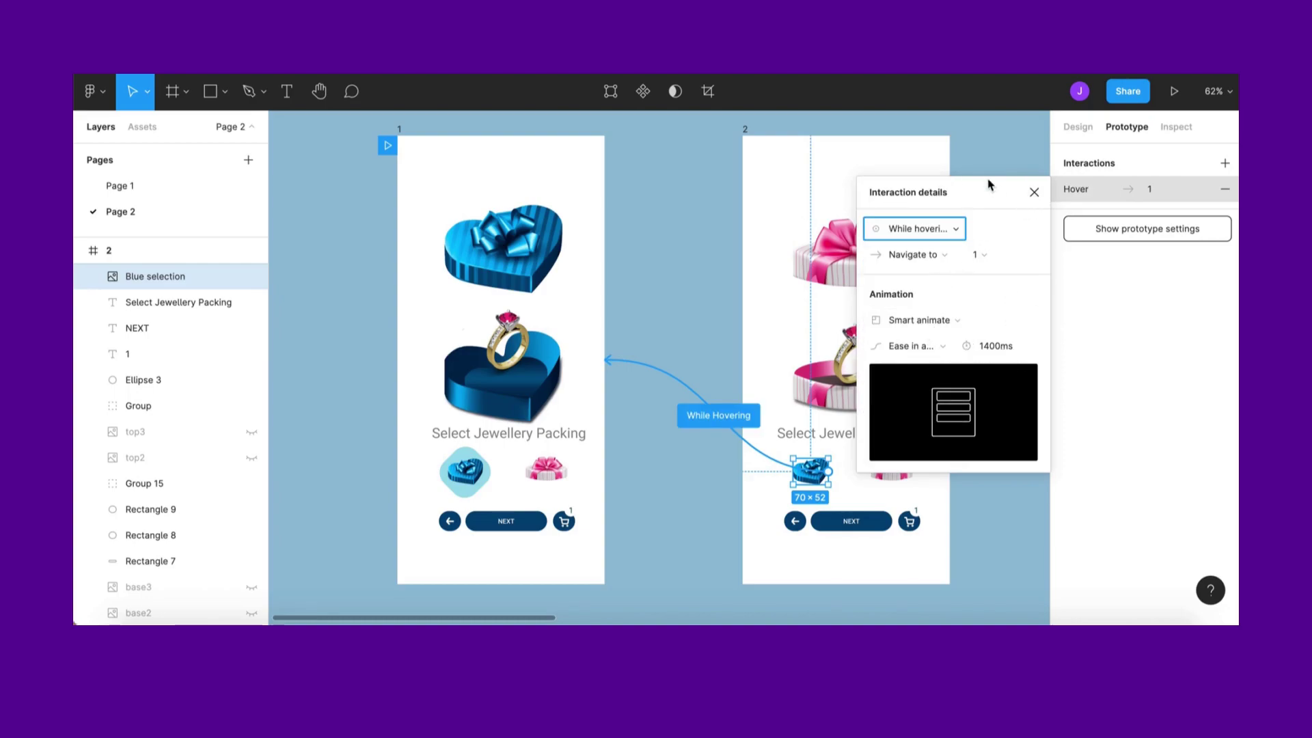
{"action": "left_click", "coordinate": [1010, 139]}
Preview the prototype scaled down to fit and test switching between the pink and blue box thumbnails
{"action": "left_click", "coordinate": [1189, 94]}
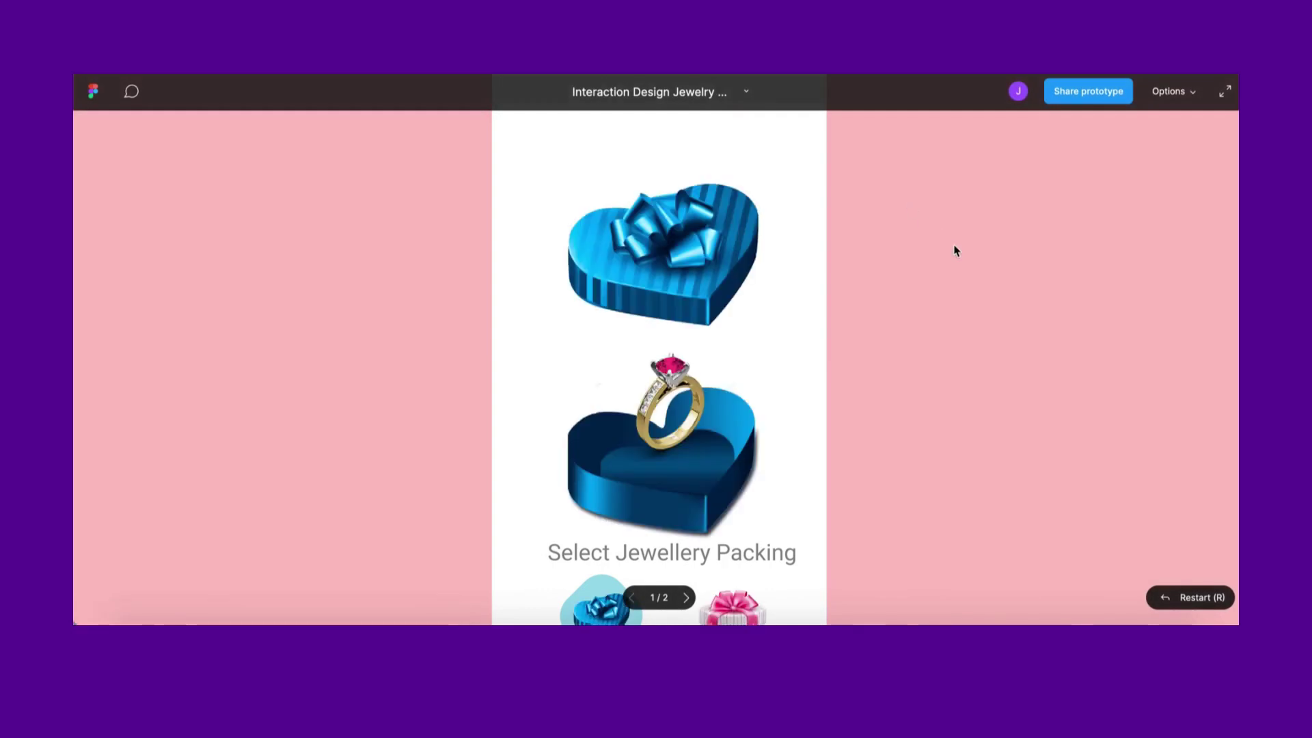
{"action": "left_click", "coordinate": [1191, 96]}
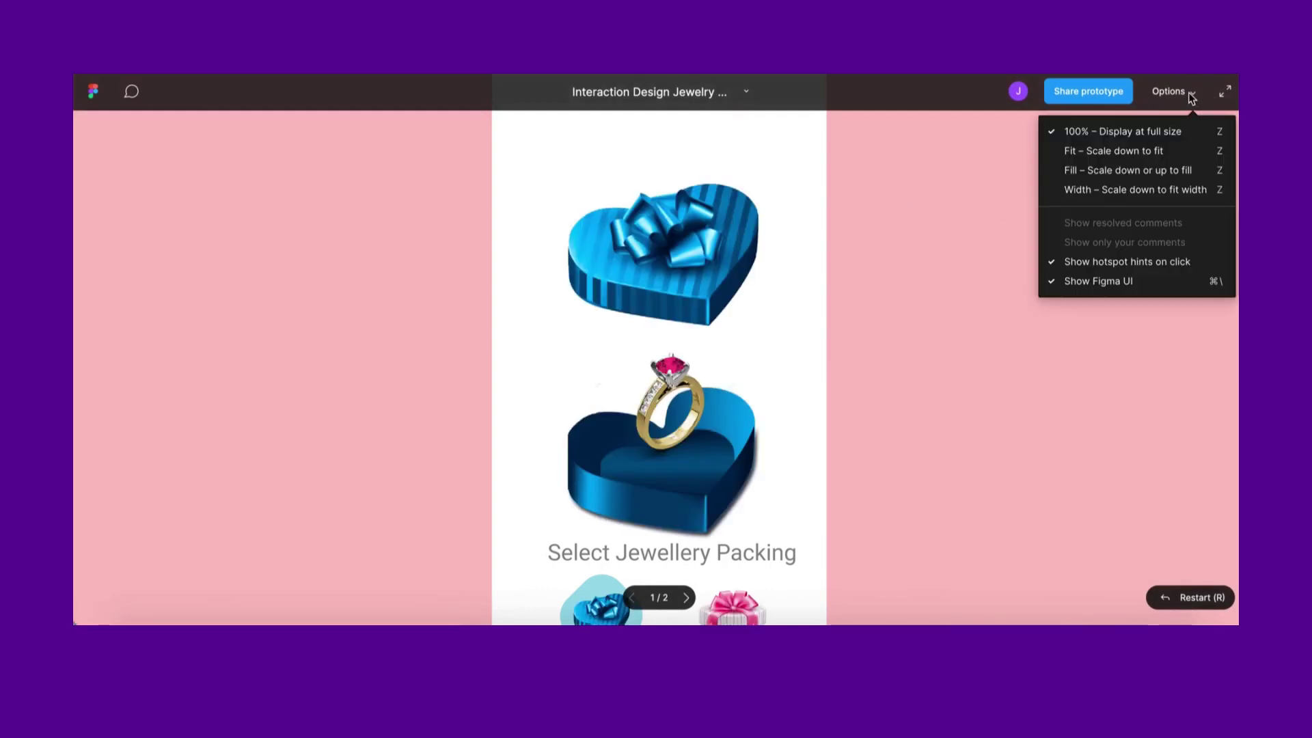
{"action": "left_click", "coordinate": [1165, 155]}
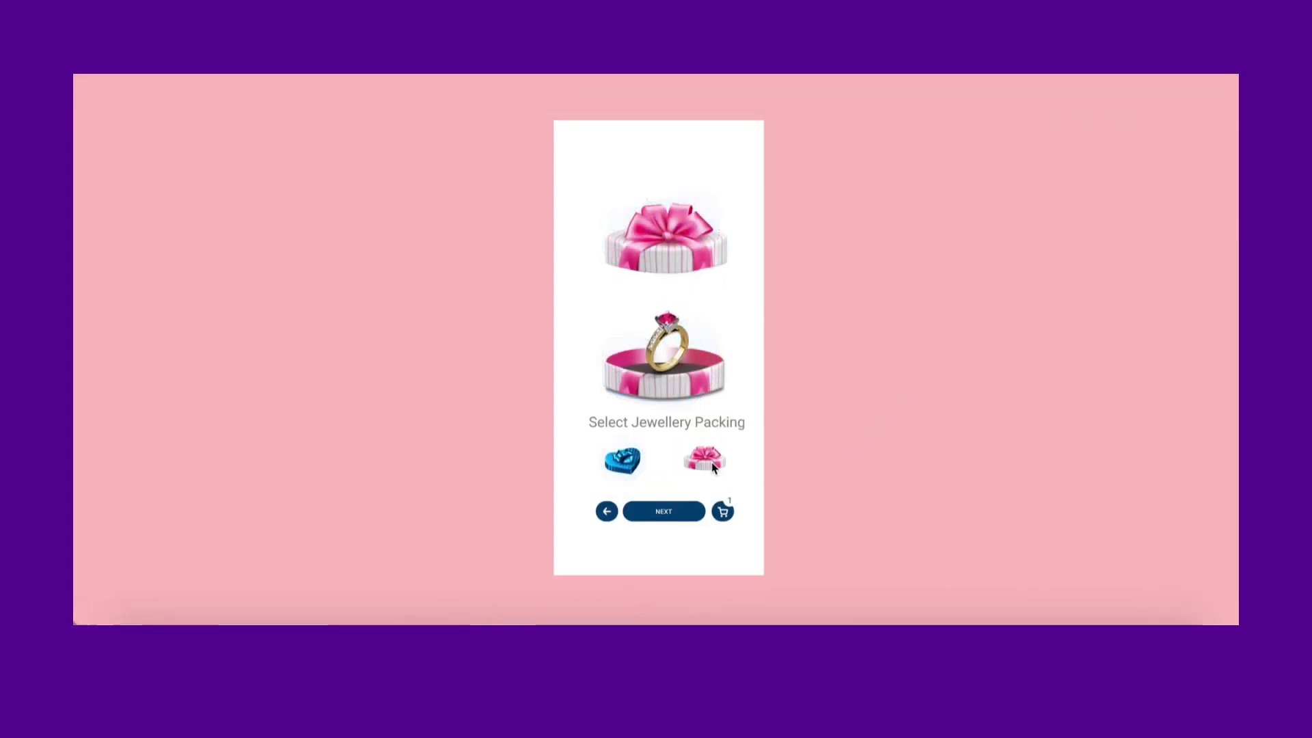
{"action": "left_click", "coordinate": [622, 467]}
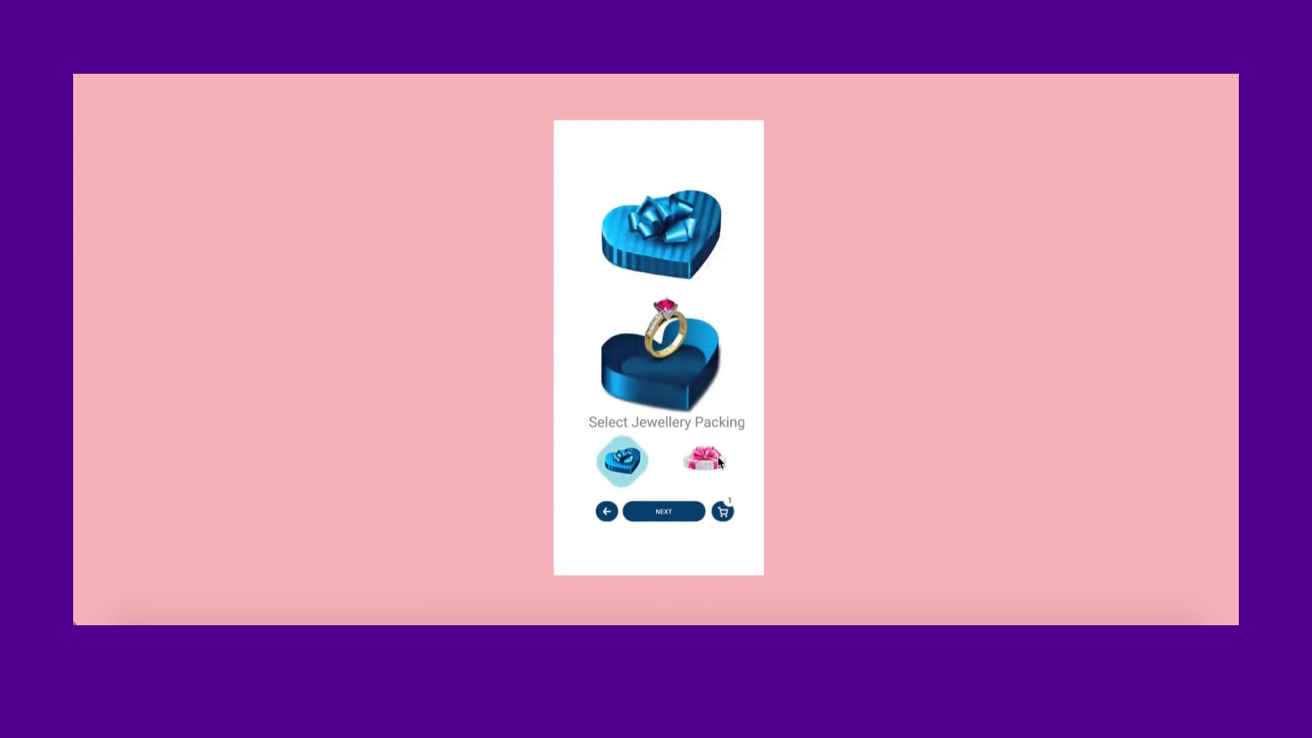
{"action": "left_click", "coordinate": [719, 462]}
{"action": "left_click", "coordinate": [619, 471]}
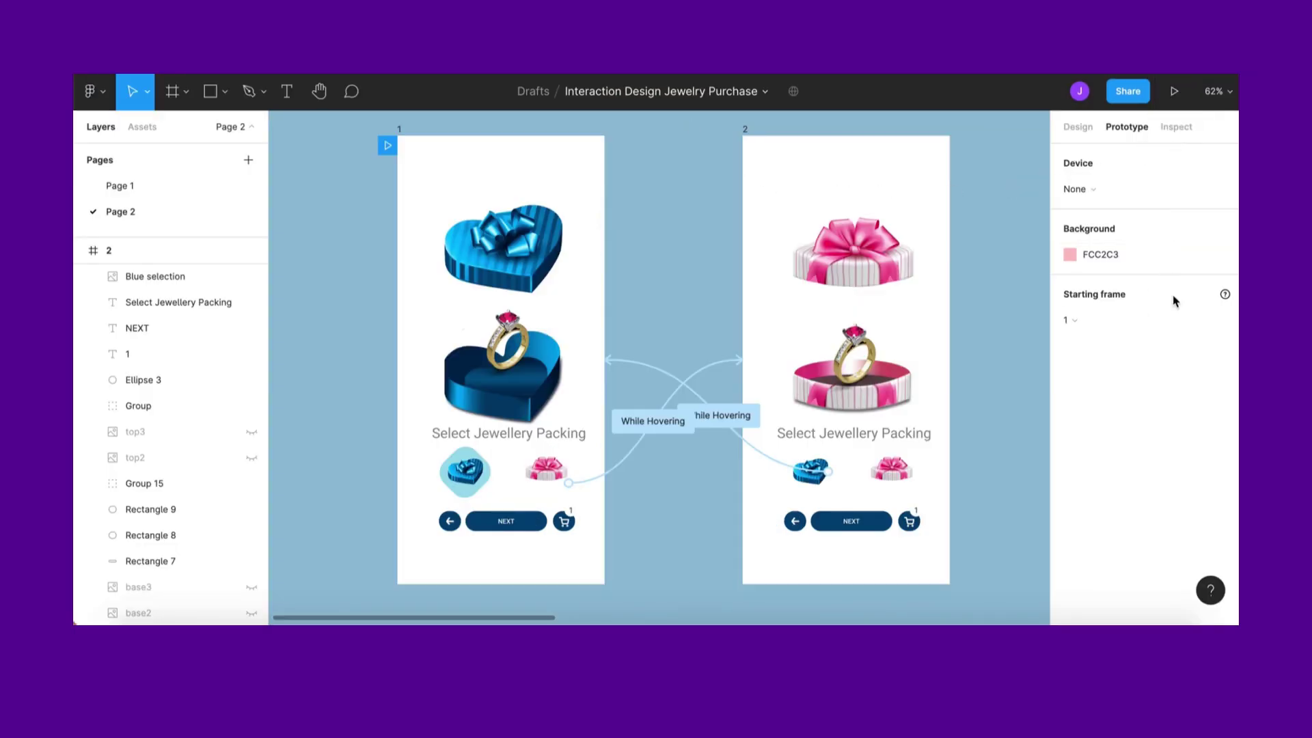
Set the prototype device to iPhone 11 Pro Max with the Silver model
{"action": "left_click", "coordinate": [1081, 129]}
{"action": "left_click", "coordinate": [1129, 128]}
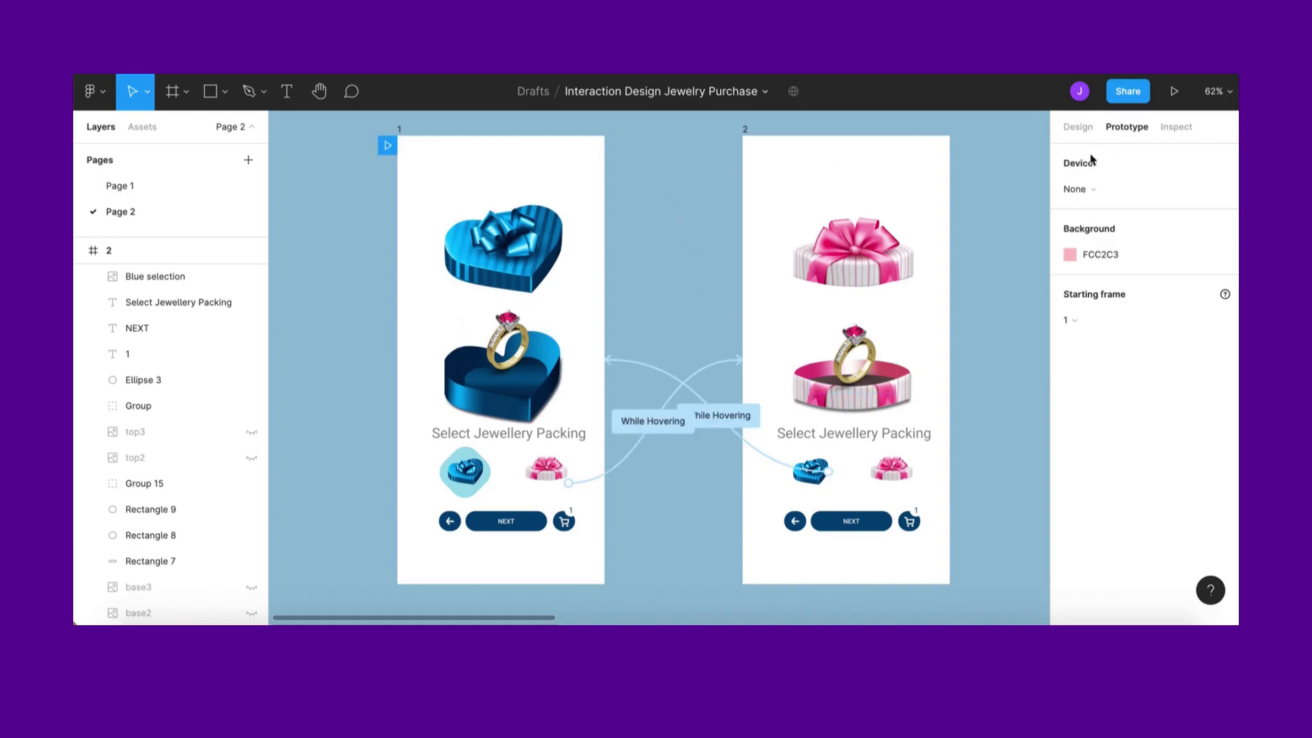
{"action": "left_click", "coordinate": [1116, 194]}
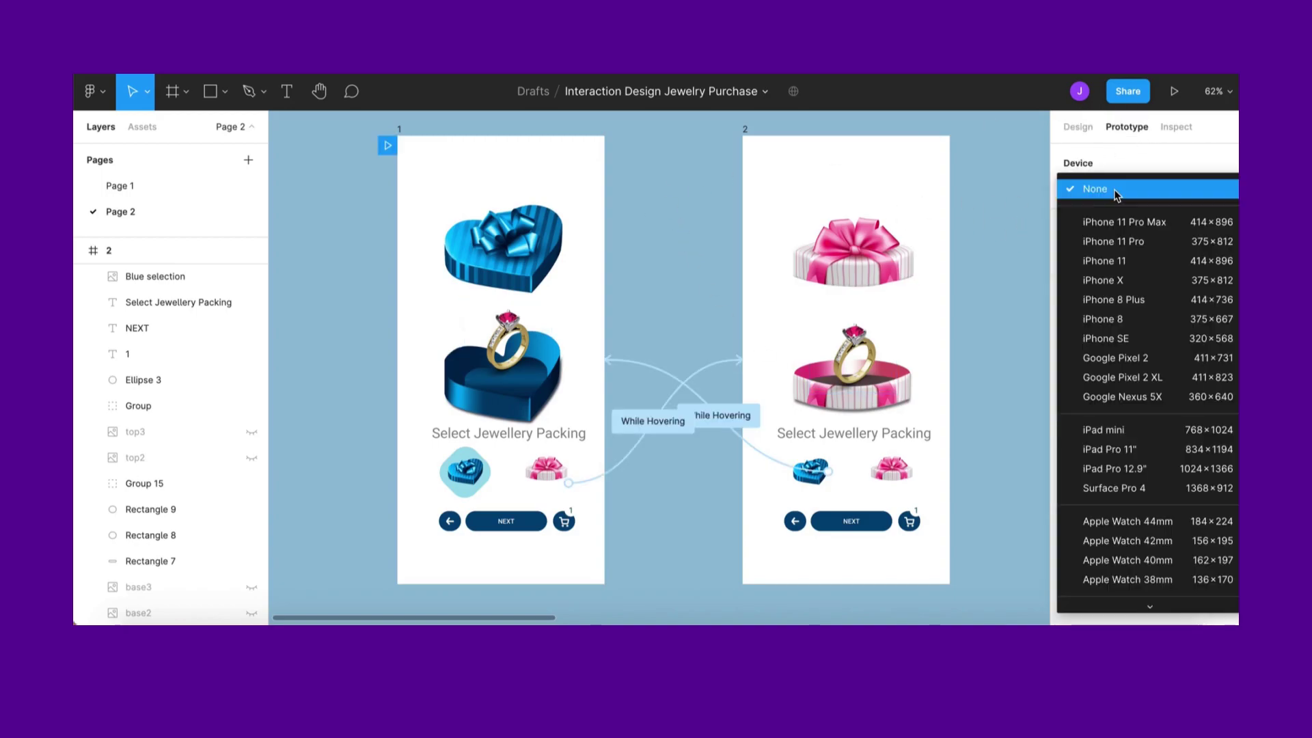
{"action": "left_click", "coordinate": [1124, 223]}
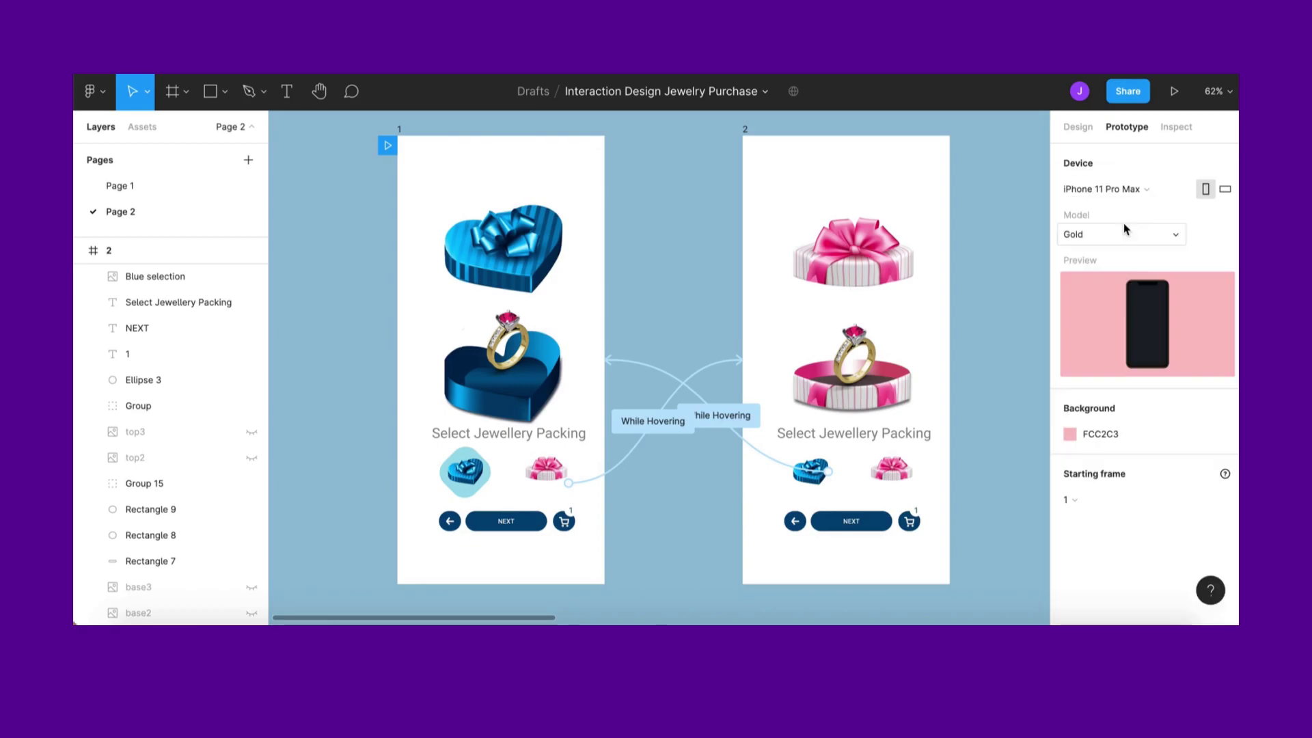
{"action": "left_click", "coordinate": [1174, 238]}
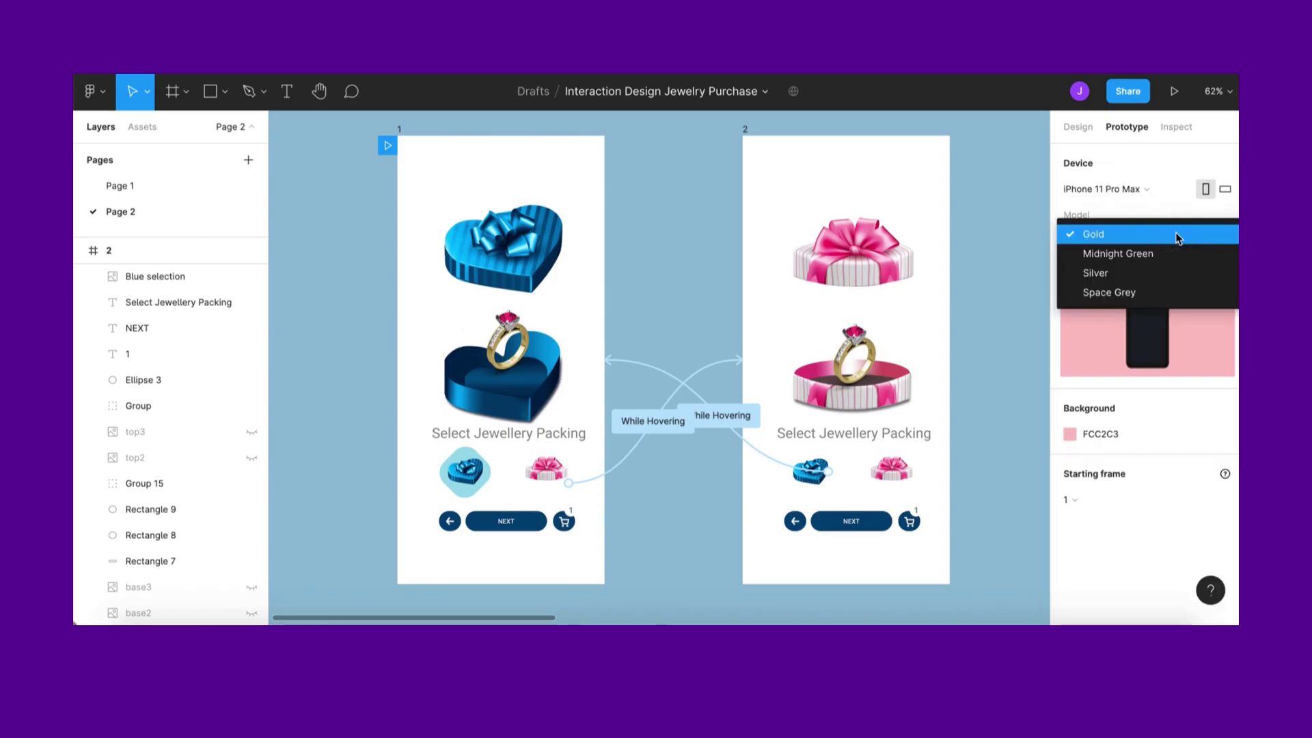
{"action": "left_click", "coordinate": [1140, 273]}
Preview the prototype in the phone mockup and test the transitions from both box thumbnails
{"action": "left_click", "coordinate": [1175, 91]}
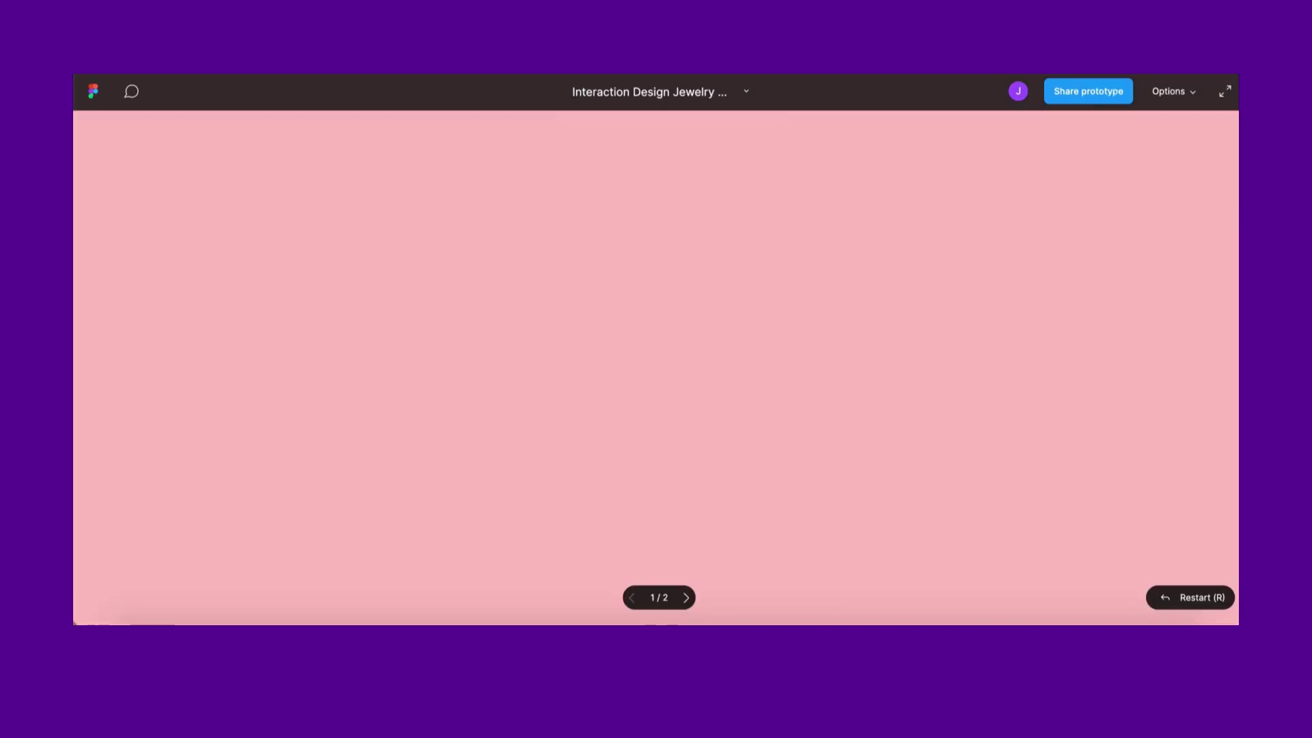
{"action": "left_click", "coordinate": [703, 453]}
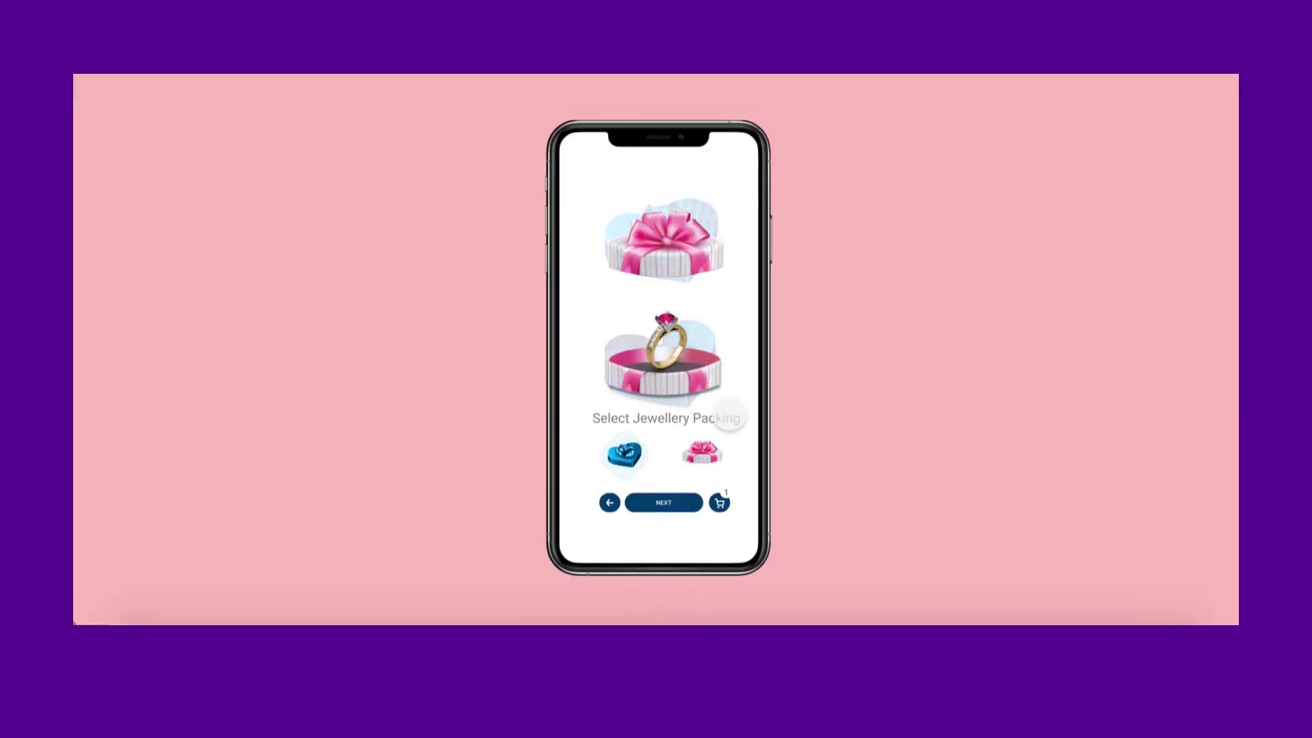
{"action": "left_click", "coordinate": [711, 459]}
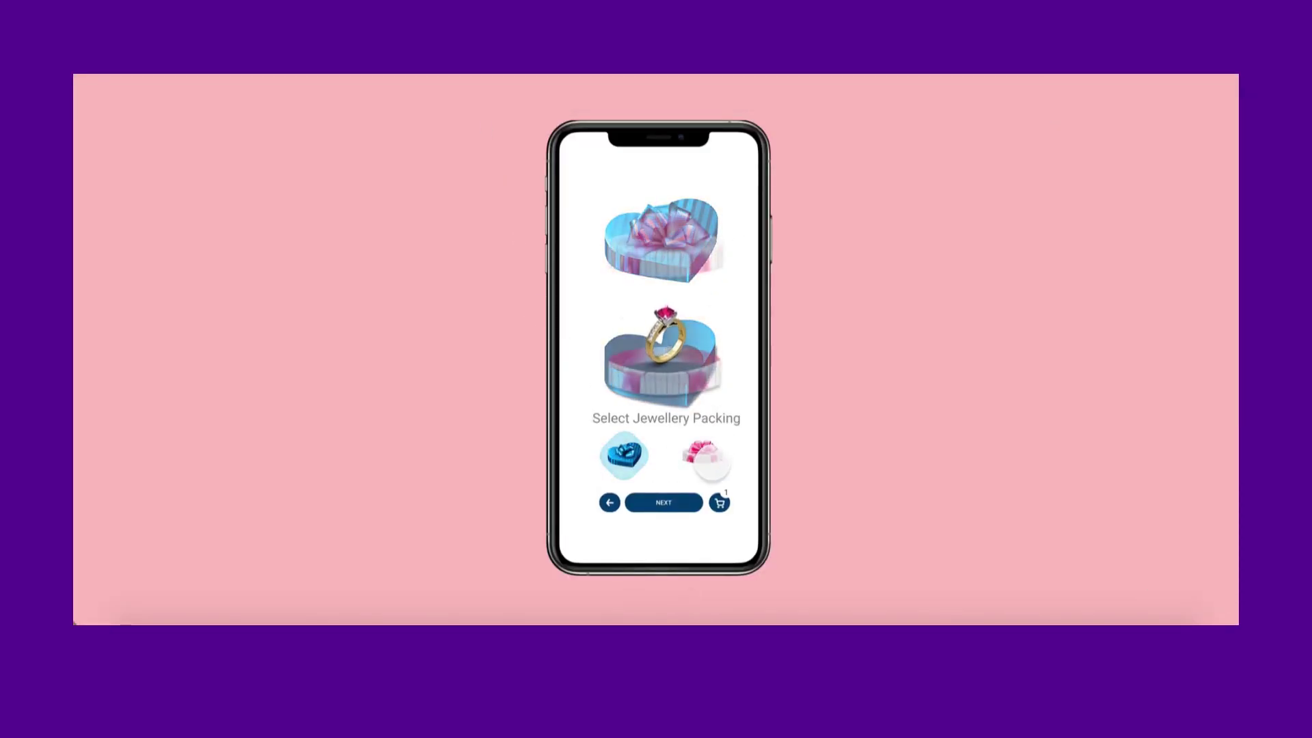
{"action": "left_click", "coordinate": [623, 455]}
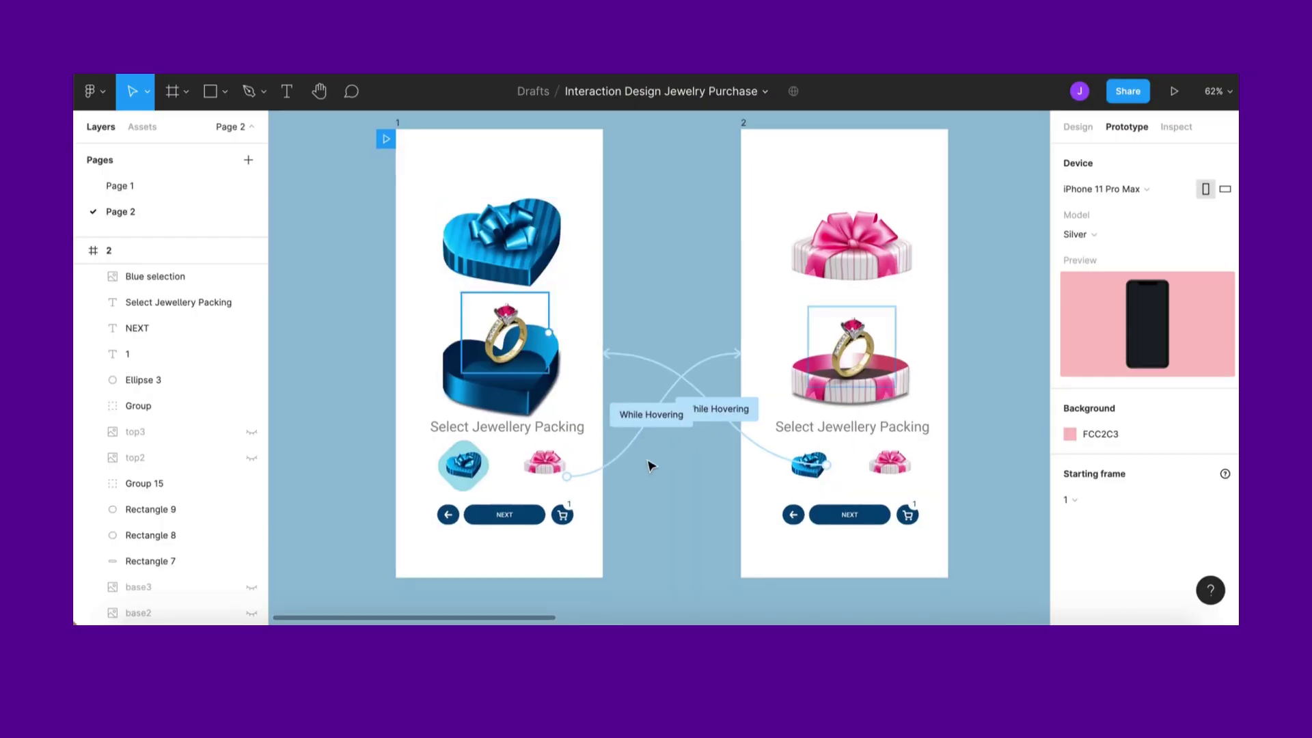
Copy the Holder highlight shape behind the blue thumbnail in frame 1 and paste it into frame 2
{"action": "scroll", "coordinate": [649, 465], "scroll_direction": "up", "scroll_amount": 3}
{"action": "scroll", "coordinate": [649, 464], "scroll_direction": "up", "scroll_amount": 2}
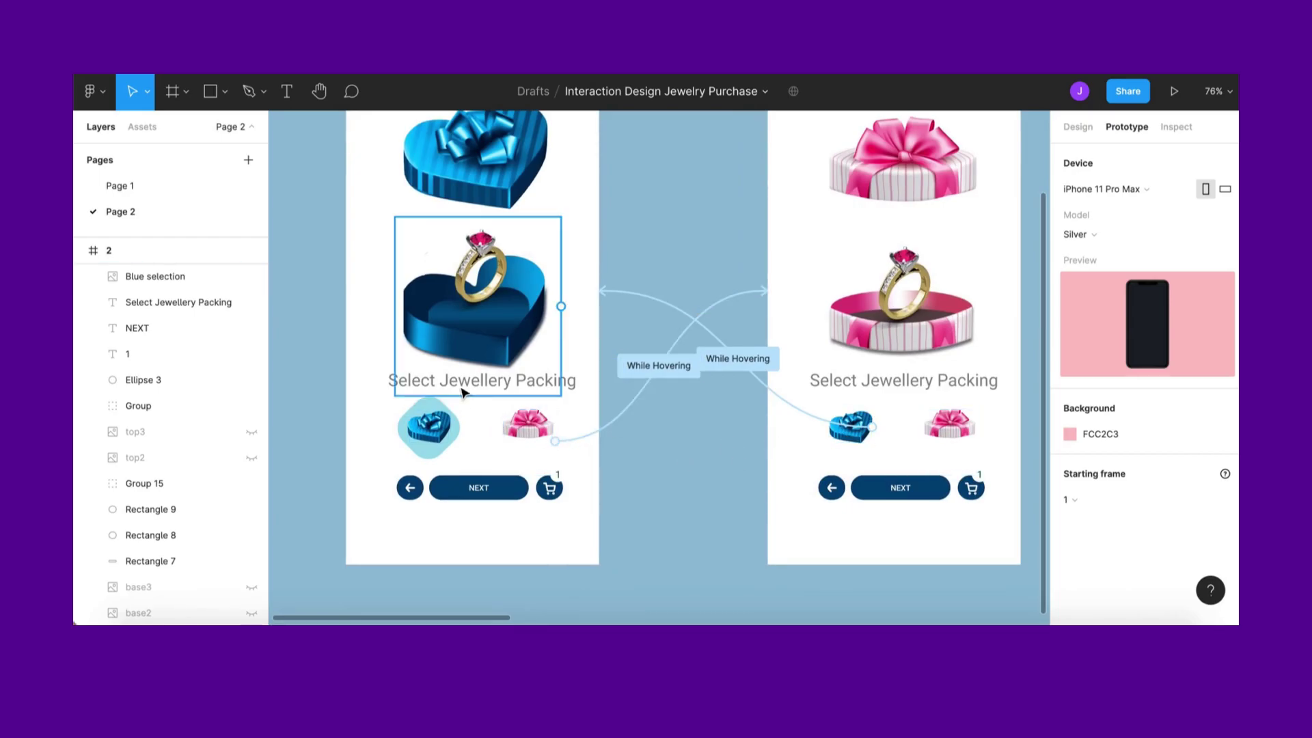
{"action": "left_click", "coordinate": [432, 409]}
{"action": "scroll", "coordinate": [432, 409], "scroll_direction": "up", "scroll_amount": 3}
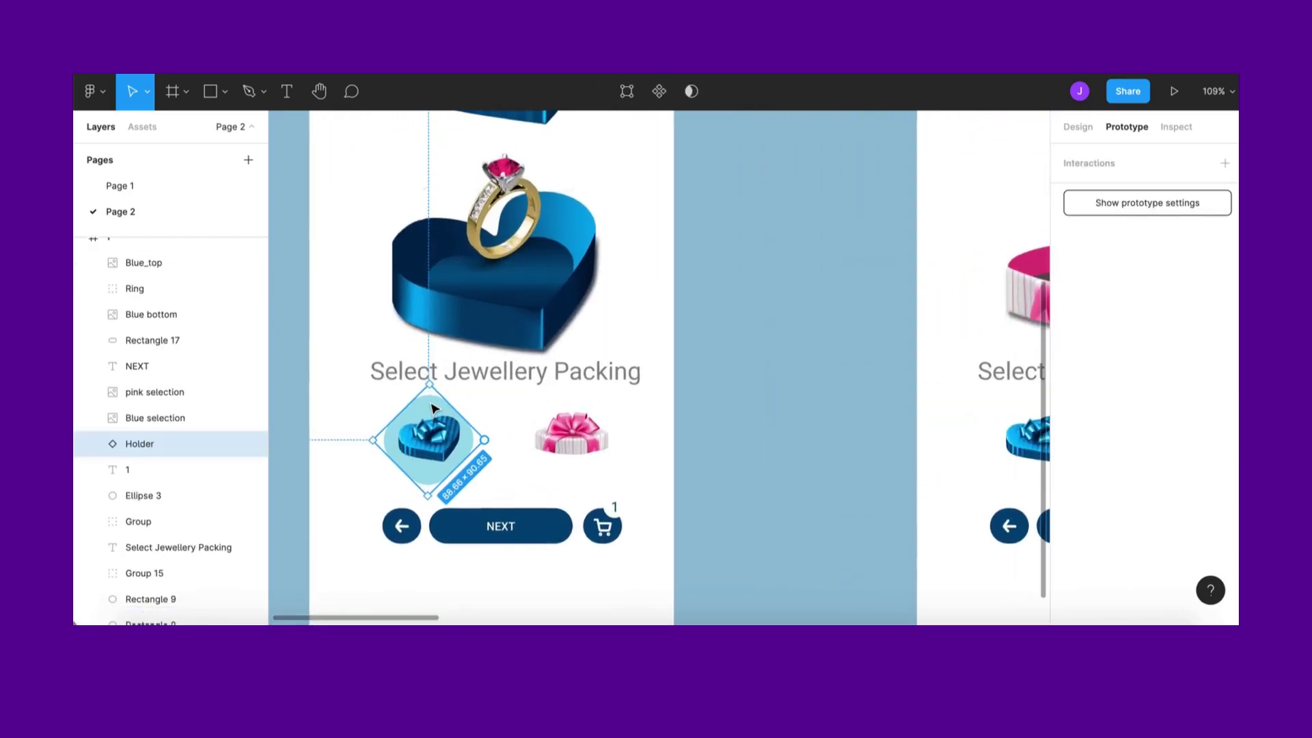
{"action": "scroll", "coordinate": [432, 409], "scroll_direction": "down", "scroll_amount": 1}
{"action": "scroll", "coordinate": [432, 408], "scroll_direction": "down", "scroll_amount": 2}
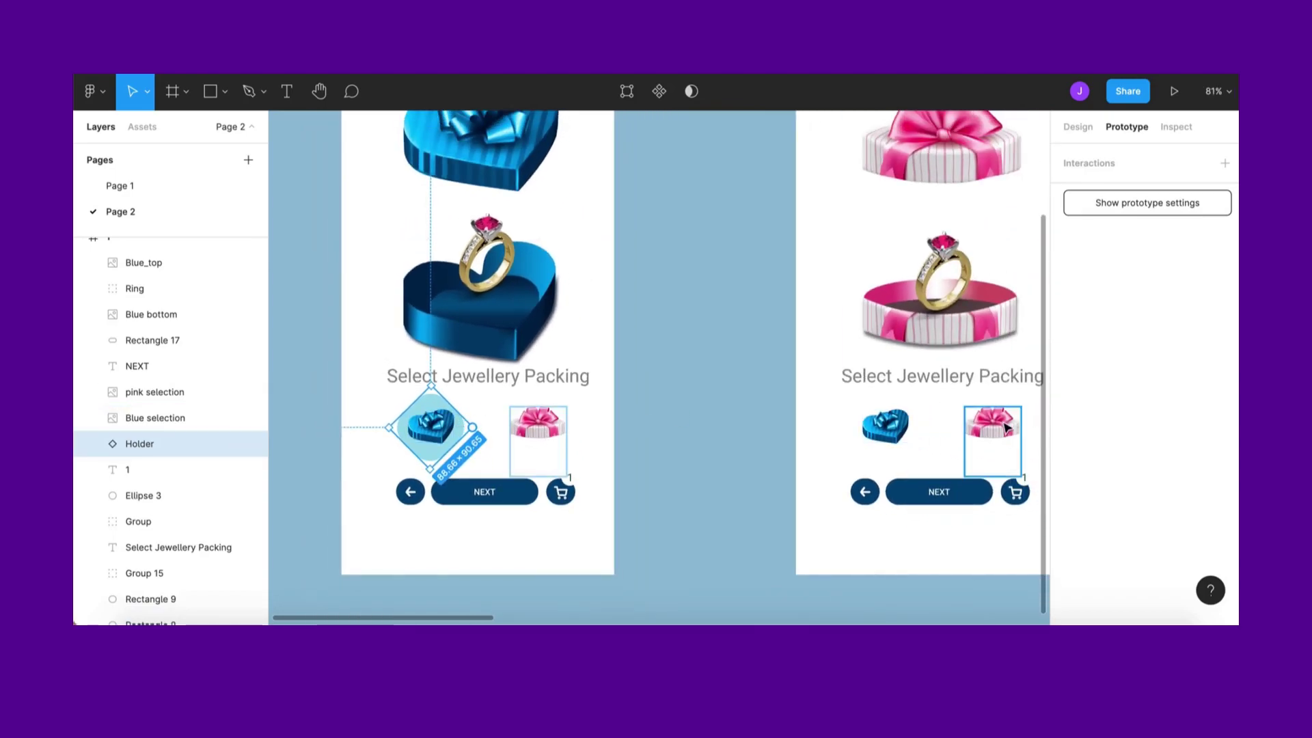
{"action": "left_click", "coordinate": [679, 399]}
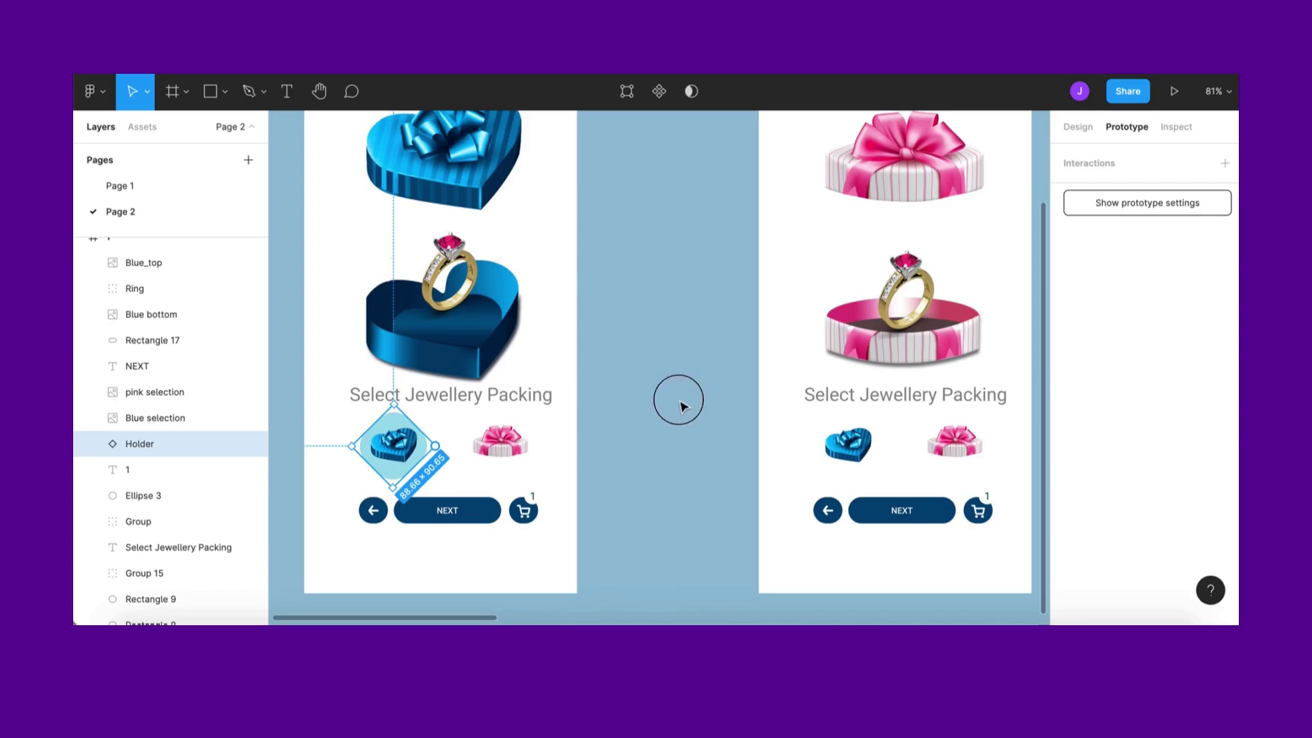
{"action": "left_click", "coordinate": [403, 426]}
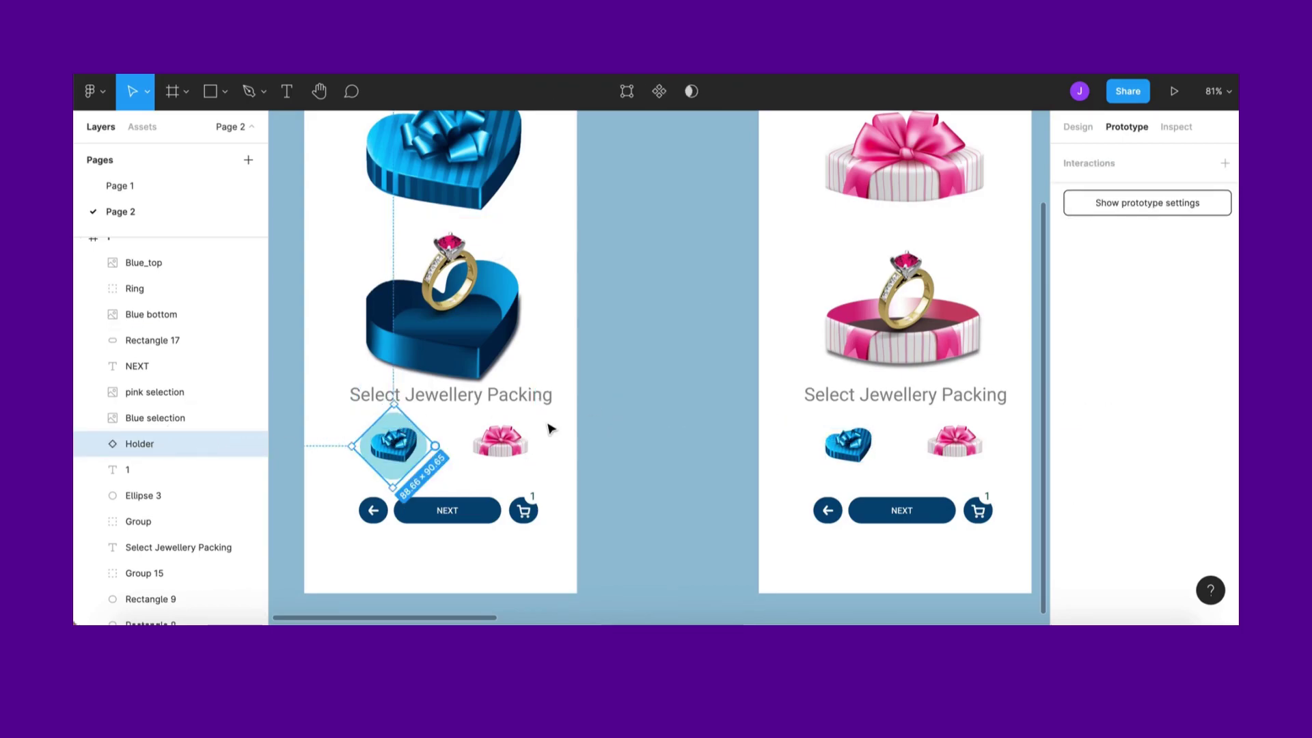
{"action": "scroll", "coordinate": [548, 429], "scroll_direction": "down", "scroll_amount": 3, "text": "ctrl"}
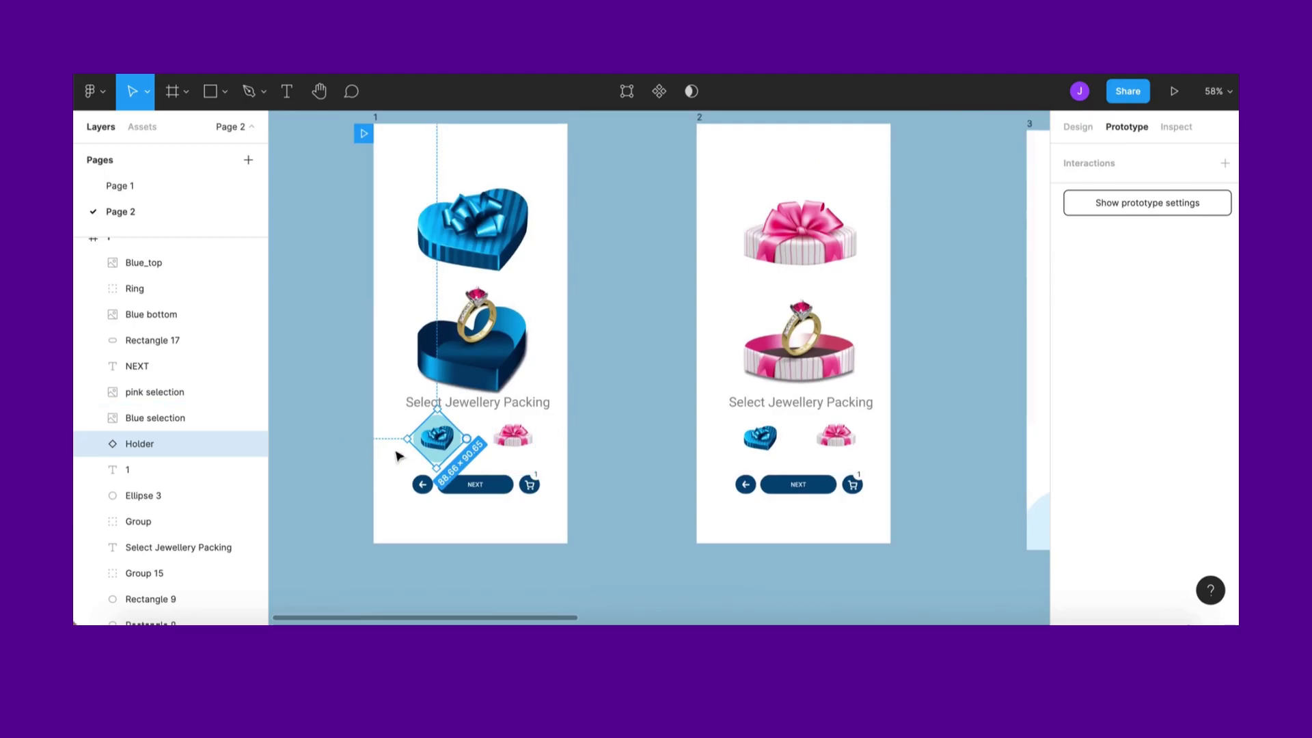
{"action": "scroll", "coordinate": [674, 194], "scroll_direction": "right", "scroll_amount": 2}
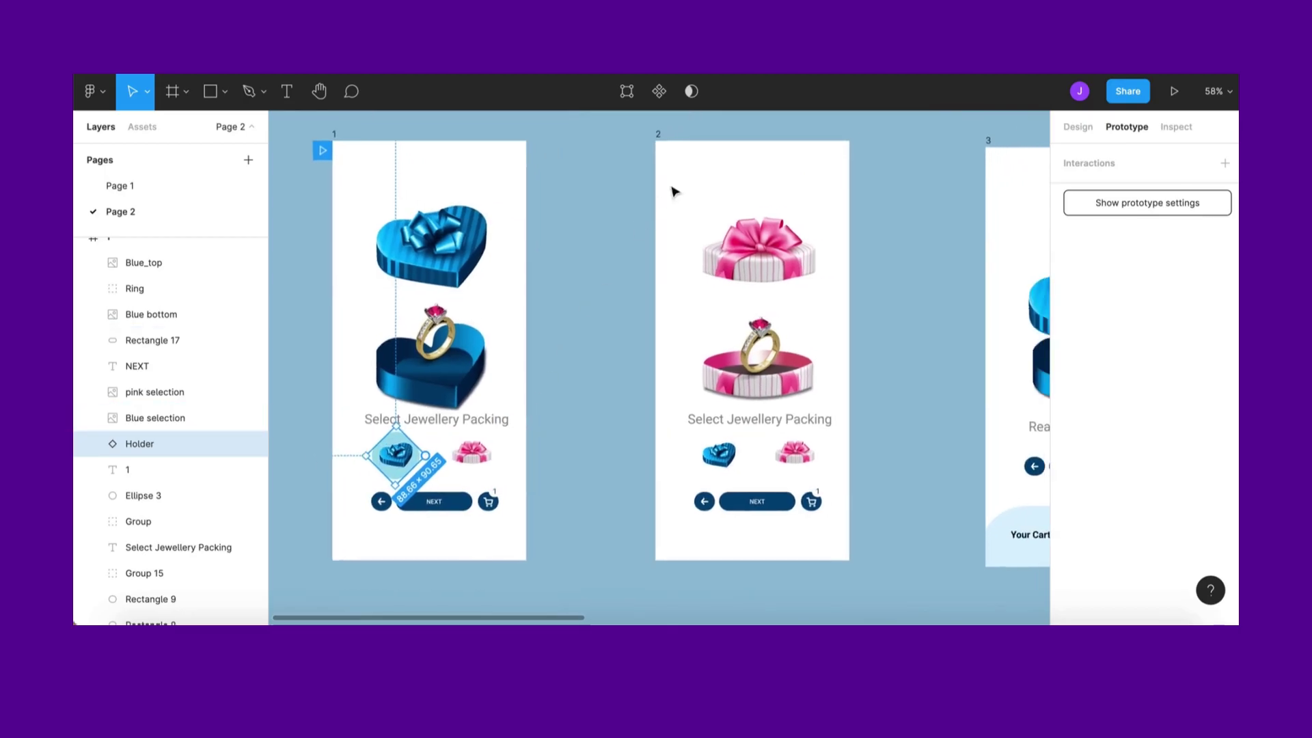
{"action": "left_click", "coordinate": [660, 137]}
{"action": "scroll", "coordinate": [791, 404], "scroll_direction": "up", "scroll_amount": 2, "text": "ctrl"}
{"action": "key", "text": "ctrl+v"}
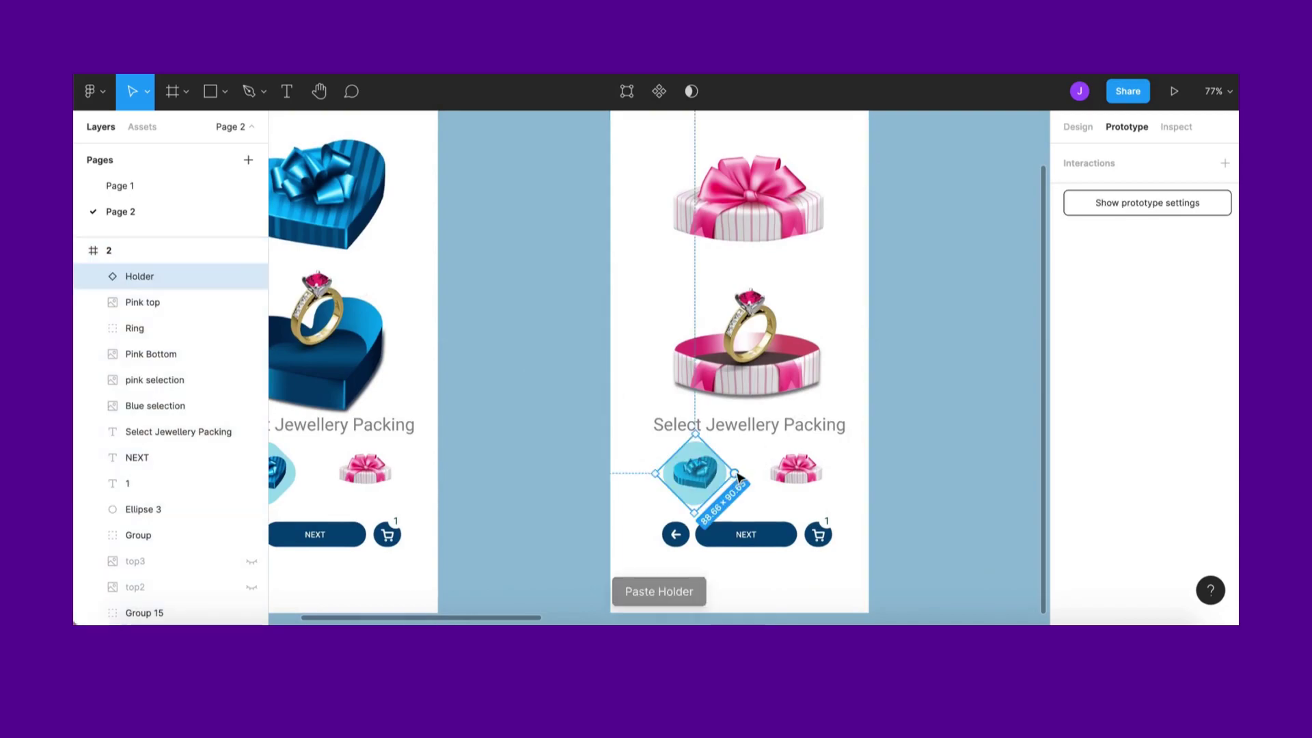
Move the pasted Holder onto frame 2's pink thumbnail and send it backward to just below the Blue selection layer
{"action": "scroll", "coordinate": [742, 474], "scroll_direction": "up", "scroll_amount": 3, "text": "ctrl"}
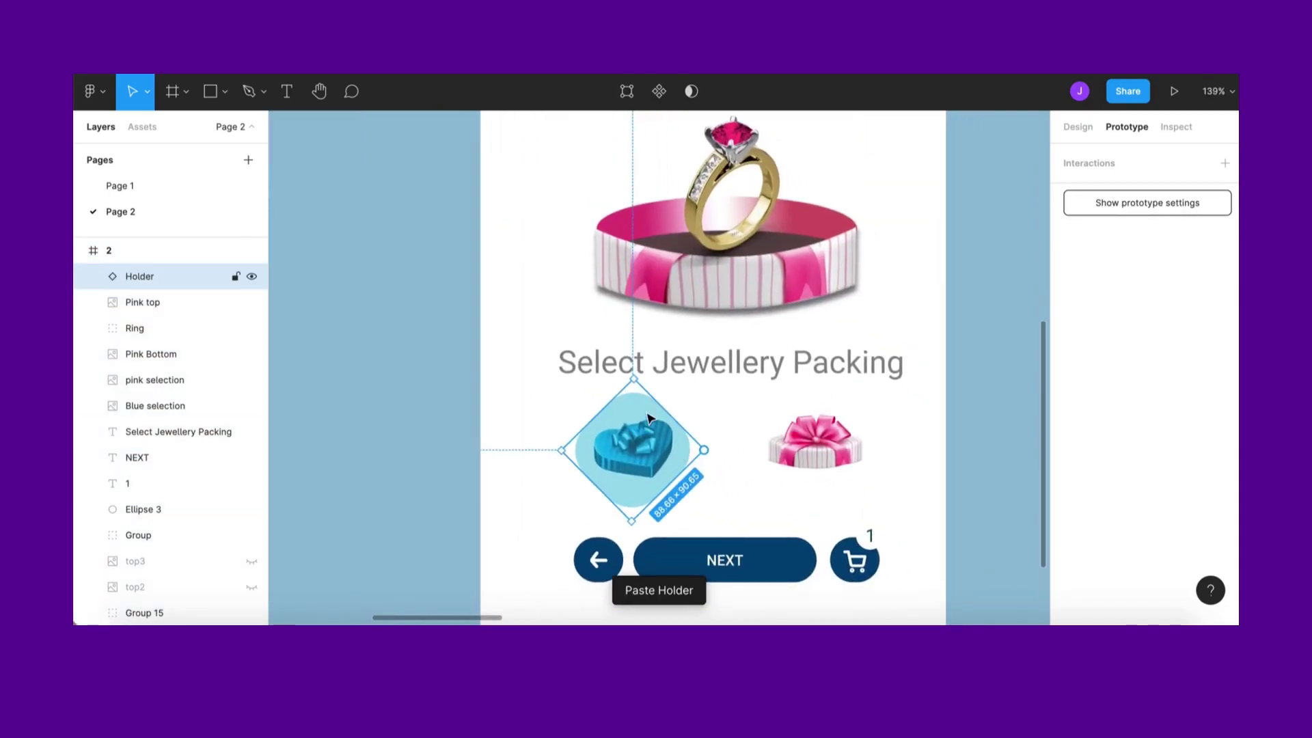
{"action": "left_click_drag", "start_coordinate": [637, 412], "coordinate": [820, 414]}
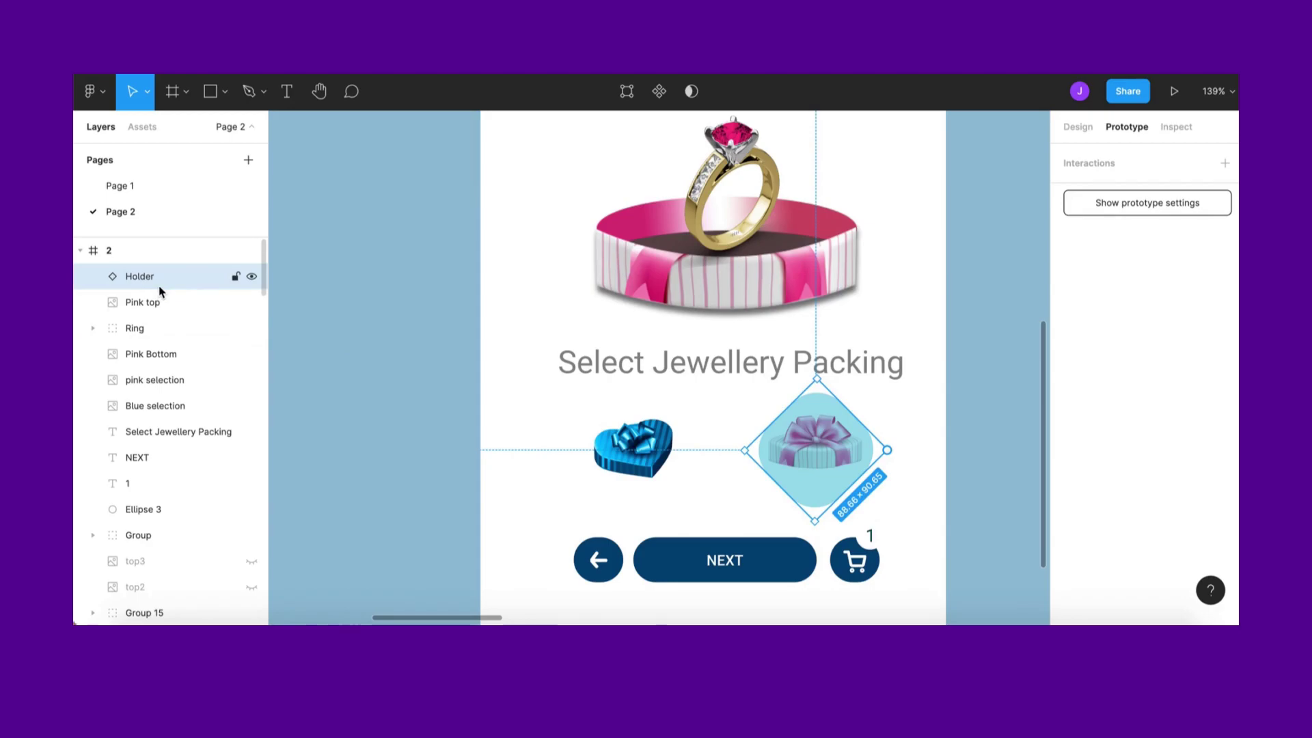
{"action": "key", "text": "ctrl+bracketleft"}
{"action": "key", "text": "ctrl+bracketleft"}
{"action": "key", "text": "ctrl+bracketleft"}
{"action": "key", "text": "ctrl+bracketleft"}
{"action": "key", "text": "ctrl+bracketleft"}
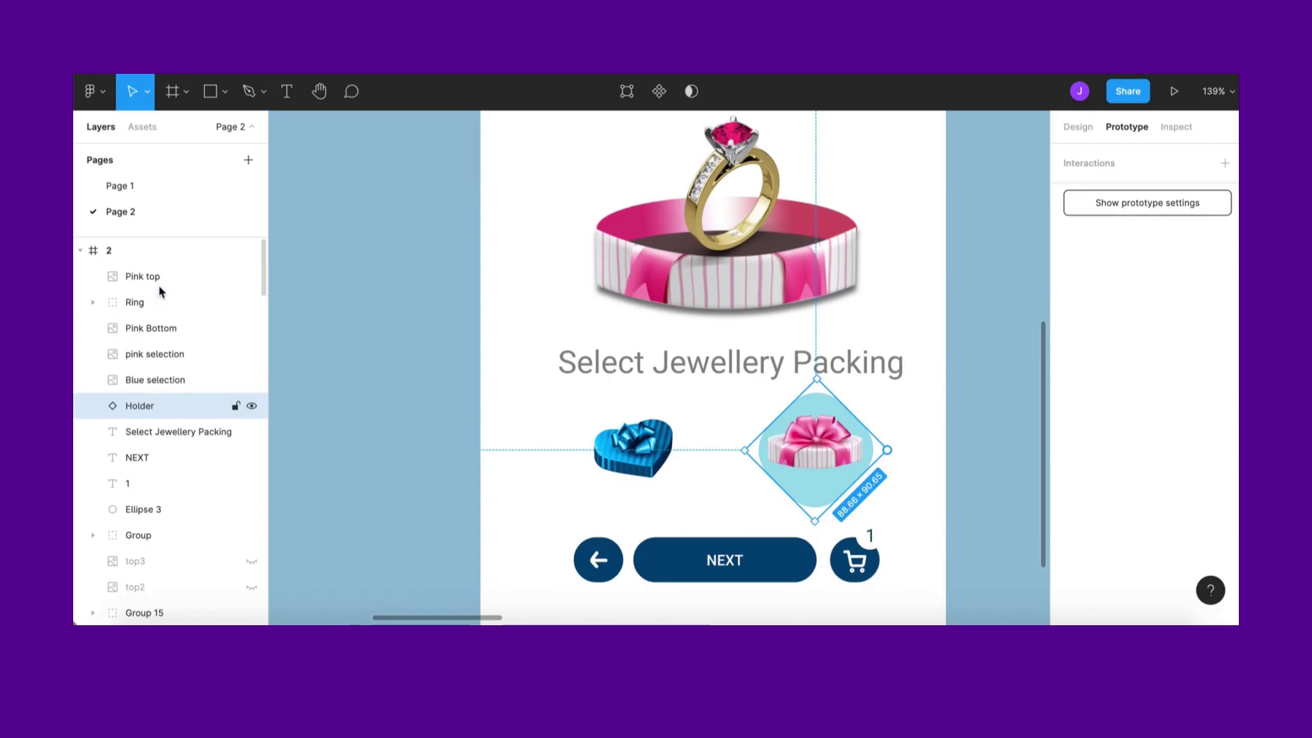
Rotate the Holder behind the pink thumbnail in frame 2 to -144.79° and deselect it
{"action": "scroll", "coordinate": [339, 345], "scroll_direction": "down", "scroll_amount": 1}
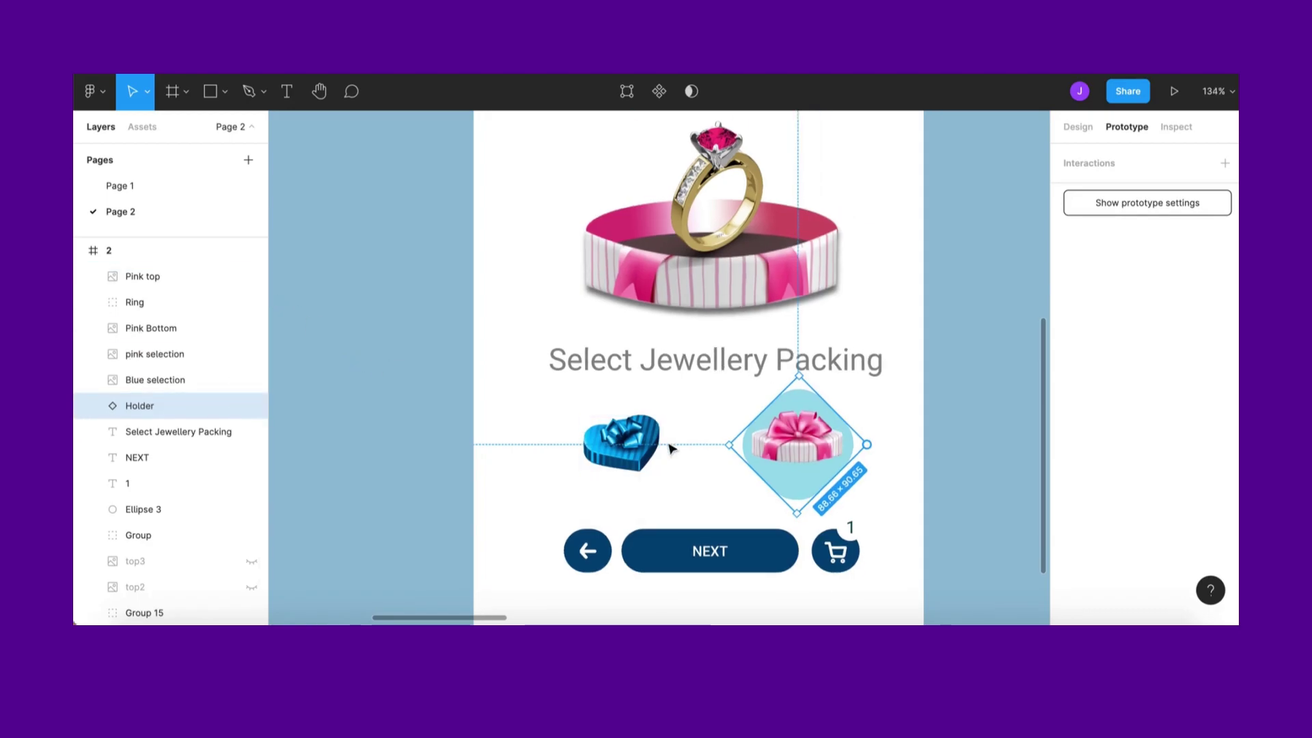
{"action": "scroll", "coordinate": [670, 448], "scroll_direction": "down", "scroll_amount": 2}
{"action": "scroll", "coordinate": [670, 448], "scroll_direction": "right", "scroll_amount": 2}
{"action": "left_click", "coordinate": [1081, 129]}
{"action": "scroll", "coordinate": [957, 335], "scroll_direction": "right", "scroll_amount": 2}
{"action": "scroll", "coordinate": [957, 335], "scroll_direction": "up", "scroll_amount": 1}
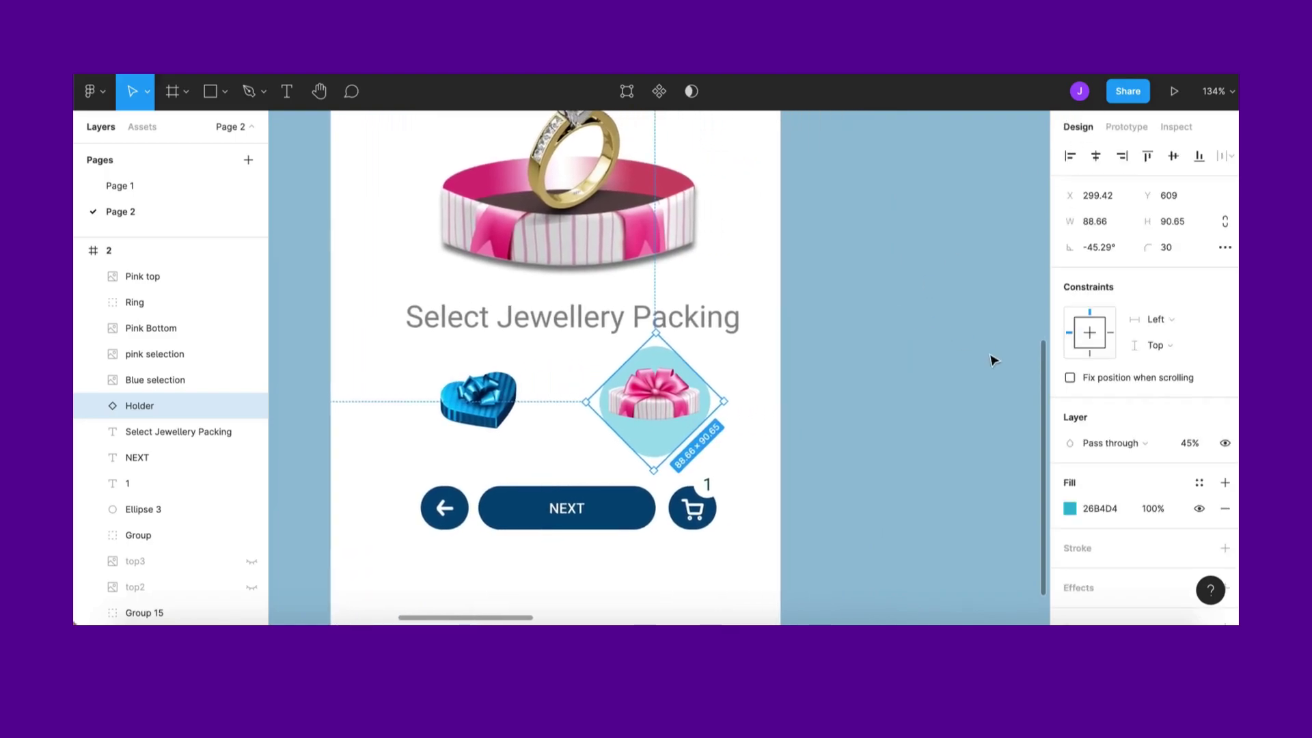
{"action": "scroll", "coordinate": [680, 409], "scroll_direction": "up", "scroll_amount": 3}
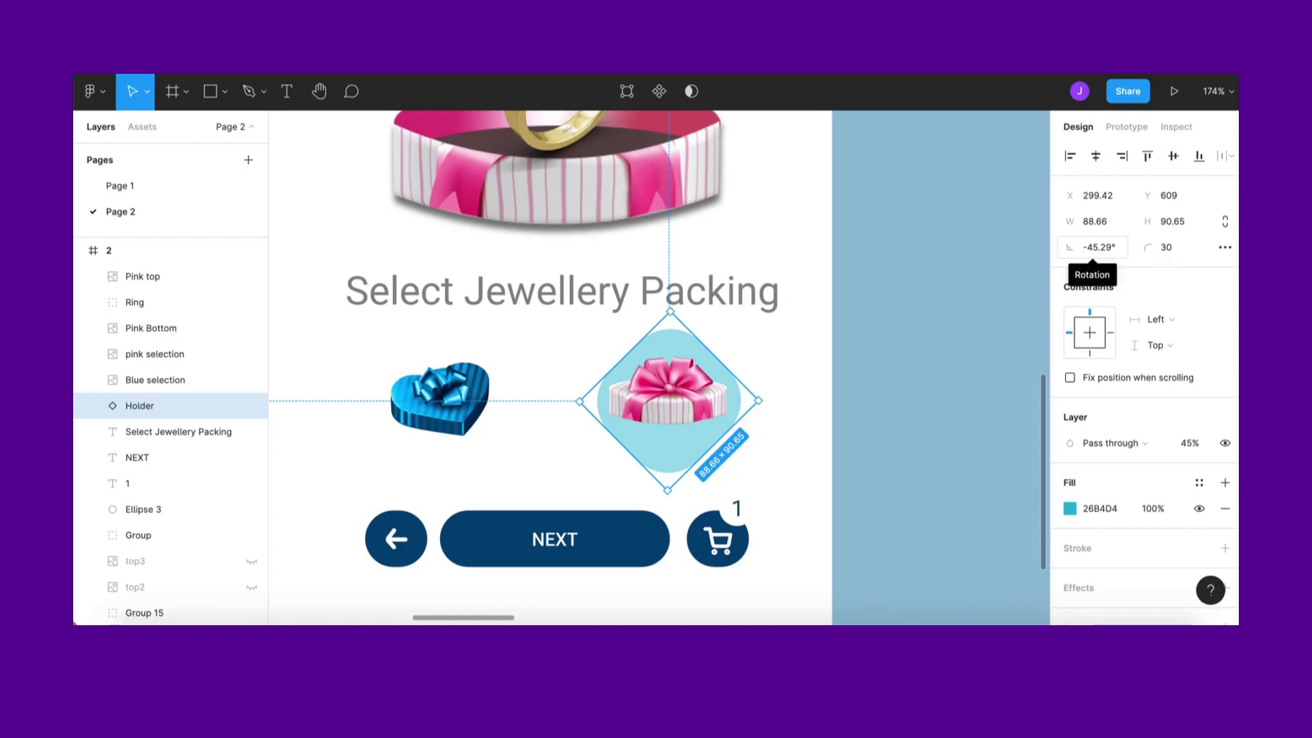
{"action": "left_click_drag", "start_coordinate": [1071, 248], "coordinate": [1232, 249]}
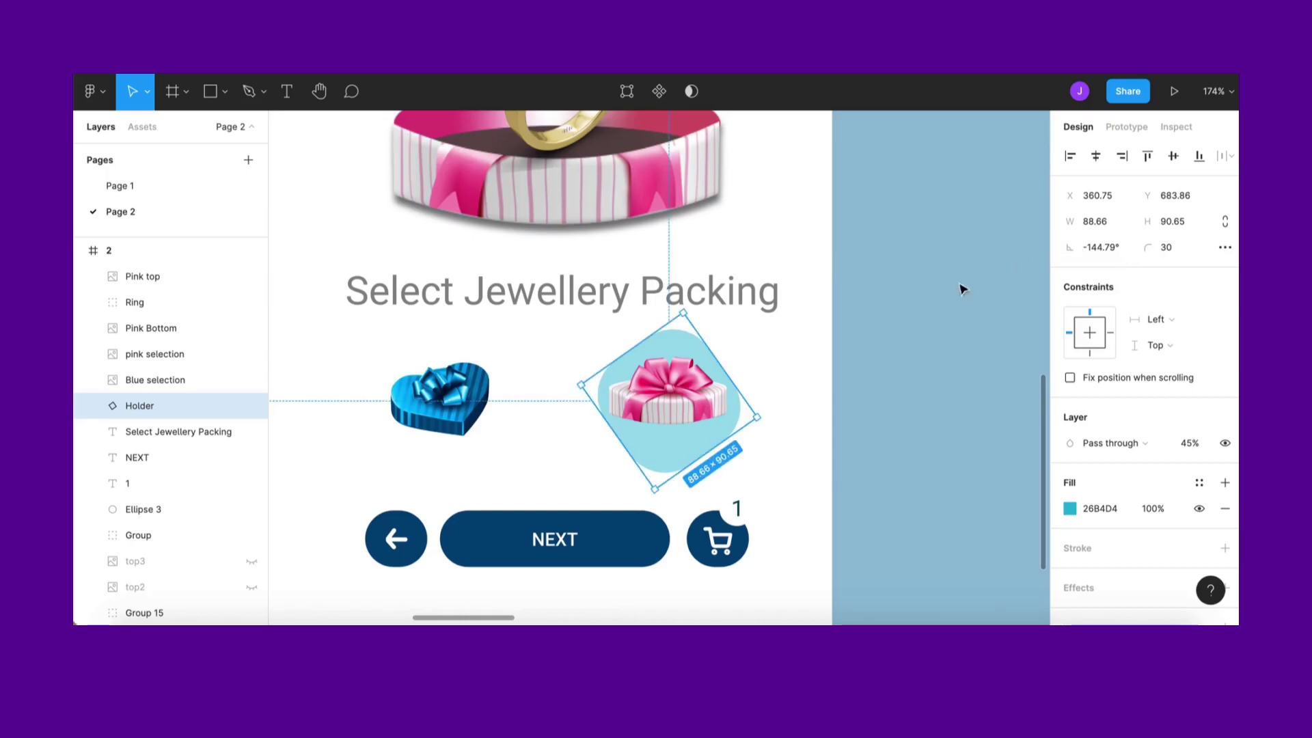
{"action": "left_click", "coordinate": [889, 320]}
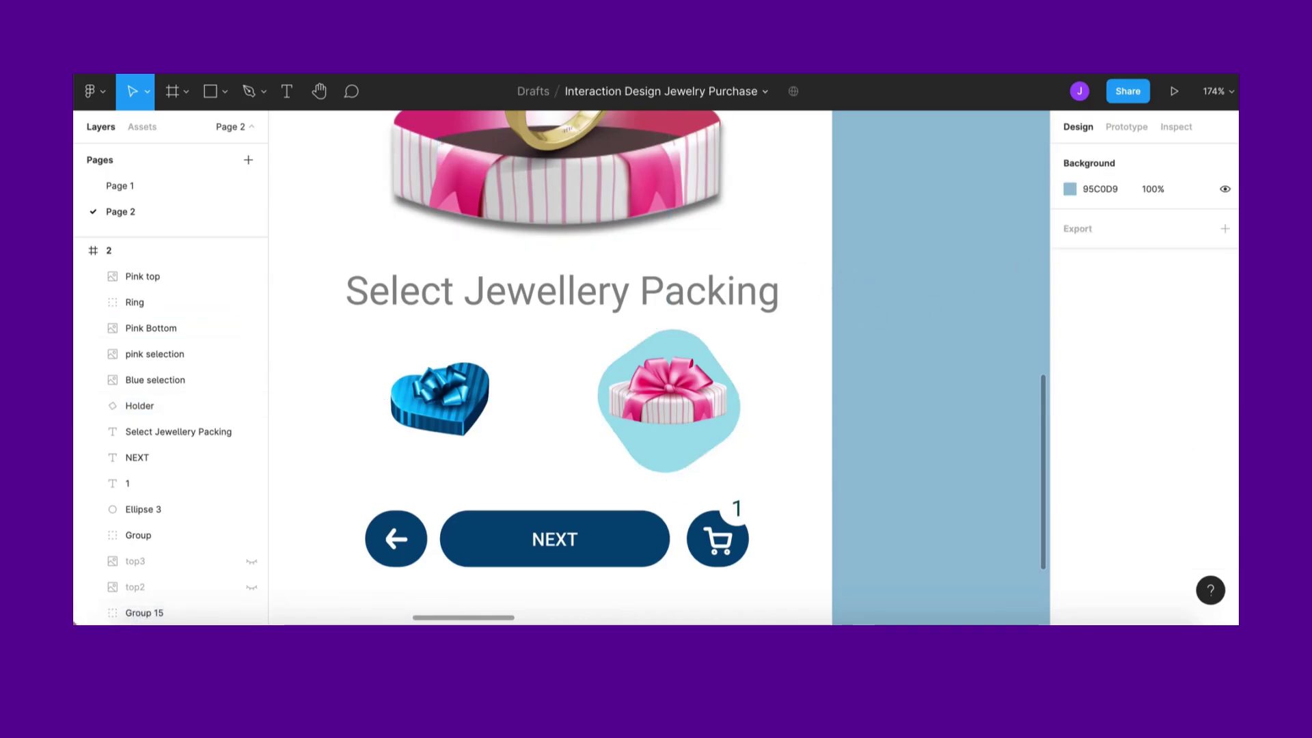
{"action": "key", "text": "super+alt+Return"}
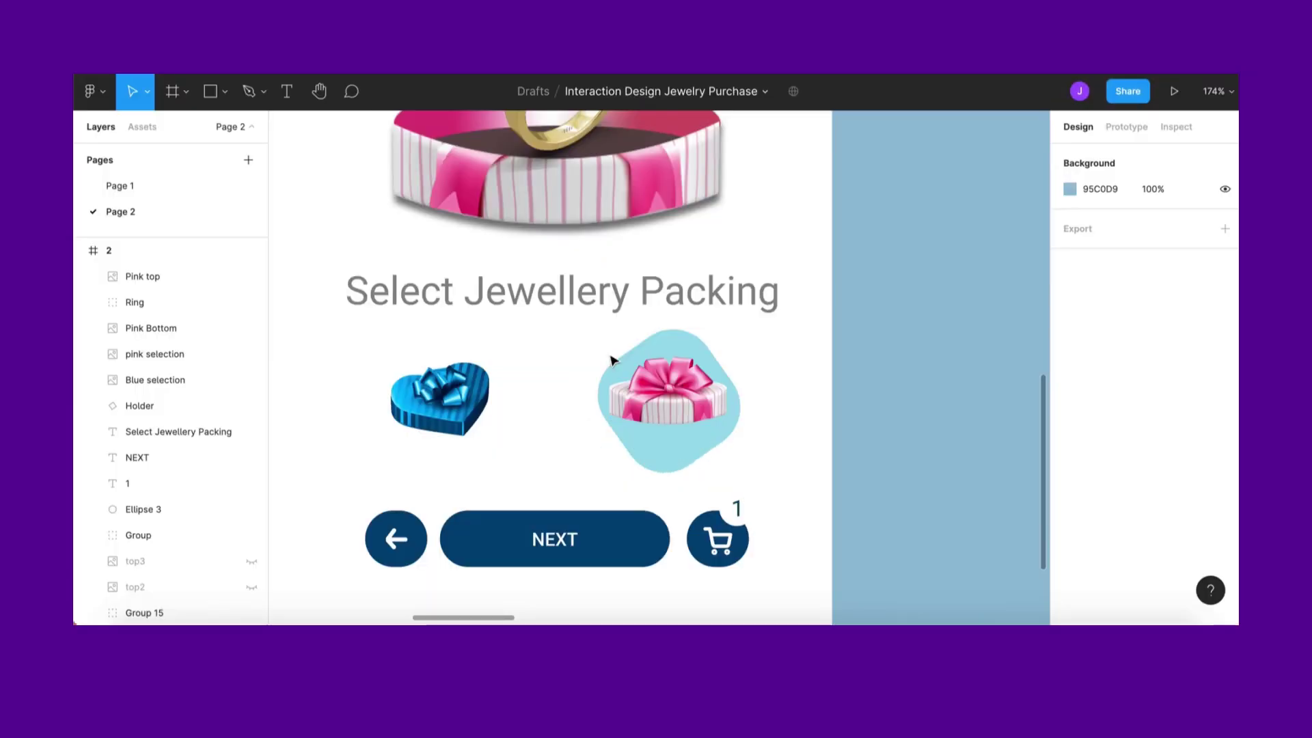
Move the Blue_top lid in frame 1 to X 88, Y 98 and the Pink top lid in frame 2 to X 101, Y 136
{"action": "scroll", "coordinate": [611, 364], "scroll_direction": "down", "scroll_amount": 5}
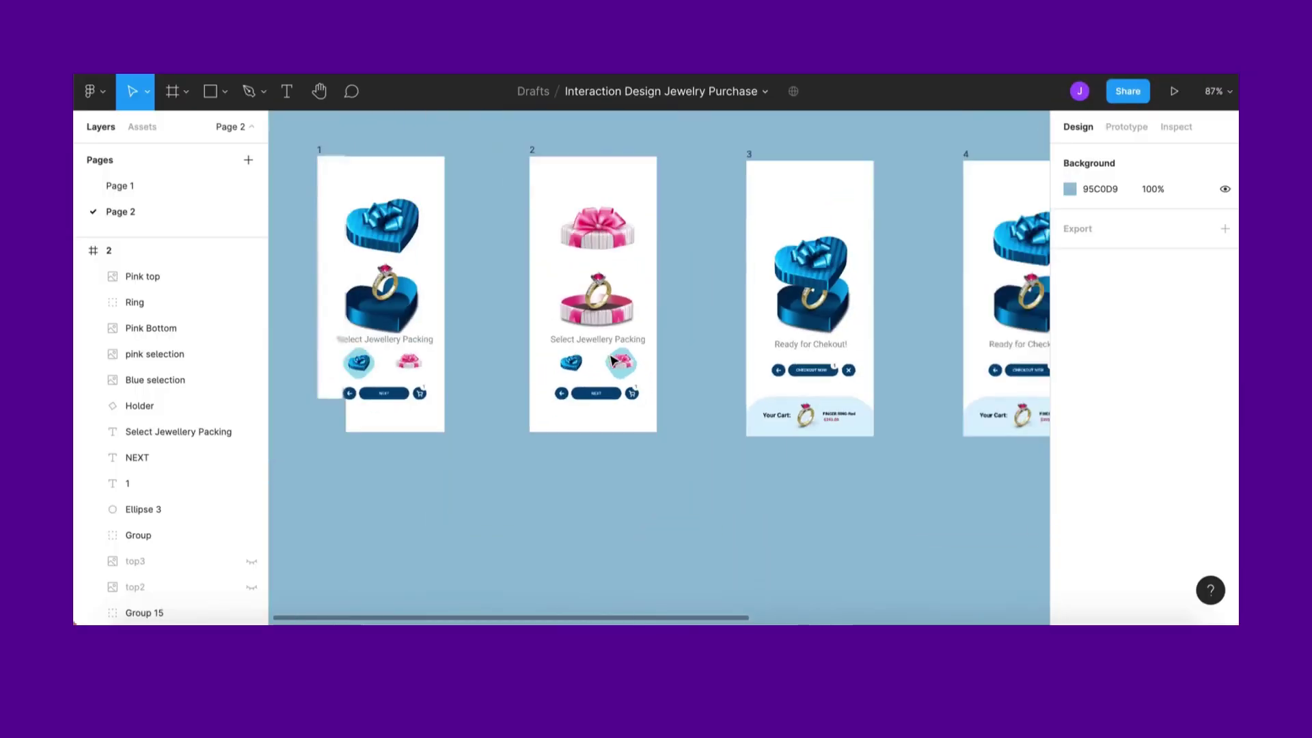
{"action": "scroll", "coordinate": [610, 361], "scroll_direction": "up", "scroll_amount": 3}
{"action": "scroll", "coordinate": [615, 359], "scroll_direction": "left", "scroll_amount": 1}
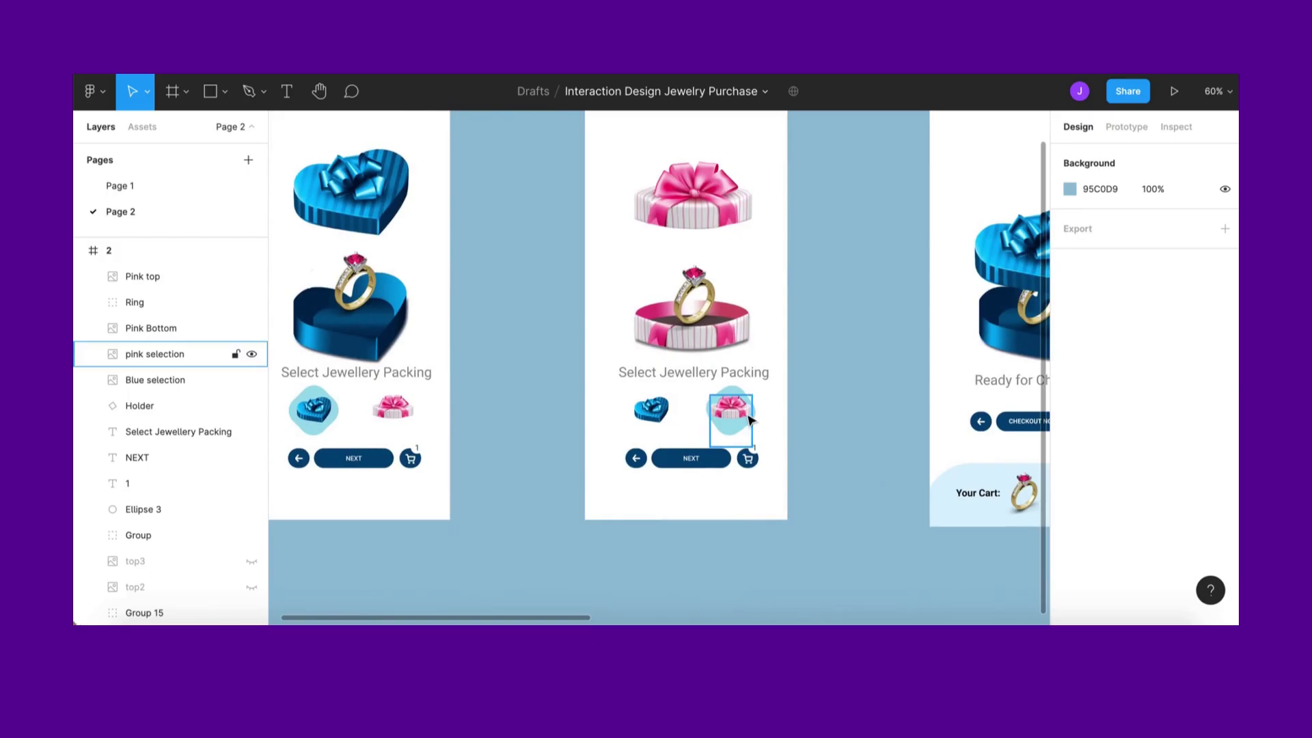
{"action": "scroll", "coordinate": [383, 233], "scroll_direction": "left", "scroll_amount": 2}
{"action": "scroll", "coordinate": [383, 232], "scroll_direction": "up", "scroll_amount": 1}
{"action": "left_click", "coordinate": [408, 226]}
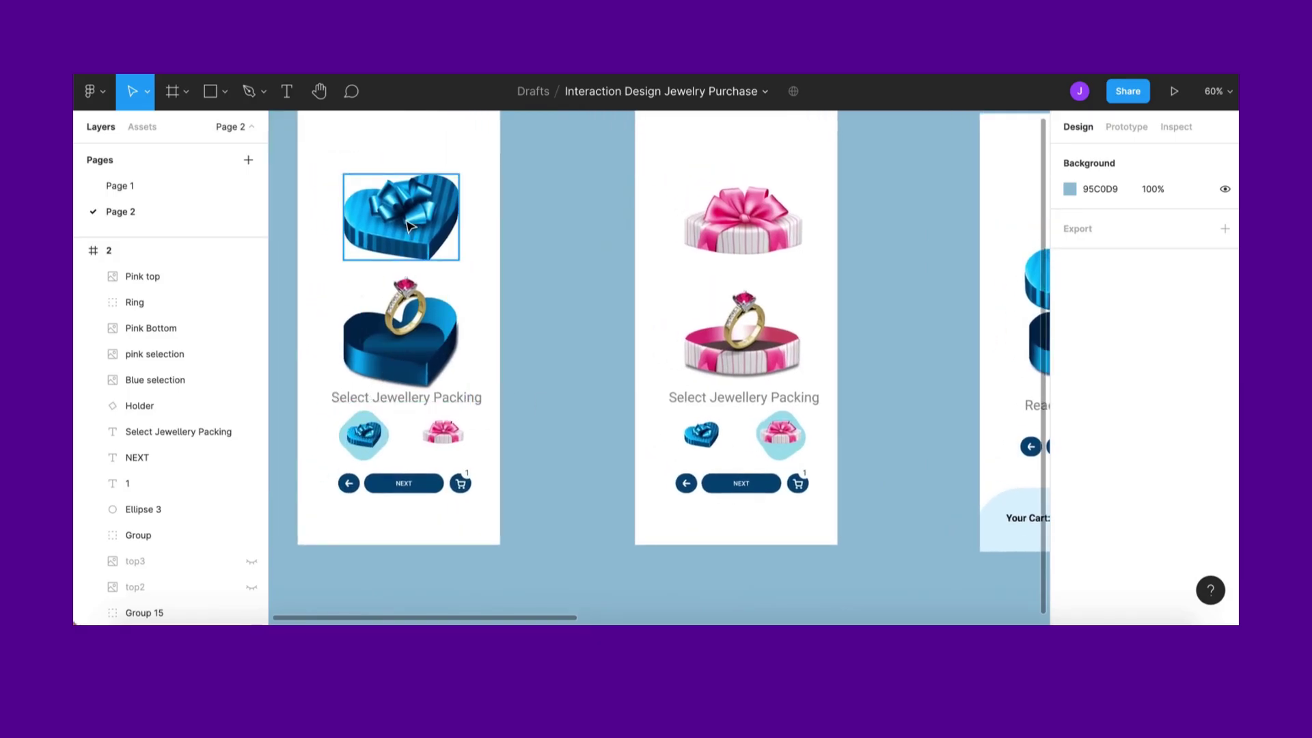
{"action": "left_click_drag", "start_coordinate": [406, 245], "coordinate": [402, 198]}
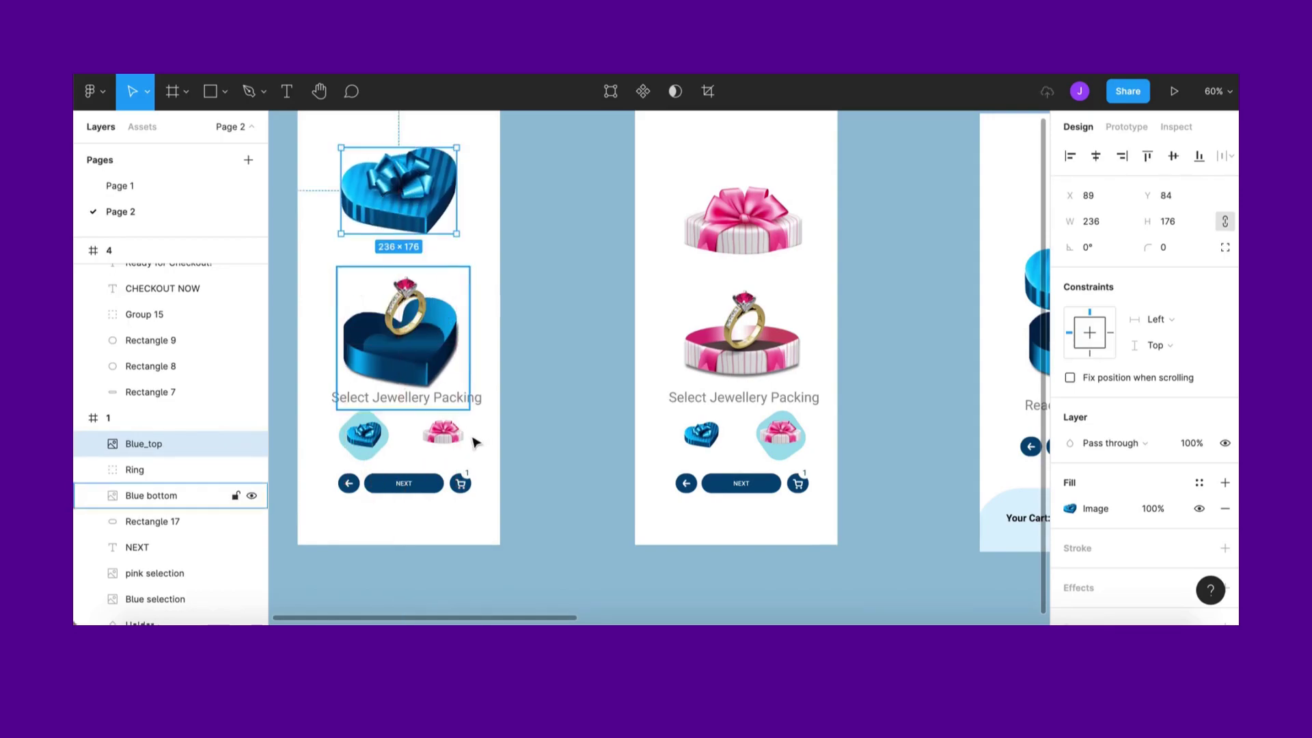
{"action": "scroll", "coordinate": [456, 444], "scroll_direction": "up", "scroll_amount": 1}
{"action": "scroll", "coordinate": [456, 444], "scroll_direction": "left", "scroll_amount": 1}
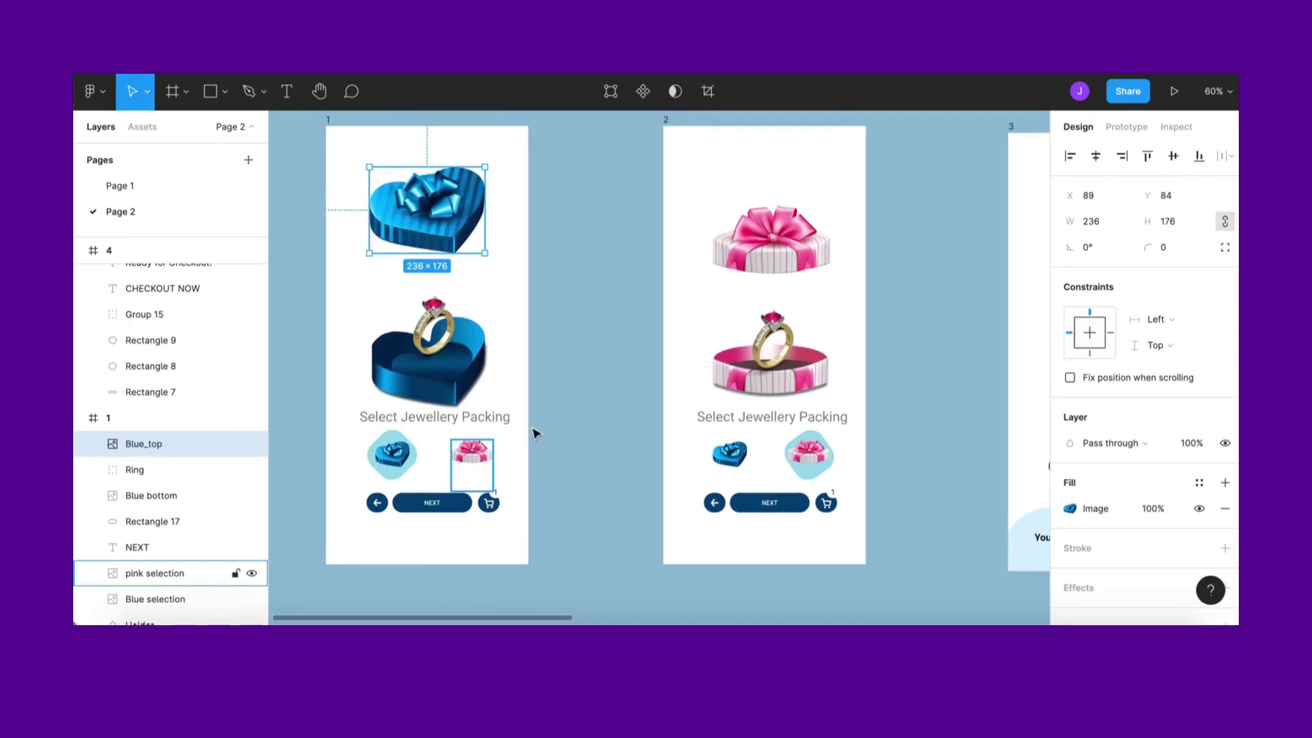
{"action": "mouse_move", "coordinate": [797, 253]}
{"action": "left_mouse_down"}
{"action": "mouse_move", "coordinate": [796, 328]}
{"action": "mouse_move", "coordinate": [796, 236]}
{"action": "left_mouse_up"}
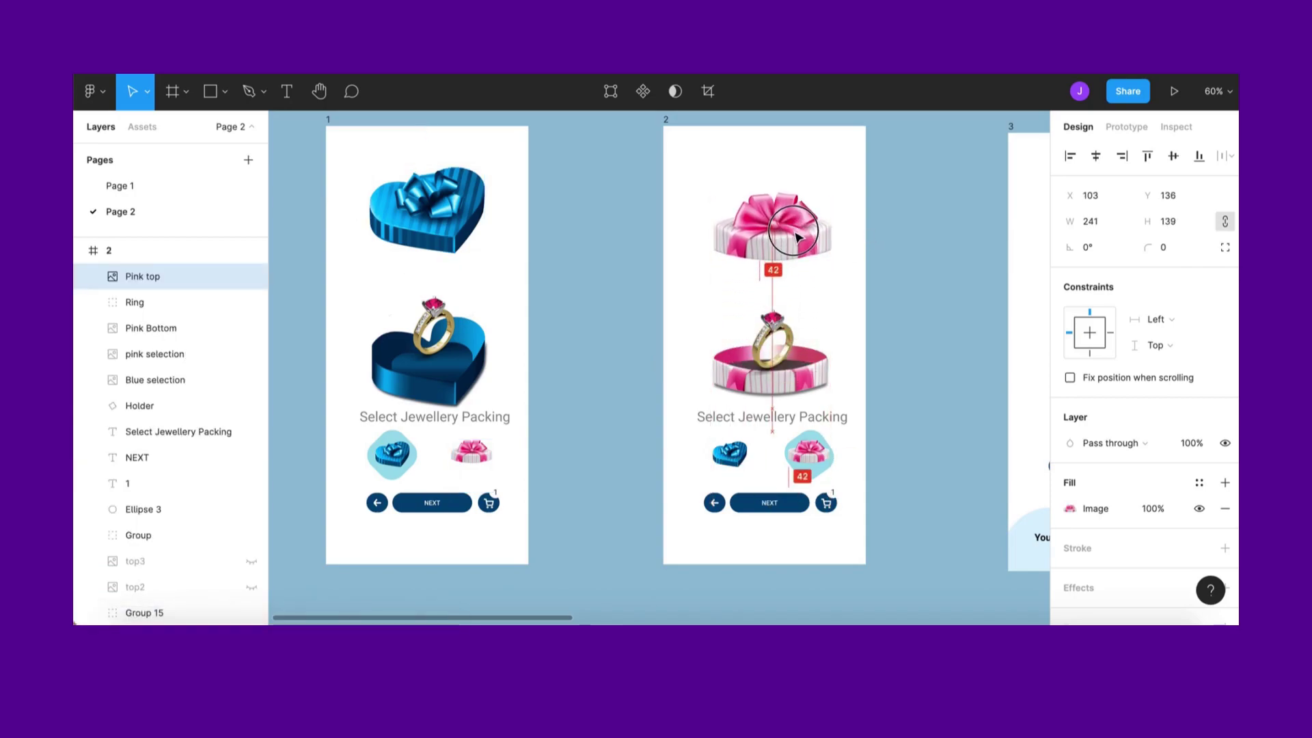
{"action": "left_click_drag", "start_coordinate": [470, 205], "coordinate": [490, 238]}
{"action": "scroll", "coordinate": [608, 272], "scroll_direction": "left", "scroll_amount": 1}
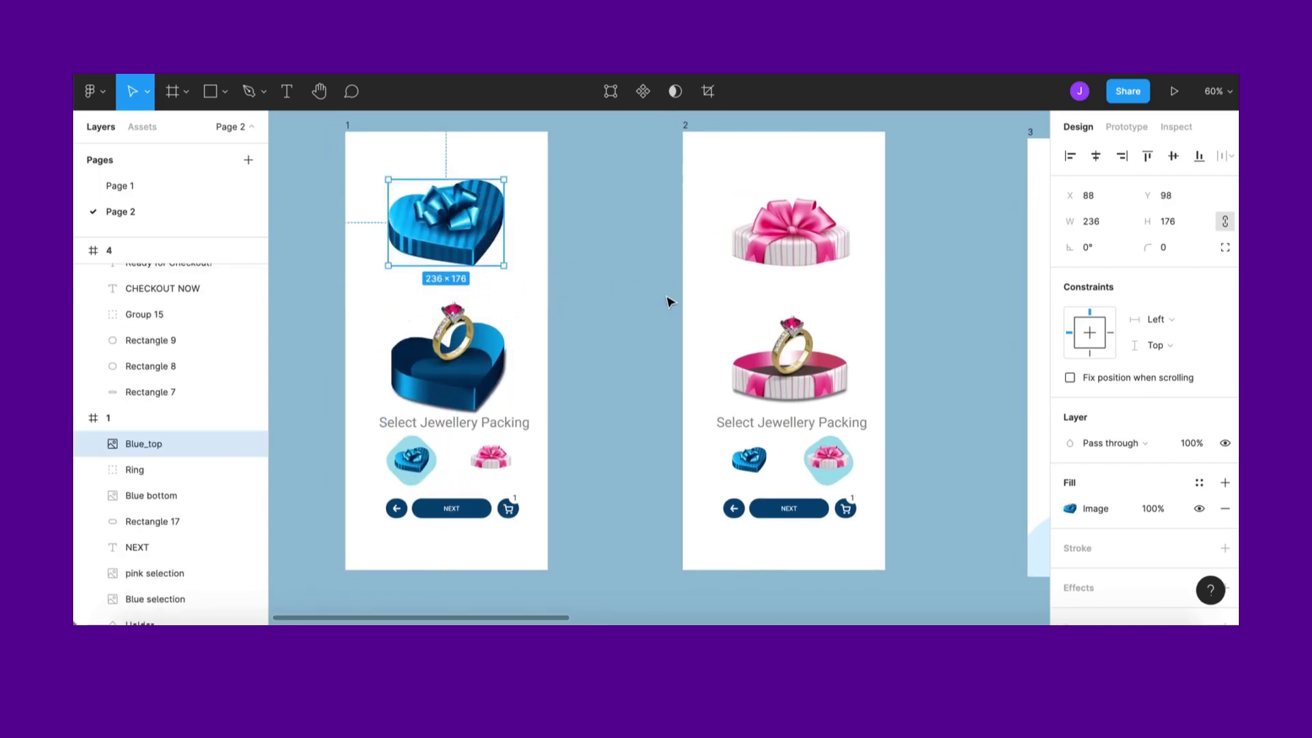
Copy the Pink top and Pink Bottom images from frame 2, paste them into frame 1, and deselect them
{"action": "left_click", "coordinate": [663, 301]}
{"action": "left_click", "coordinate": [830, 241]}
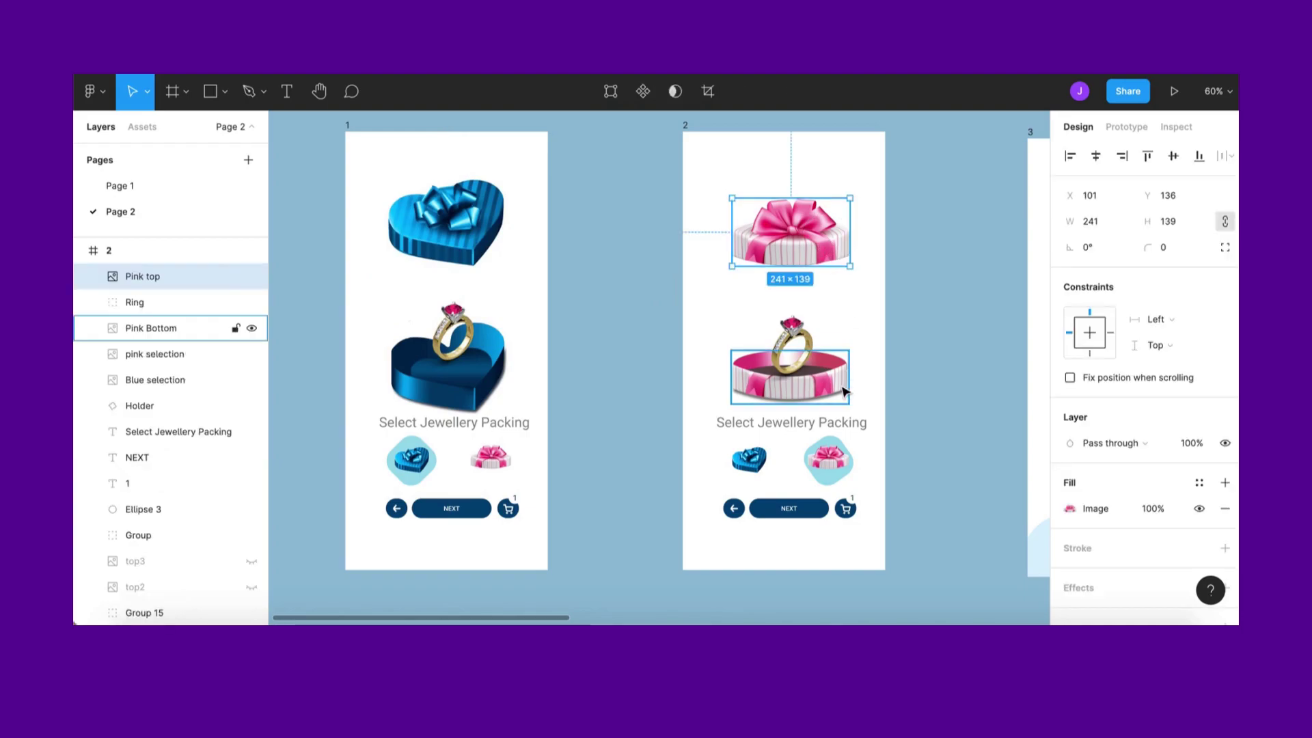
{"action": "left_click", "coordinate": [845, 392], "text": "shift"}
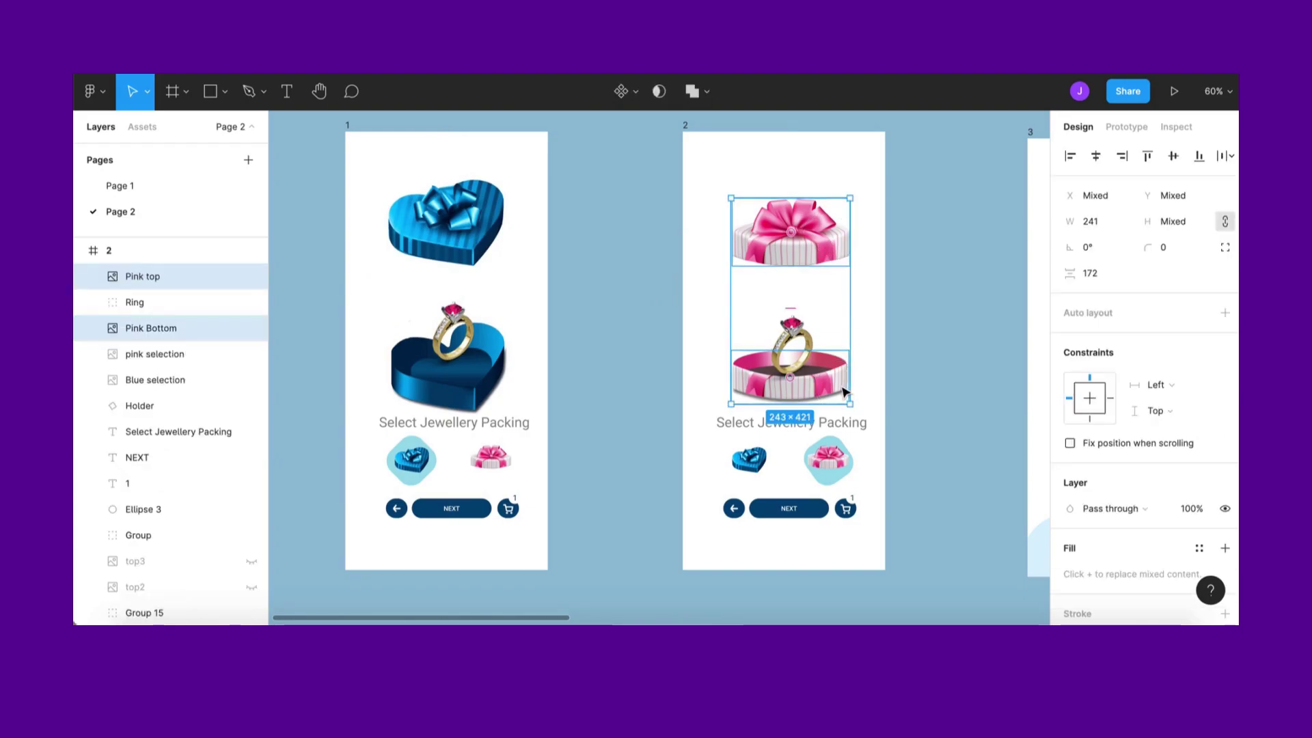
{"action": "scroll", "coordinate": [613, 372], "scroll_direction": "up", "scroll_amount": 1}
{"action": "scroll", "coordinate": [614, 373], "scroll_direction": "left", "scroll_amount": 1}
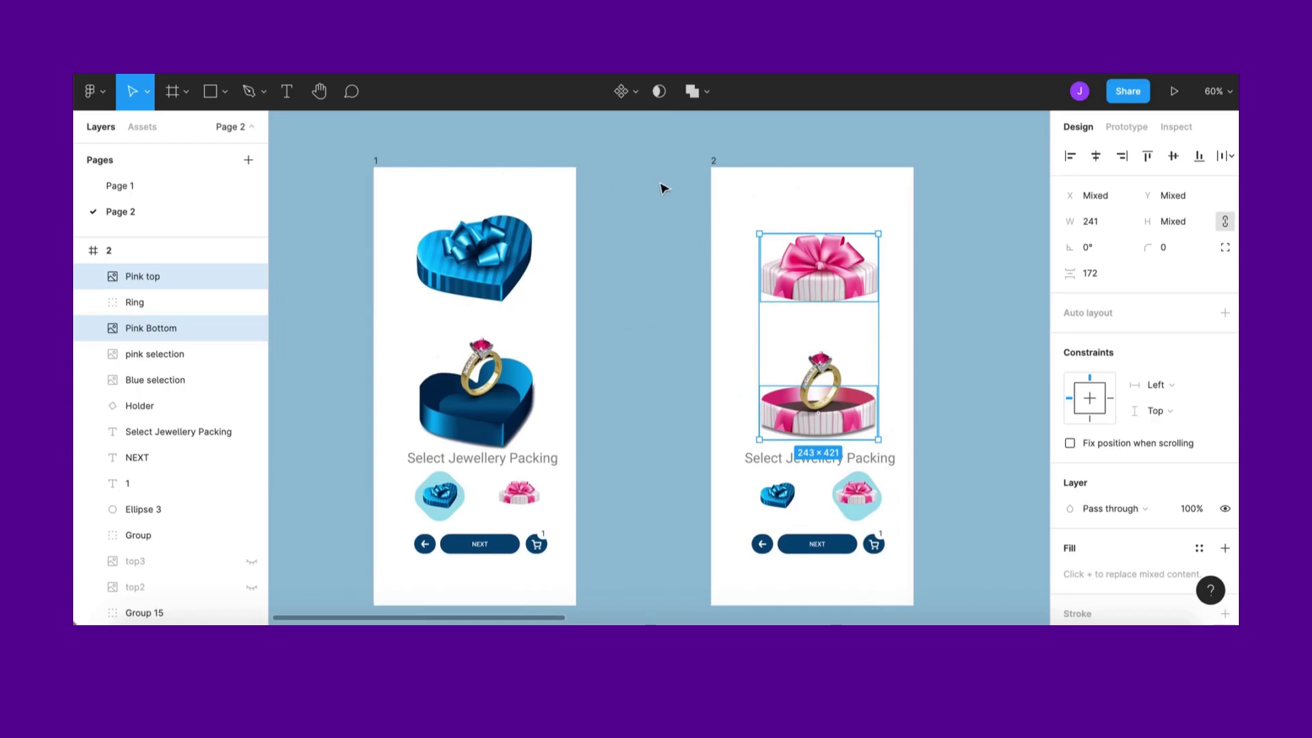
{"action": "left_click", "coordinate": [377, 161]}
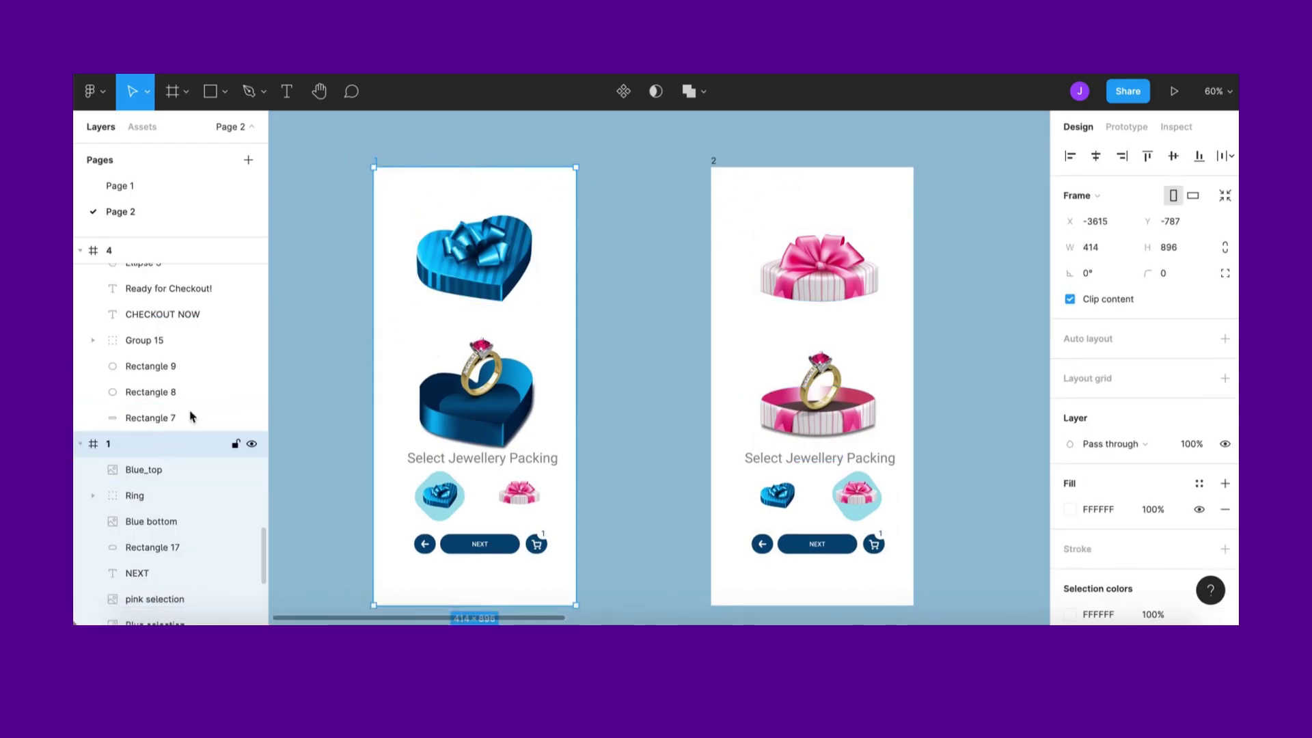
{"action": "left_click", "coordinate": [503, 273]}
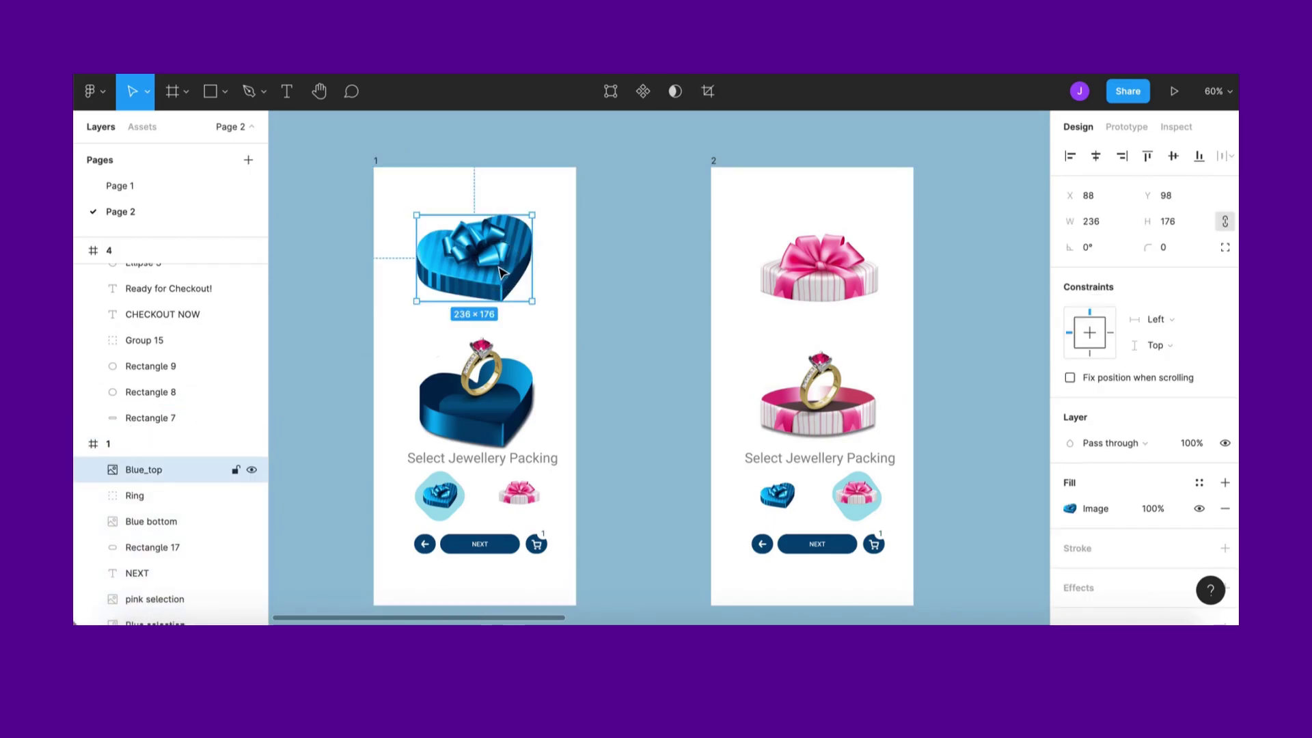
{"action": "key", "text": "ctrl+v"}
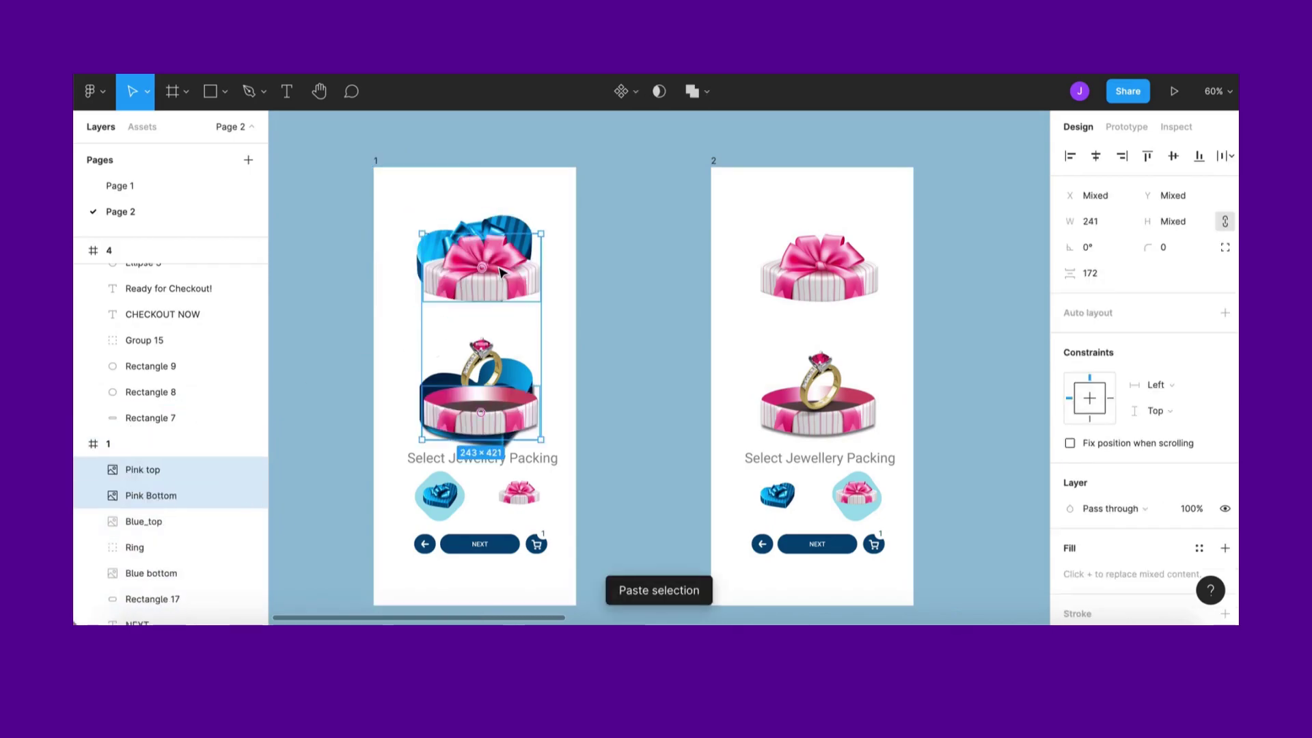
{"action": "left_click", "coordinate": [624, 301]}
Move the pasted Pink top lid in frame 1 down onto the pink box base at X 97, Y 363
{"action": "scroll", "coordinate": [523, 273], "scroll_direction": "up", "scroll_amount": 3}
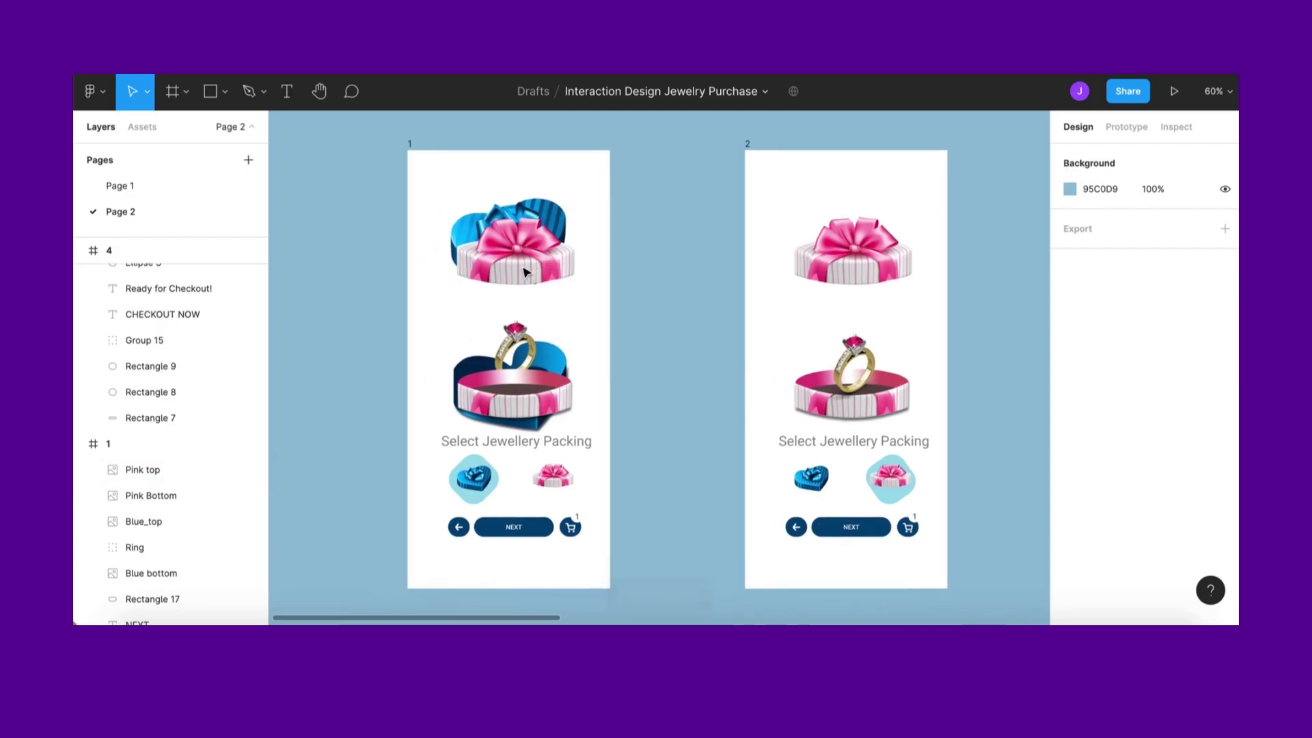
{"action": "left_click_drag", "start_coordinate": [574, 265], "coordinate": [574, 381]}
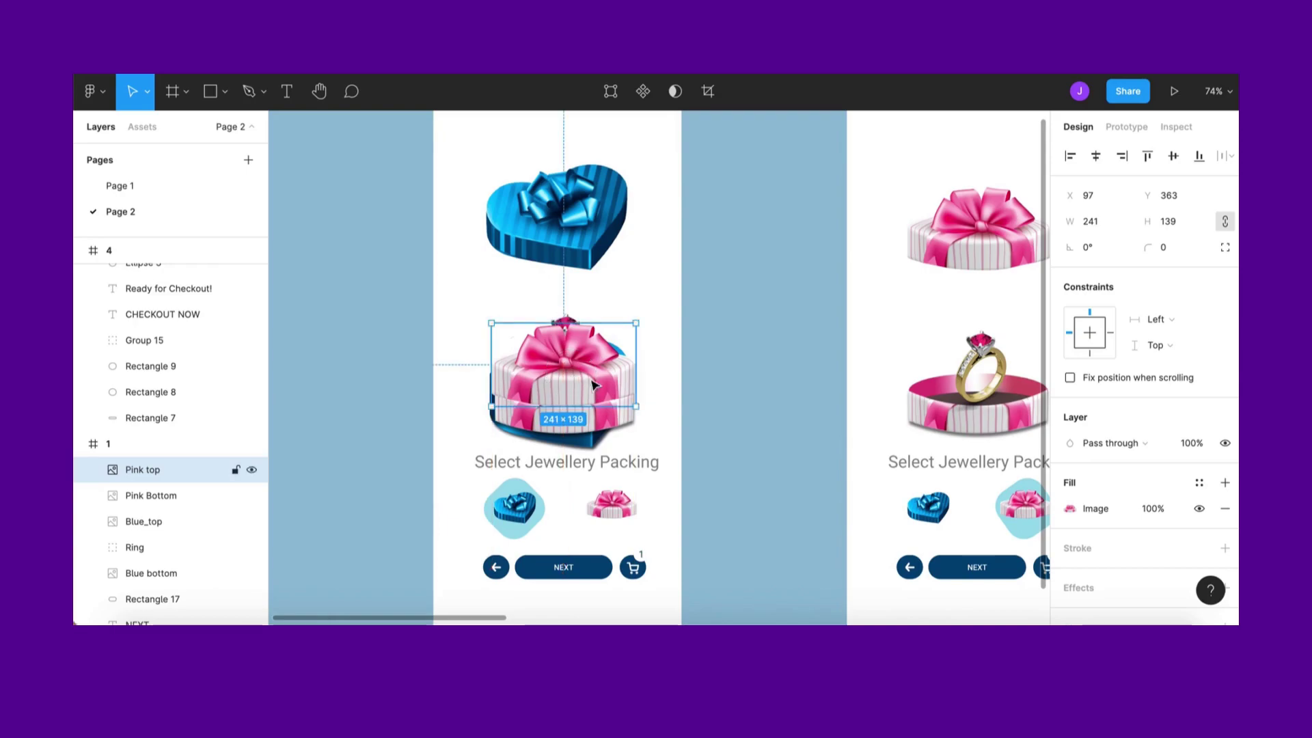
{"action": "left_click", "coordinate": [764, 402]}
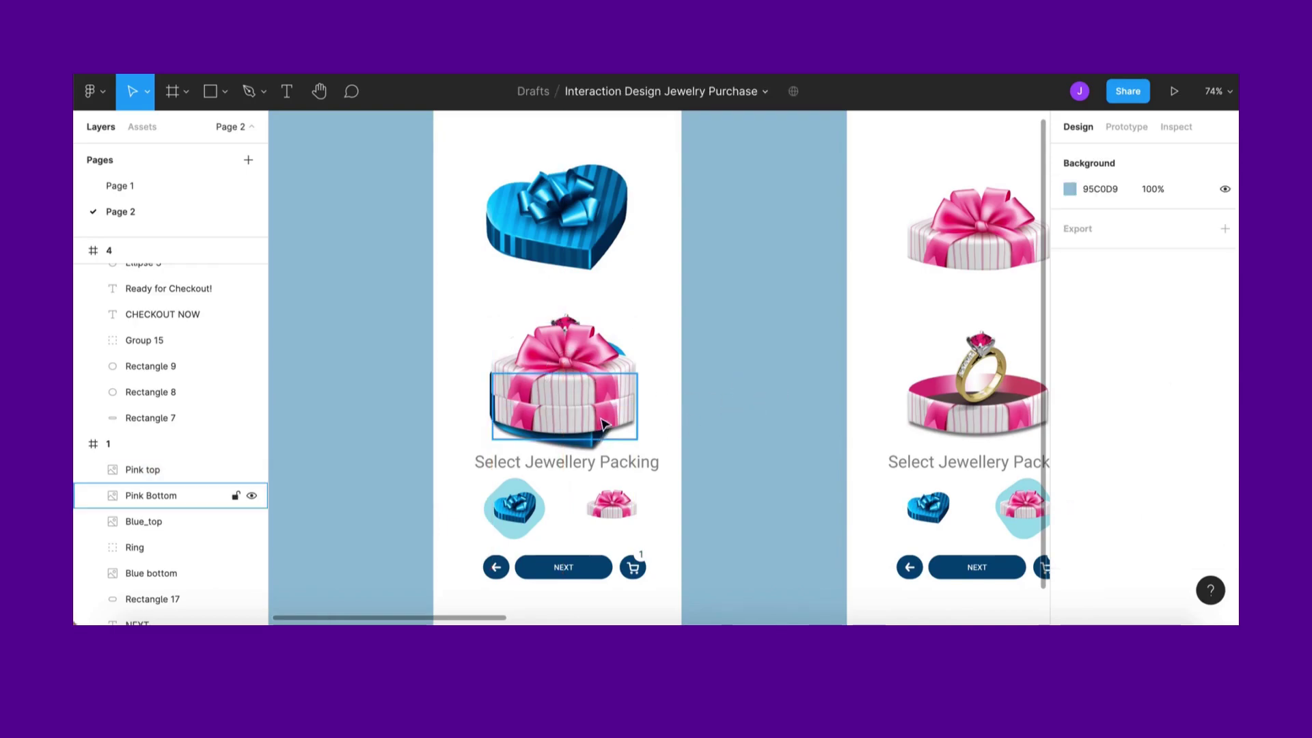
Nudge the pasted Pink Bottom in frame 1 to X 98, Y 454, below the closed pink lid
{"action": "scroll", "coordinate": [474, 179], "scroll_direction": "up", "scroll_amount": 3}
{"action": "left_click", "coordinate": [443, 160]}
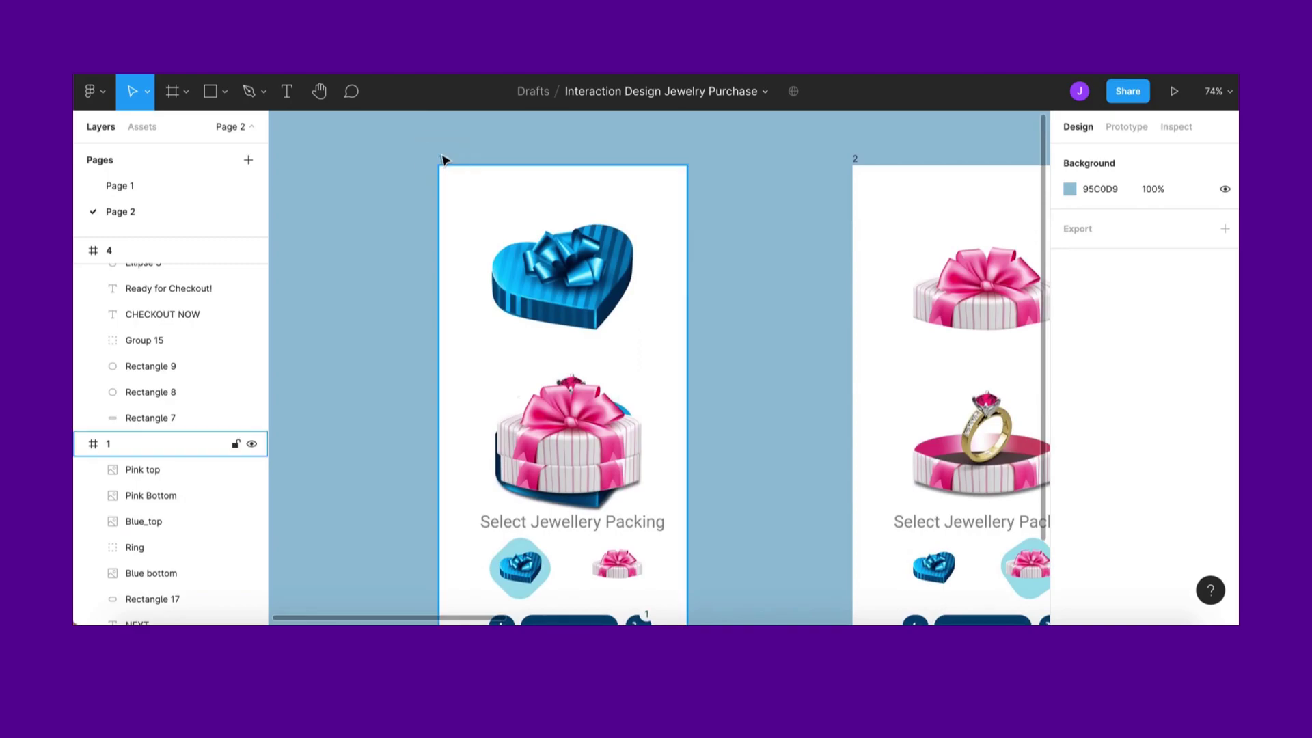
{"action": "left_click", "coordinate": [443, 160]}
{"action": "left_click", "coordinate": [156, 472]}
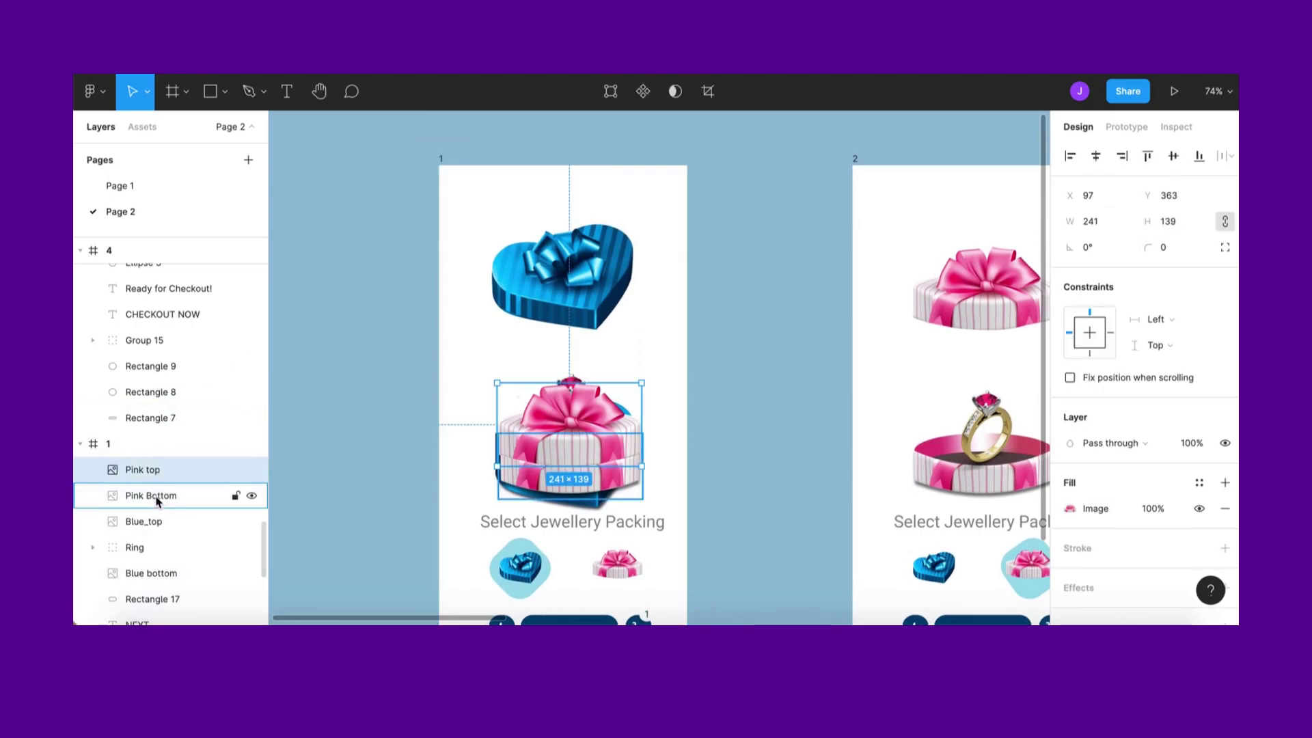
{"action": "left_click", "coordinate": [156, 497]}
{"action": "scroll", "coordinate": [771, 417], "scroll_direction": "down", "scroll_amount": 1}
{"action": "left_click", "coordinate": [771, 417]}
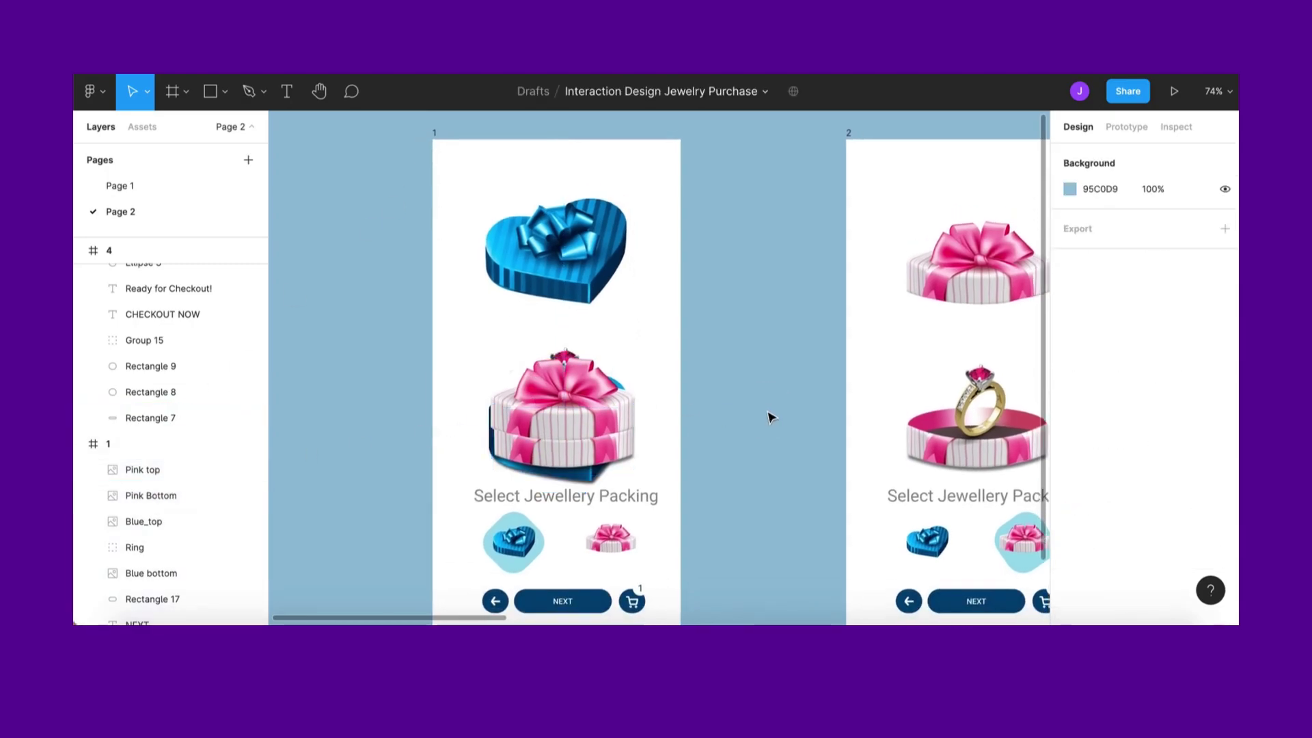
{"action": "left_click", "coordinate": [596, 467]}
{"action": "left_click_drag", "start_coordinate": [593, 395], "coordinate": [566, 408]}
{"action": "left_click", "coordinate": [727, 413]}
{"action": "left_click", "coordinate": [586, 451]}
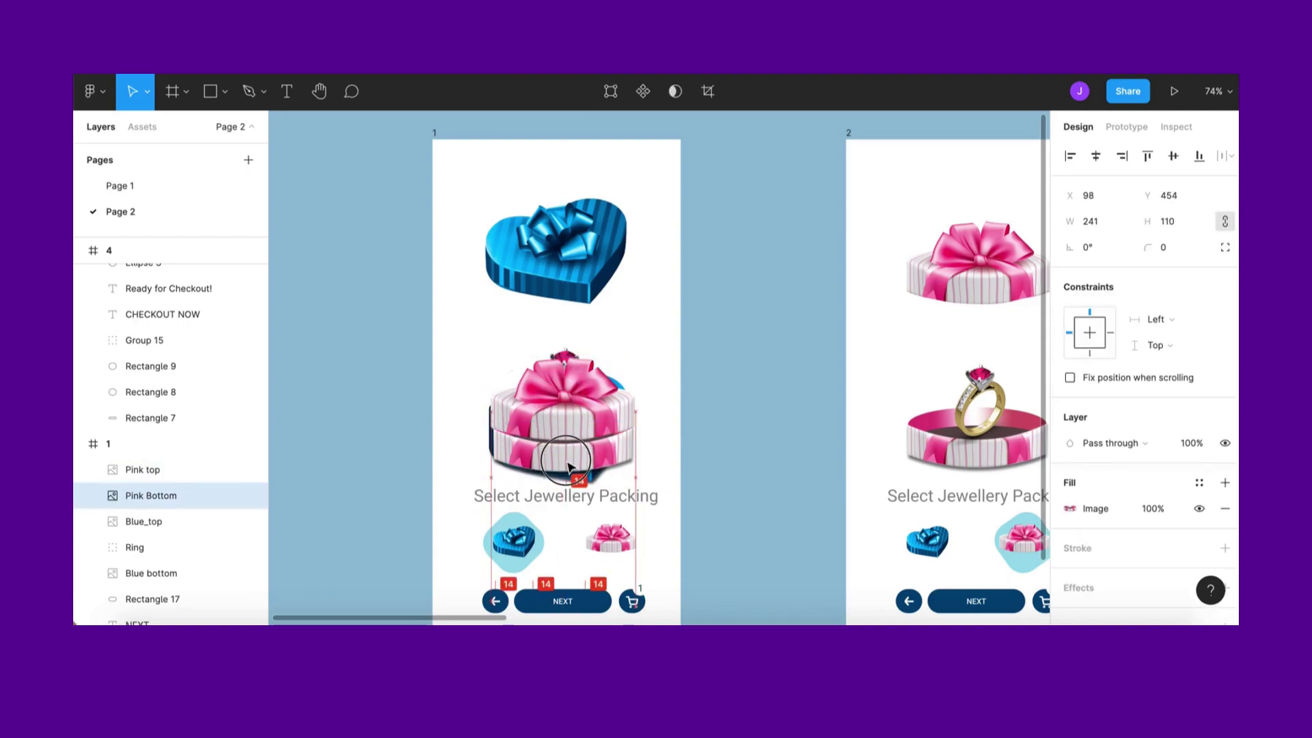
Set the image fill opacity of both Pink top and Pink Bottom in frame 1 to 0%
{"action": "left_click", "coordinate": [596, 397]}
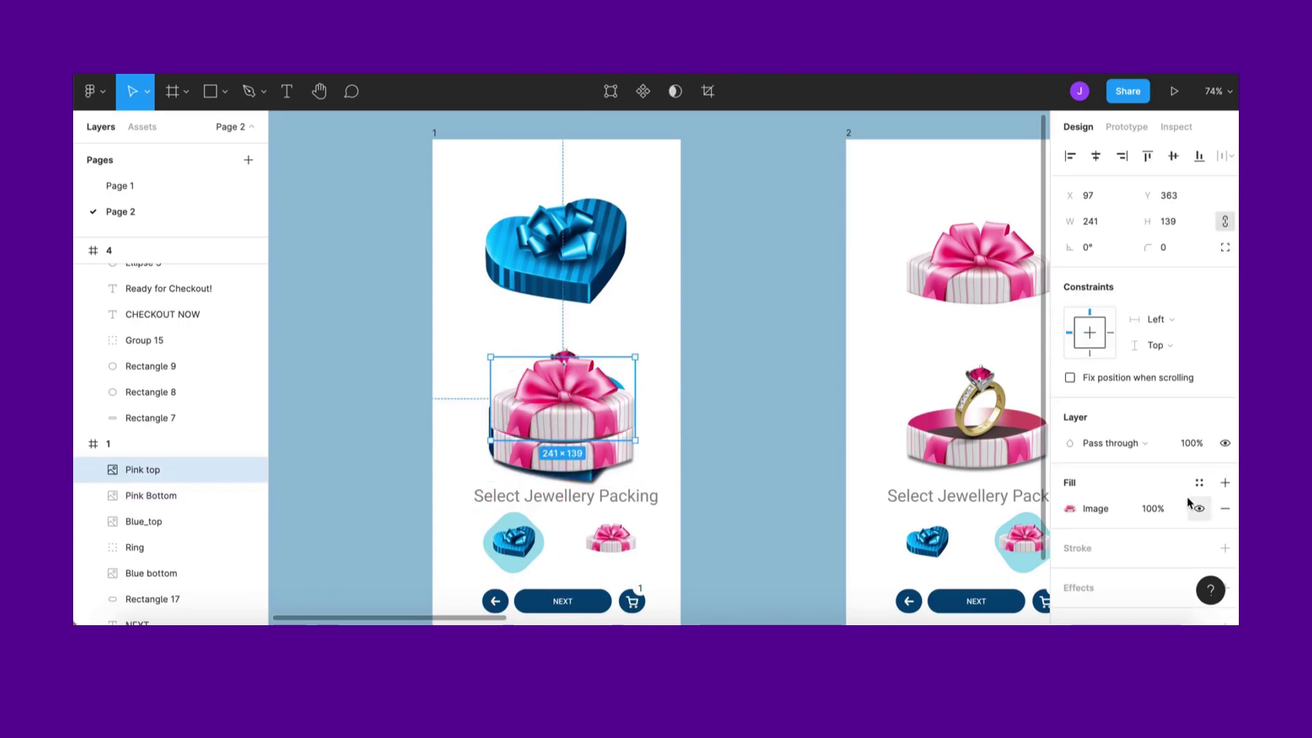
{"action": "left_click", "coordinate": [1161, 509]}
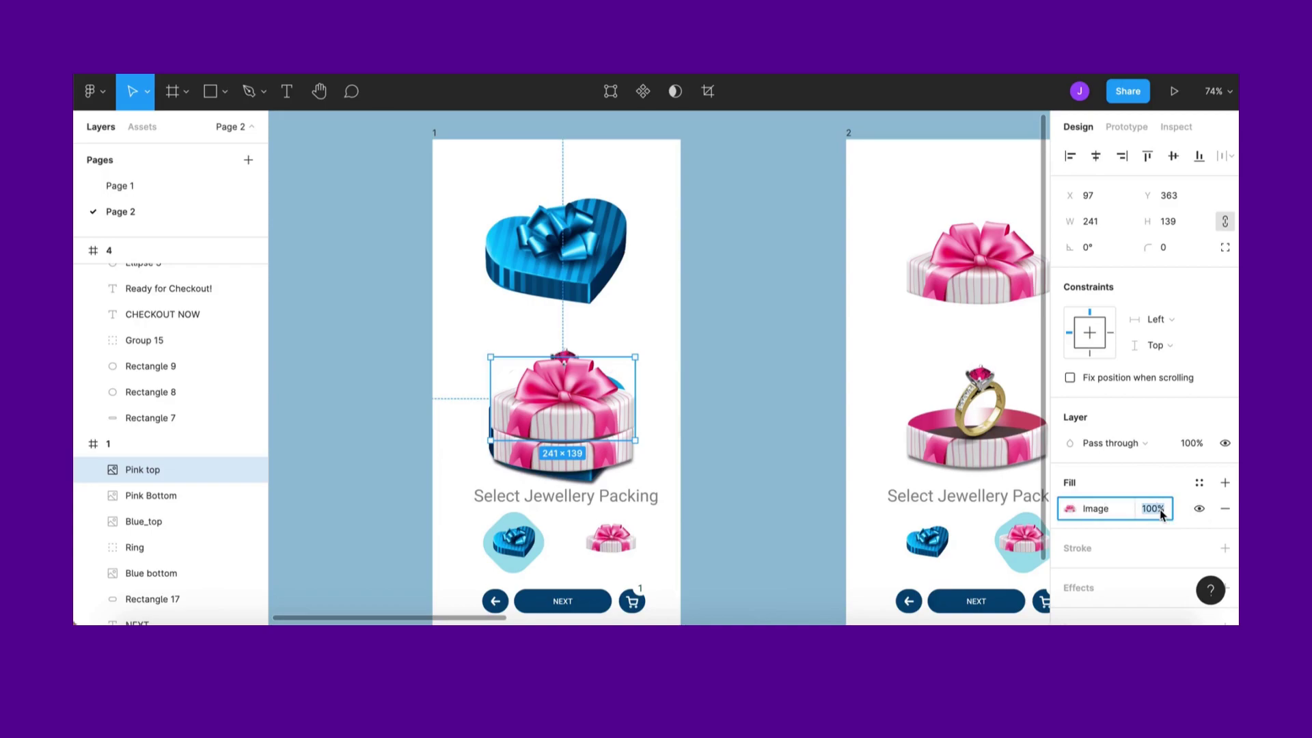
{"action": "left_click", "coordinate": [688, 454]}
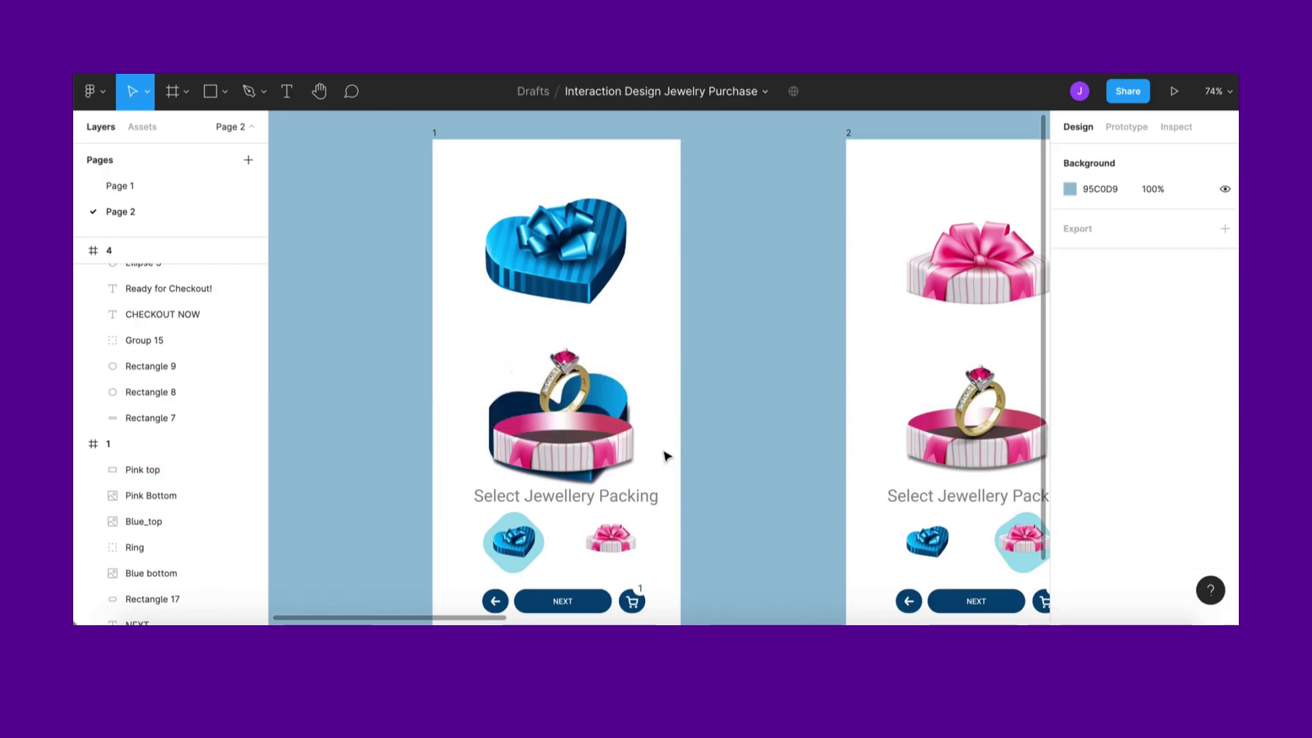
{"action": "left_click", "coordinate": [605, 457]}
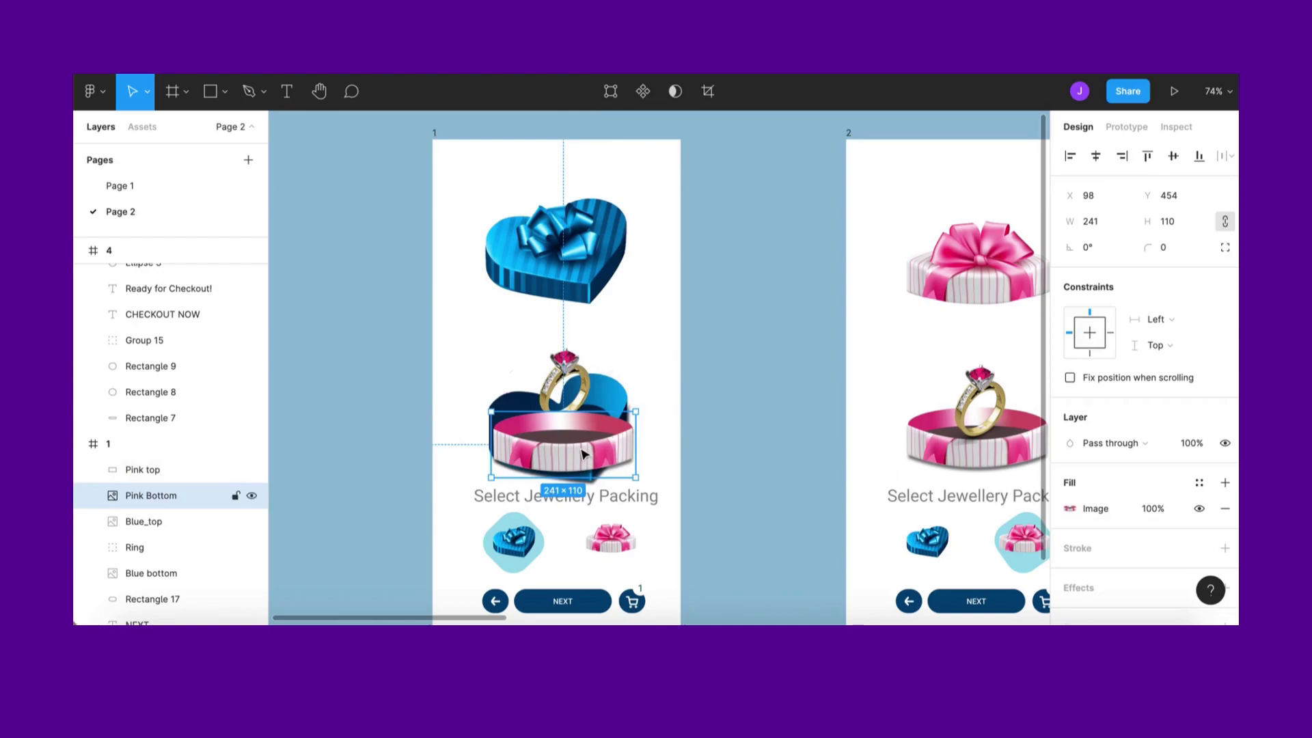
{"action": "left_click", "coordinate": [1160, 511]}
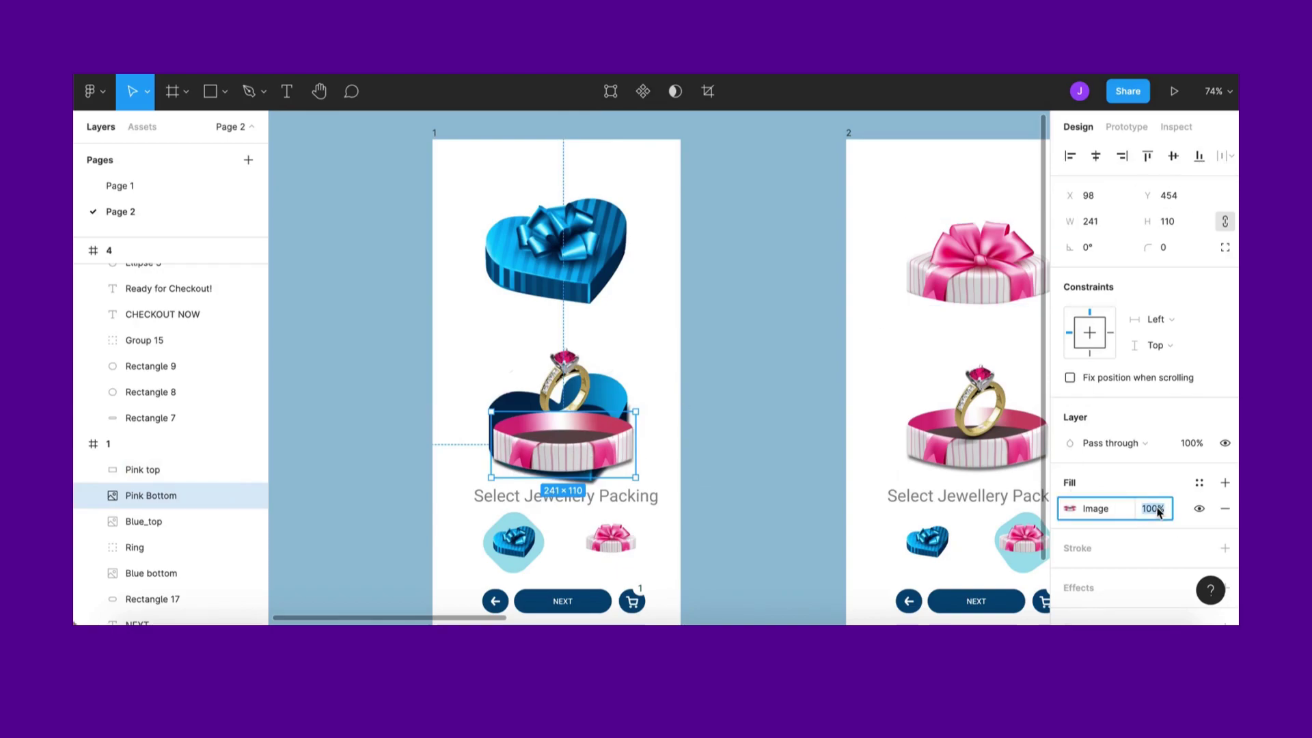
{"action": "type", "text": "0"}
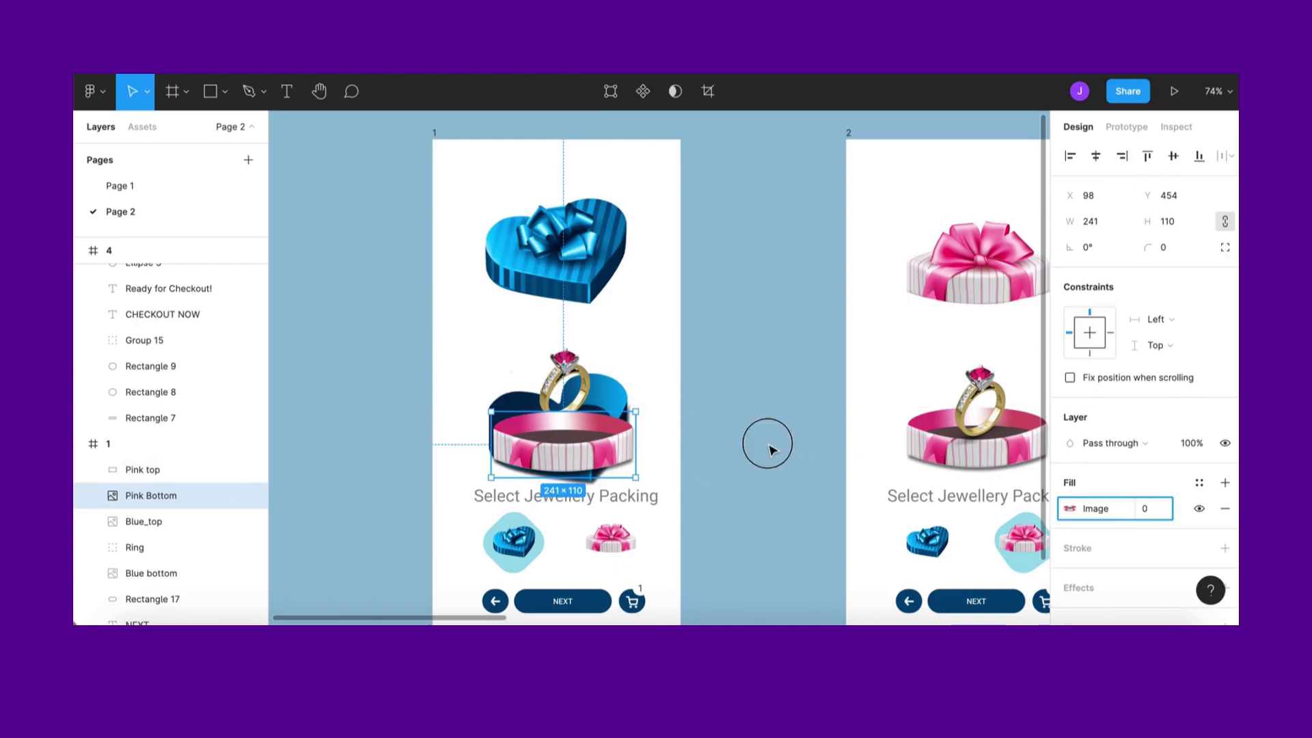
{"action": "left_click", "coordinate": [771, 448]}
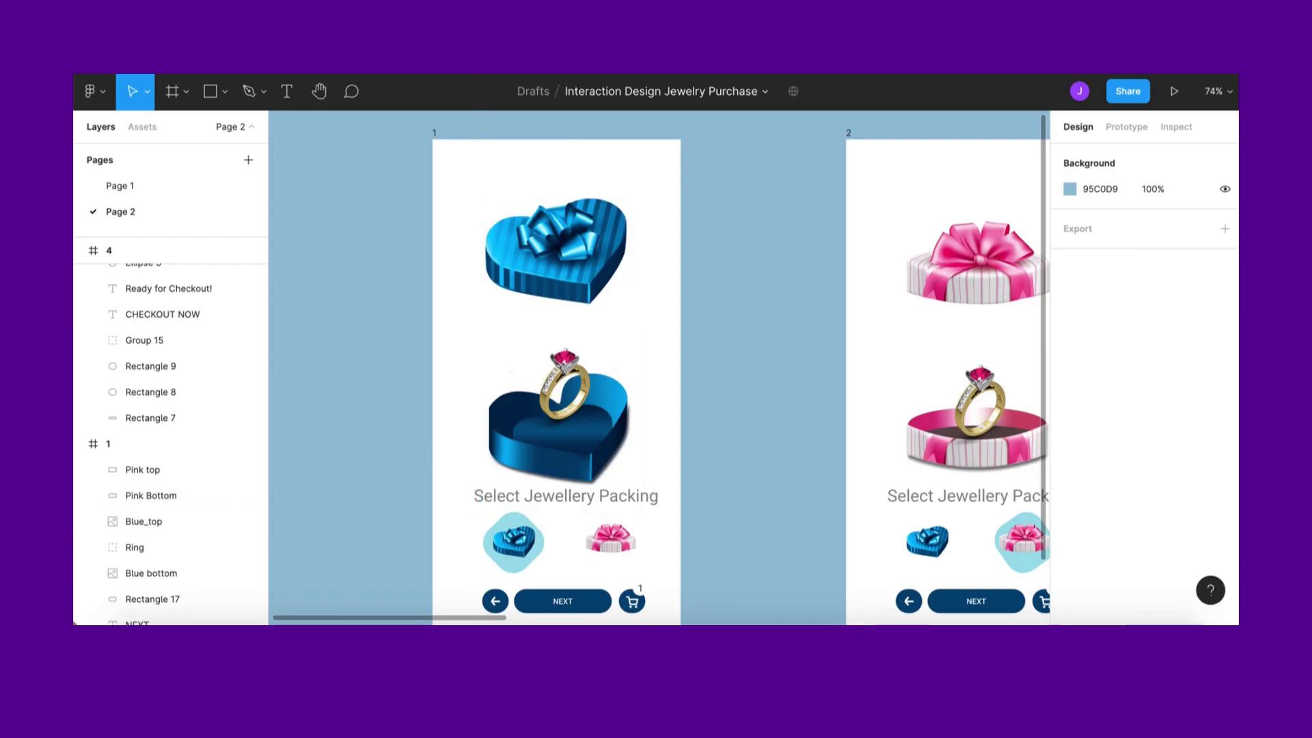
Copy the Blue_top and Blue bottom images from frame 1, paste them into frame 2, and deselect them
{"action": "key", "text": "super+alt+Return"}
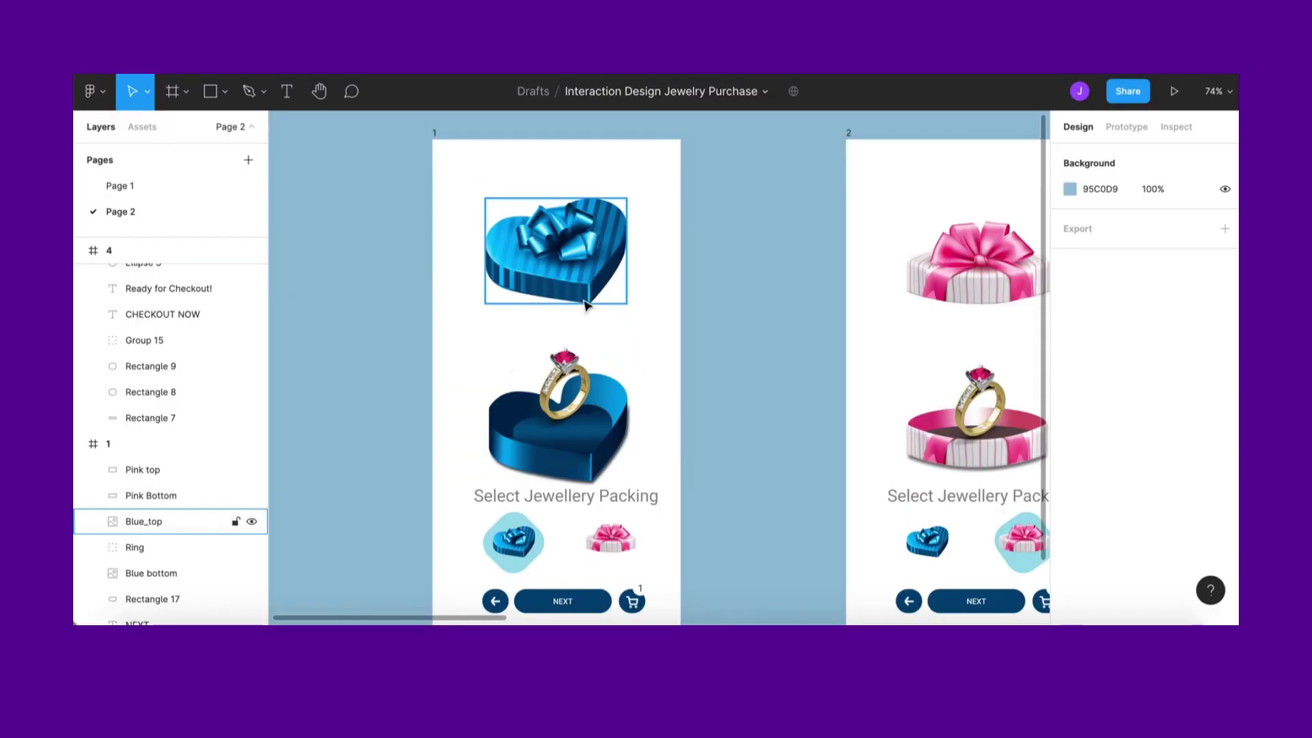
{"action": "left_click", "coordinate": [650, 249]}
{"action": "scroll", "coordinate": [679, 264], "scroll_direction": "down", "scroll_amount": 3}
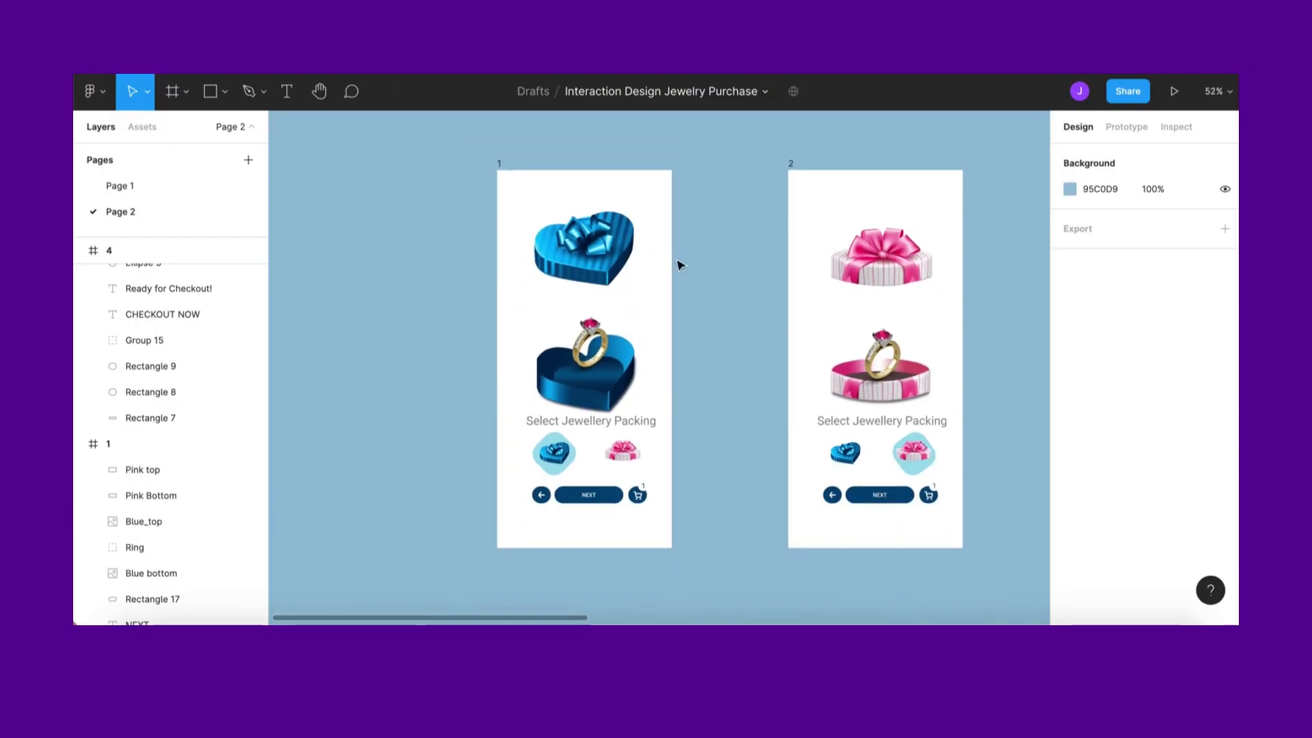
{"action": "left_click", "coordinate": [622, 270]}
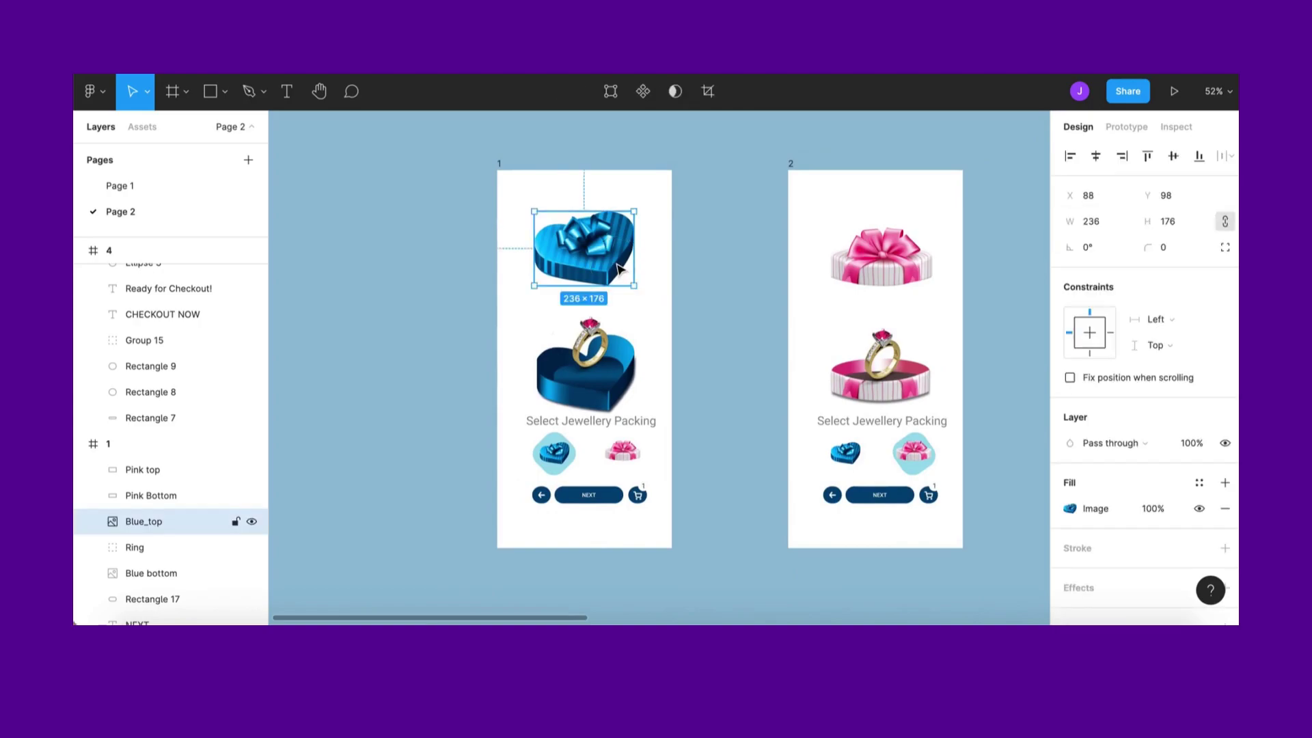
{"action": "left_click", "coordinate": [601, 409], "text": "shift"}
{"action": "scroll", "coordinate": [604, 405], "scroll_direction": "right", "scroll_amount": 3}
{"action": "scroll", "coordinate": [603, 405], "scroll_direction": "up", "scroll_amount": 1}
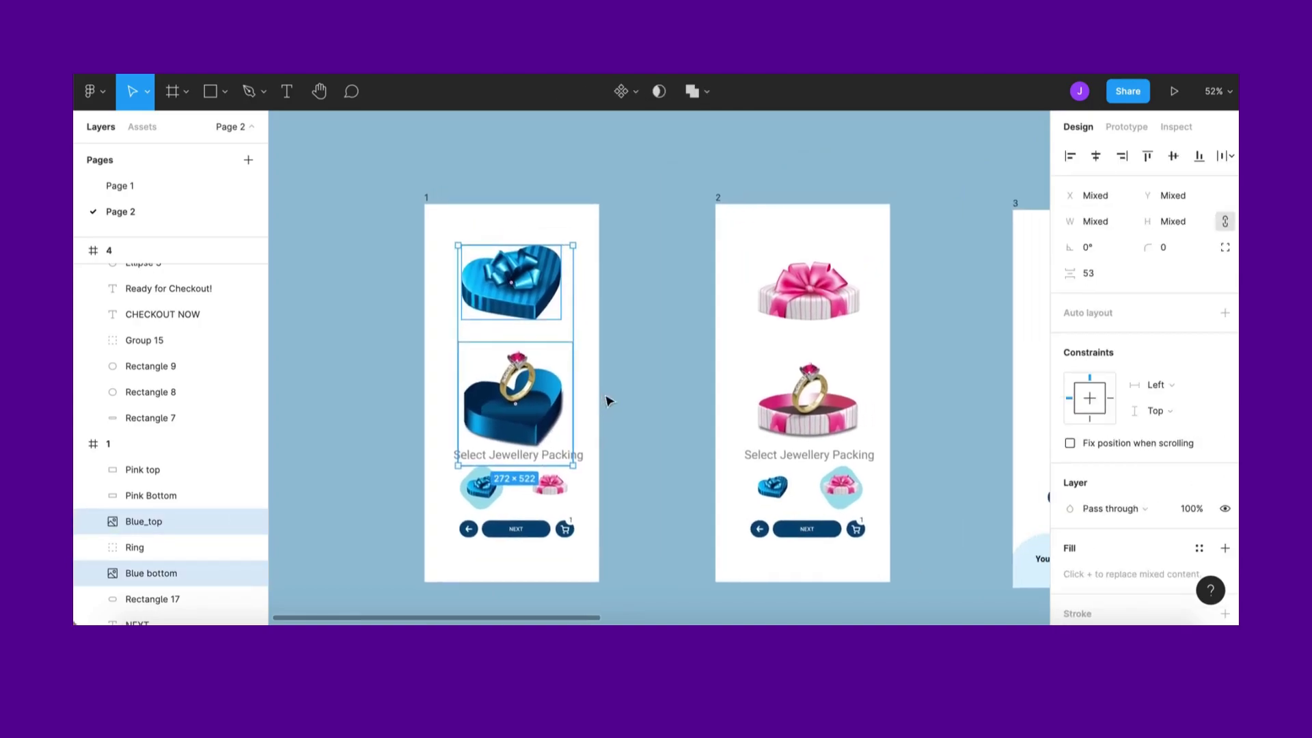
{"action": "left_click", "coordinate": [719, 199]}
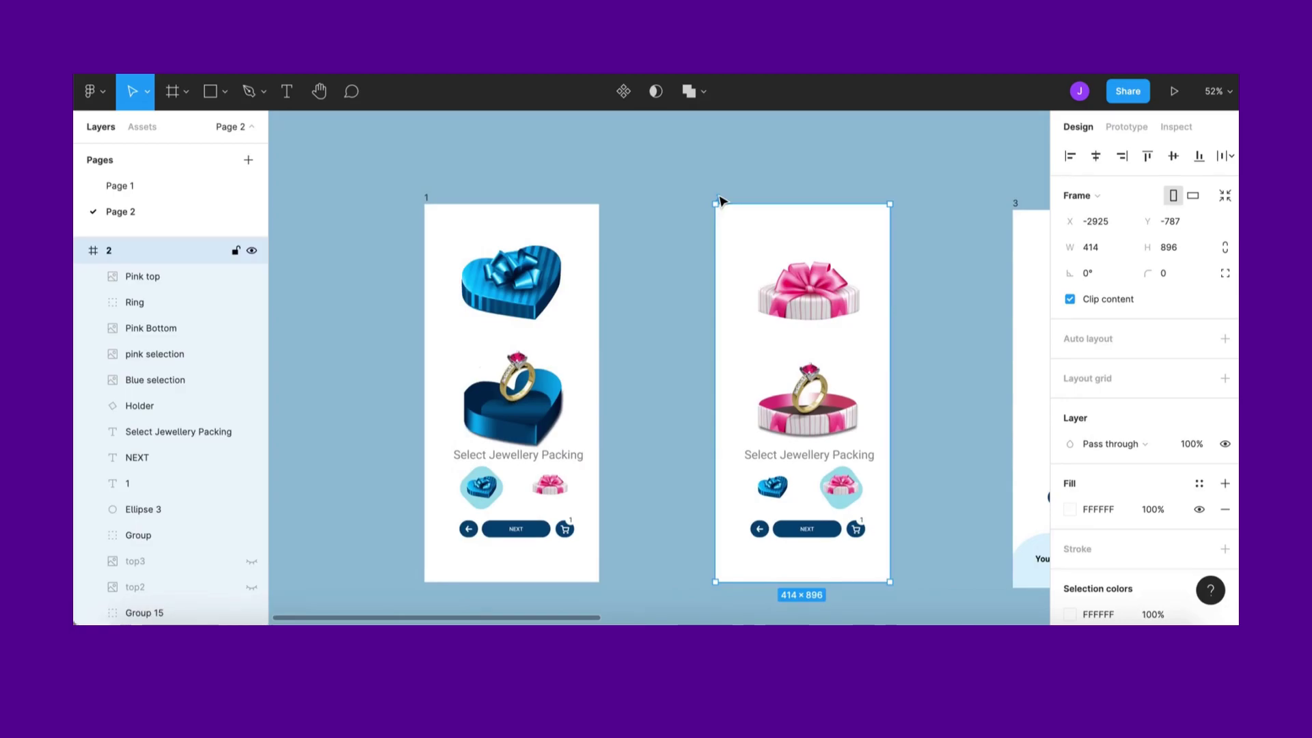
{"action": "key", "text": "ctrl+v"}
{"action": "left_click", "coordinate": [955, 313]}
Move the pasted Blue_top lid in frame 2 down onto the blue box base at X 88, Y 354
{"action": "scroll", "coordinate": [953, 311], "scroll_direction": "right", "scroll_amount": 2}
{"action": "left_click", "coordinate": [769, 274]}
{"action": "left_click_drag", "start_coordinate": [769, 296], "coordinate": [769, 380]}
{"action": "left_click", "coordinate": [885, 404]}
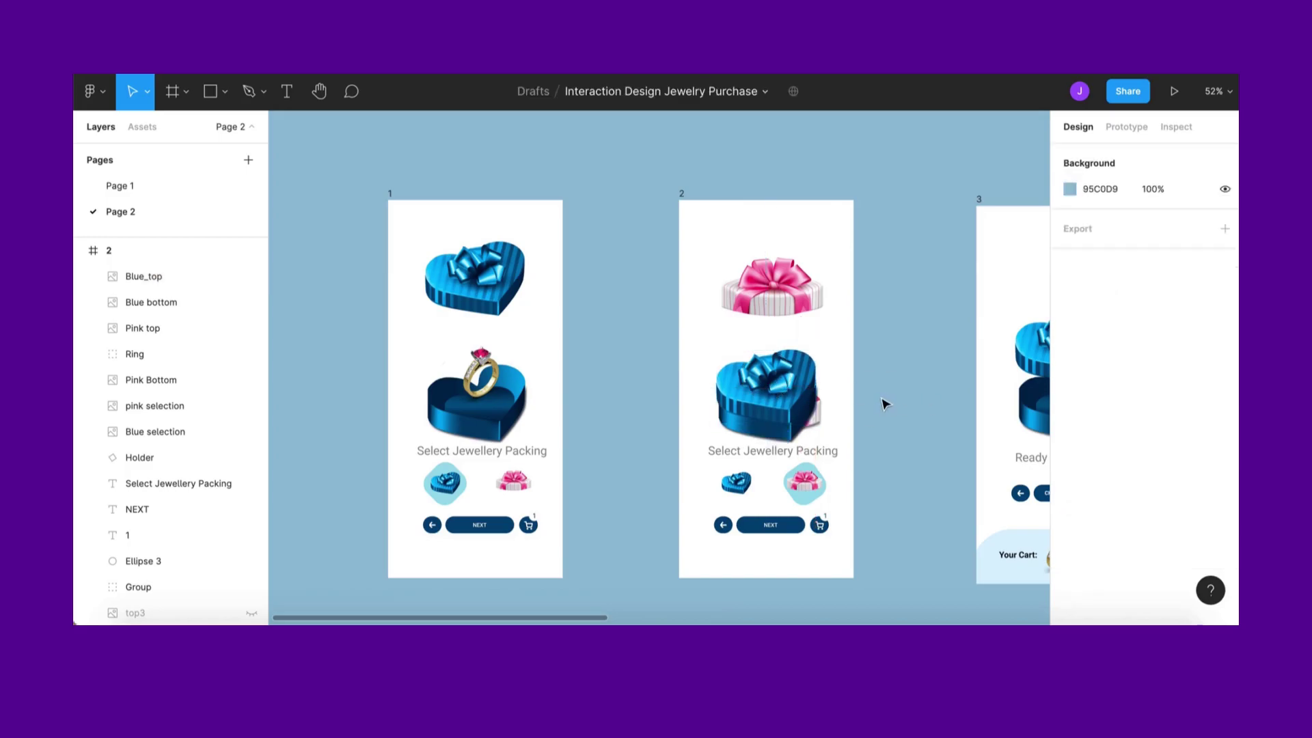
Set the image fill opacity of Blue_top in frame 2 to 0% and deselect it
{"action": "scroll", "coordinate": [884, 404], "scroll_direction": "up", "scroll_amount": 5}
{"action": "left_click", "coordinate": [715, 395]}
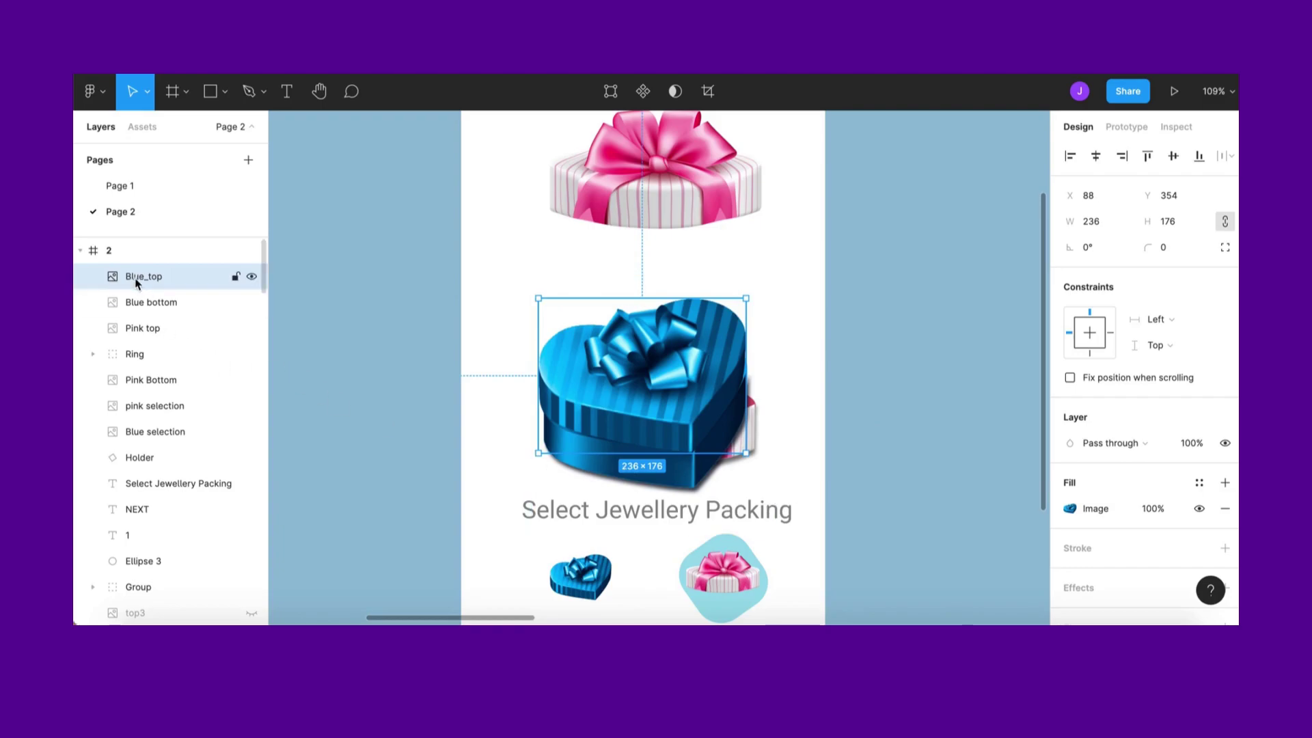
{"action": "left_click", "coordinate": [1151, 511]}
{"action": "type", "text": "0"}
{"action": "left_click", "coordinate": [982, 448]}
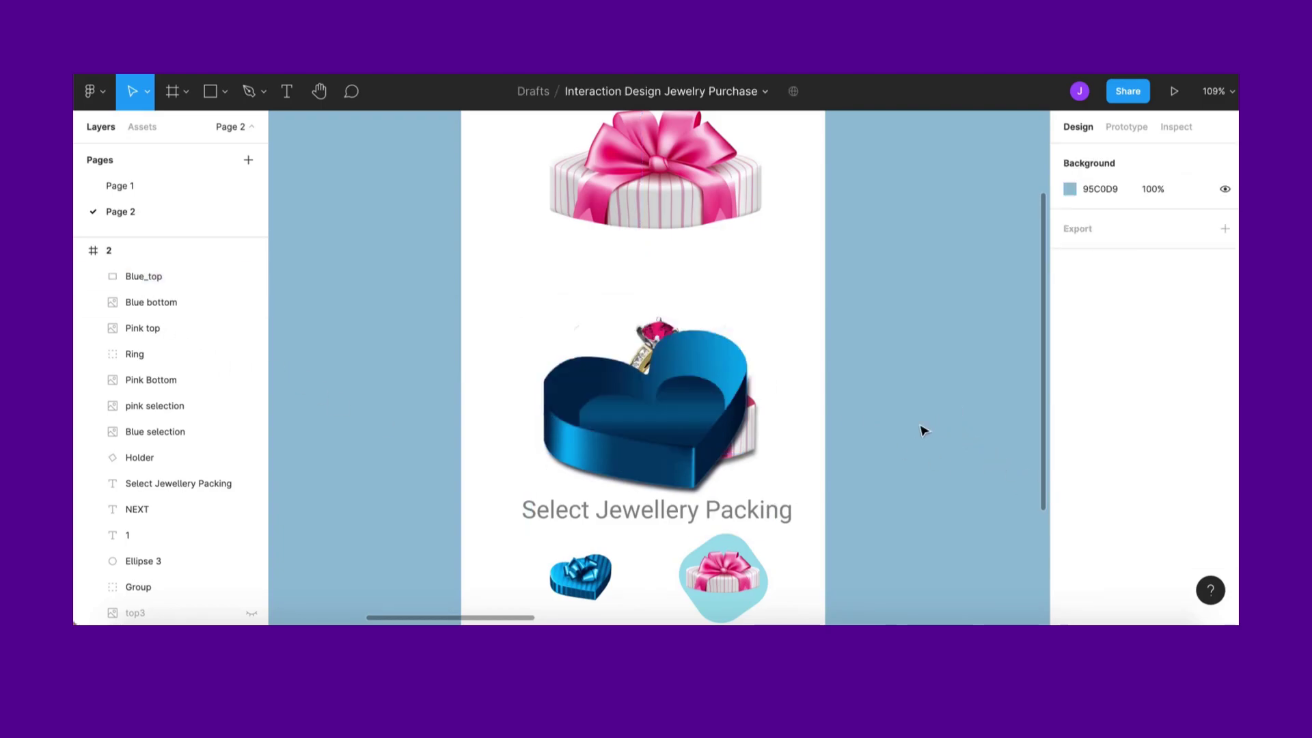
Set the image fill opacity of Blue bottom in frame 2 to 0%, deselect it and present the prototype
{"action": "left_click", "coordinate": [197, 304]}
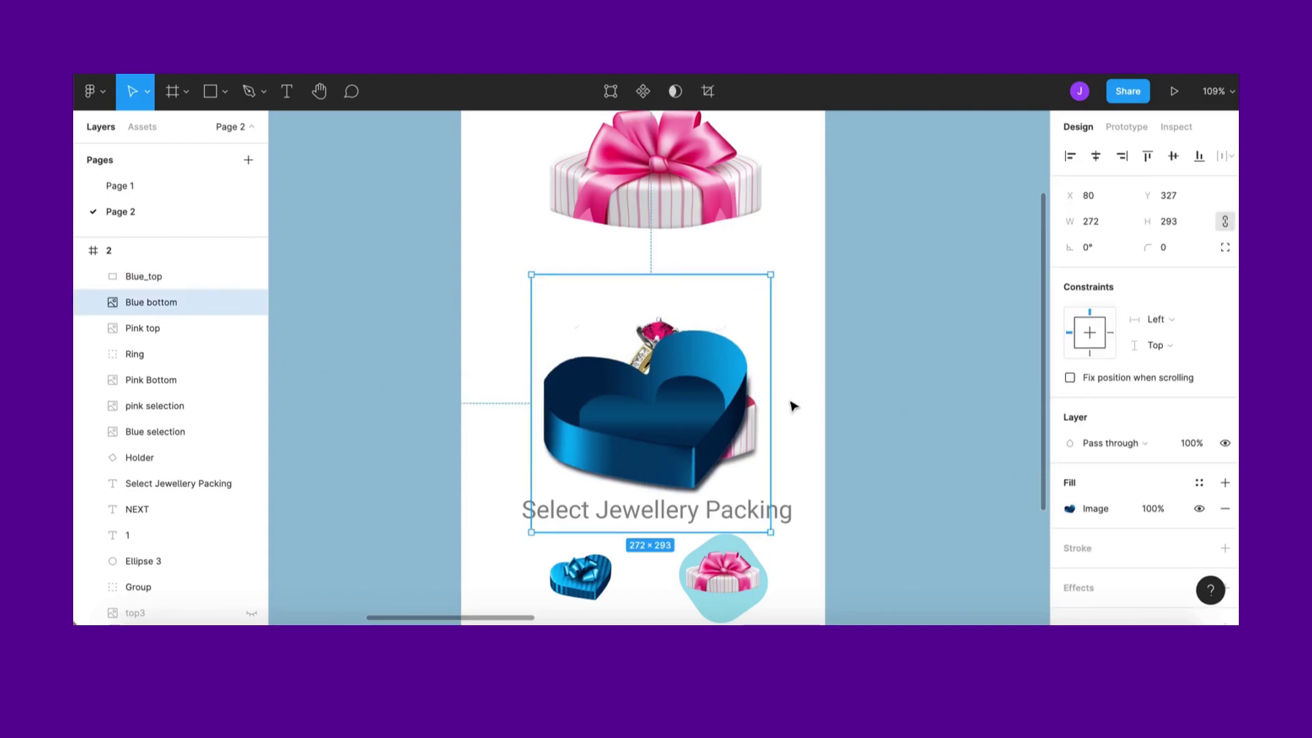
{"action": "left_click", "coordinate": [1152, 511]}
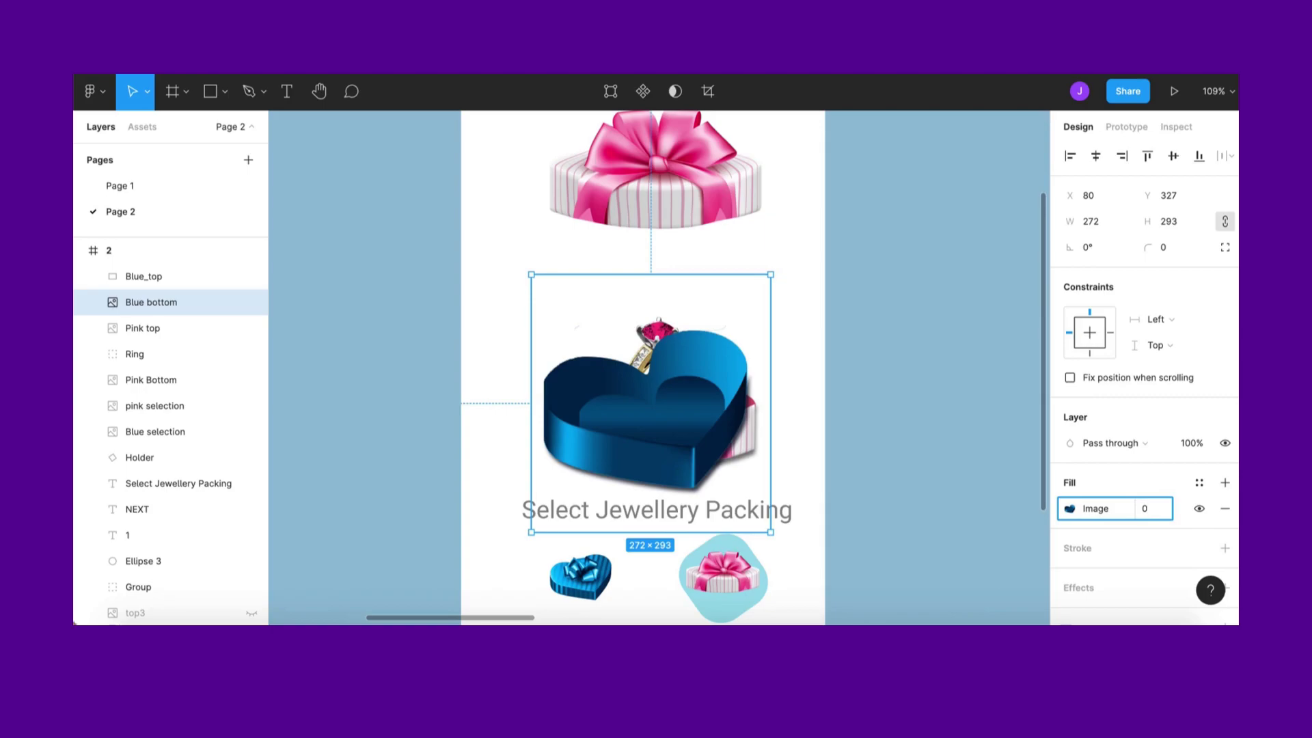
{"action": "left_click", "coordinate": [982, 451]}
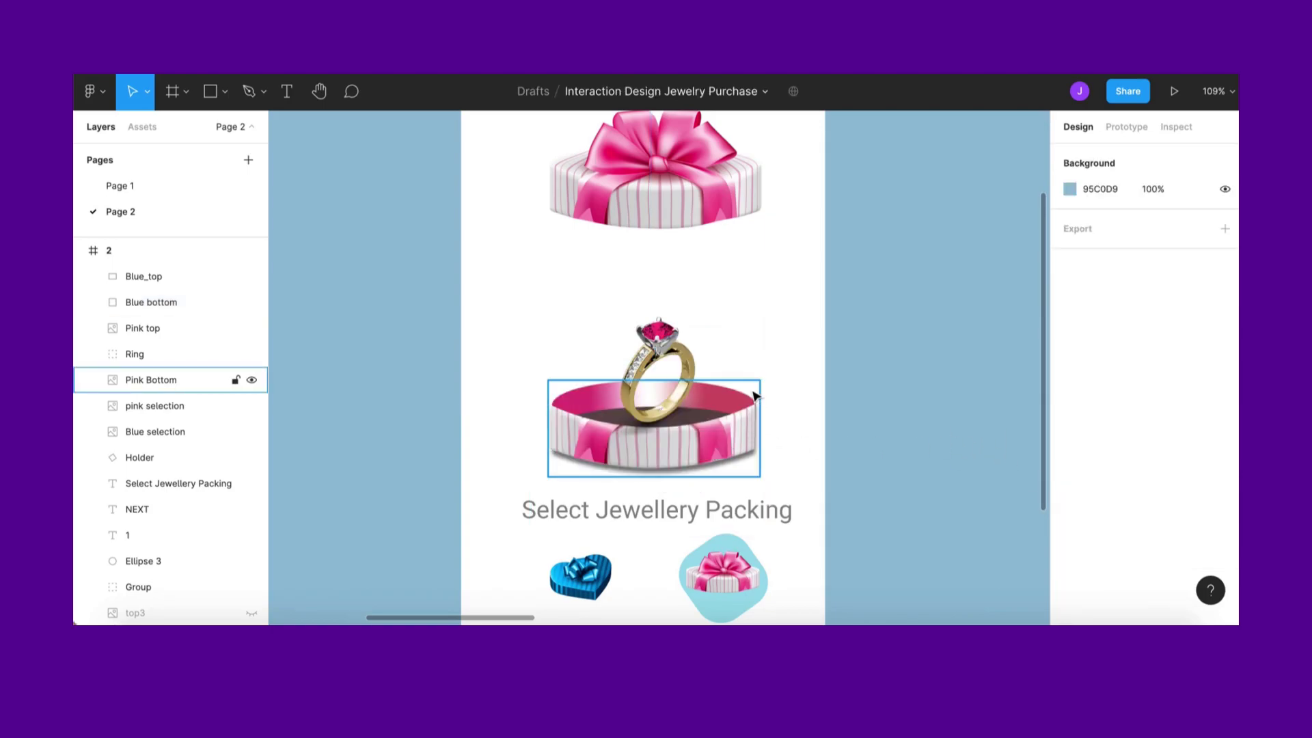
{"action": "left_click", "coordinate": [1174, 91]}
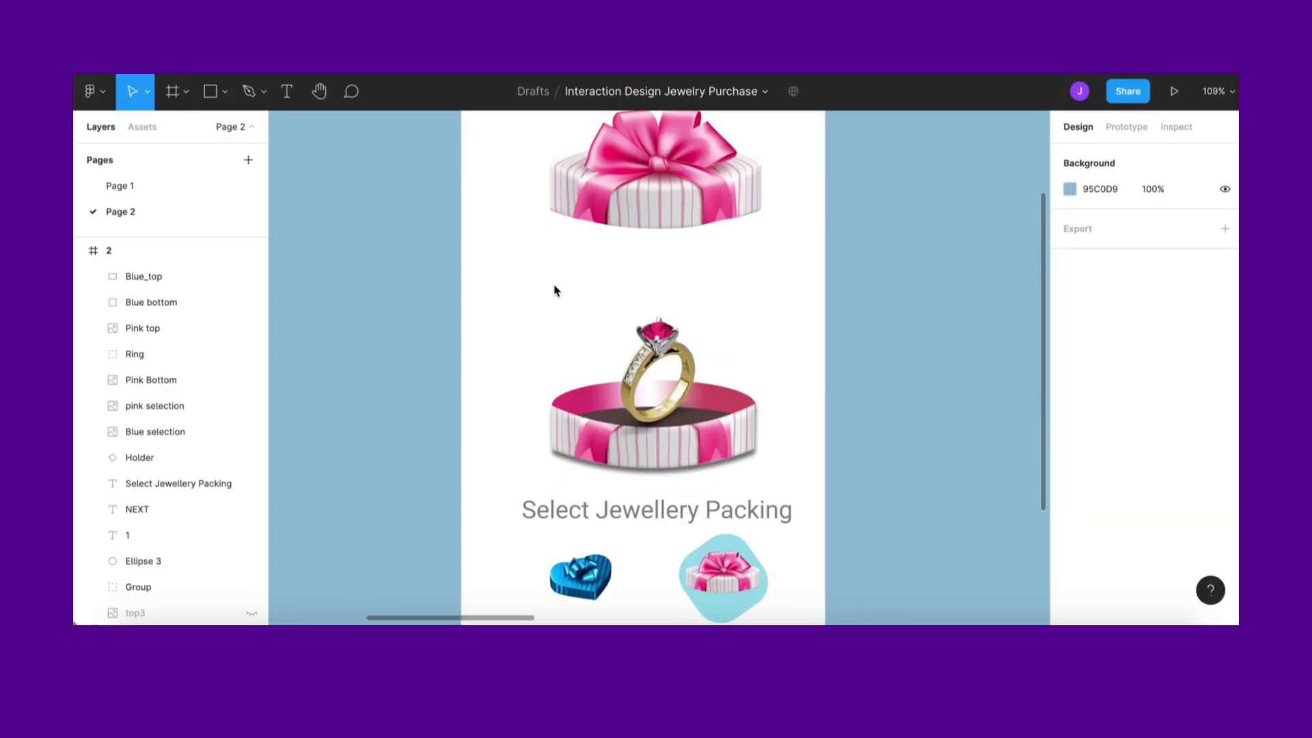
Move the Pink top and Pink Bottom layers in frame 1 directly below Blue bottom in the layer order
{"action": "scroll", "coordinate": [557, 291], "scroll_direction": "down", "scroll_amount": 5}
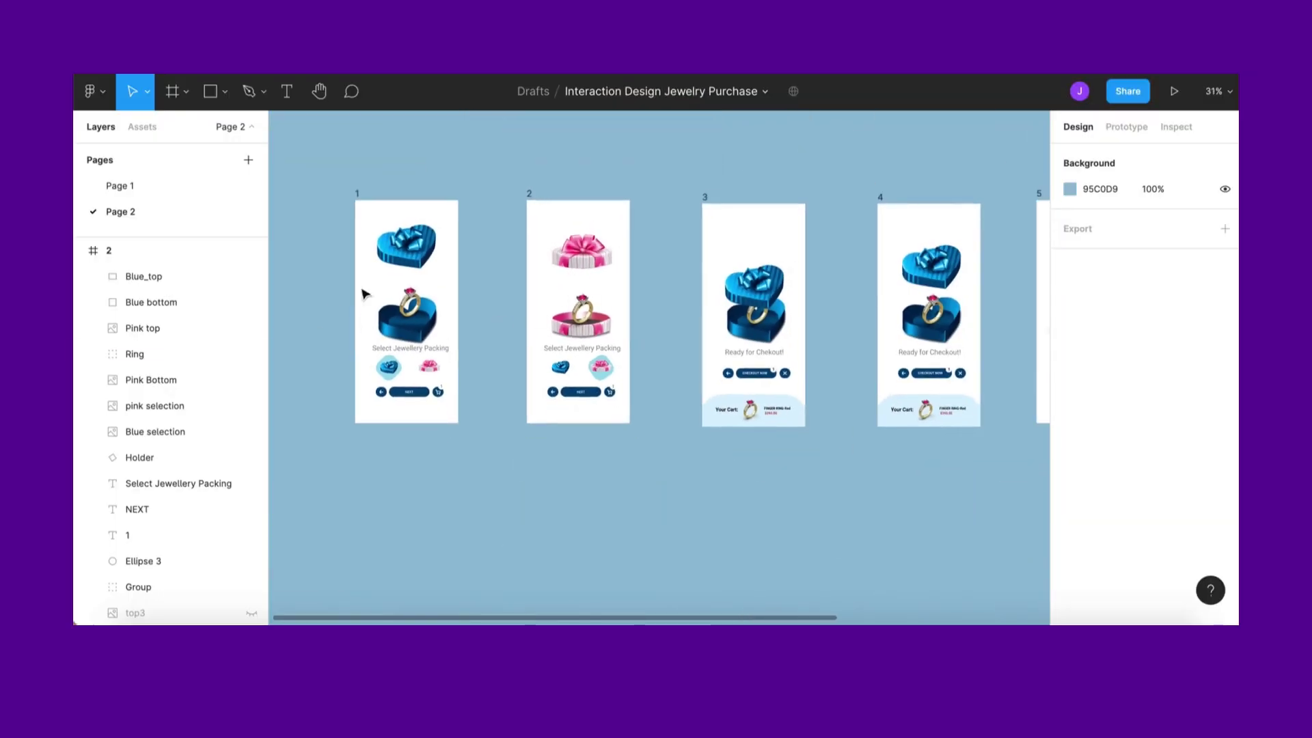
{"action": "left_click", "coordinate": [360, 197]}
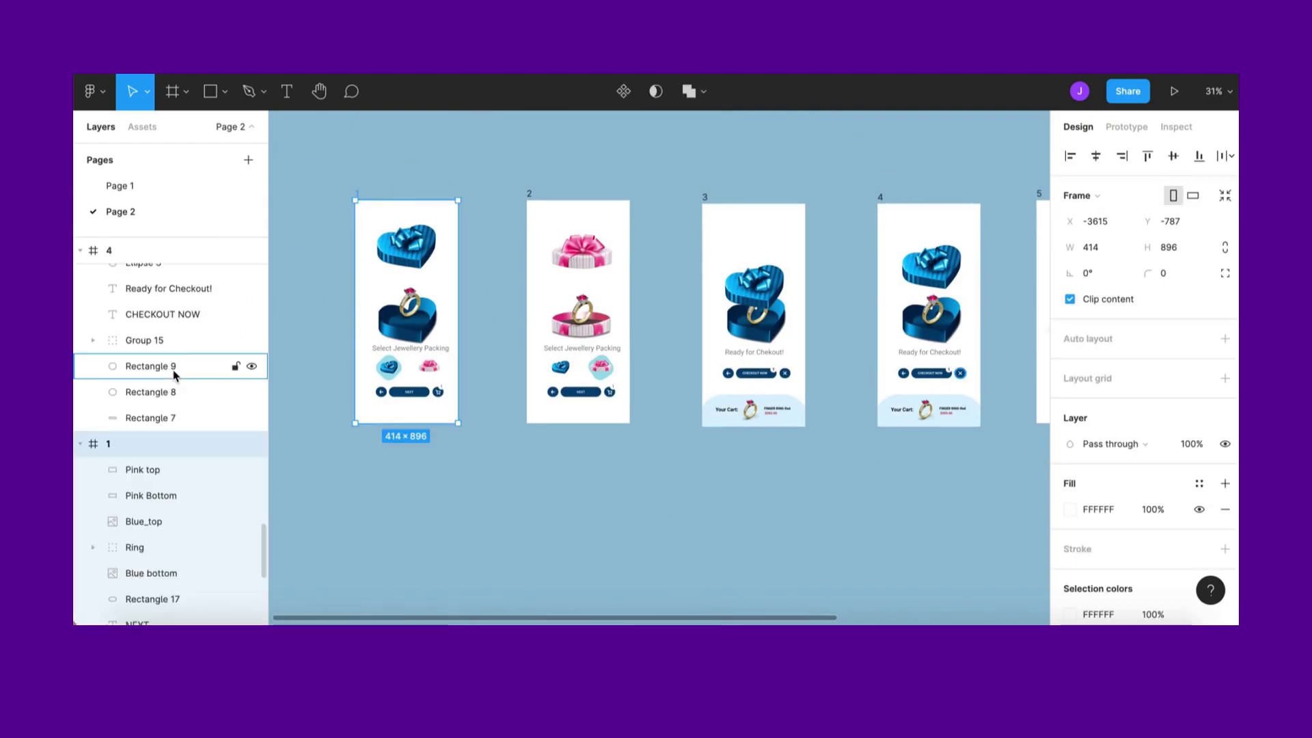
{"action": "scroll", "coordinate": [194, 349], "scroll_direction": "up", "scroll_amount": 4}
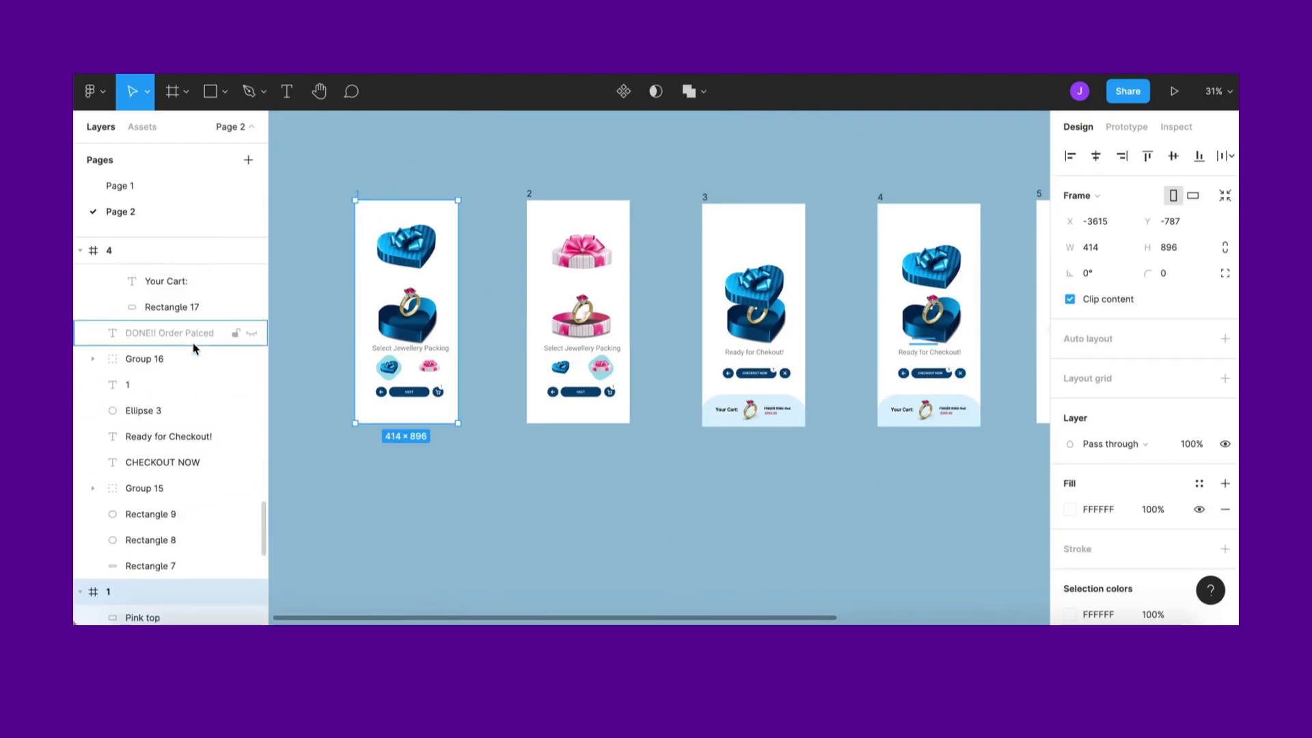
{"action": "scroll", "coordinate": [195, 348], "scroll_direction": "down", "scroll_amount": 5}
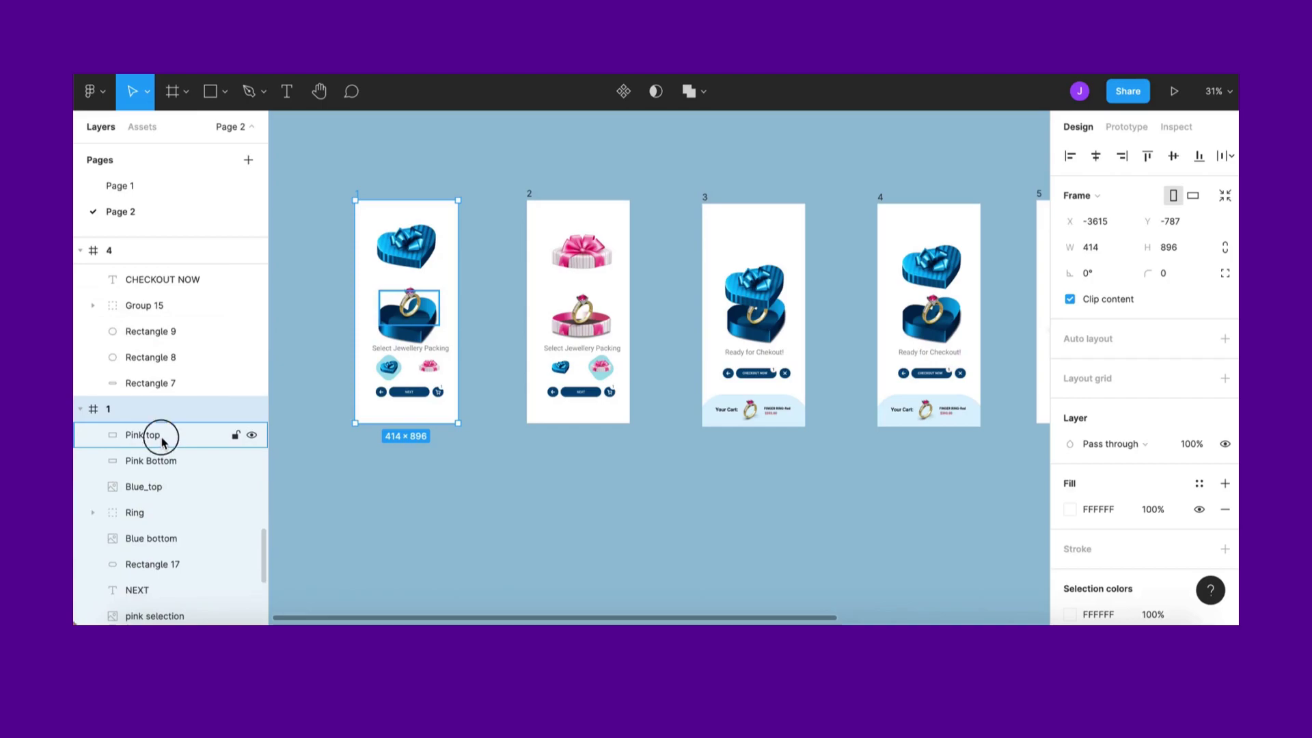
{"action": "left_click", "coordinate": [154, 436]}
{"action": "left_click", "coordinate": [164, 465], "text": "shift"}
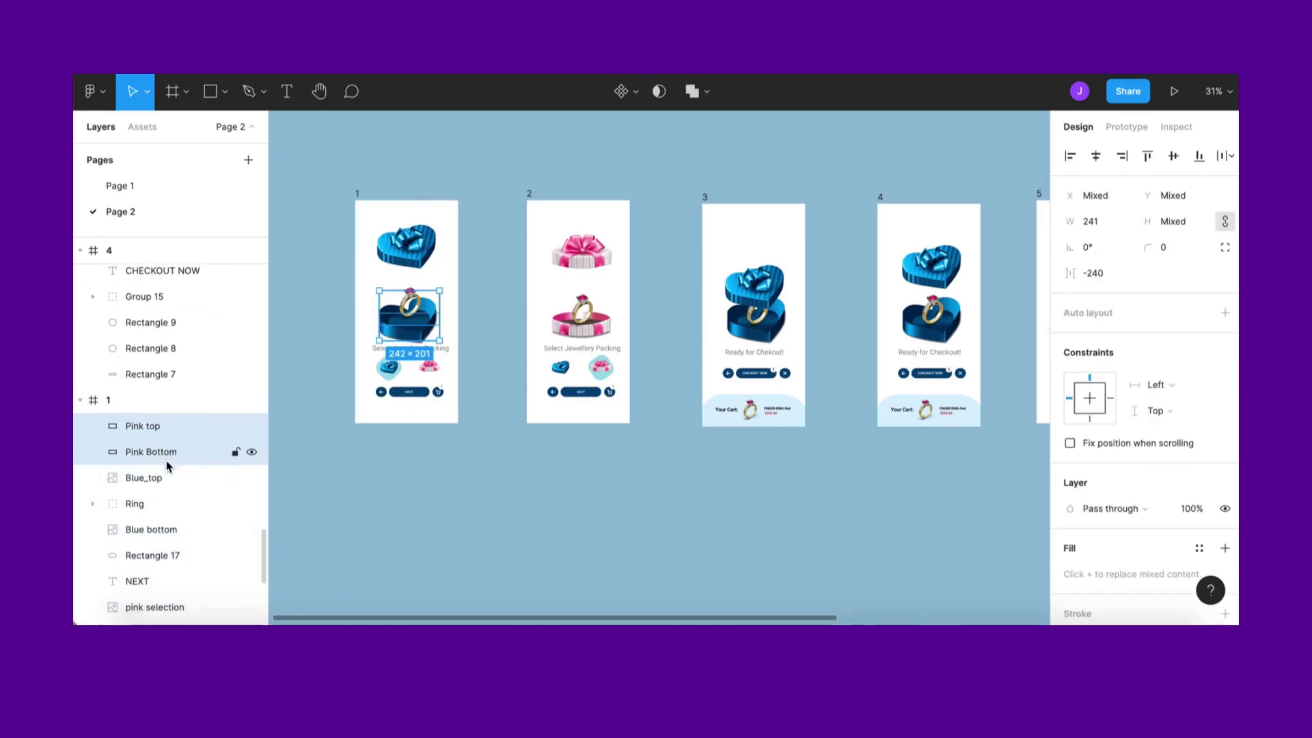
{"action": "scroll", "coordinate": [170, 460], "scroll_direction": "down", "scroll_amount": 2}
{"action": "left_click_drag", "start_coordinate": [170, 357], "coordinate": [159, 451]}
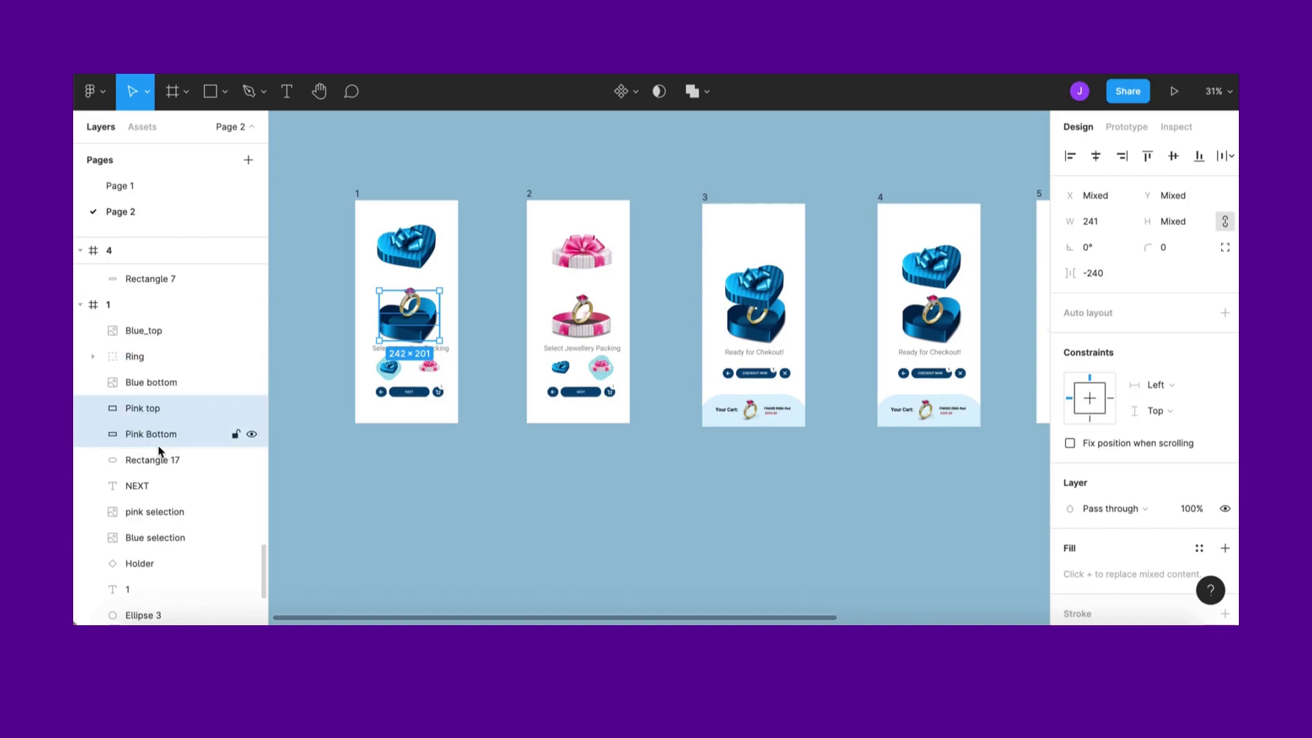
Move the Blue_top and Blue bottom layers in frame 2 down the layer order, between pink selection and Blue selection
{"action": "scroll", "coordinate": [560, 287], "scroll_direction": "up", "scroll_amount": 1}
{"action": "scroll", "coordinate": [561, 288], "scroll_direction": "left", "scroll_amount": 1}
{"action": "left_click", "coordinate": [543, 216]}
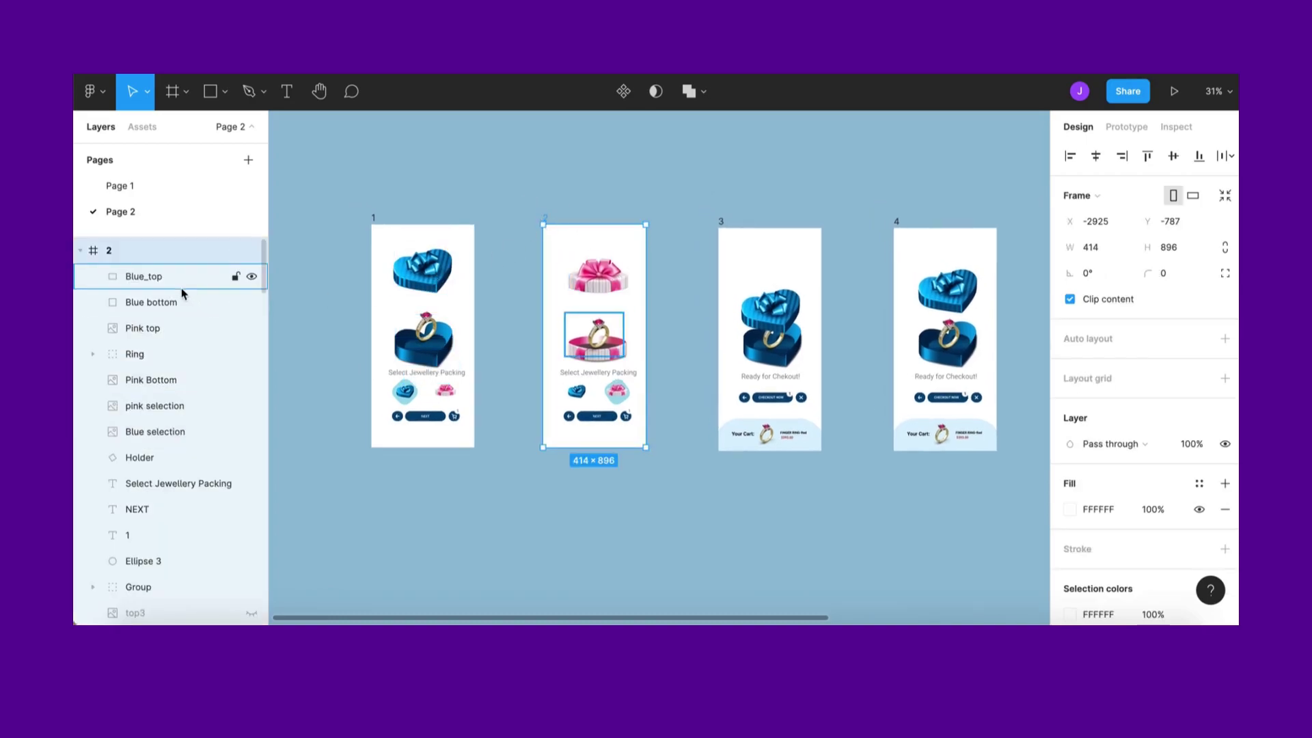
{"action": "left_click", "coordinate": [182, 307]}
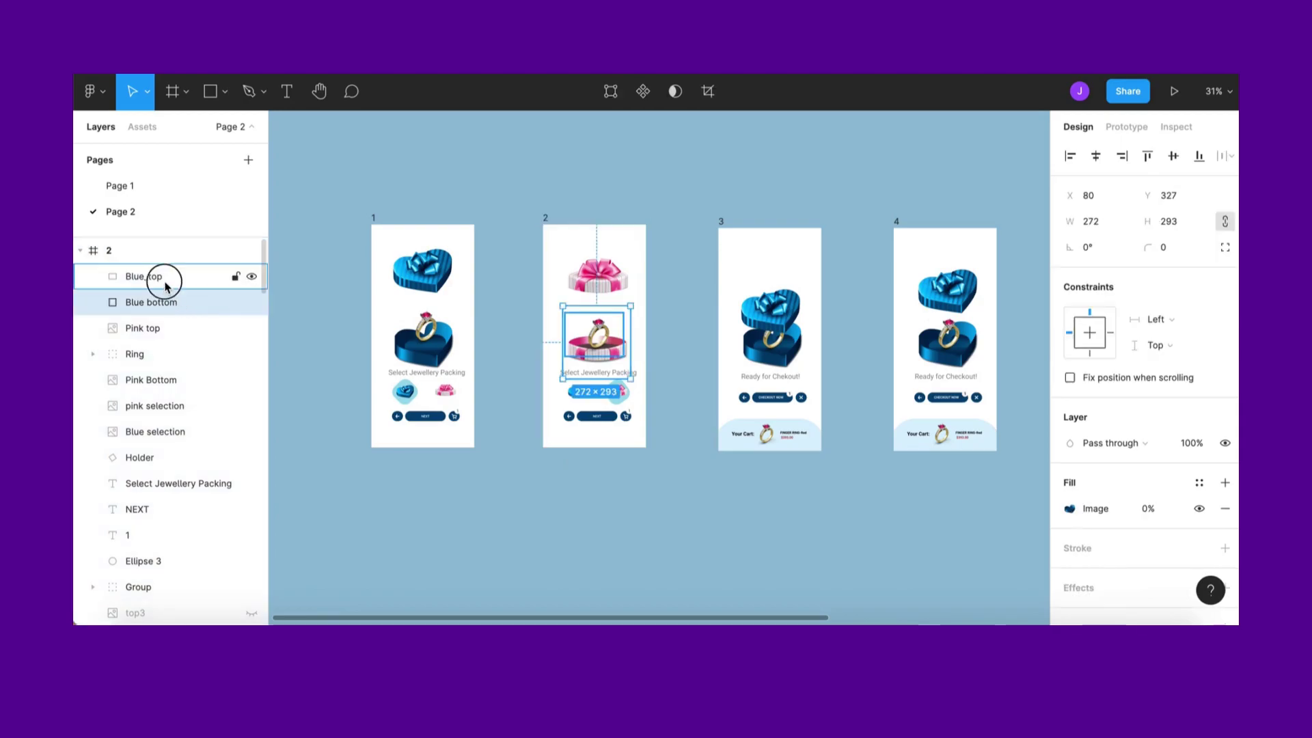
{"action": "left_click", "coordinate": [165, 285], "text": "shift"}
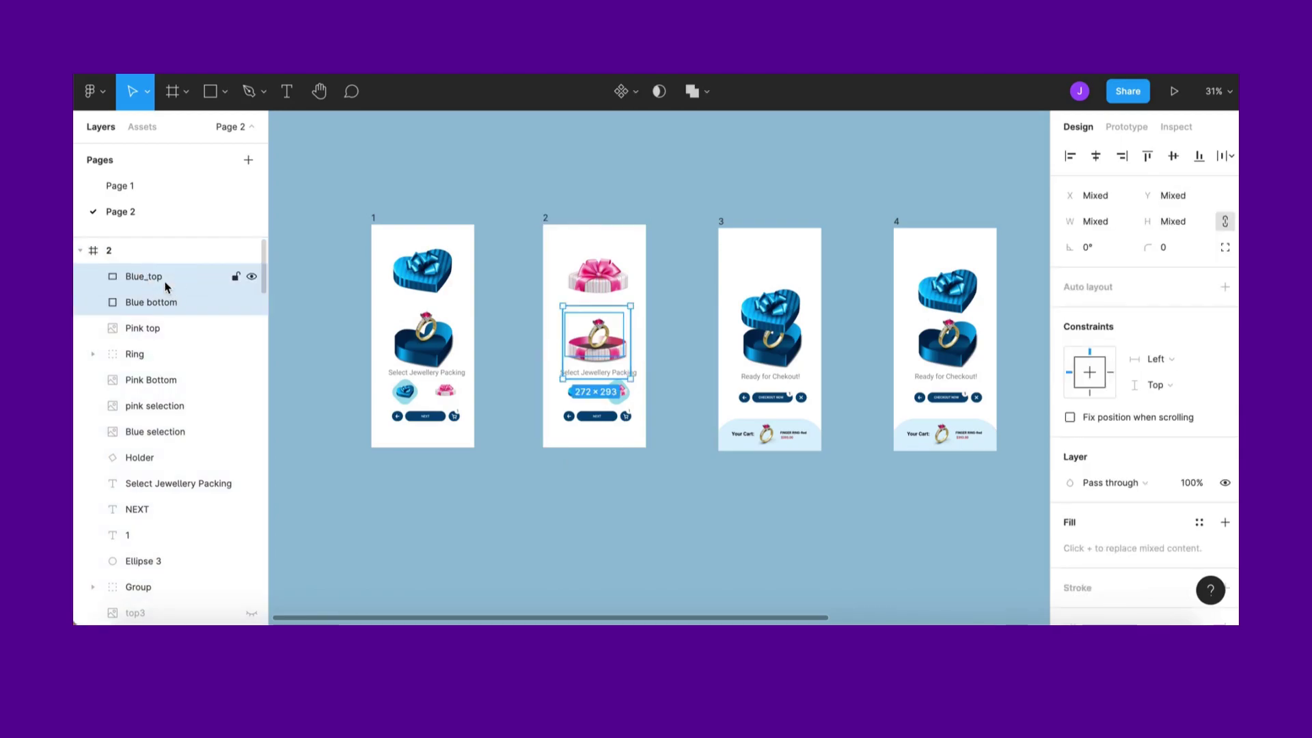
{"action": "left_click_drag", "start_coordinate": [126, 303], "coordinate": [119, 427]}
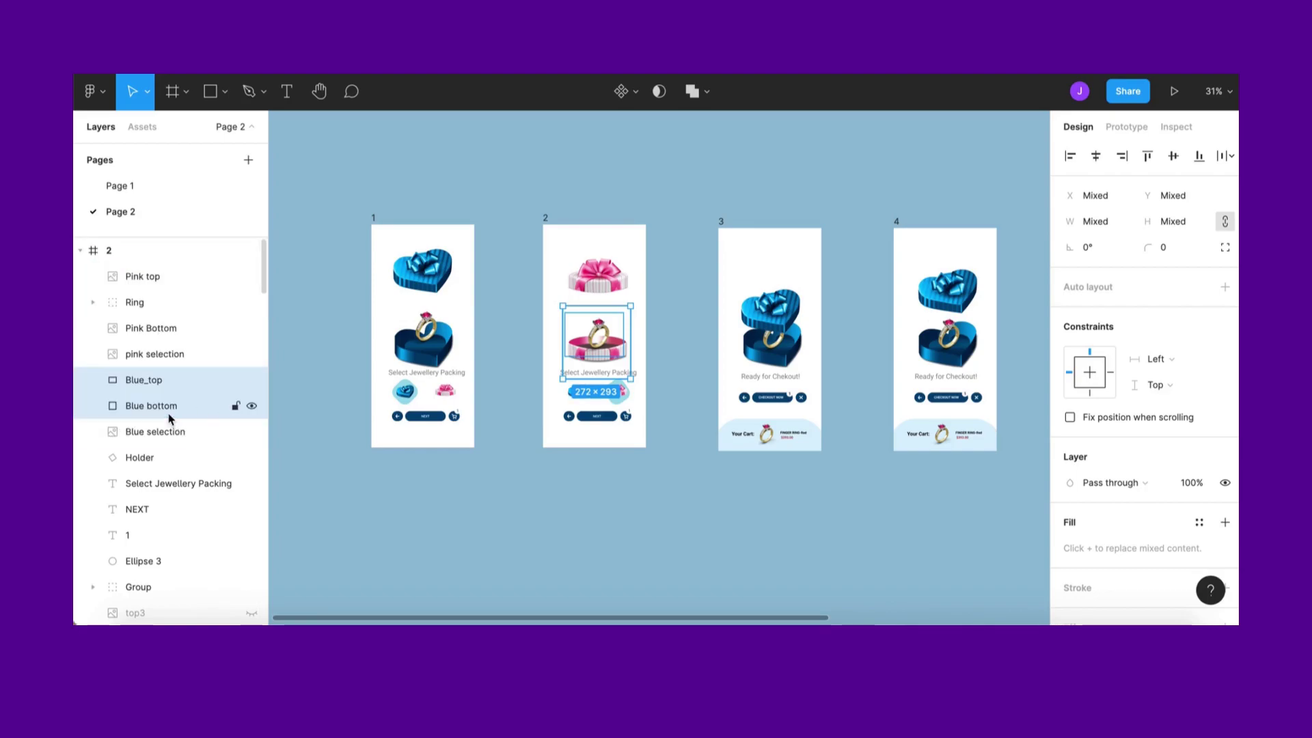
{"action": "left_click", "coordinate": [539, 402]}
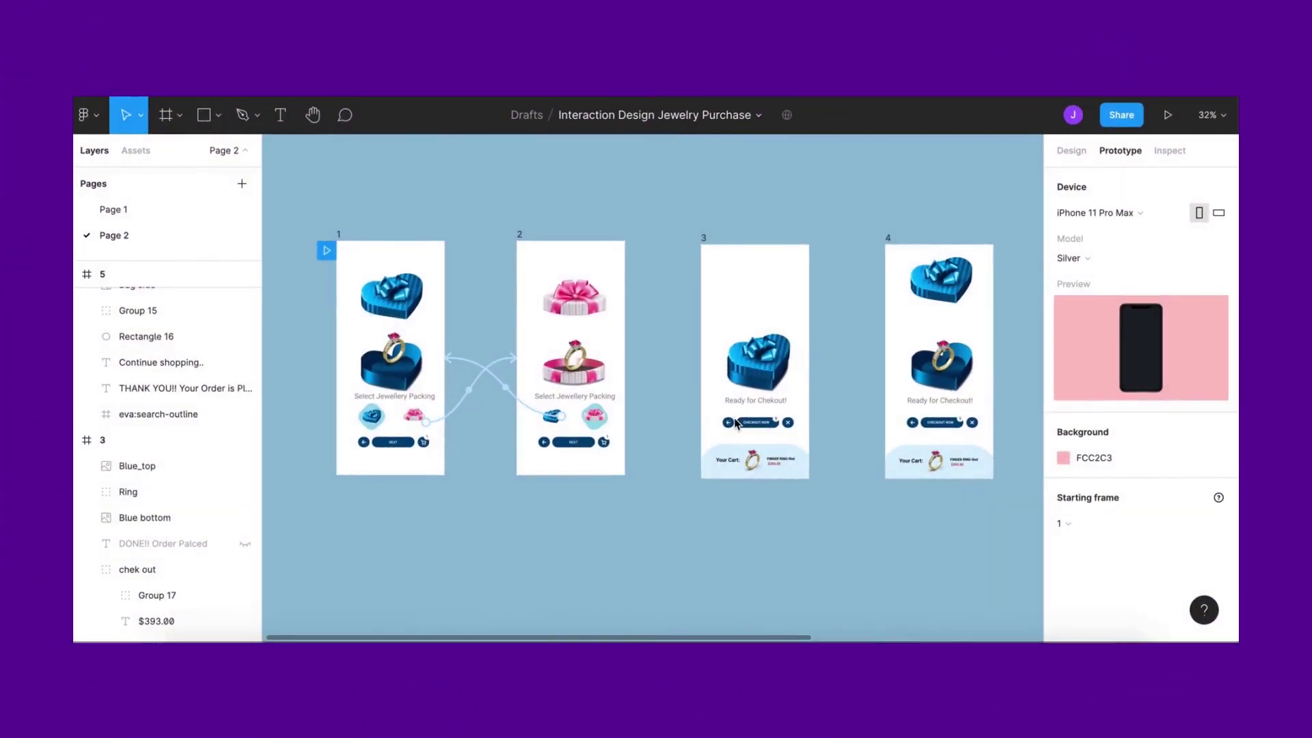
Examine the NEXT buttons in frames 1 and 2 and the closed blue box in checkout frame 3
{"action": "scroll", "coordinate": [736, 424], "scroll_direction": "up", "scroll_amount": 10}
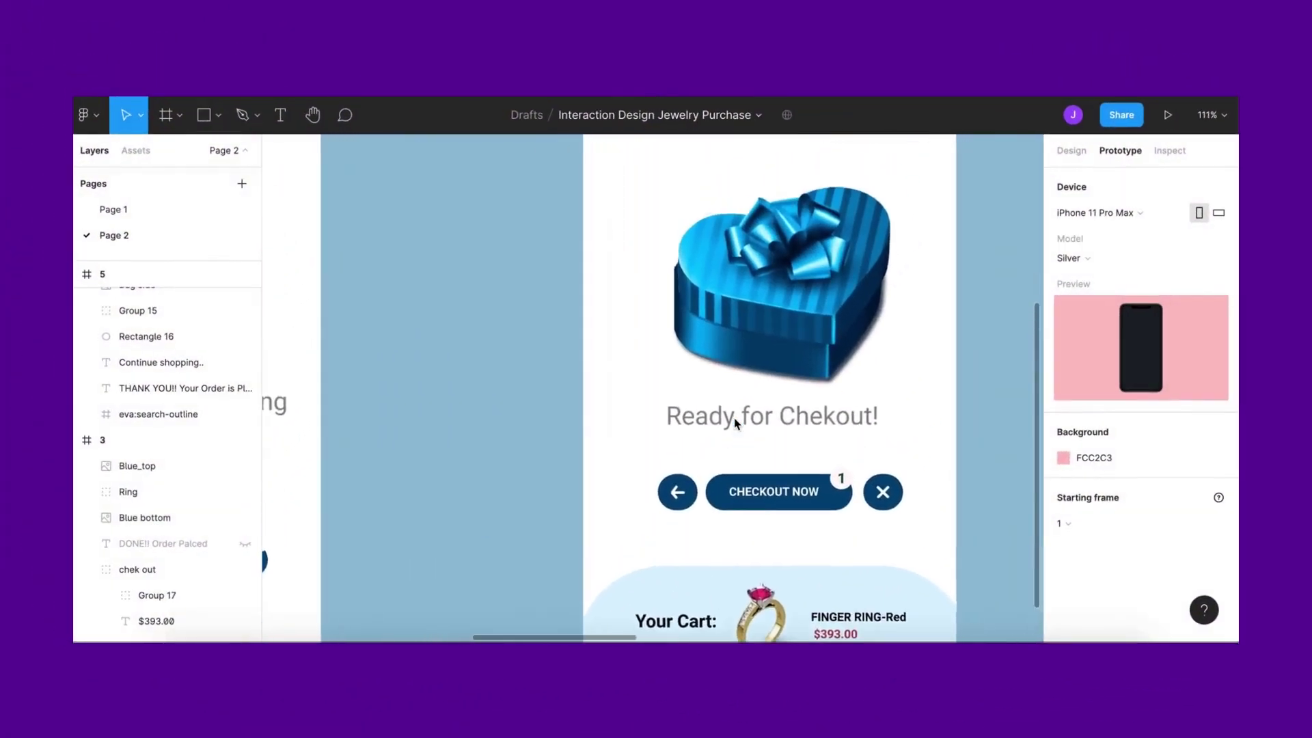
{"action": "scroll", "coordinate": [734, 417], "scroll_direction": "down", "scroll_amount": 7}
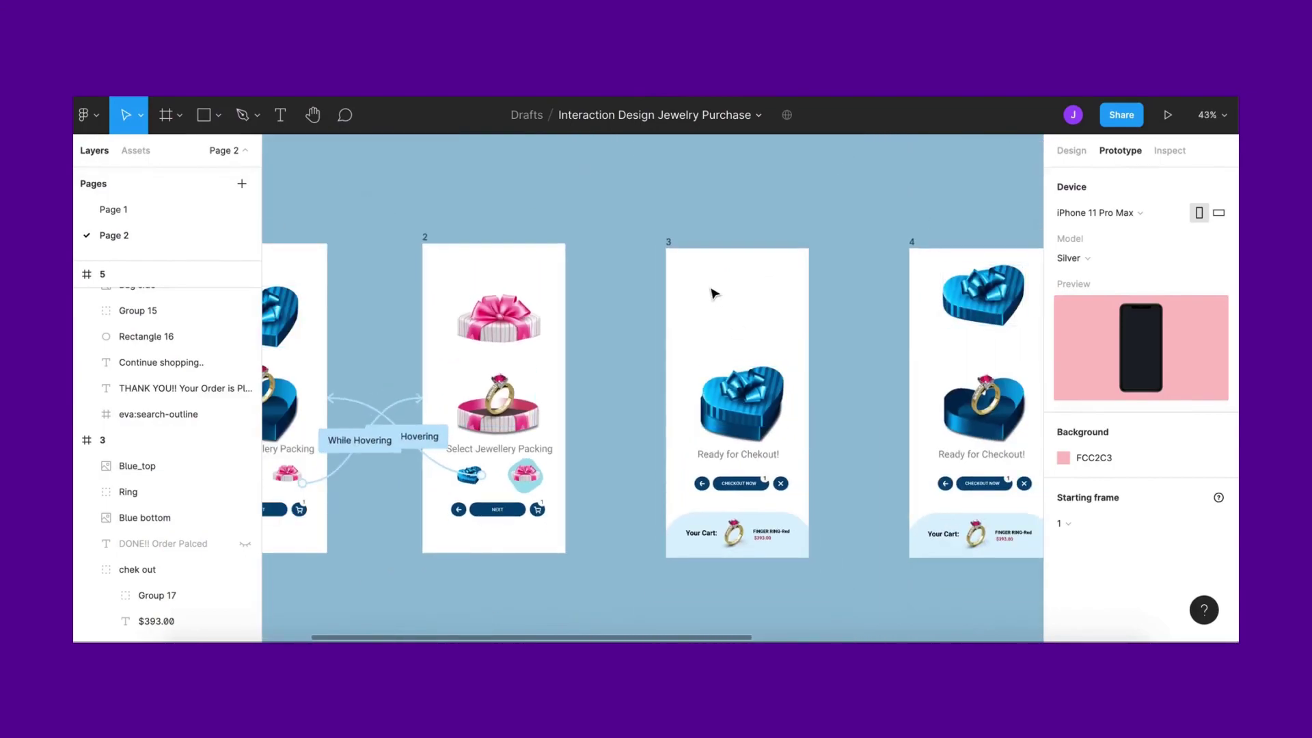
{"action": "scroll", "coordinate": [724, 301], "scroll_direction": "left", "scroll_amount": 3}
{"action": "left_click", "coordinate": [721, 240]}
{"action": "scroll", "coordinate": [684, 308], "scroll_direction": "left", "scroll_amount": 5}
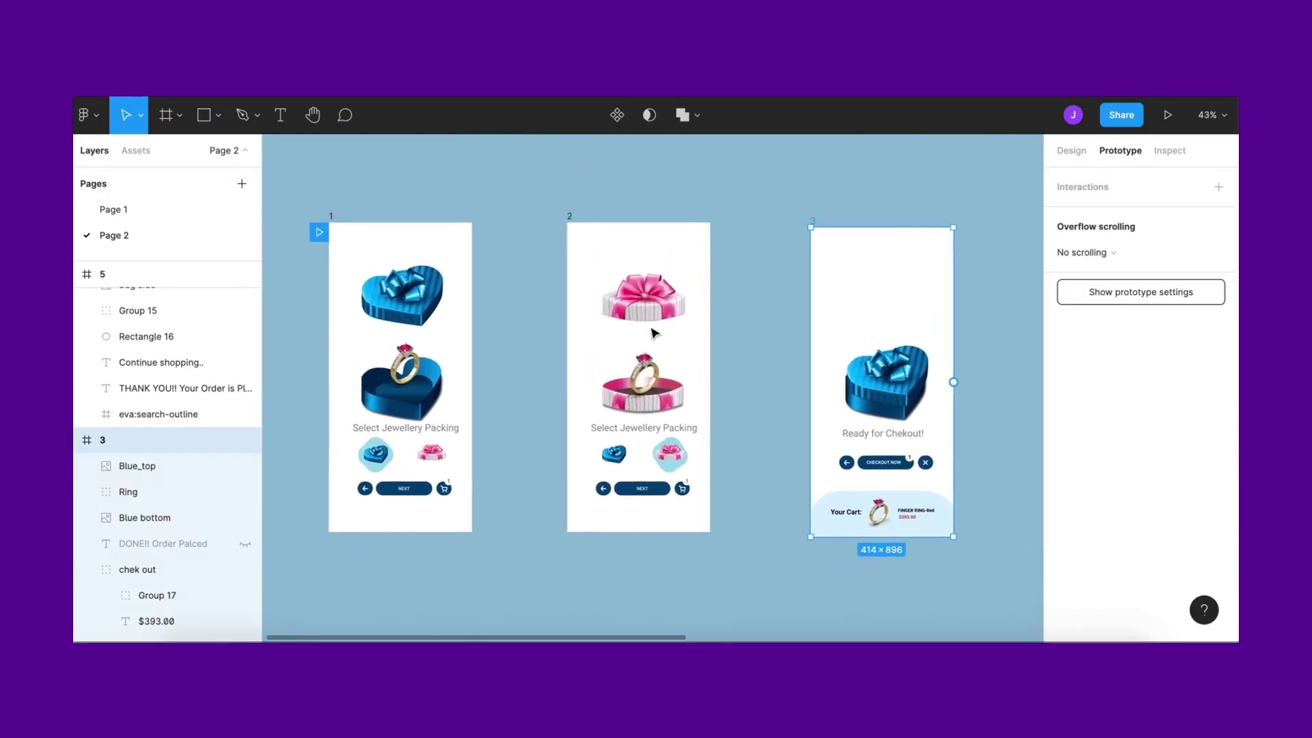
{"action": "left_click", "coordinate": [387, 206]}
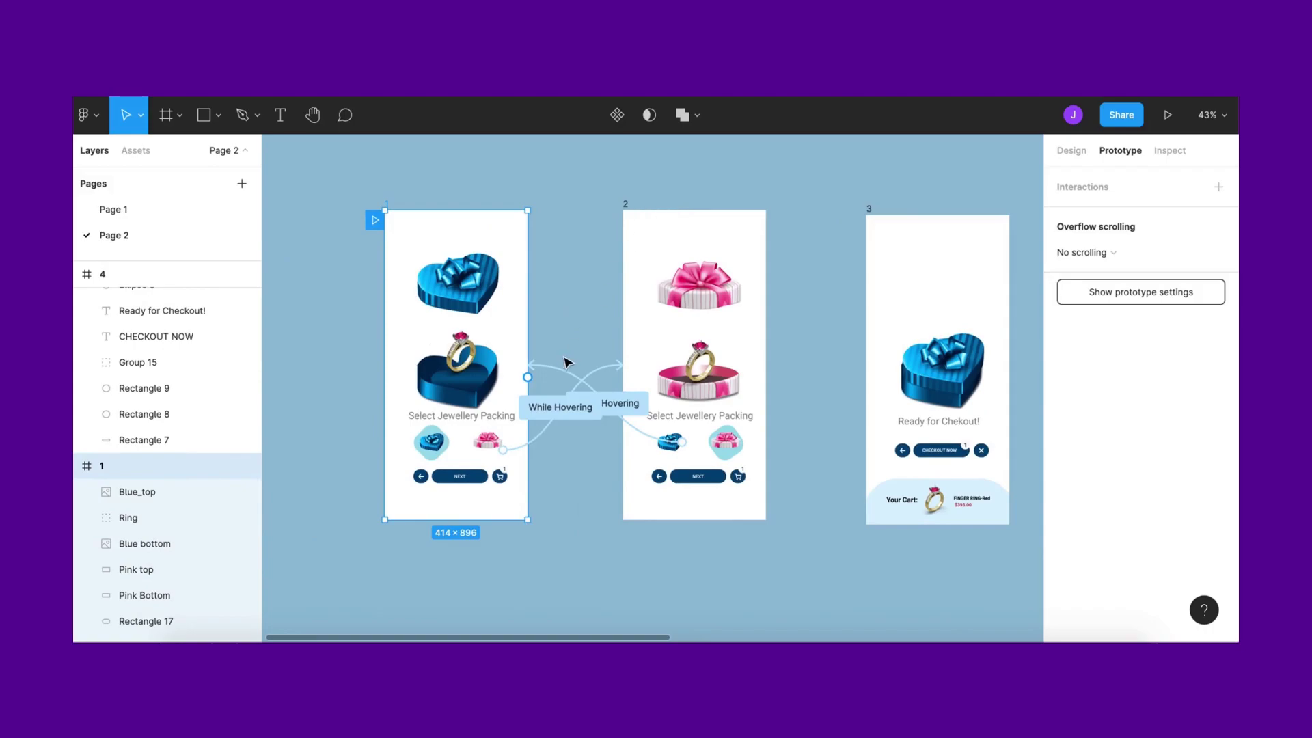
{"action": "left_click", "coordinate": [570, 358]}
{"action": "scroll", "coordinate": [479, 478], "scroll_direction": "up", "scroll_amount": 5}
{"action": "left_click", "coordinate": [469, 477]}
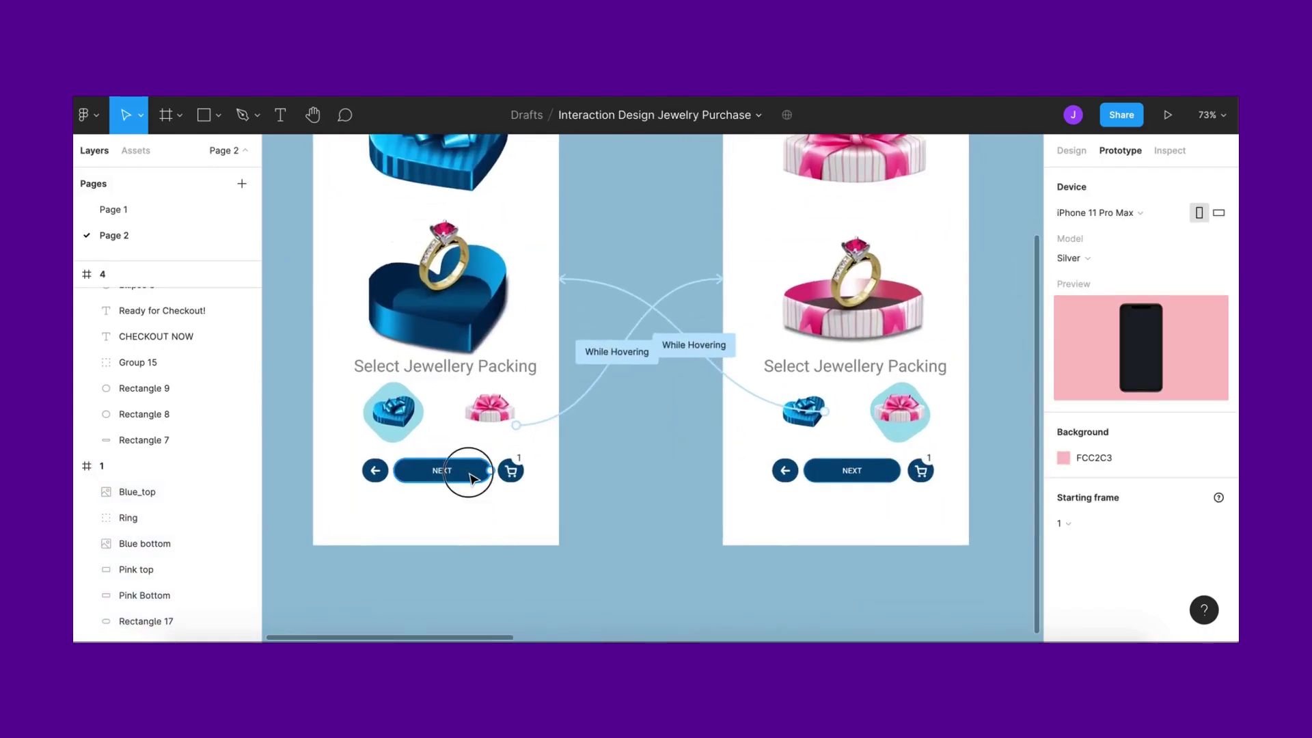
{"action": "scroll", "coordinate": [466, 480], "scroll_direction": "down", "scroll_amount": 2}
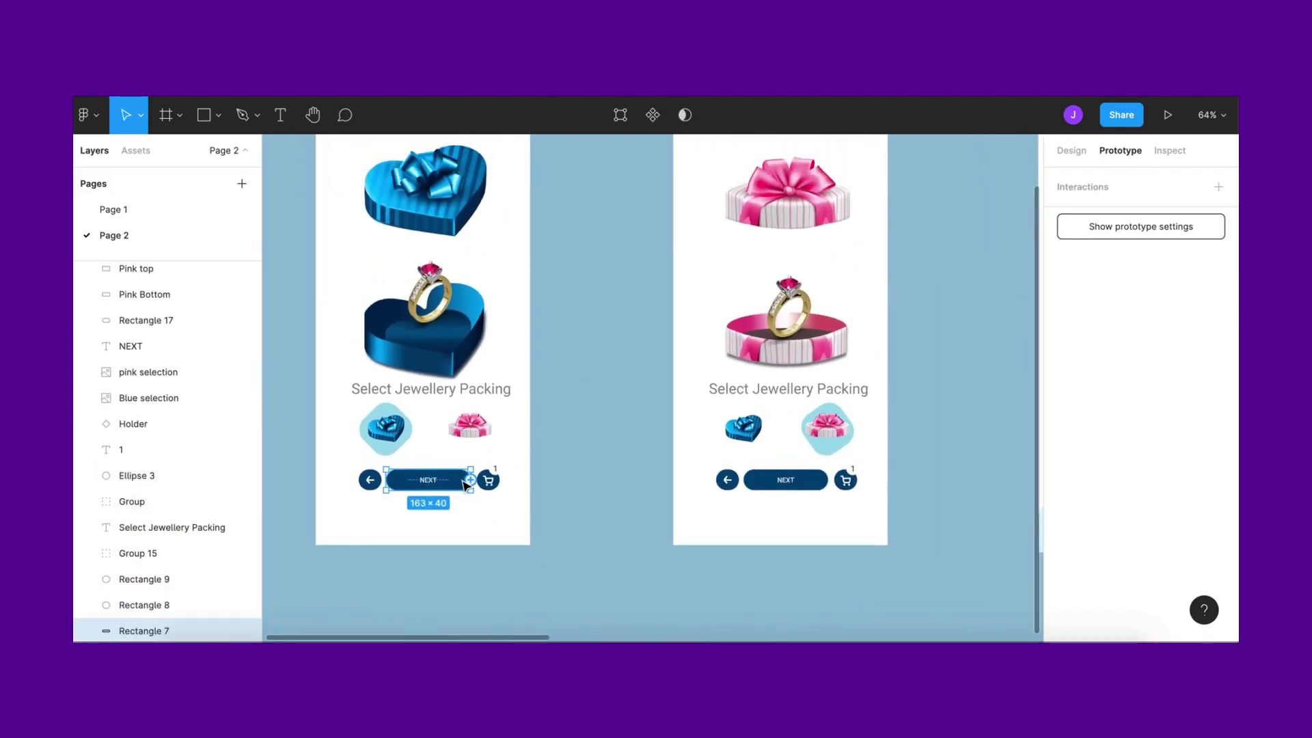
{"action": "scroll", "coordinate": [547, 499], "scroll_direction": "right", "scroll_amount": 5}
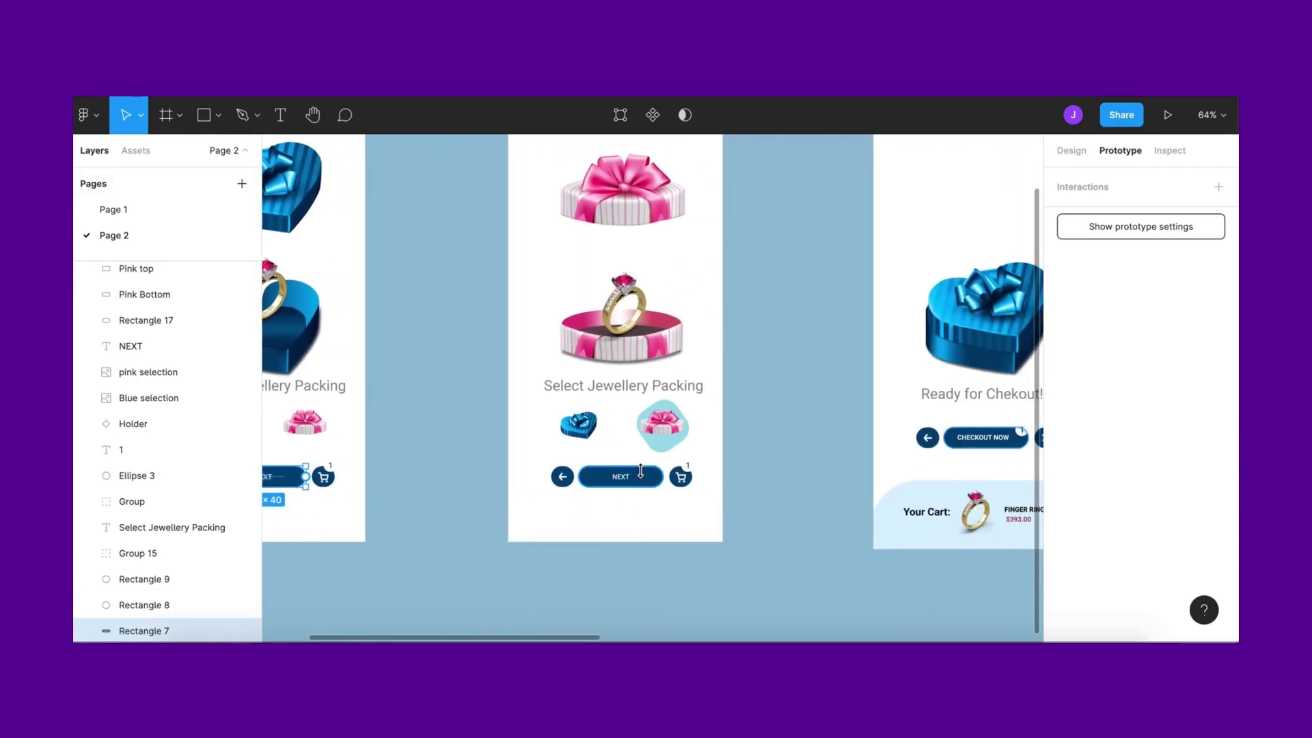
{"action": "scroll", "coordinate": [425, 492], "scroll_direction": "right", "scroll_amount": 5}
{"action": "scroll", "coordinate": [425, 492], "scroll_direction": "up", "scroll_amount": 2}
{"action": "scroll", "coordinate": [581, 456], "scroll_direction": "right", "scroll_amount": 4}
{"action": "scroll", "coordinate": [582, 456], "scroll_direction": "up", "scroll_amount": 1}
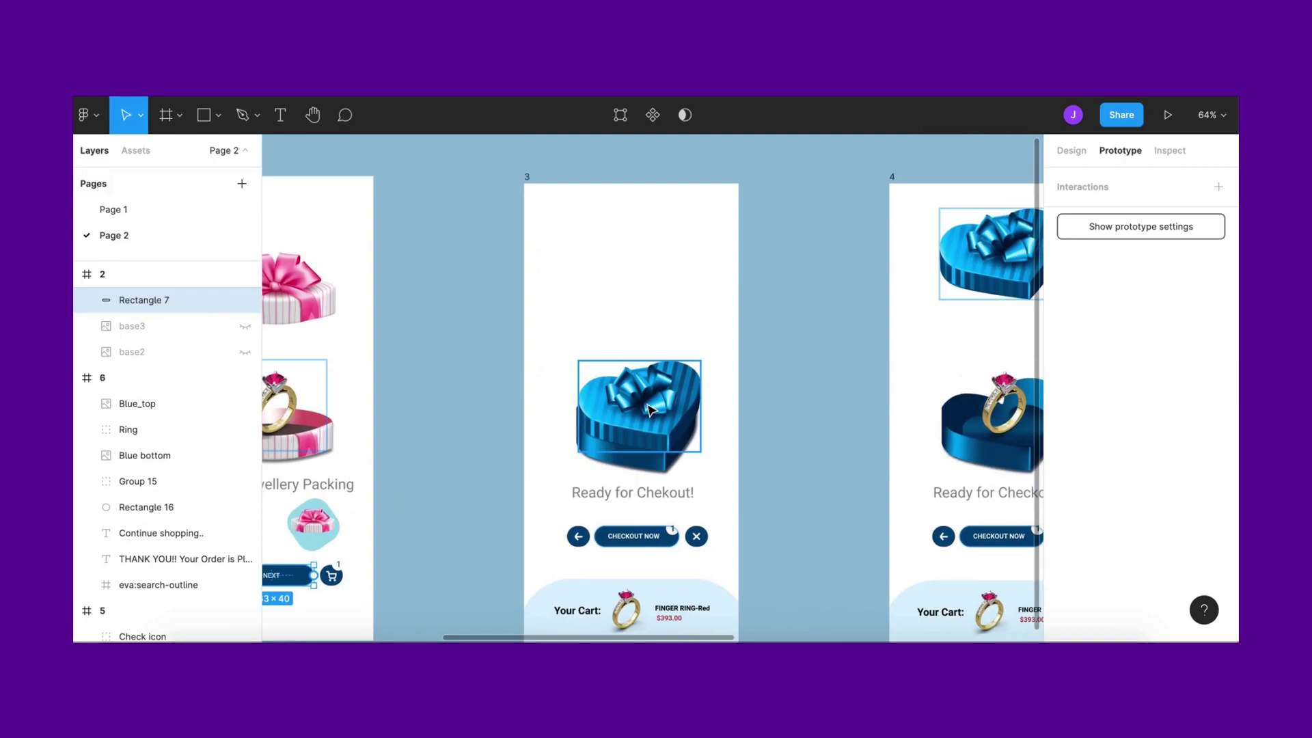
Nudge the Blue_top lid in frame 3 slightly upward and shift the chek out cart group slightly to the right
{"action": "mouse_move", "coordinate": [655, 418]}
{"action": "left_mouse_down"}
{"action": "mouse_move", "coordinate": [650, 239]}
{"action": "mouse_move", "coordinate": [658, 410]}
{"action": "left_mouse_up"}
{"action": "scroll", "coordinate": [657, 410], "scroll_direction": "down", "scroll_amount": 3}
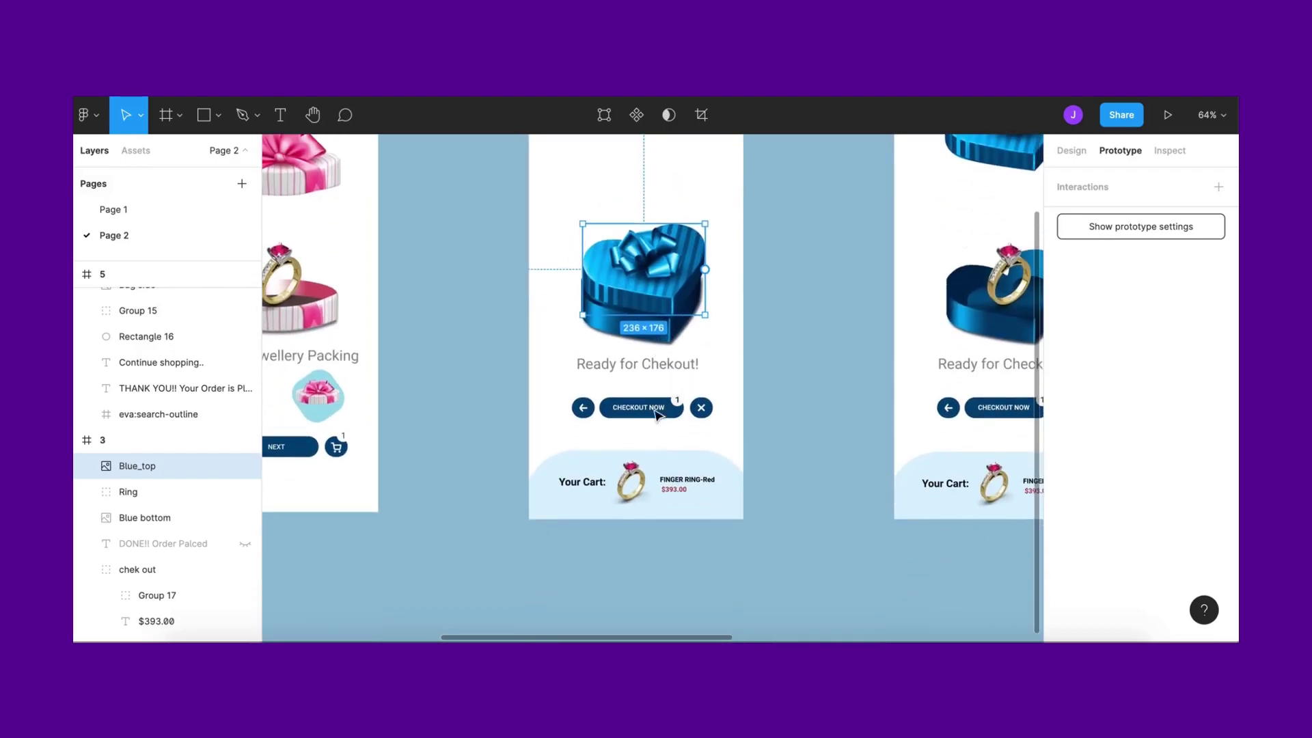
{"action": "left_click", "coordinate": [659, 484]}
{"action": "scroll", "coordinate": [656, 492], "scroll_direction": "up", "scroll_amount": 5}
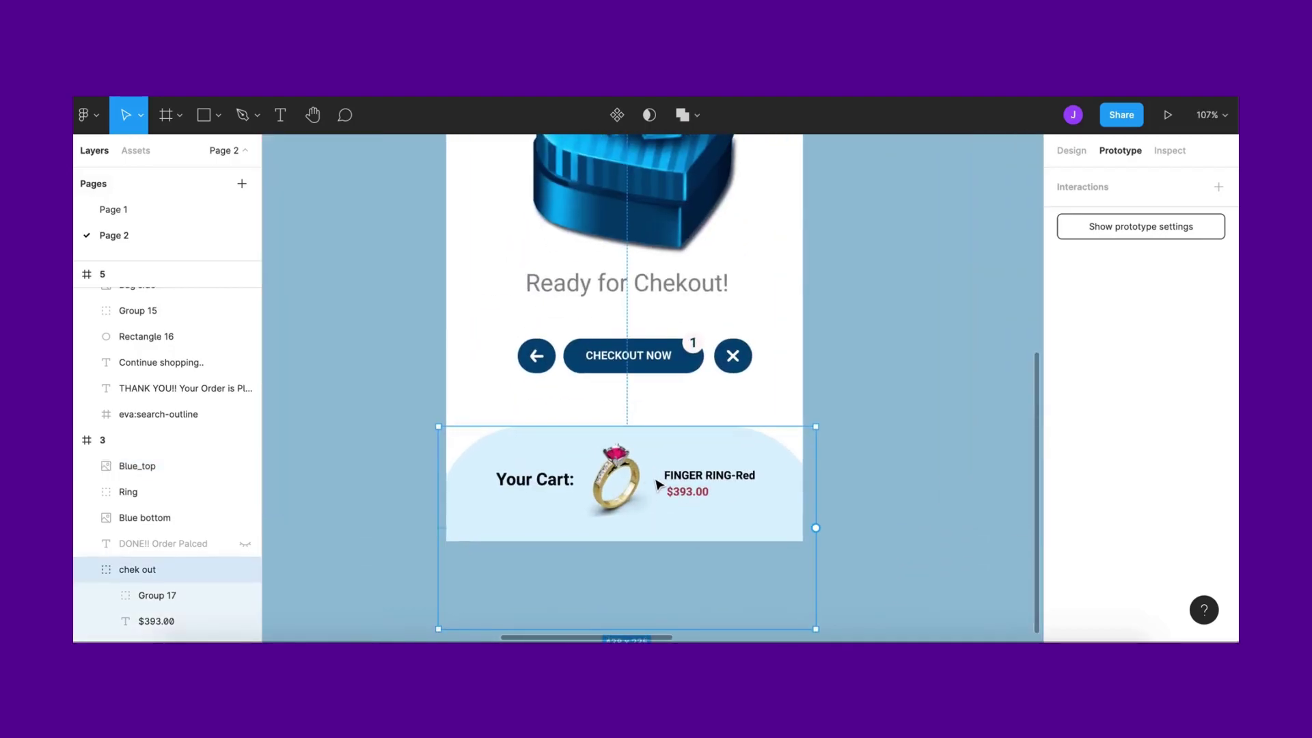
{"action": "scroll", "coordinate": [656, 492], "scroll_direction": "up", "scroll_amount": 1}
{"action": "mouse_move", "coordinate": [673, 517]}
{"action": "left_mouse_down"}
{"action": "mouse_move", "coordinate": [671, 588]}
{"action": "mouse_move", "coordinate": [680, 497]}
{"action": "left_mouse_up"}
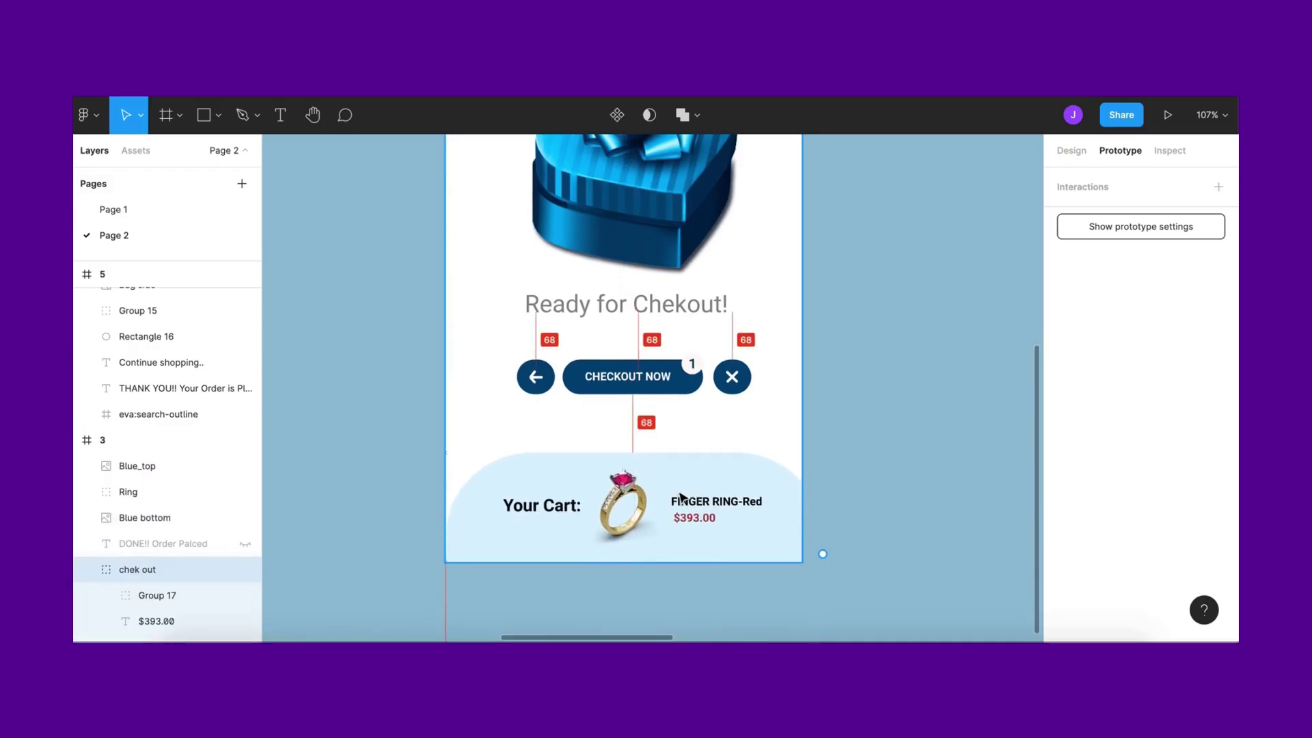
Connect the NEXT button in frame 1 to frame 3 with an On tap, Navigate to interaction using Smart animate at 800ms
{"action": "scroll", "coordinate": [680, 496], "scroll_direction": "down", "scroll_amount": 8}
{"action": "scroll", "coordinate": [513, 477], "scroll_direction": "left", "scroll_amount": 2}
{"action": "scroll", "coordinate": [513, 477], "scroll_direction": "up", "scroll_amount": 2}
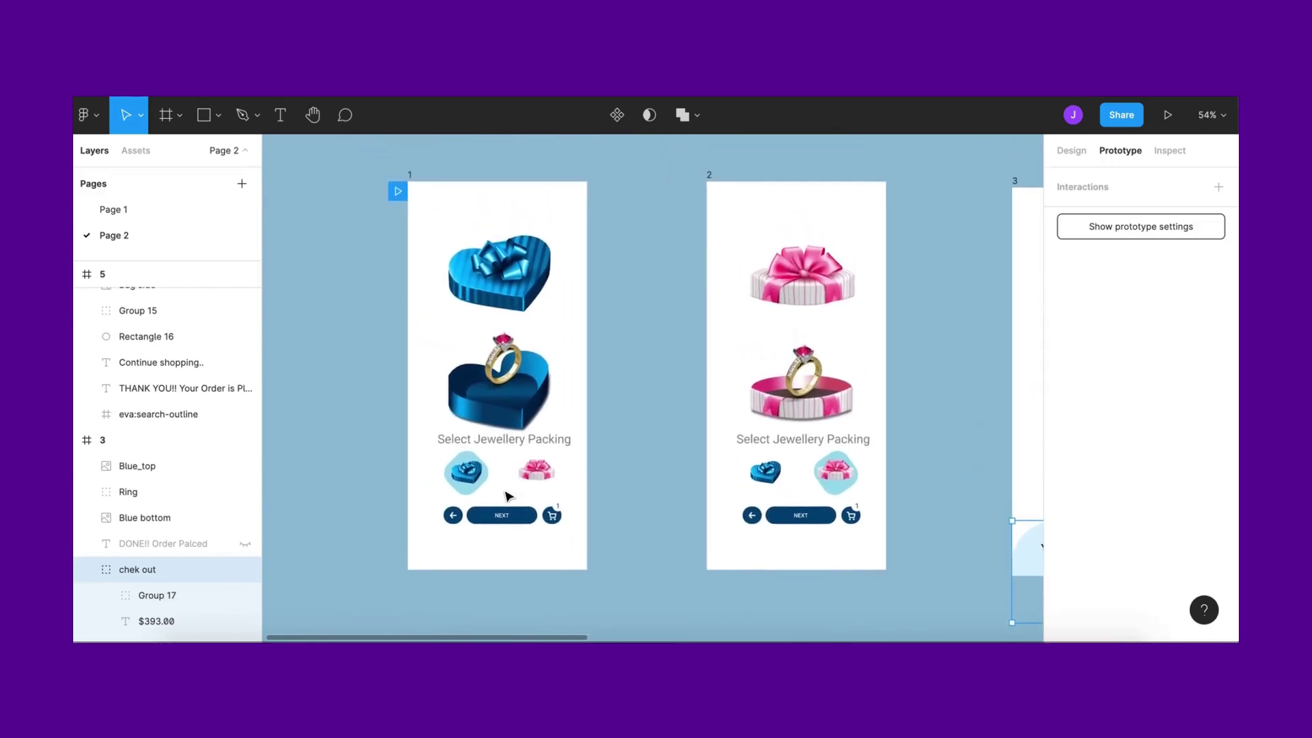
{"action": "left_click", "coordinate": [532, 523]}
{"action": "scroll", "coordinate": [533, 523], "scroll_direction": "up", "scroll_amount": 3}
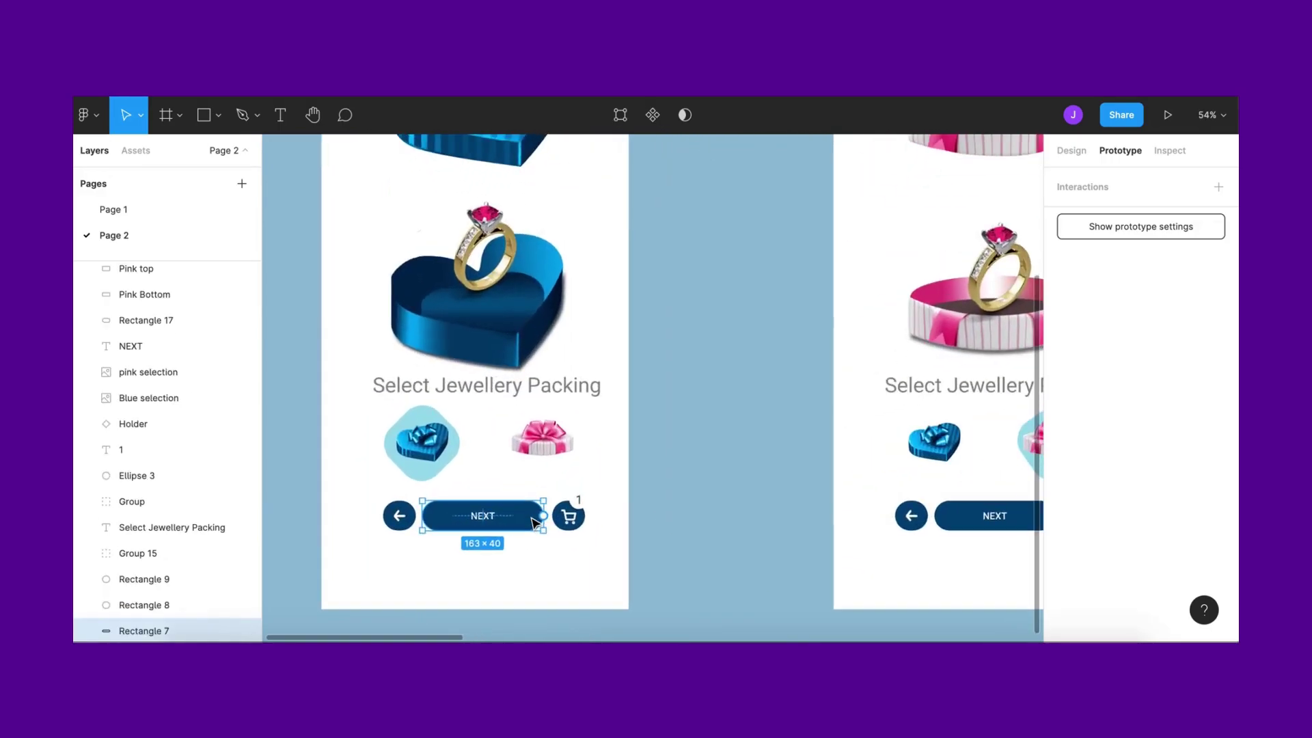
{"action": "scroll", "coordinate": [532, 523], "scroll_direction": "down", "scroll_amount": 4}
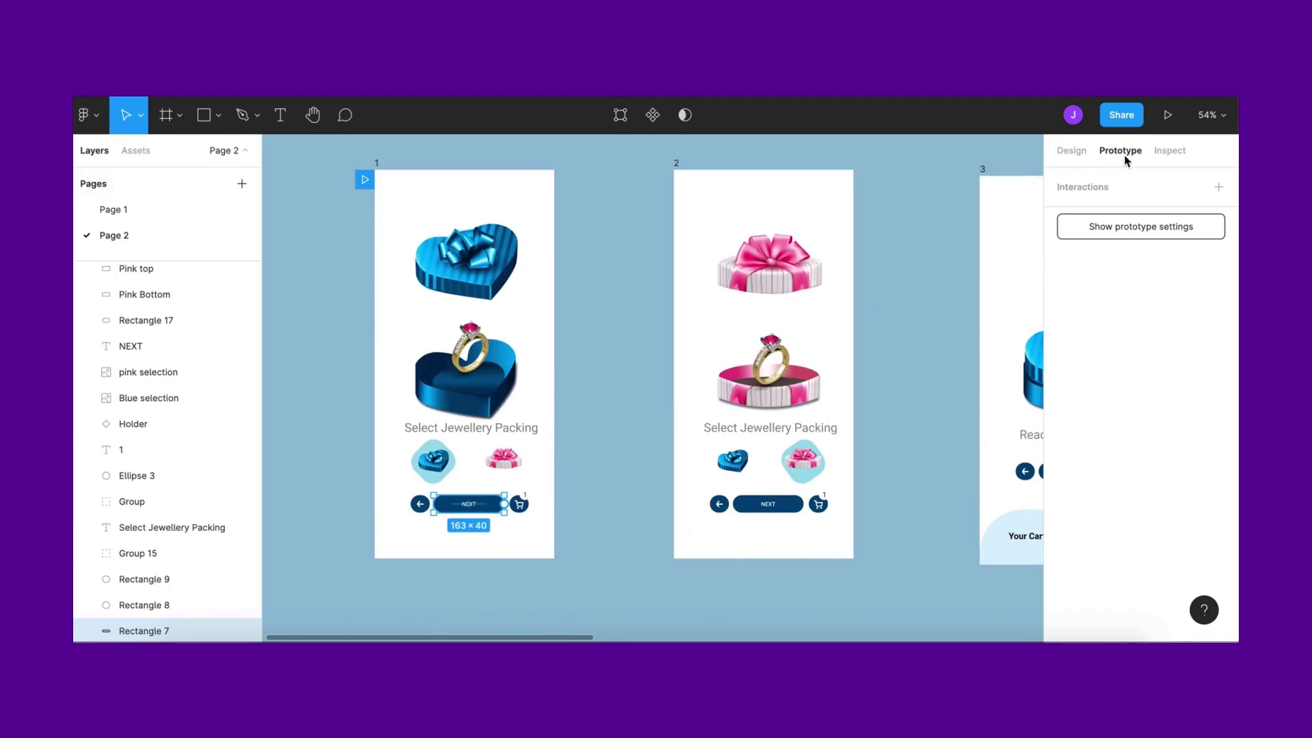
{"action": "scroll", "coordinate": [427, 524], "scroll_direction": "right", "scroll_amount": 3}
{"action": "left_click_drag", "start_coordinate": [432, 507], "coordinate": [931, 315]}
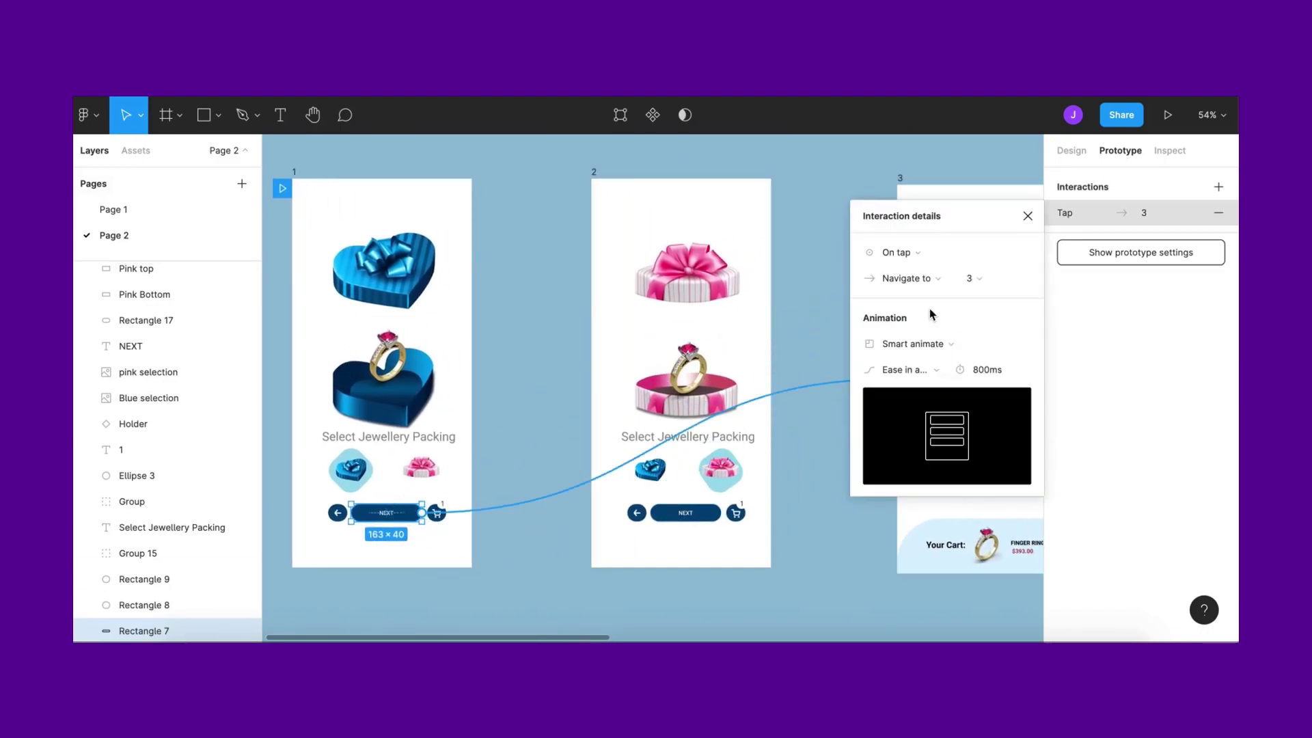
{"action": "left_click", "coordinate": [935, 252]}
{"action": "left_click", "coordinate": [930, 261]}
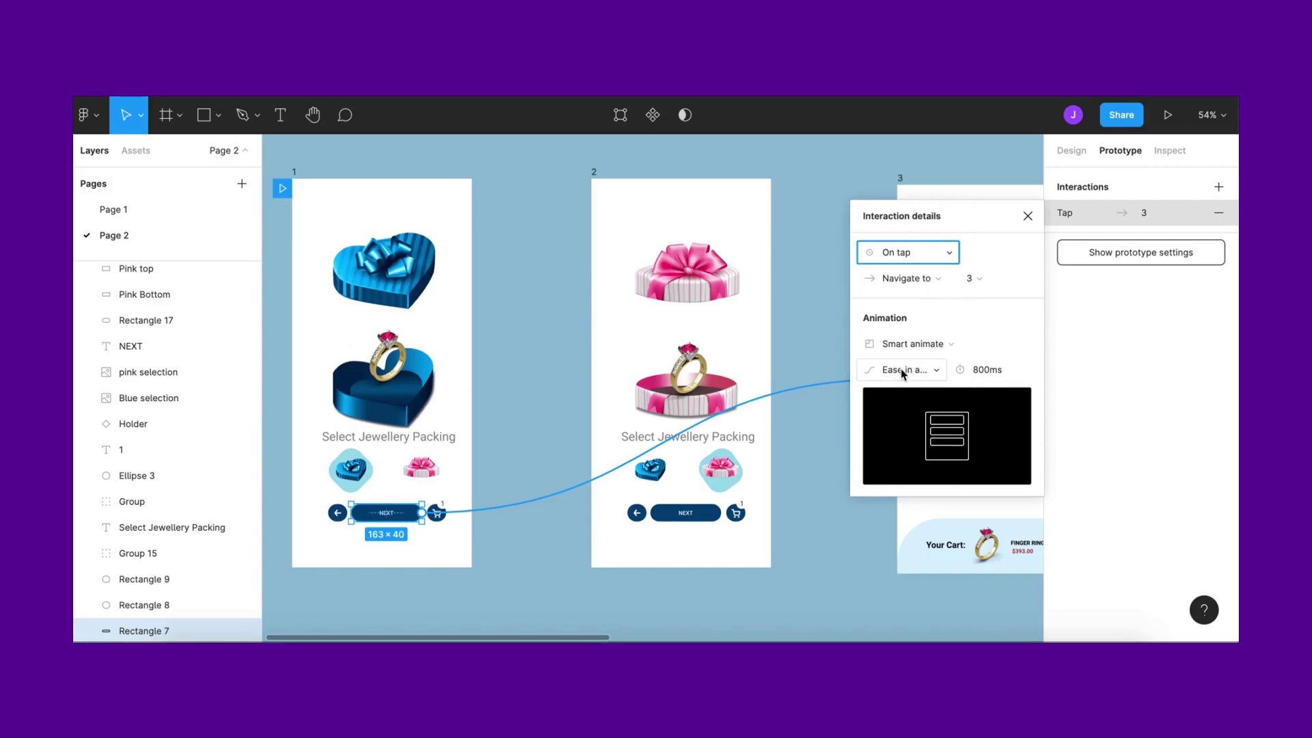
{"action": "left_click", "coordinate": [809, 445]}
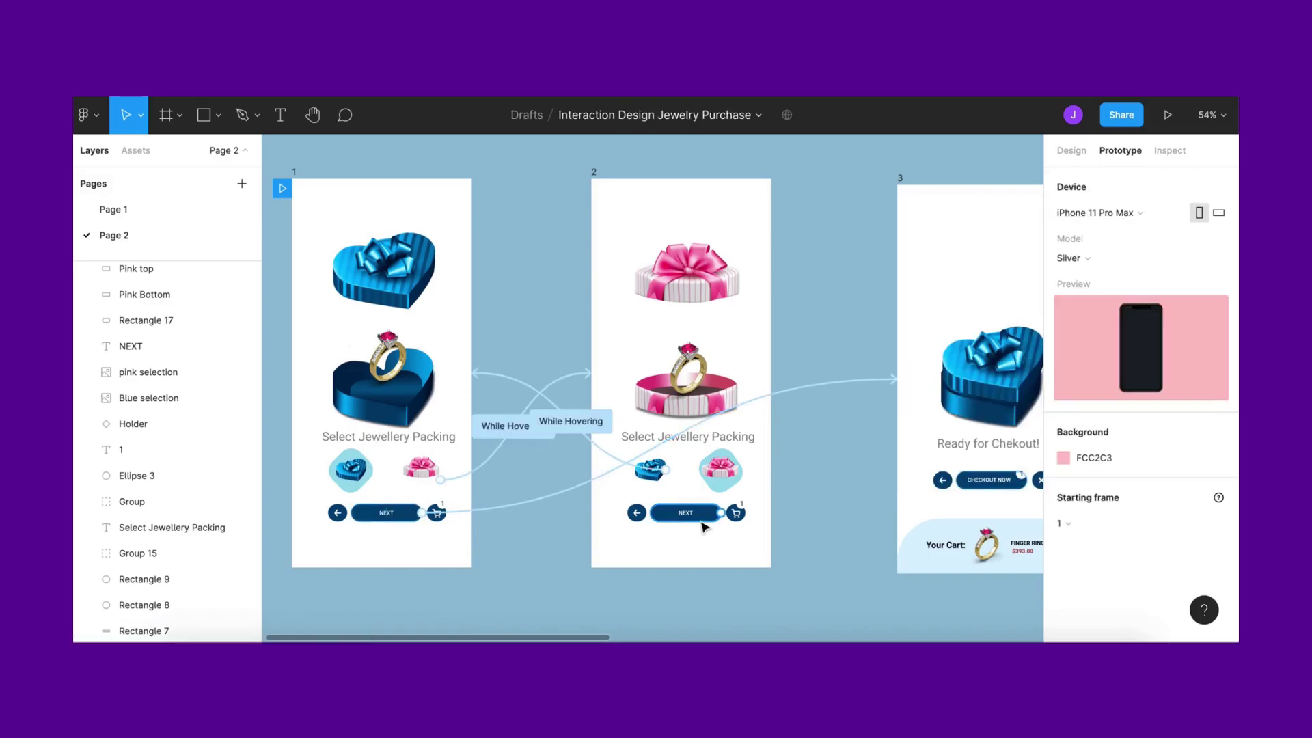
Link frame 2's NEXT button to frame 3 with On tap, Navigate to and Smart animate at 800ms, and close the interaction details
{"action": "left_click", "coordinate": [705, 521]}
{"action": "scroll", "coordinate": [705, 521], "scroll_direction": "right", "scroll_amount": 2}
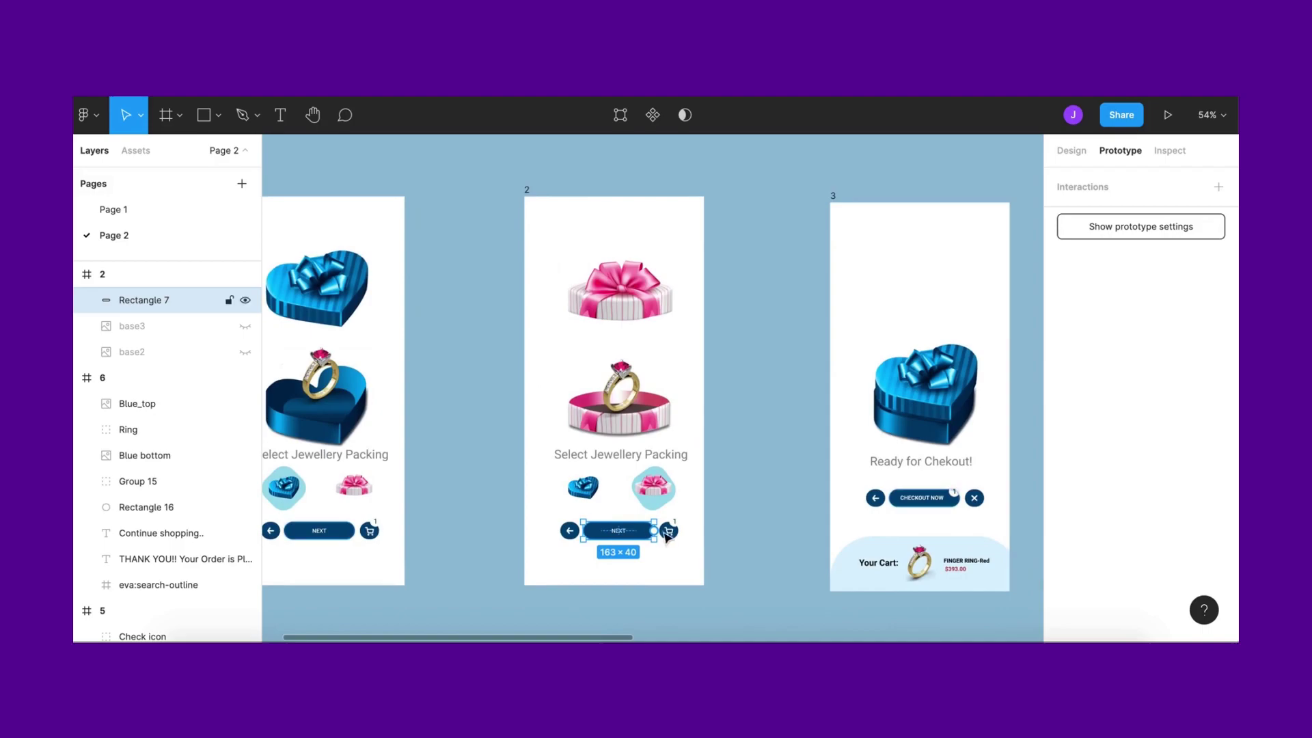
{"action": "left_click_drag", "start_coordinate": [658, 533], "coordinate": [877, 393]}
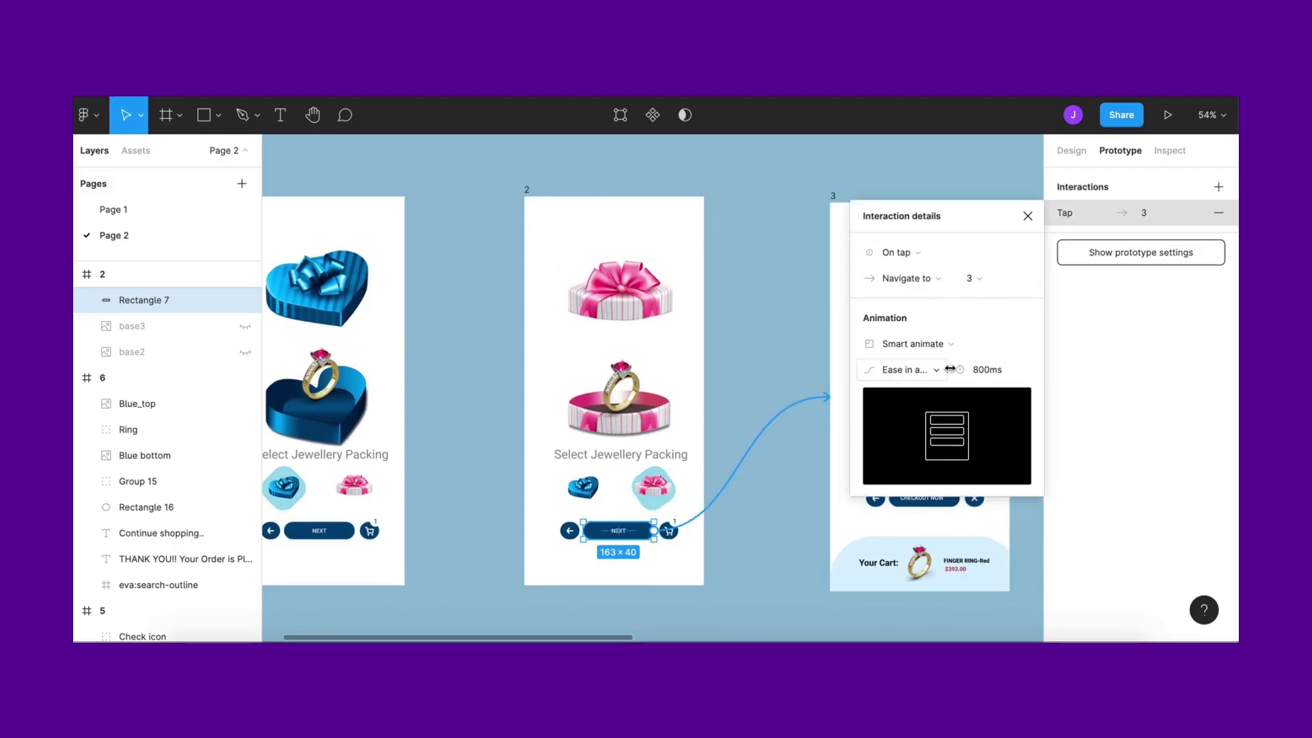
{"action": "left_click", "coordinate": [1028, 217]}
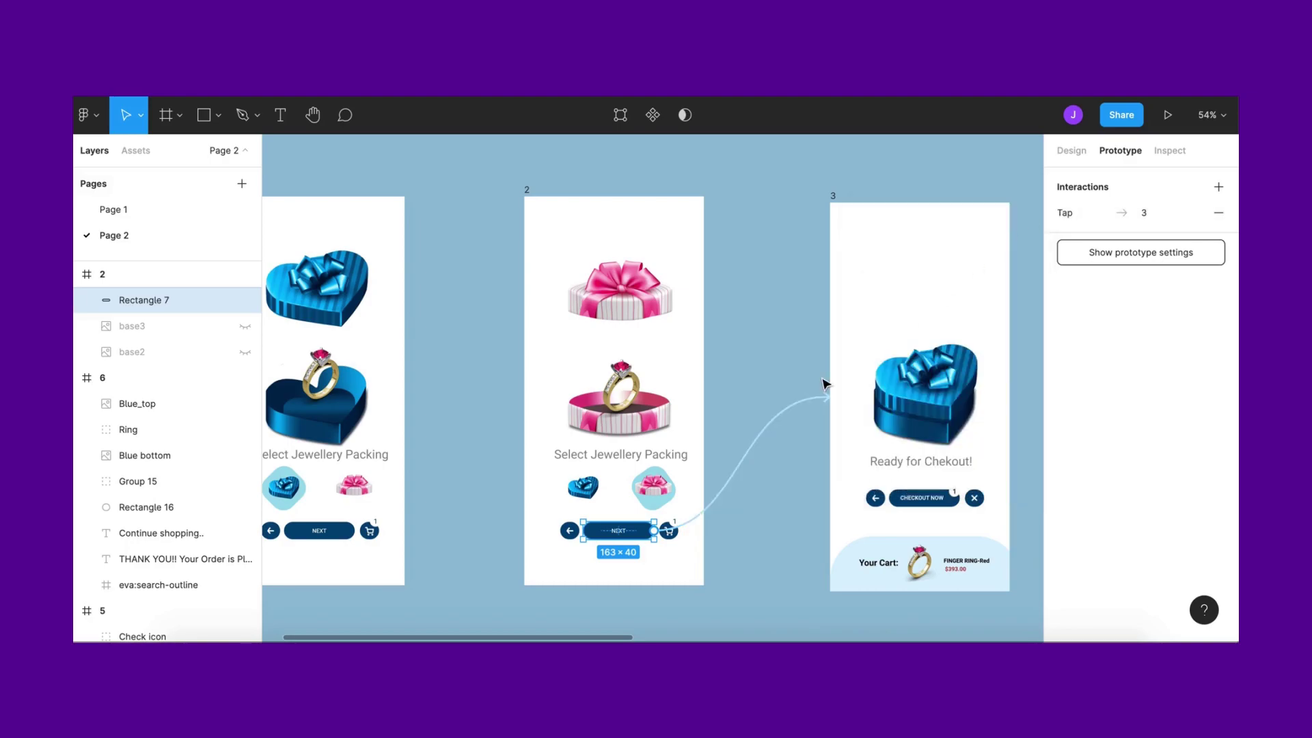
Move the chek out group in frame 3 slightly left and resize it to 413 × 221.59 to fit the frame width
{"action": "scroll", "coordinate": [827, 381], "scroll_direction": "down", "scroll_amount": 1}
{"action": "scroll", "coordinate": [820, 506], "scroll_direction": "down", "scroll_amount": 1}
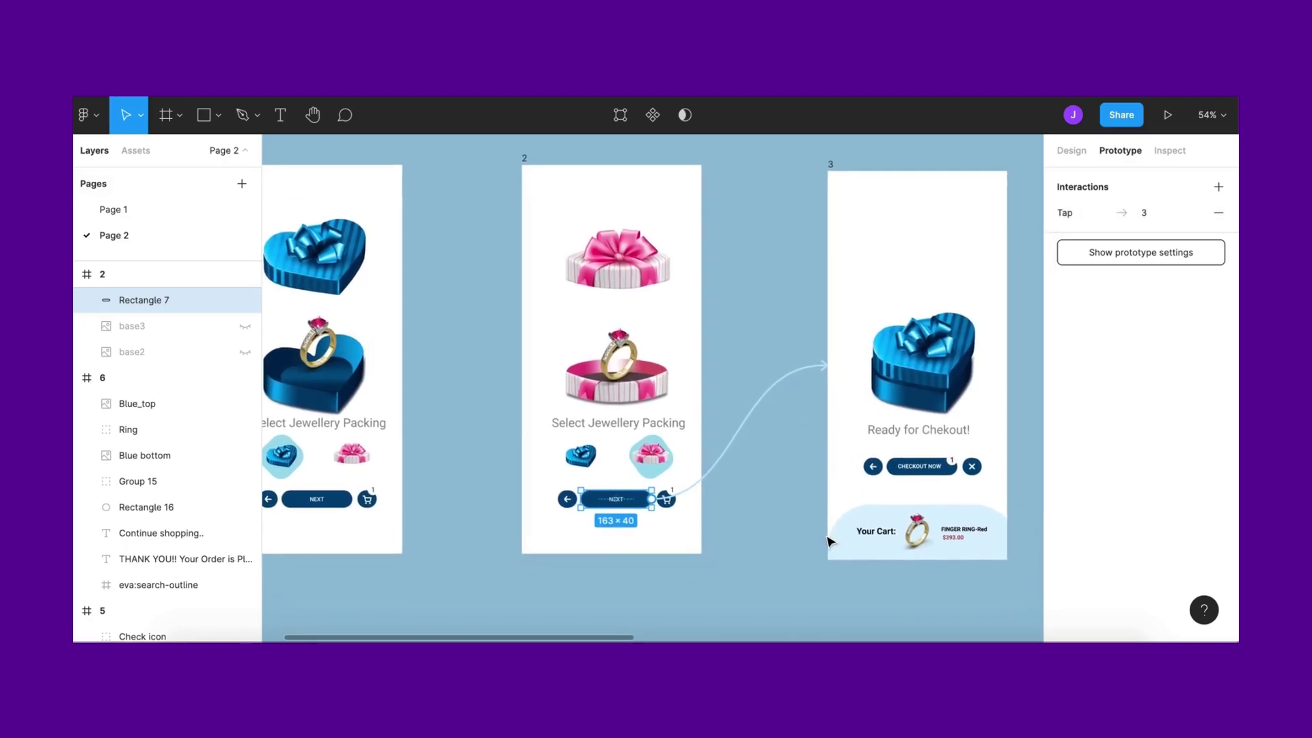
{"action": "left_click", "coordinate": [903, 548]}
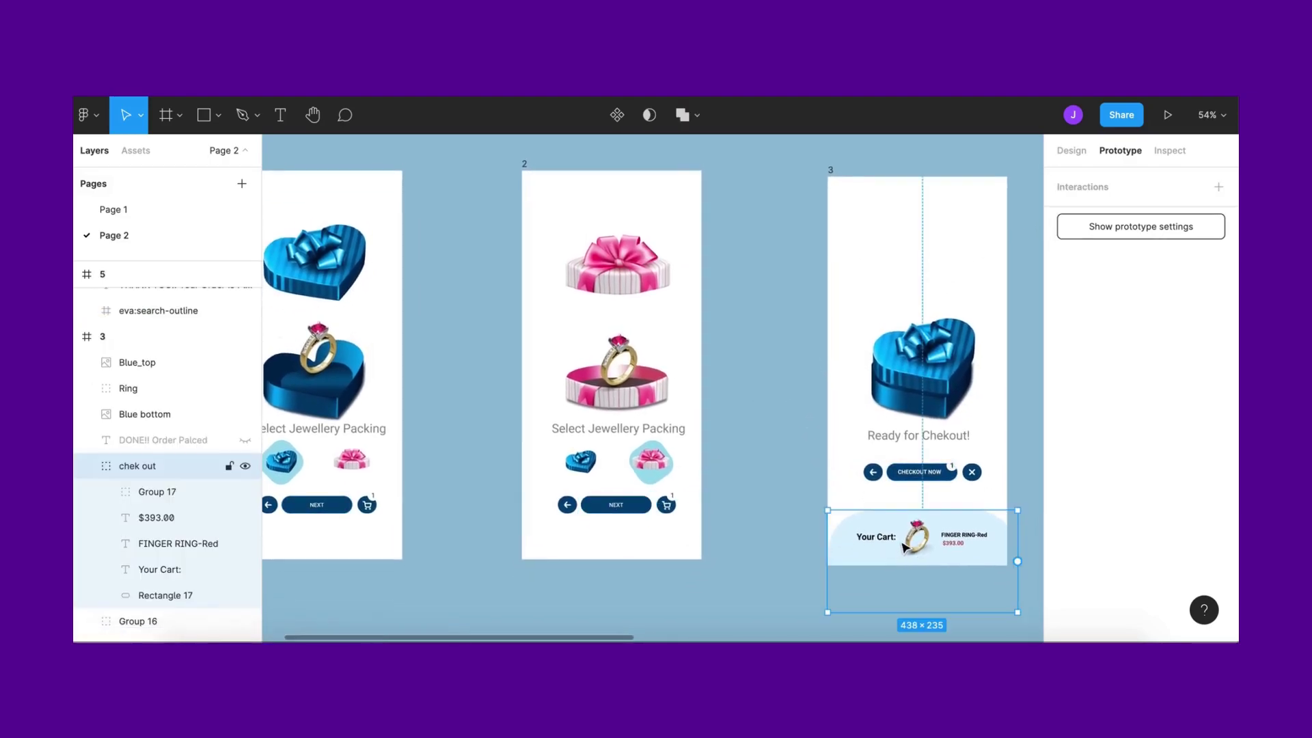
{"action": "left_click_drag", "start_coordinate": [913, 538], "coordinate": [909, 540]}
{"action": "left_click_drag", "start_coordinate": [1015, 619], "coordinate": [1000, 609]}
{"action": "left_click_drag", "start_coordinate": [988, 550], "coordinate": [988, 548]}
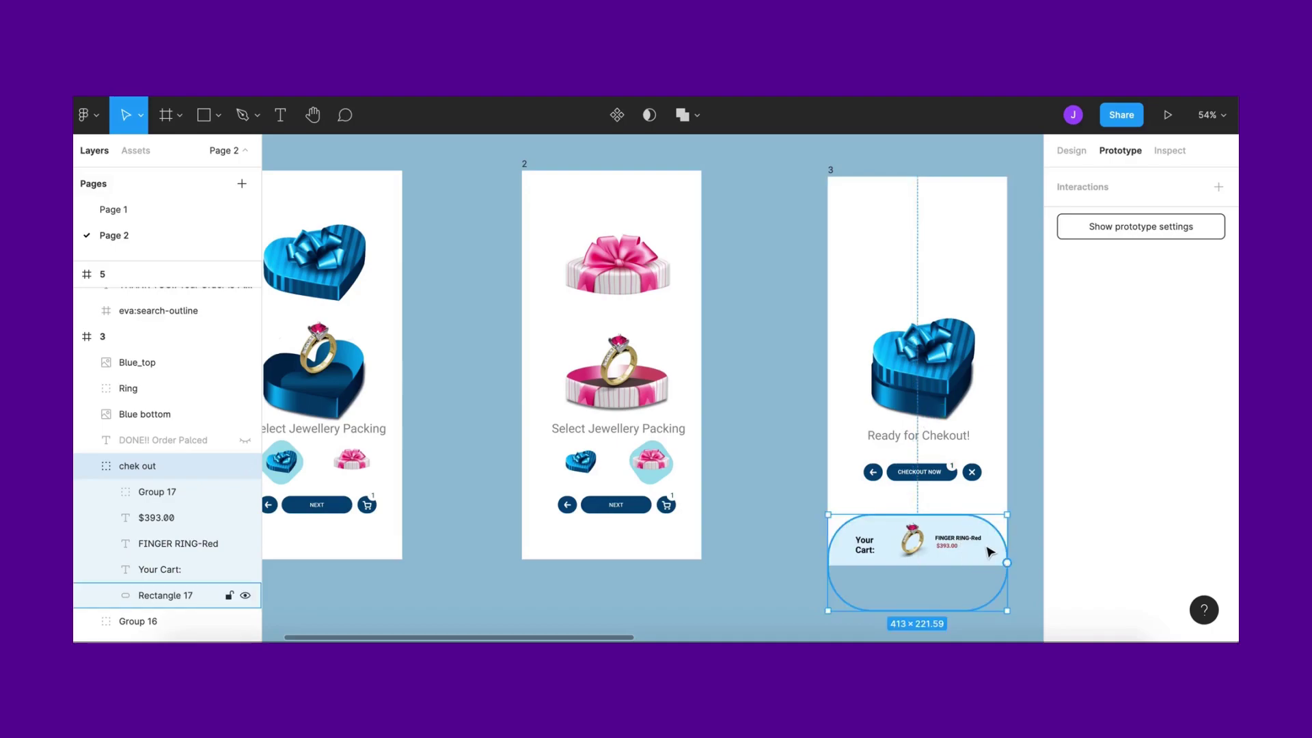
Paste a copy of frame 3's chek out group into frame 1 and move it down below the NEXT button
{"action": "scroll", "coordinate": [829, 483], "scroll_direction": "left", "scroll_amount": 2}
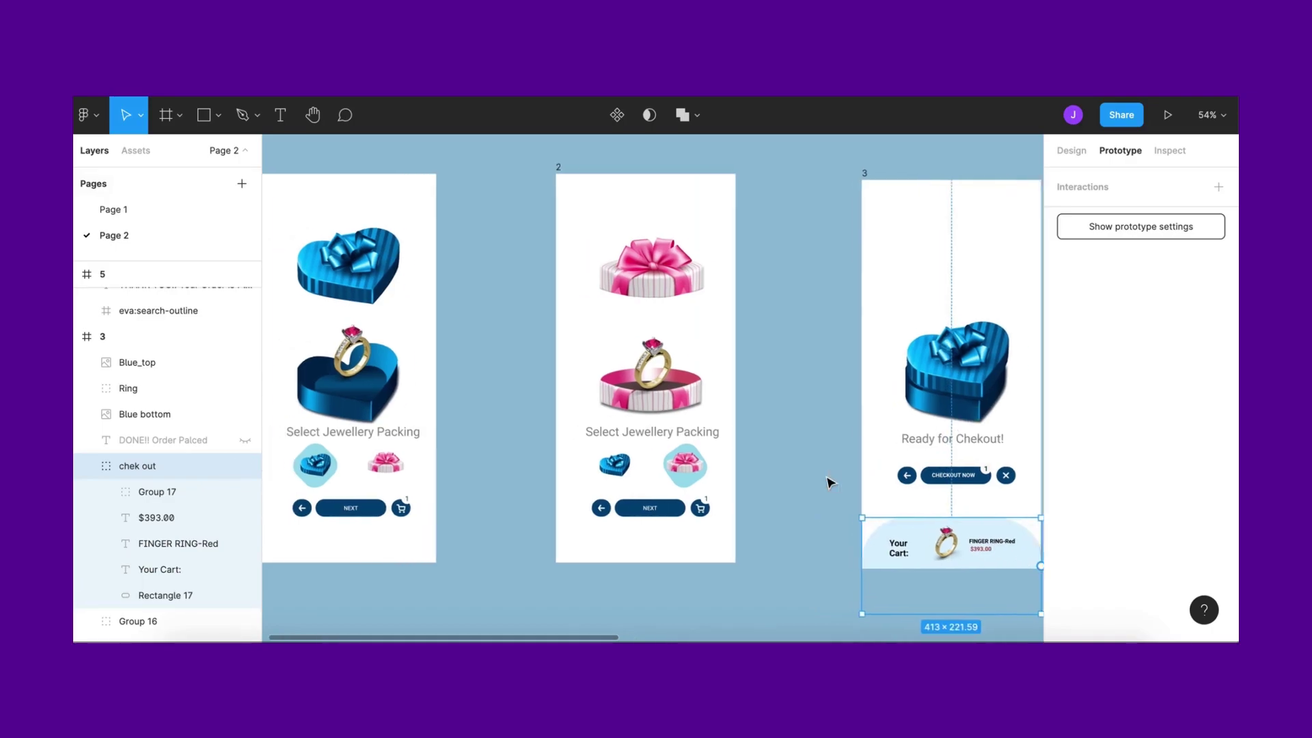
{"action": "scroll", "coordinate": [829, 480], "scroll_direction": "down", "scroll_amount": 2}
{"action": "left_click", "coordinate": [367, 213]}
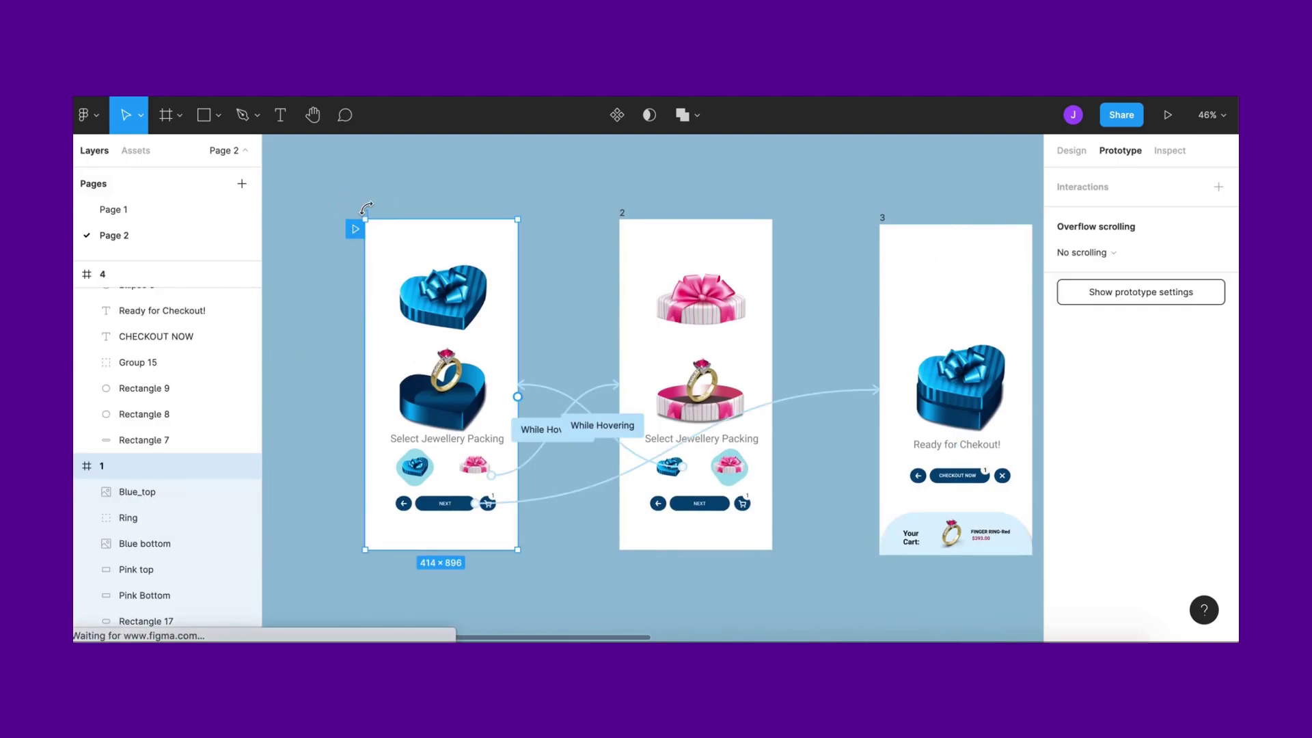
{"action": "key", "text": "ctrl+v"}
{"action": "scroll", "coordinate": [425, 403], "scroll_direction": "down", "scroll_amount": 2}
{"action": "scroll", "coordinate": [425, 403], "scroll_direction": "left", "scroll_amount": 2}
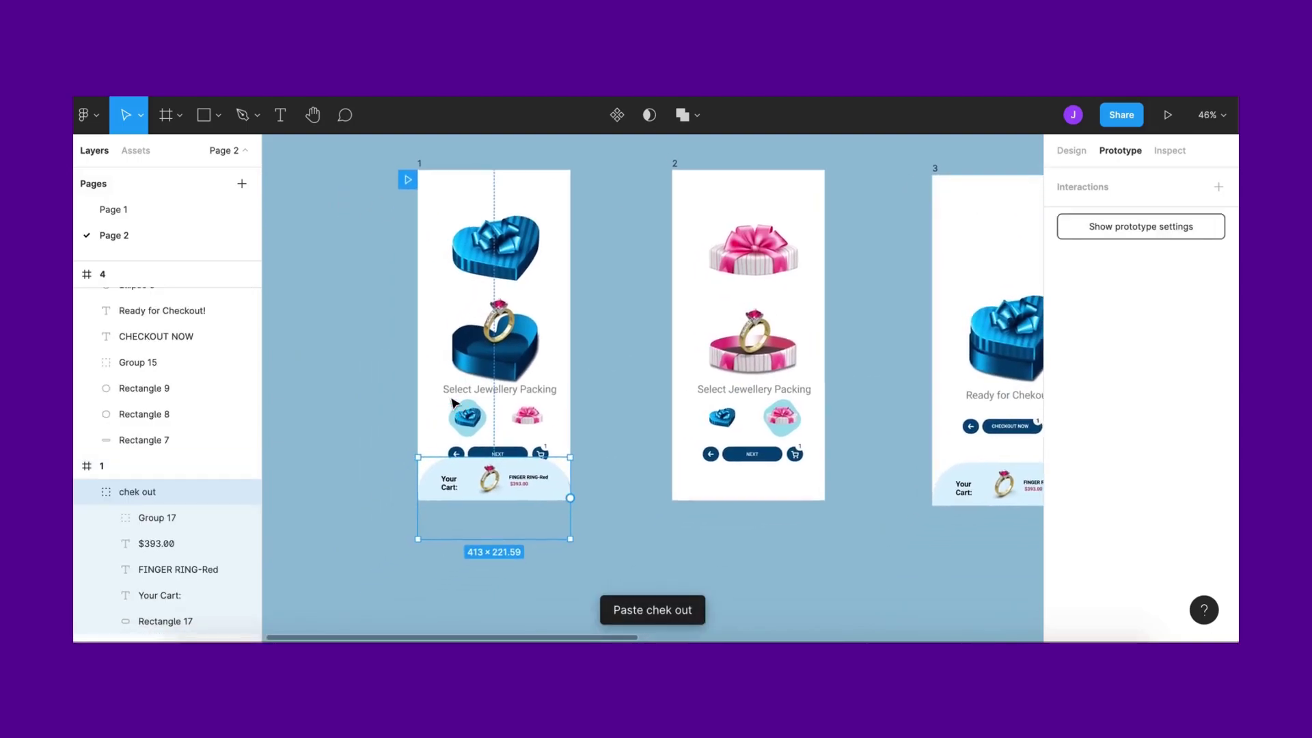
{"action": "scroll", "coordinate": [517, 505], "scroll_direction": "up", "scroll_amount": 3}
{"action": "scroll", "coordinate": [518, 505], "scroll_direction": "up", "scroll_amount": 3}
{"action": "left_click_drag", "start_coordinate": [521, 483], "coordinate": [524, 510]}
{"action": "scroll", "coordinate": [524, 510], "scroll_direction": "down", "scroll_amount": 3}
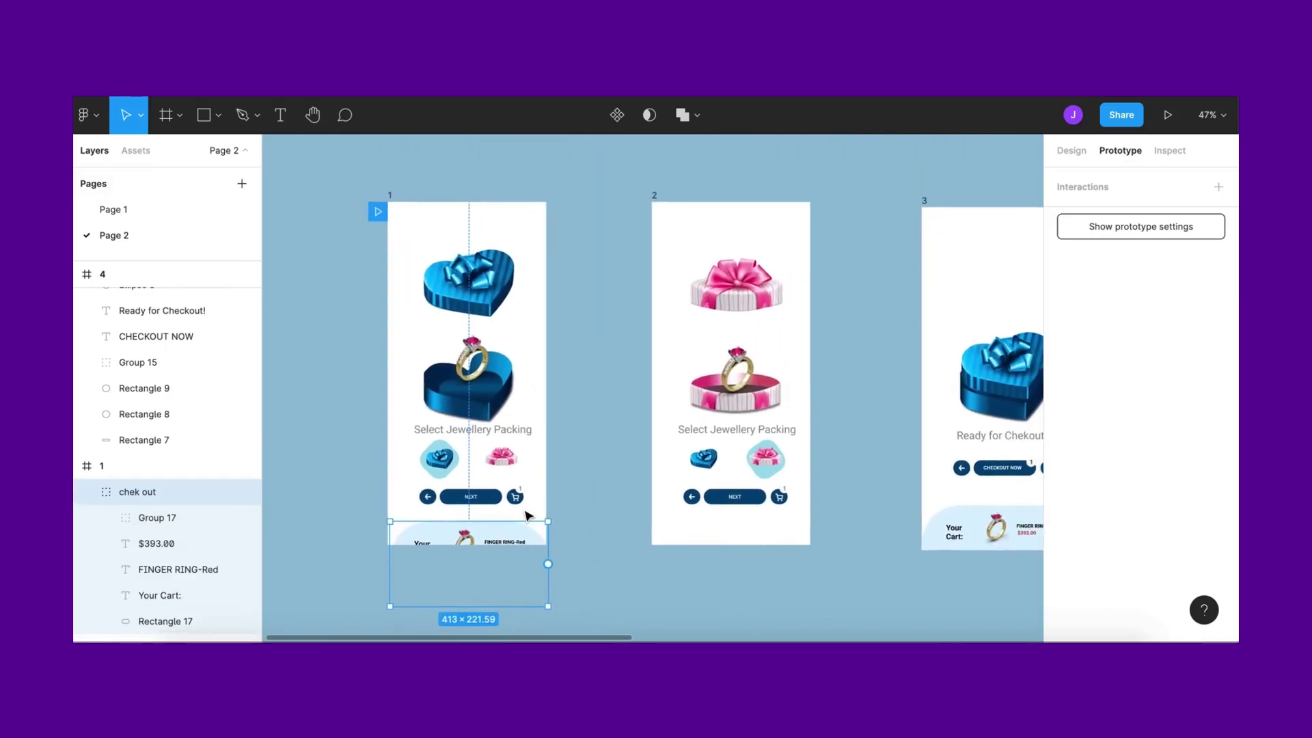
Lower frame 1's chek out copy to X 0, Y 853 and make it fully transparent through its layer opacity
{"action": "scroll", "coordinate": [528, 515], "scroll_direction": "right", "scroll_amount": 1}
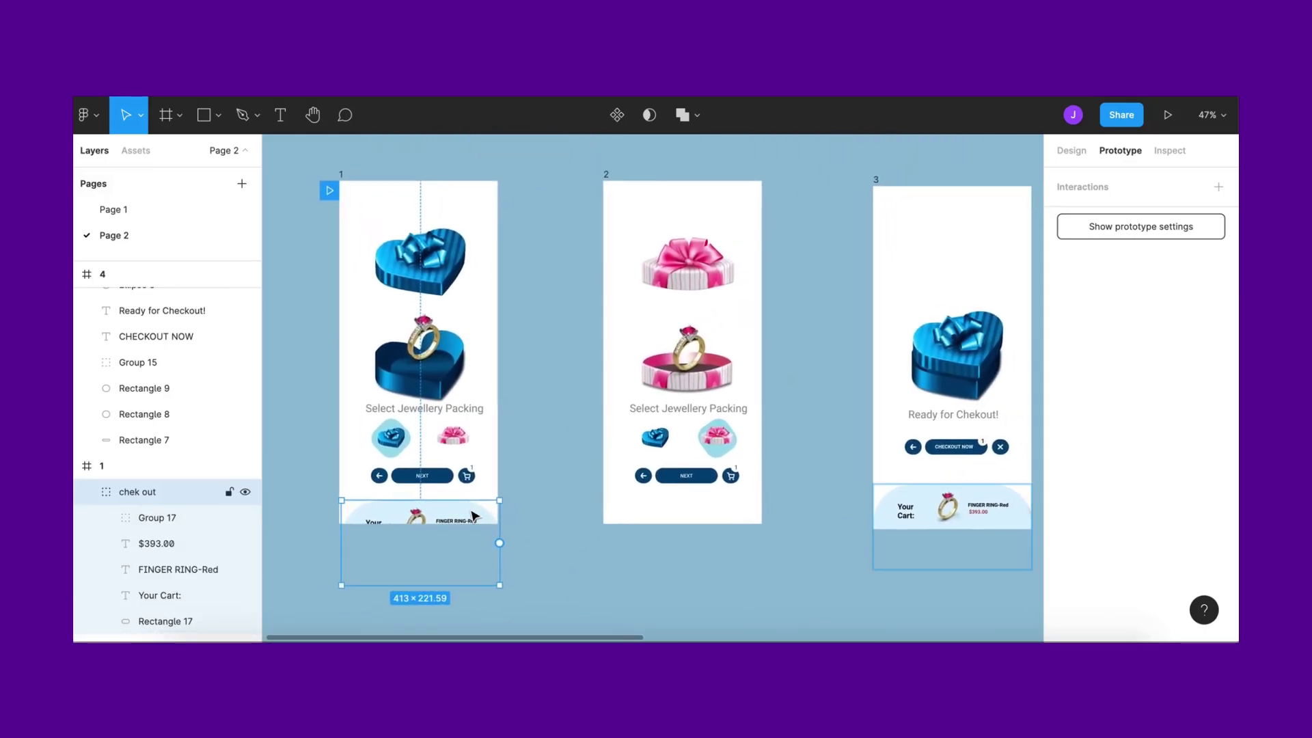
{"action": "left_click", "coordinate": [530, 506]}
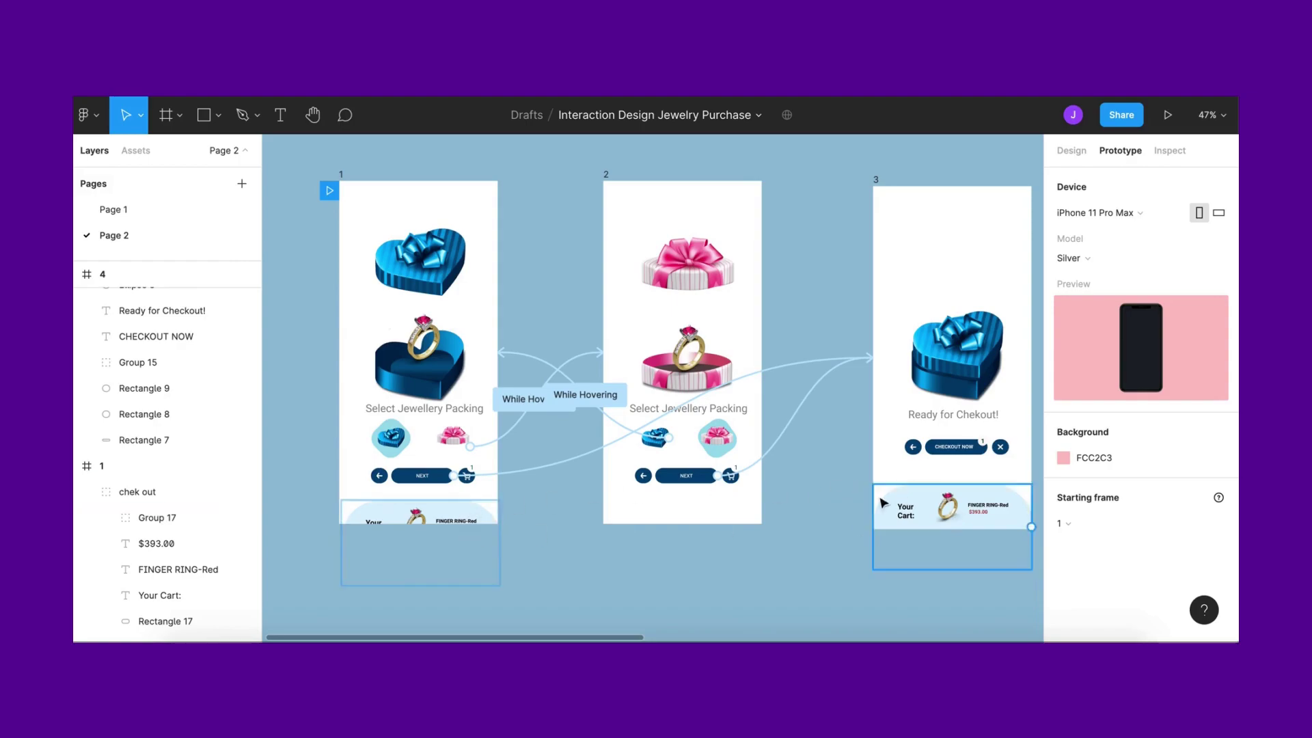
{"action": "scroll", "coordinate": [519, 526], "scroll_direction": "up", "scroll_amount": 1}
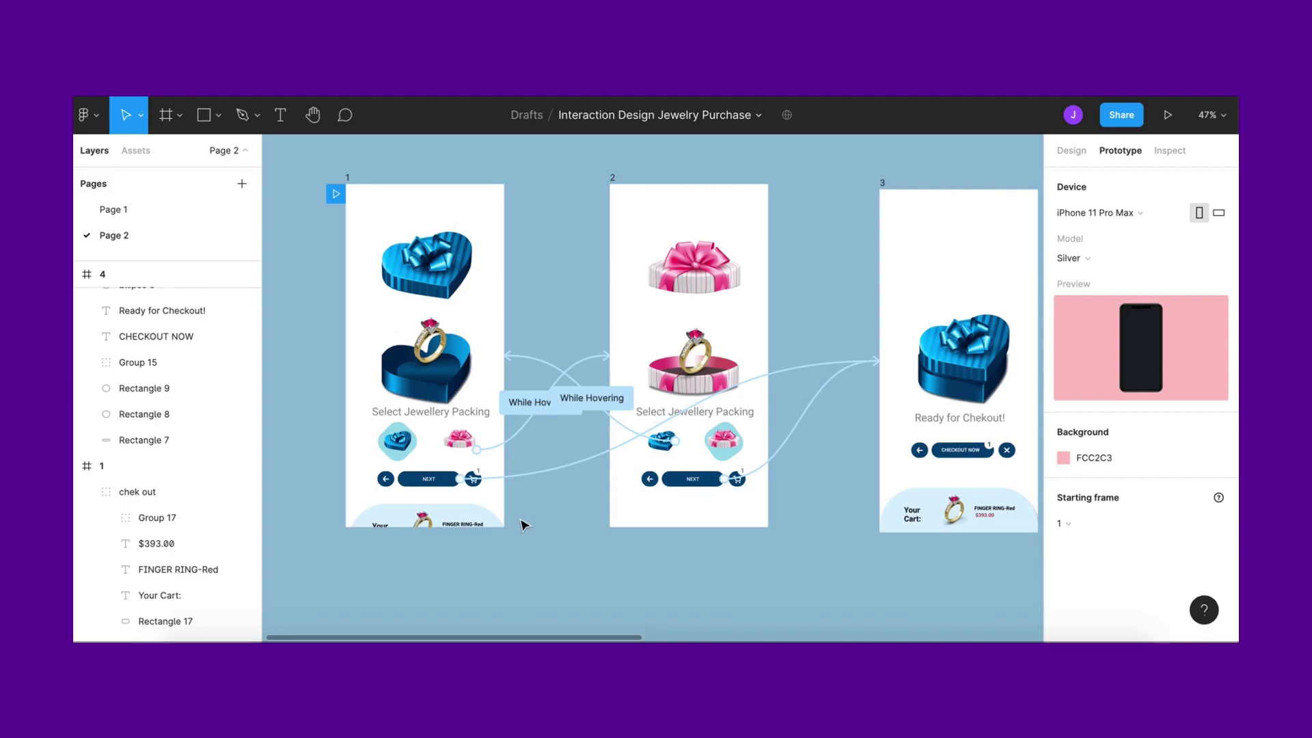
{"action": "left_click", "coordinate": [503, 542]}
{"action": "mouse_move", "coordinate": [479, 512]}
{"action": "left_mouse_down"}
{"action": "mouse_move", "coordinate": [474, 536]}
{"action": "mouse_move", "coordinate": [476, 525]}
{"action": "left_mouse_up"}
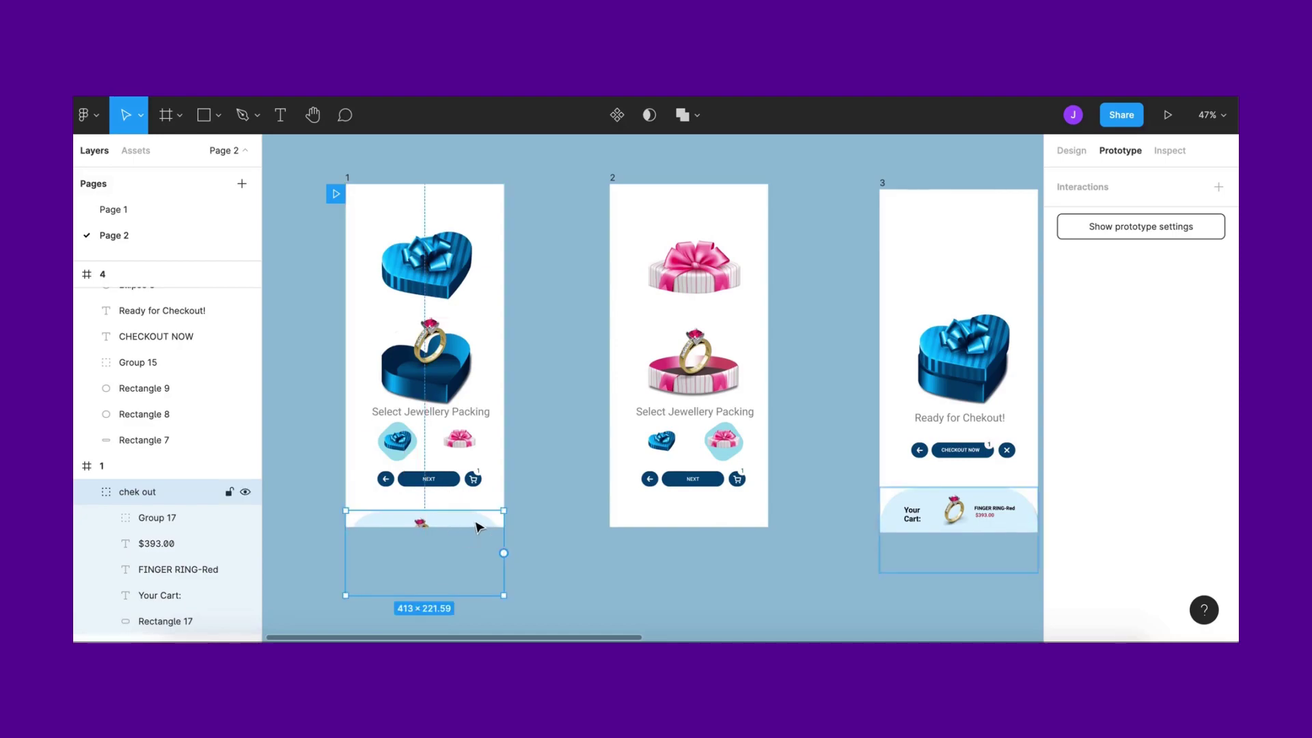
{"action": "left_click", "coordinate": [1069, 151]}
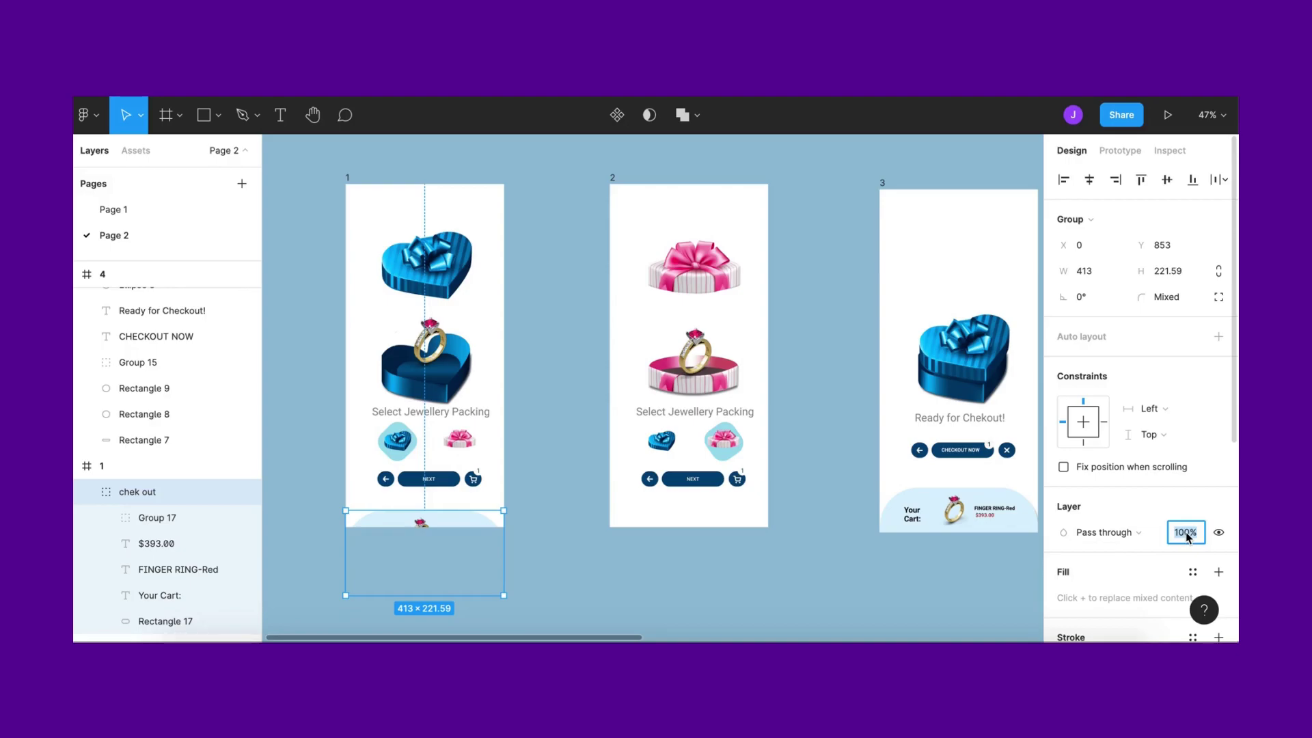
{"action": "left_click", "coordinate": [747, 540]}
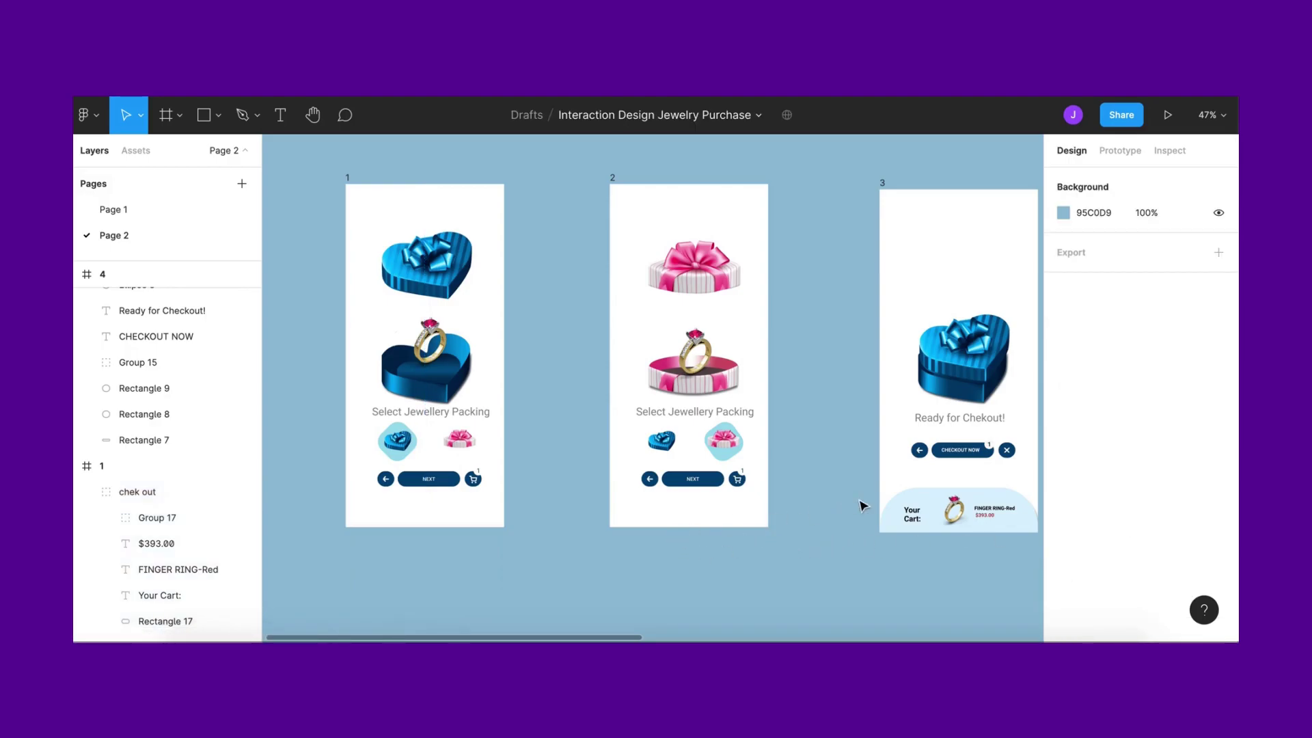
Paste the chek out group into frame 2, move it down to X 1, Y 822 and set its layer opacity to 0%
{"action": "left_click", "coordinate": [611, 177]}
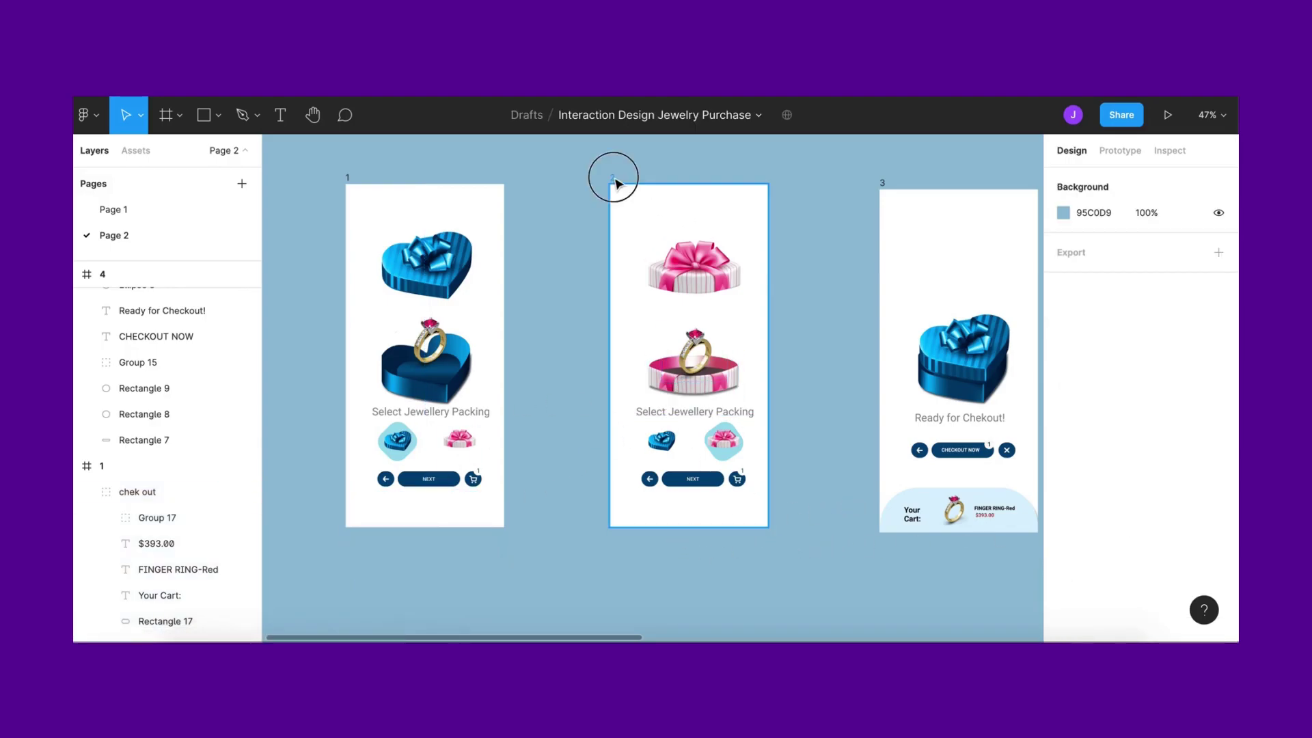
{"action": "key", "text": "ctrl+v"}
{"action": "left_click_drag", "start_coordinate": [725, 514], "coordinate": [726, 531]}
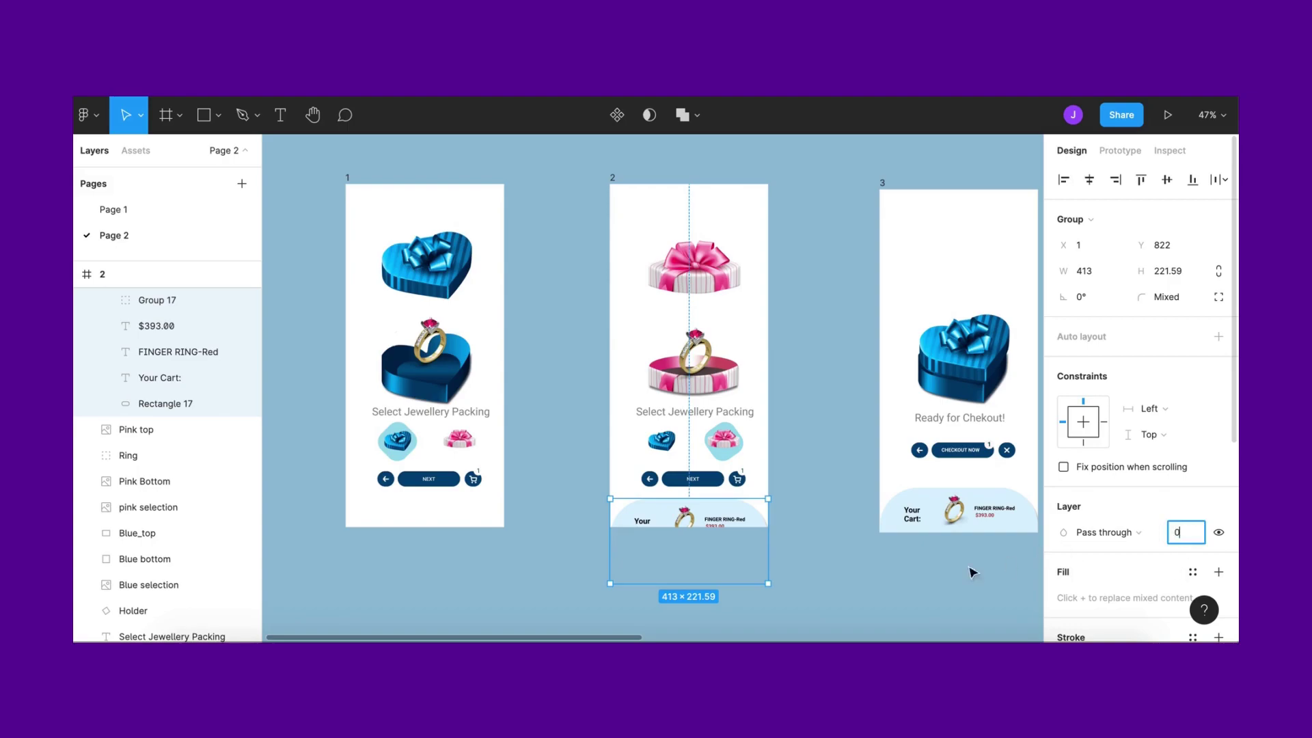
{"action": "left_click", "coordinate": [866, 571]}
Test the prototype preview by switching between the gift boxes and following NEXT to the checkout screen
{"action": "scroll", "coordinate": [867, 572], "scroll_direction": "down", "scroll_amount": 3}
{"action": "scroll", "coordinate": [854, 570], "scroll_direction": "right", "scroll_amount": 1}
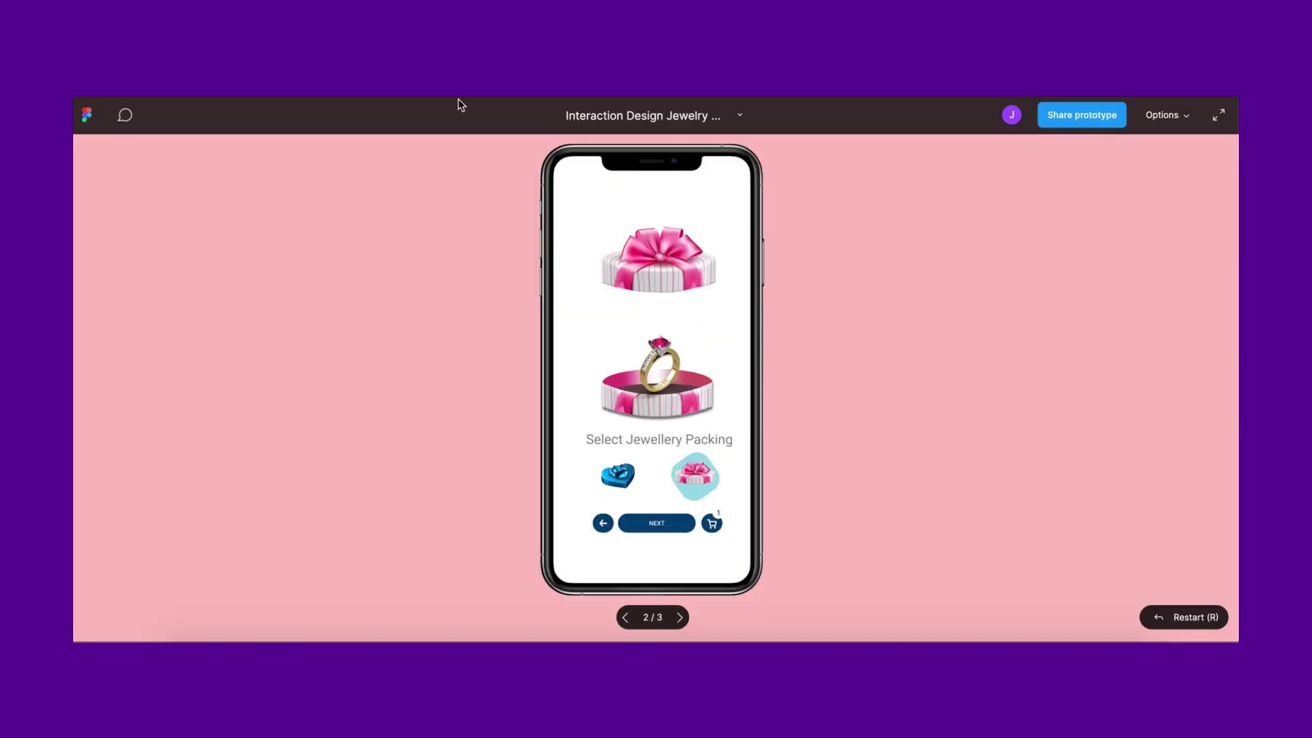
{"action": "left_click", "coordinate": [615, 469]}
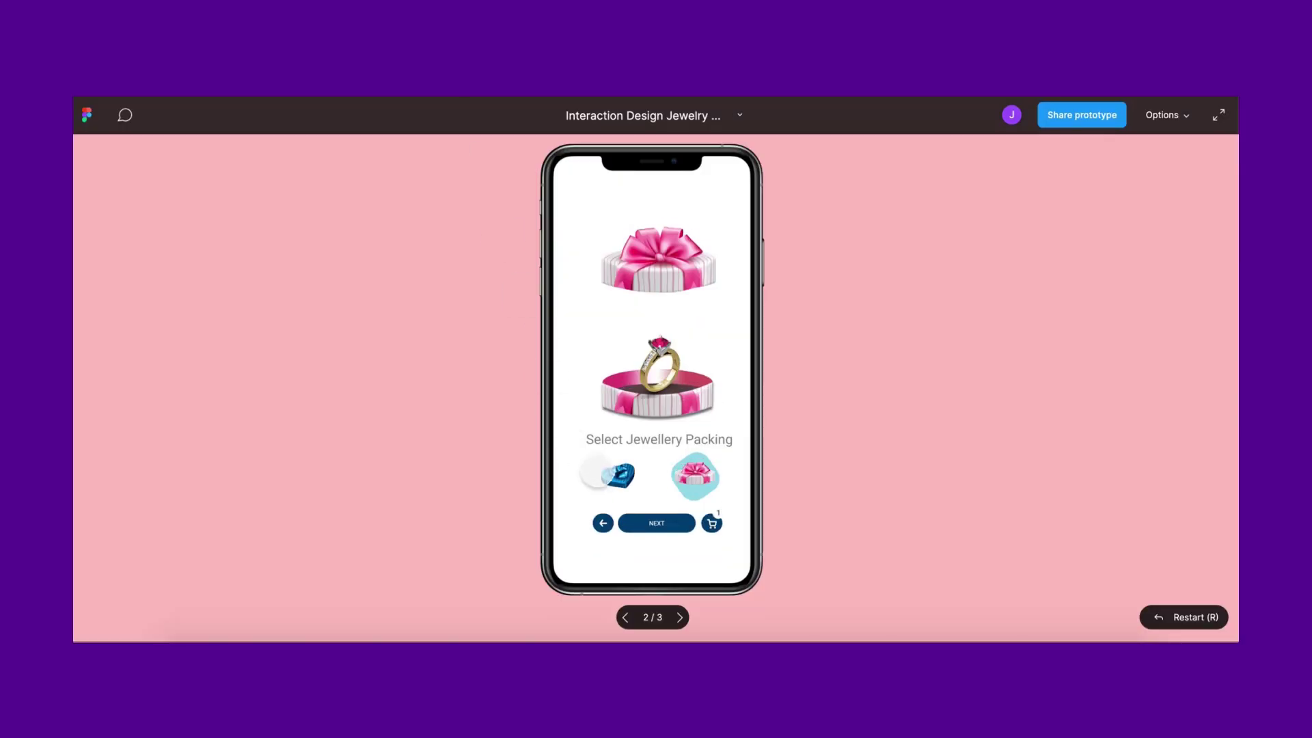
{"action": "left_click", "coordinate": [685, 523]}
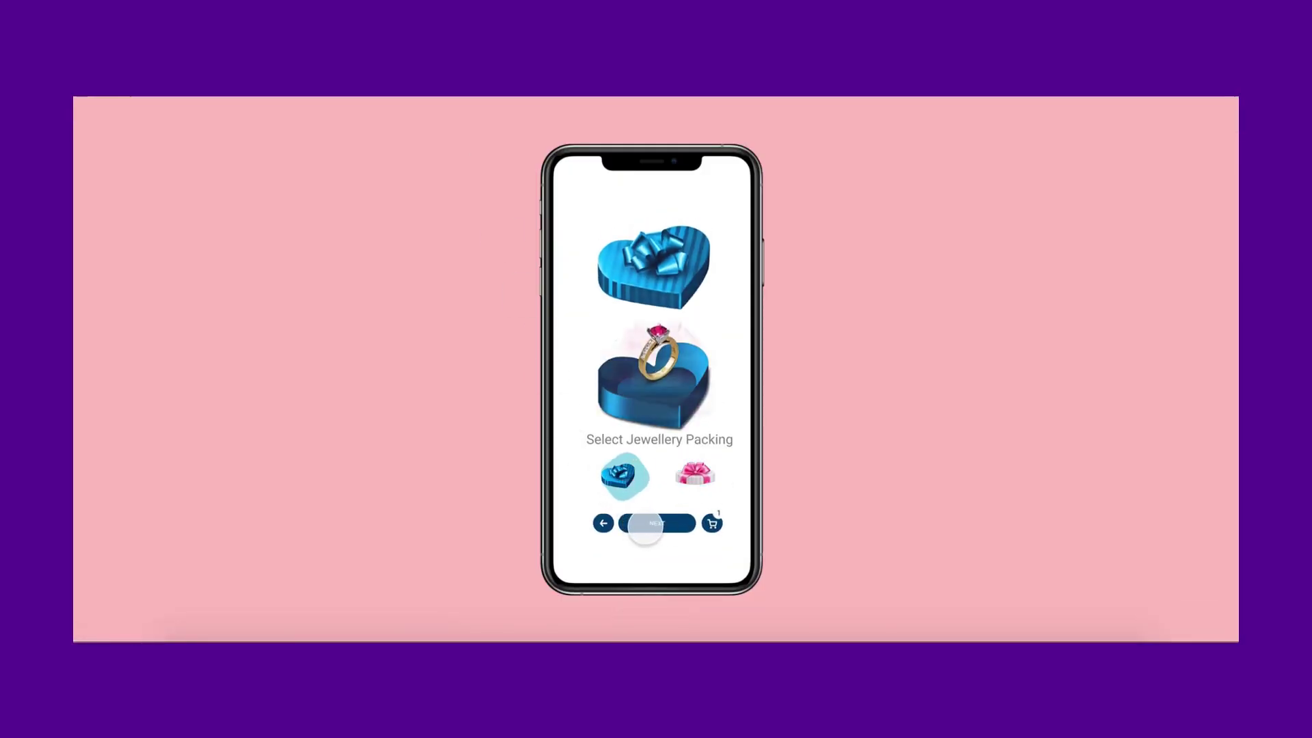
{"action": "left_click", "coordinate": [645, 525]}
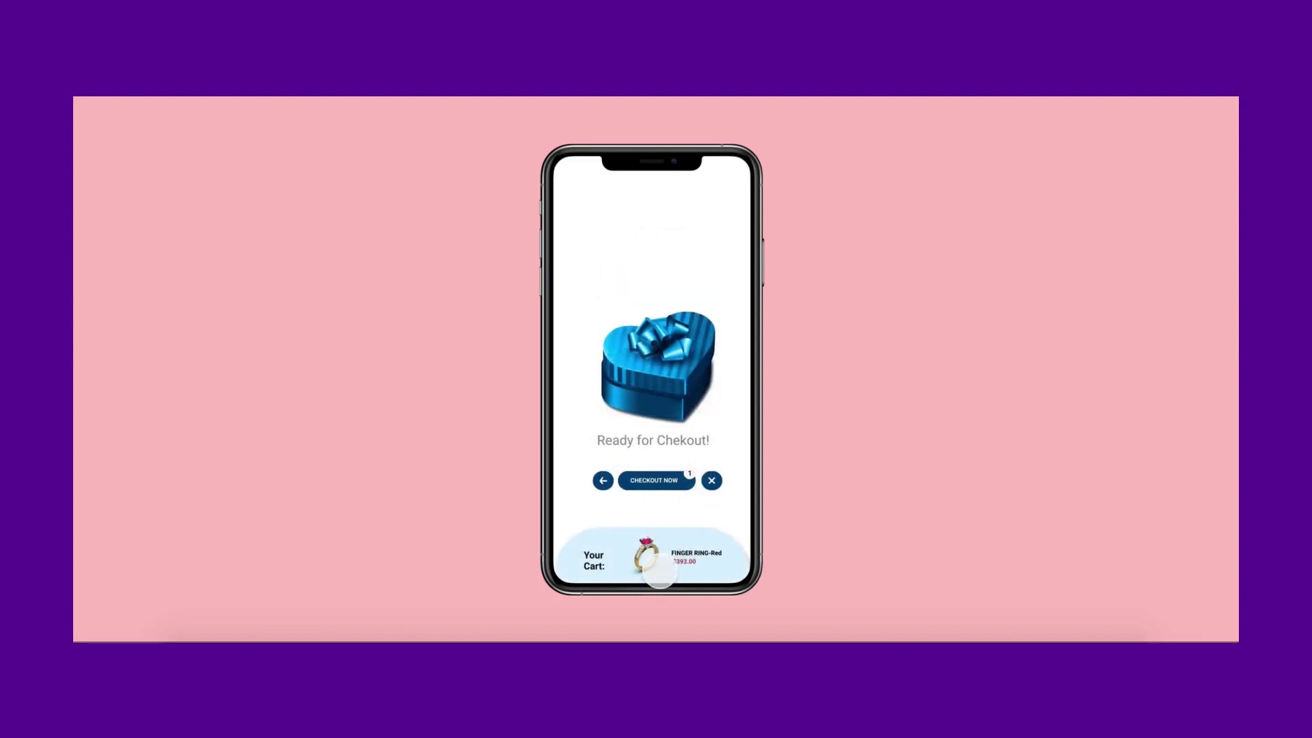
{"action": "left_click", "coordinate": [603, 480]}
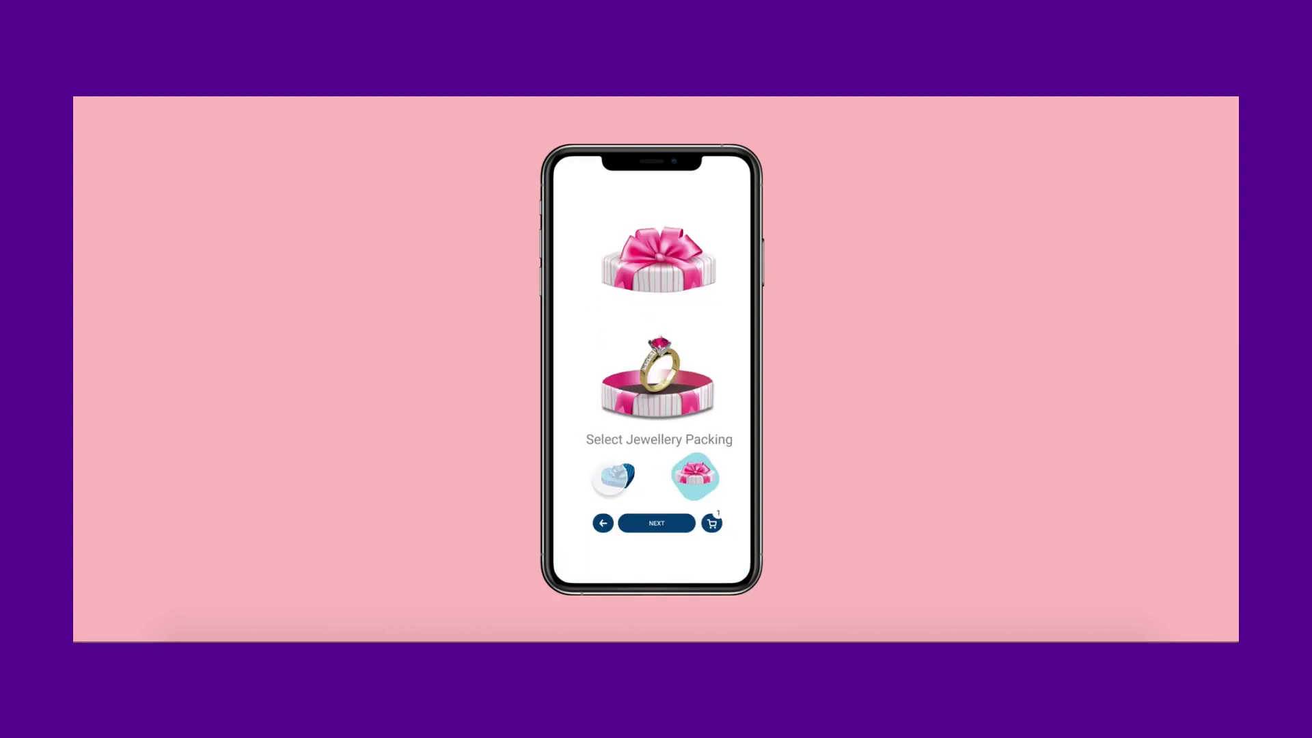
{"action": "left_click", "coordinate": [650, 524]}
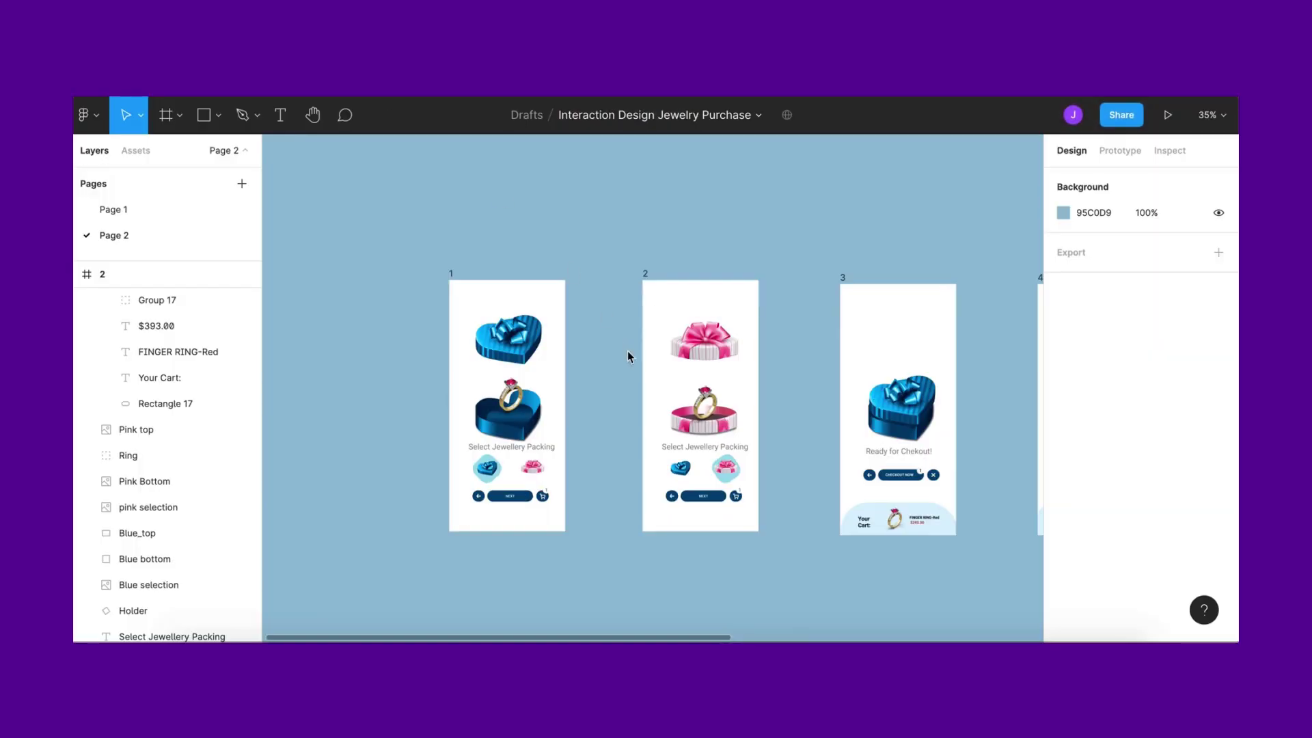
Delete the Blue_top, Ring and Blue bottom layers from frame 3
{"action": "scroll", "coordinate": [684, 382], "scroll_direction": "right", "scroll_amount": 5}
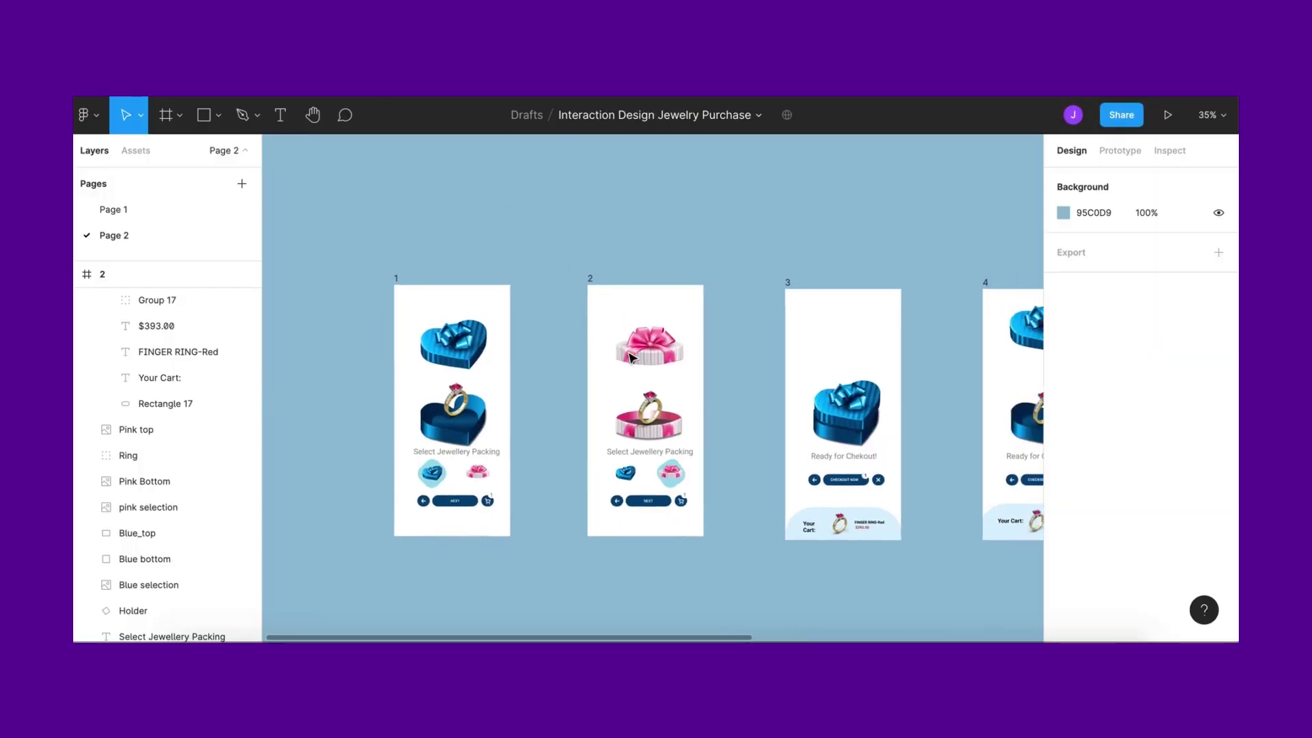
{"action": "scroll", "coordinate": [773, 417], "scroll_direction": "up", "scroll_amount": 3}
{"action": "left_click", "coordinate": [851, 435]}
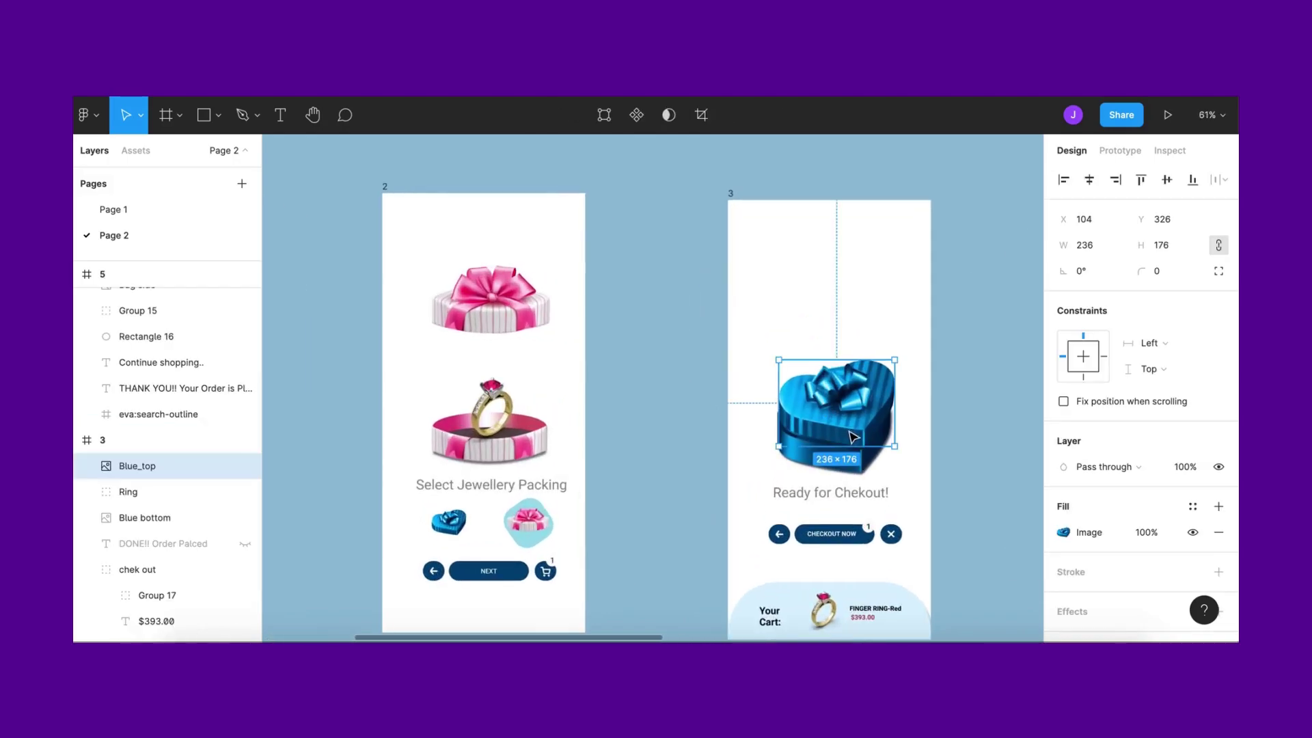
{"action": "left_click_drag", "start_coordinate": [705, 329], "coordinate": [873, 462]}
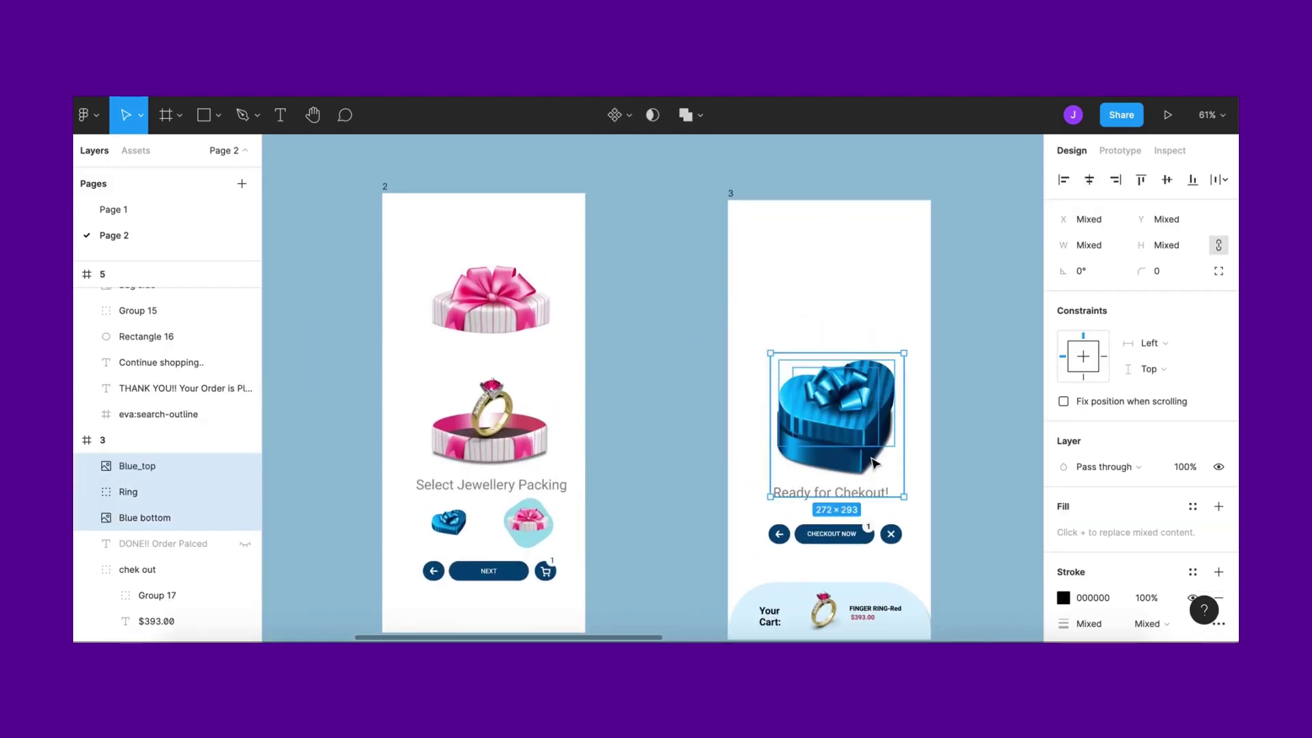
{"action": "key", "text": "Delete"}
Copy the Blue_top, Ring, Blue bottom, Pink top and Pink Bottom layers from frame 1 into frame 3
{"action": "scroll", "coordinate": [813, 462], "scroll_direction": "left", "scroll_amount": 2}
{"action": "scroll", "coordinate": [684, 465], "scroll_direction": "down", "scroll_amount": 5}
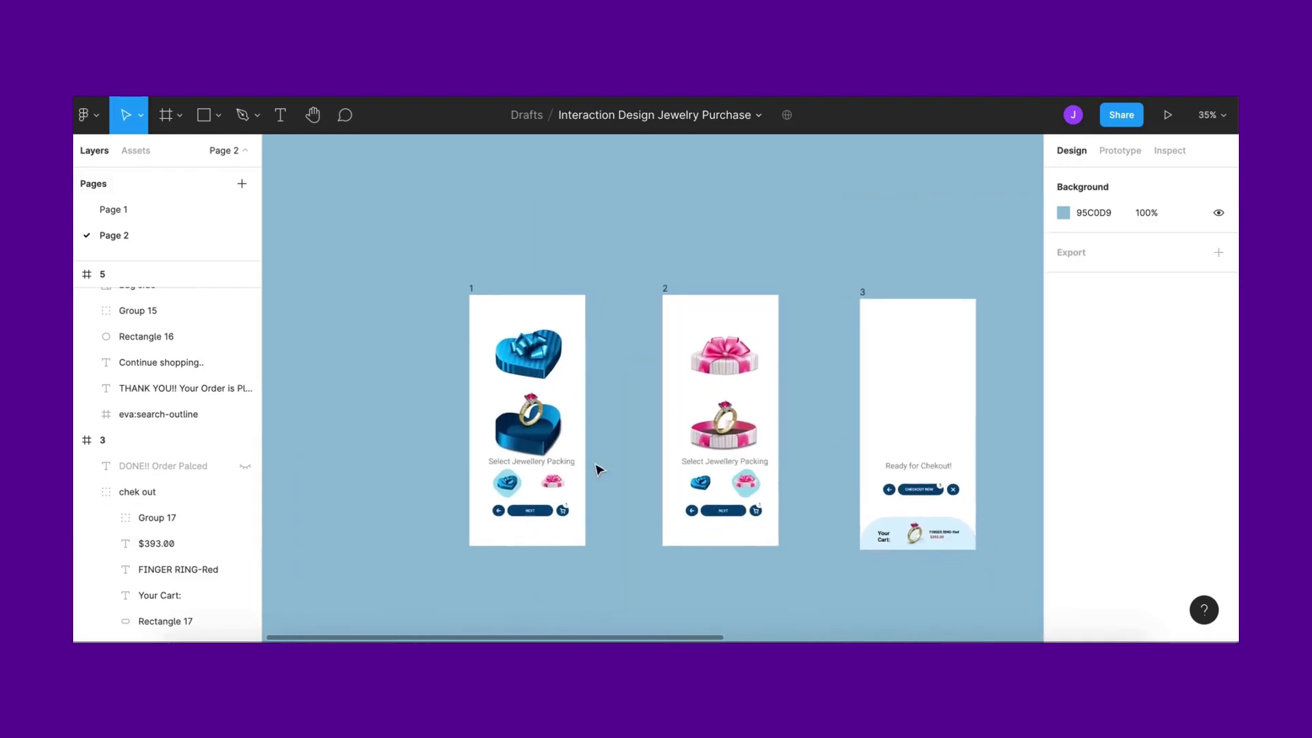
{"action": "scroll", "coordinate": [596, 469], "scroll_direction": "right", "scroll_amount": 1}
{"action": "scroll", "coordinate": [469, 338], "scroll_direction": "up", "scroll_amount": 5}
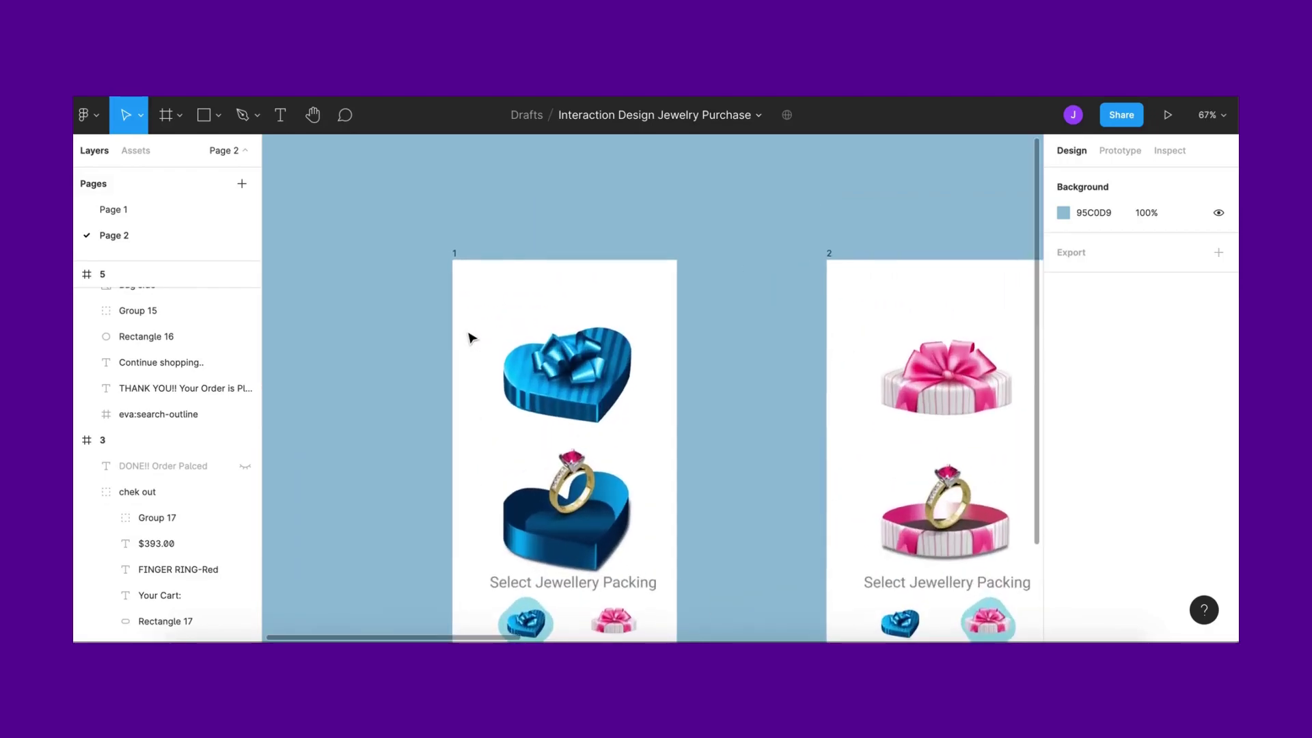
{"action": "scroll", "coordinate": [483, 328], "scroll_direction": "down", "scroll_amount": 1}
{"action": "left_click_drag", "start_coordinate": [472, 306], "coordinate": [636, 504]}
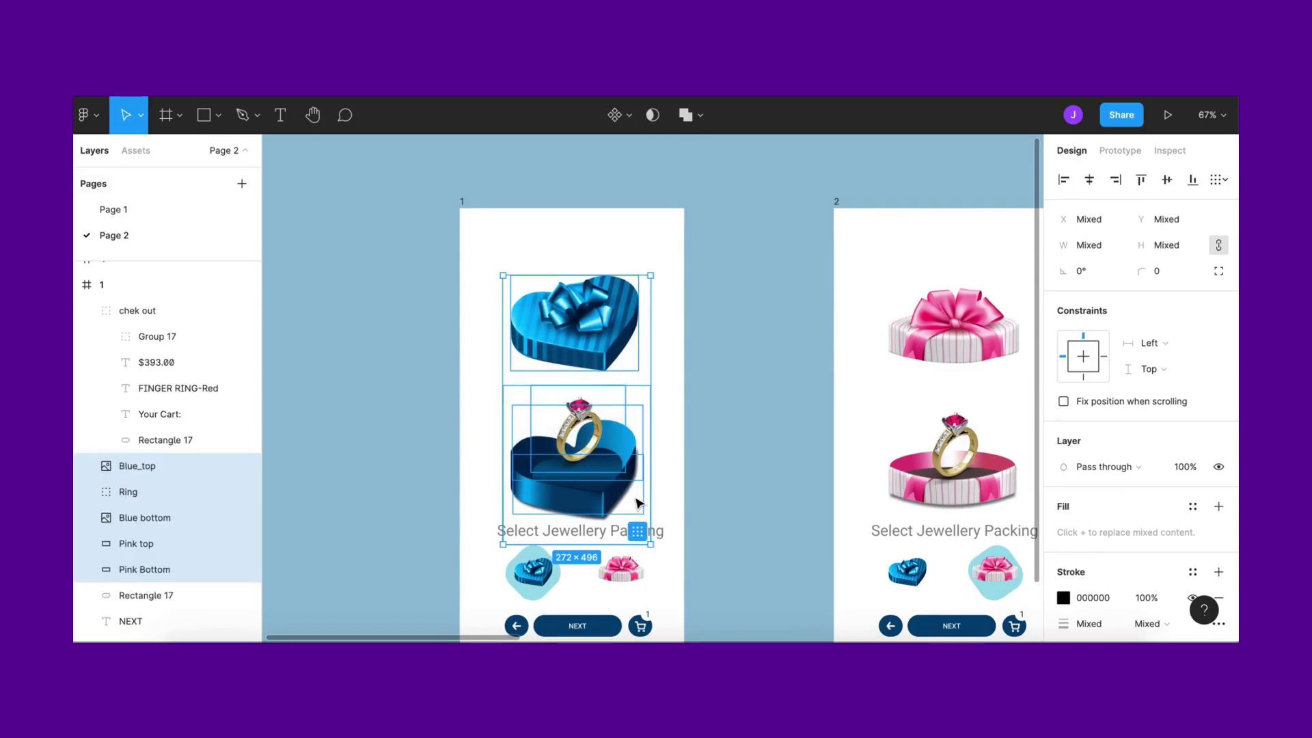
{"action": "scroll", "coordinate": [635, 504], "scroll_direction": "down", "scroll_amount": 5}
{"action": "scroll", "coordinate": [711, 333], "scroll_direction": "right", "scroll_amount": 3}
{"action": "key", "text": "ctrl+c"}
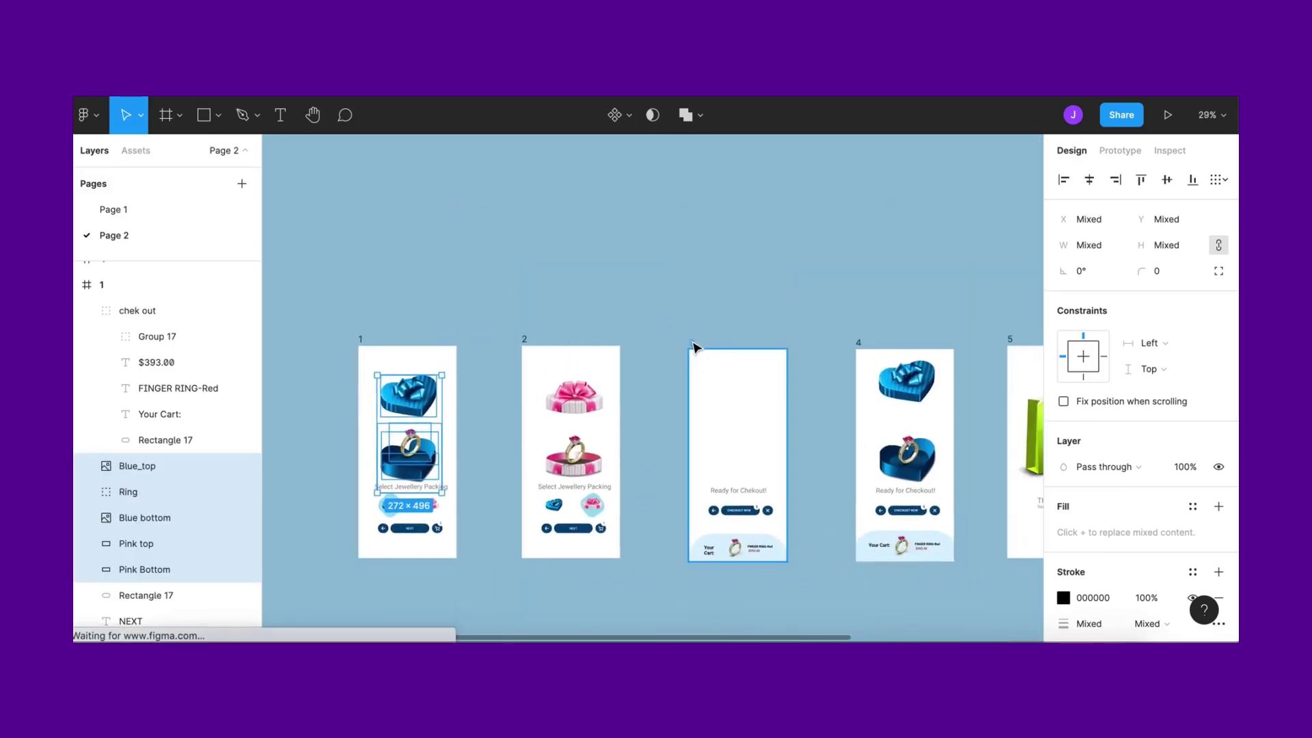
{"action": "left_click", "coordinate": [693, 342]}
{"action": "key", "text": "ctrl+v"}
{"action": "scroll", "coordinate": [743, 398], "scroll_direction": "up", "scroll_amount": 5}
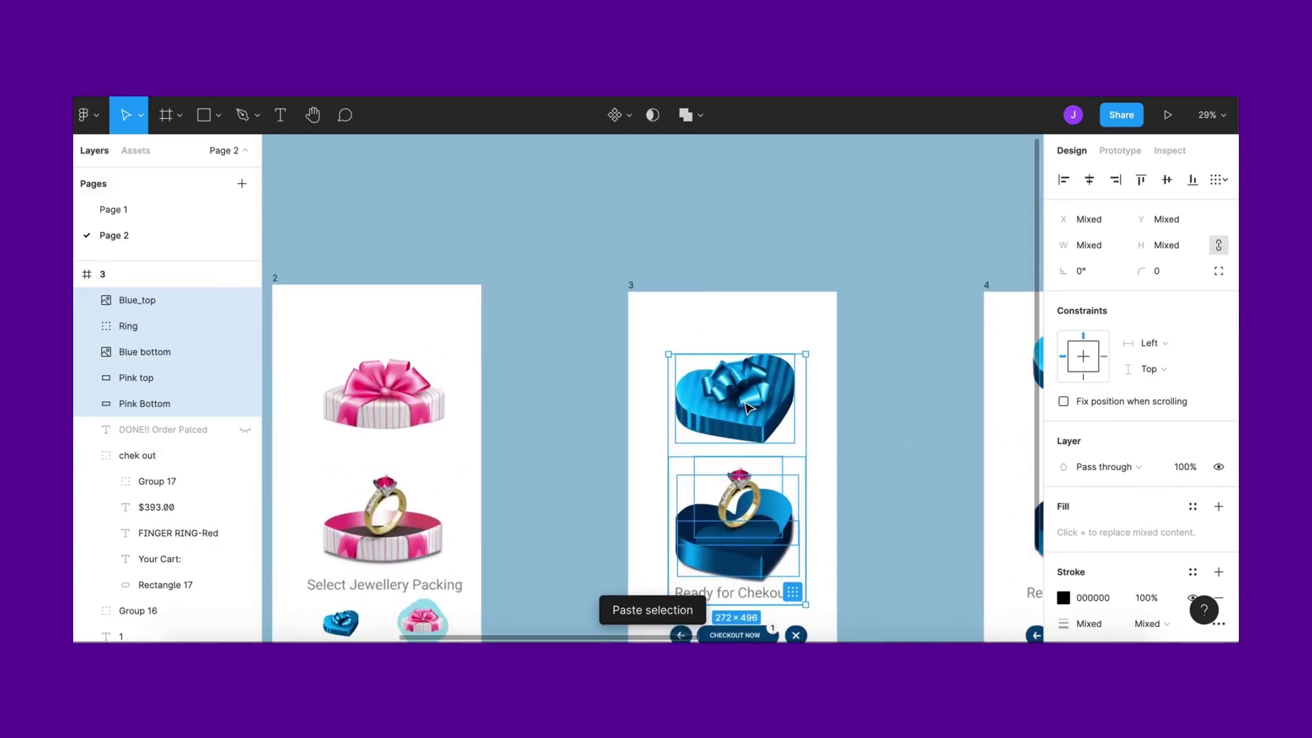
Lower the Blue_top lid in frame 3 to X 90, Y 351 so it closes the blue box over the ring
{"action": "left_click", "coordinate": [899, 387]}
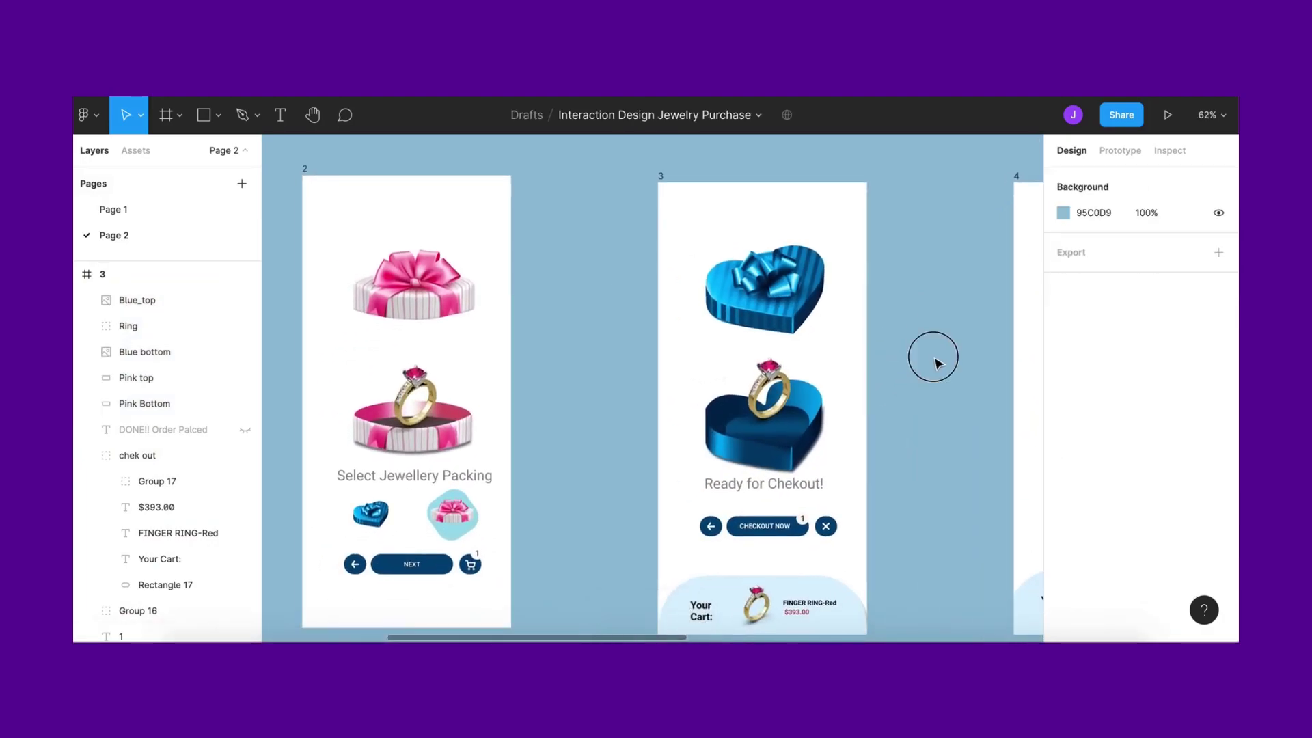
{"action": "left_click", "coordinate": [797, 303]}
{"action": "left_click_drag", "start_coordinate": [797, 307], "coordinate": [797, 411]}
{"action": "mouse_move", "coordinate": [795, 399]}
{"action": "left_mouse_down"}
{"action": "mouse_move", "coordinate": [791, 308]}
{"action": "mouse_move", "coordinate": [788, 379]}
{"action": "left_mouse_up"}
{"action": "left_click", "coordinate": [768, 395]}
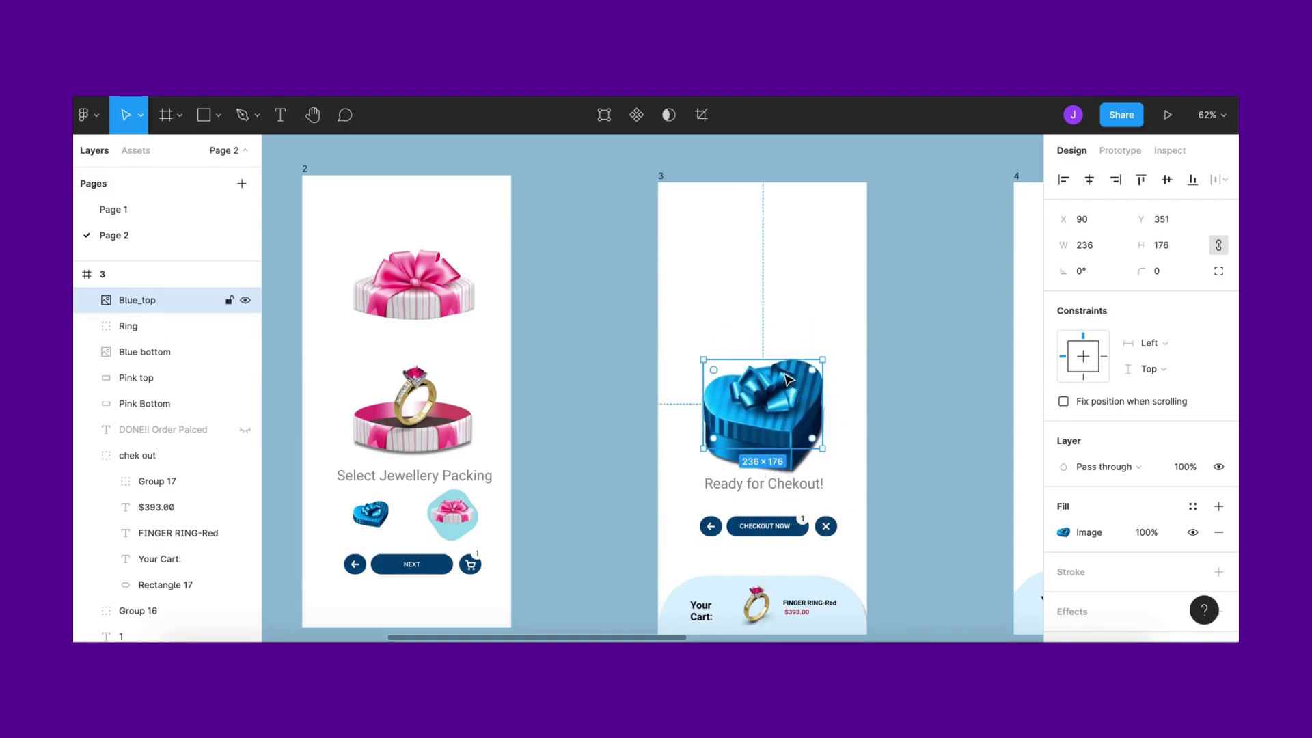
{"action": "scroll", "coordinate": [786, 379], "scroll_direction": "down", "scroll_amount": 5}
{"action": "scroll", "coordinate": [668, 463], "scroll_direction": "left", "scroll_amount": 2}
{"action": "left_click", "coordinate": [657, 476]}
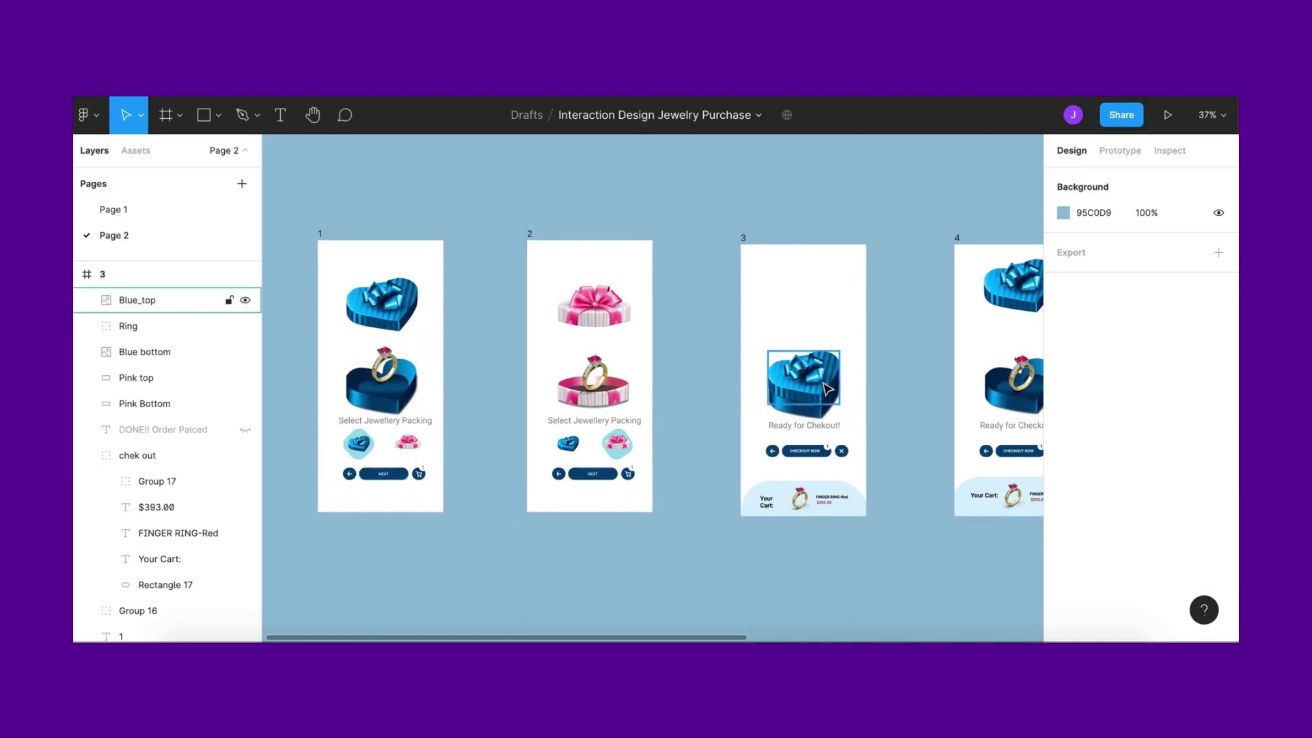
Switch to the prototype preview and restart it to test the box selection and the checkout transition
{"action": "left_click", "coordinate": [741, 236]}
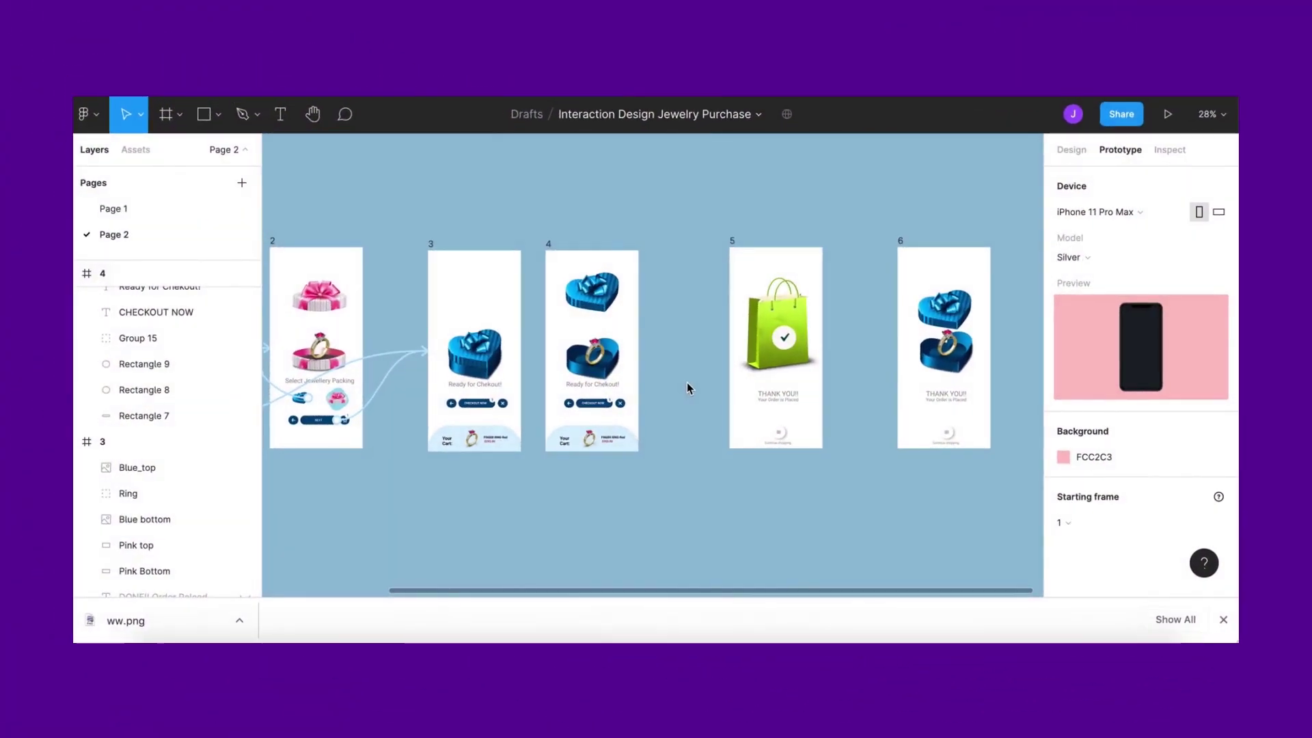
{"action": "left_click", "coordinate": [491, 99]}
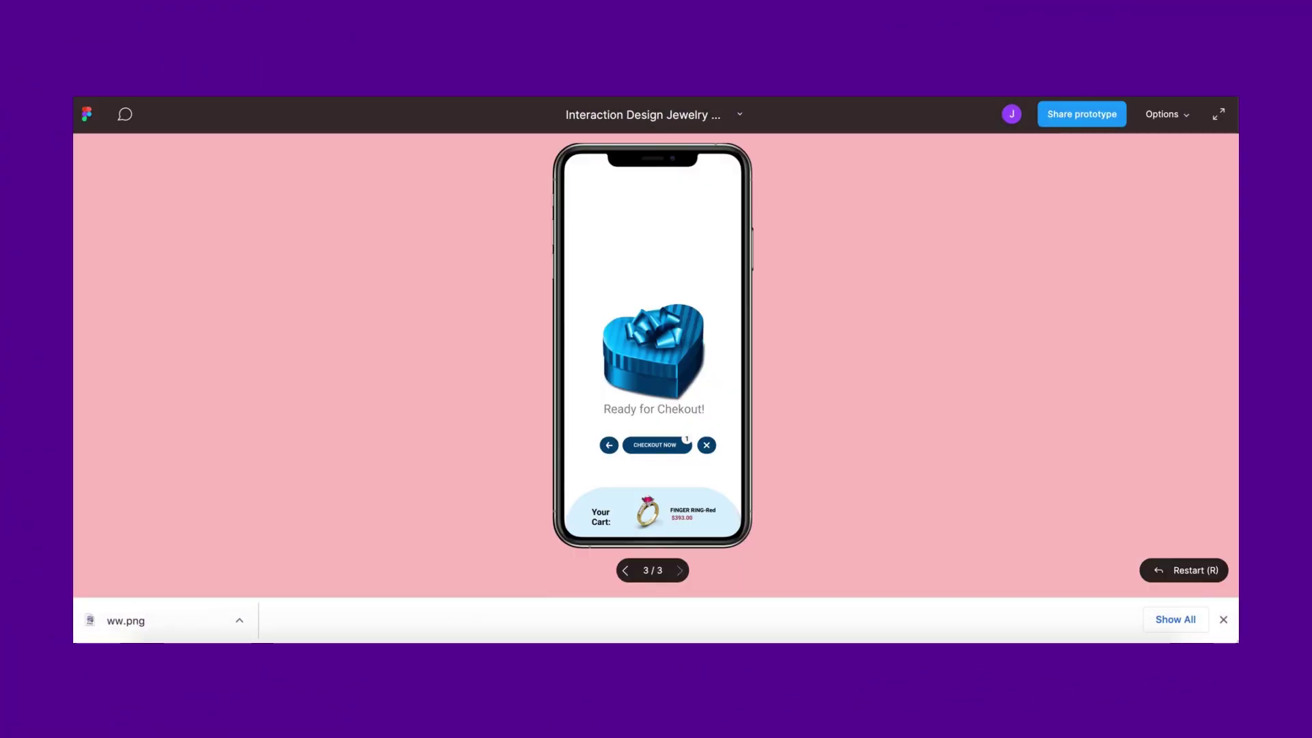
{"action": "key", "text": "r"}
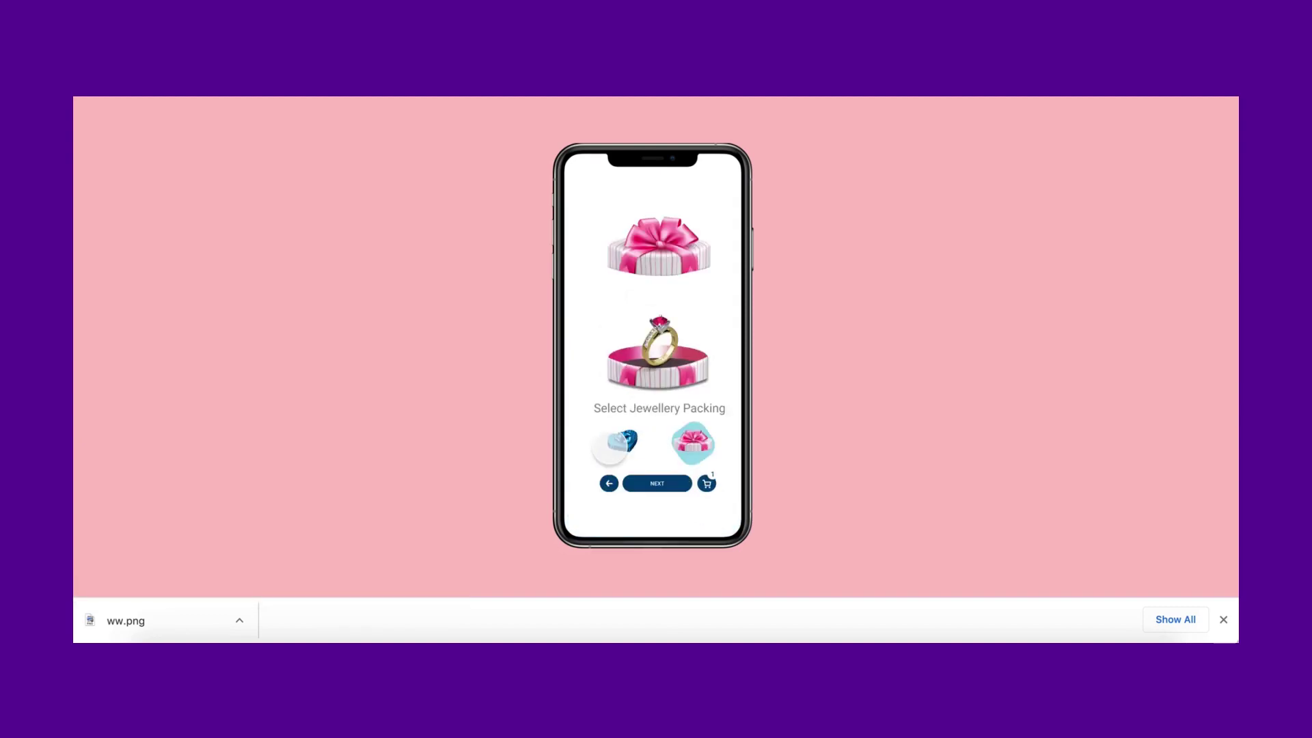
Test the NEXT button's checkout transition with each jewelry box selected in the prototype preview
{"action": "left_click", "coordinate": [649, 483]}
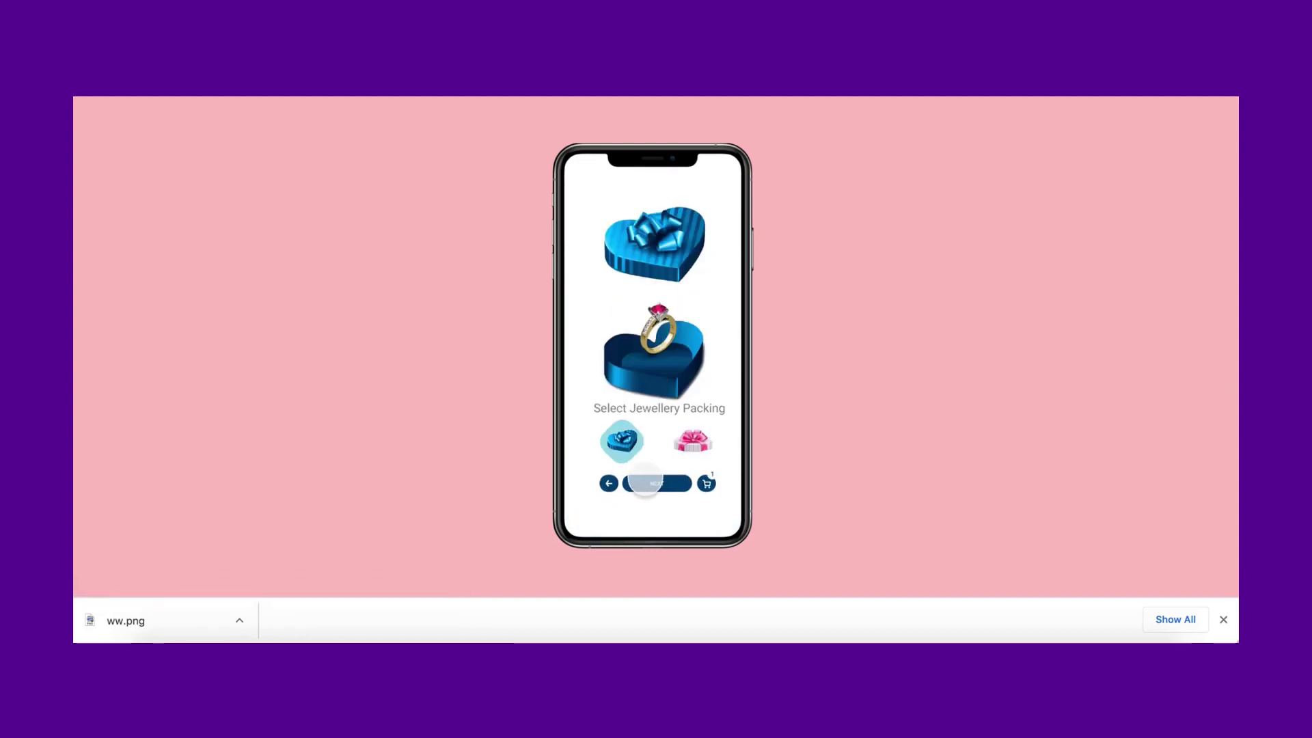
{"action": "left_click", "coordinate": [649, 482]}
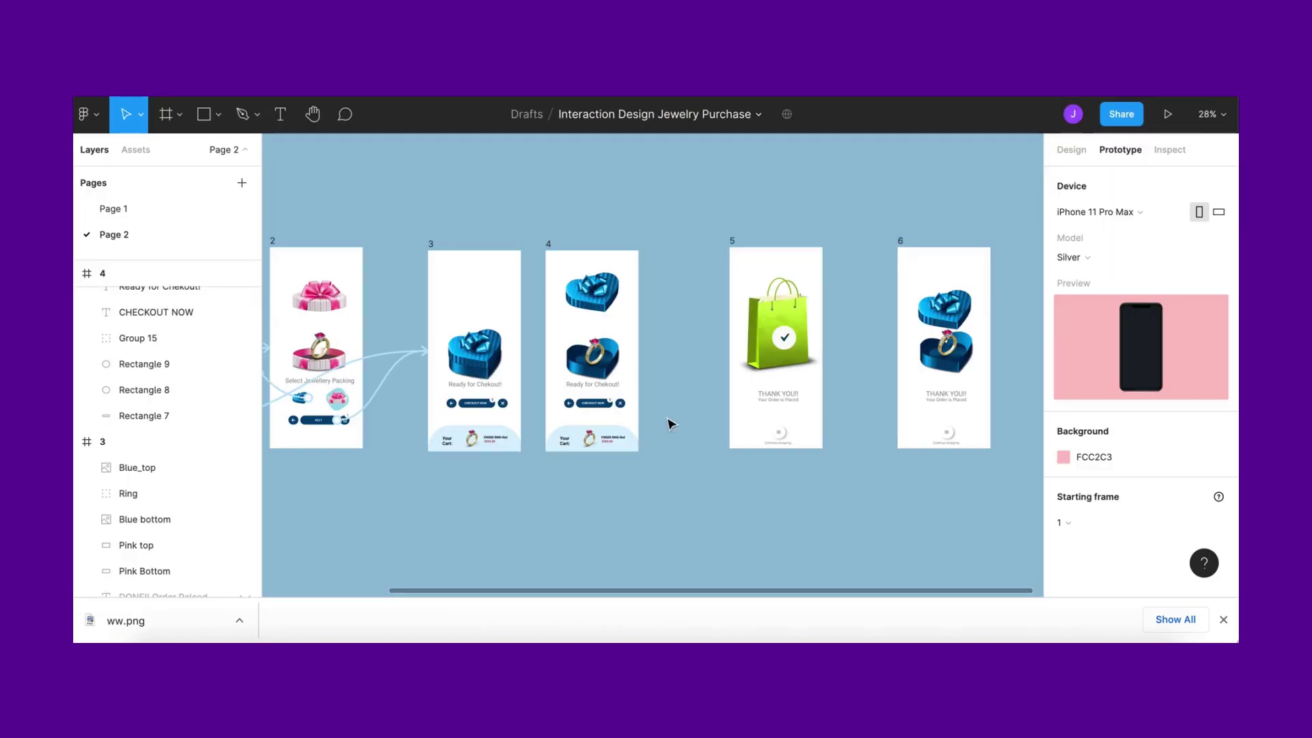
Delete all visible layers from frame 4, including the blue box, ring, checkout buttons and cart section
{"action": "scroll", "coordinate": [668, 424], "scroll_direction": "up", "scroll_amount": 5}
{"action": "scroll", "coordinate": [585, 386], "scroll_direction": "left", "scroll_amount": 2}
{"action": "scroll", "coordinate": [585, 383], "scroll_direction": "up", "scroll_amount": 2}
{"action": "left_click", "coordinate": [448, 189]}
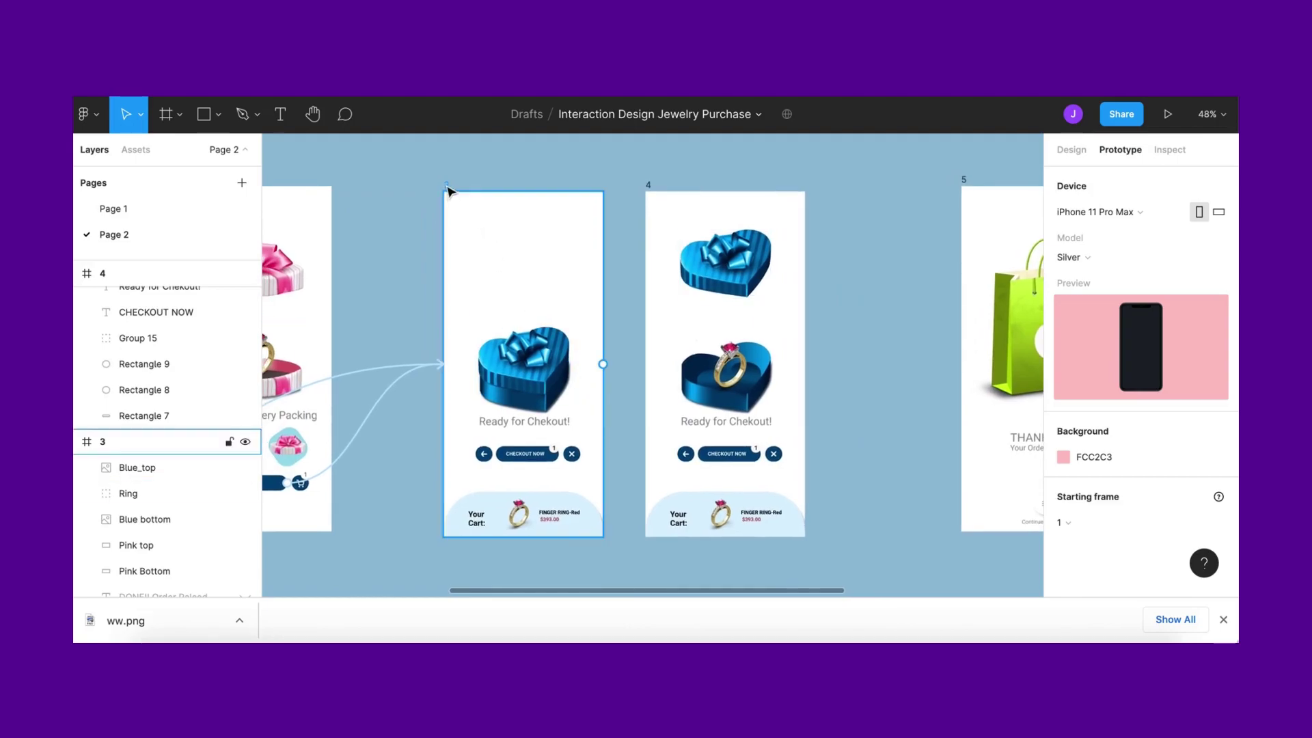
{"action": "left_click", "coordinate": [448, 188]}
{"action": "left_click", "coordinate": [648, 186]}
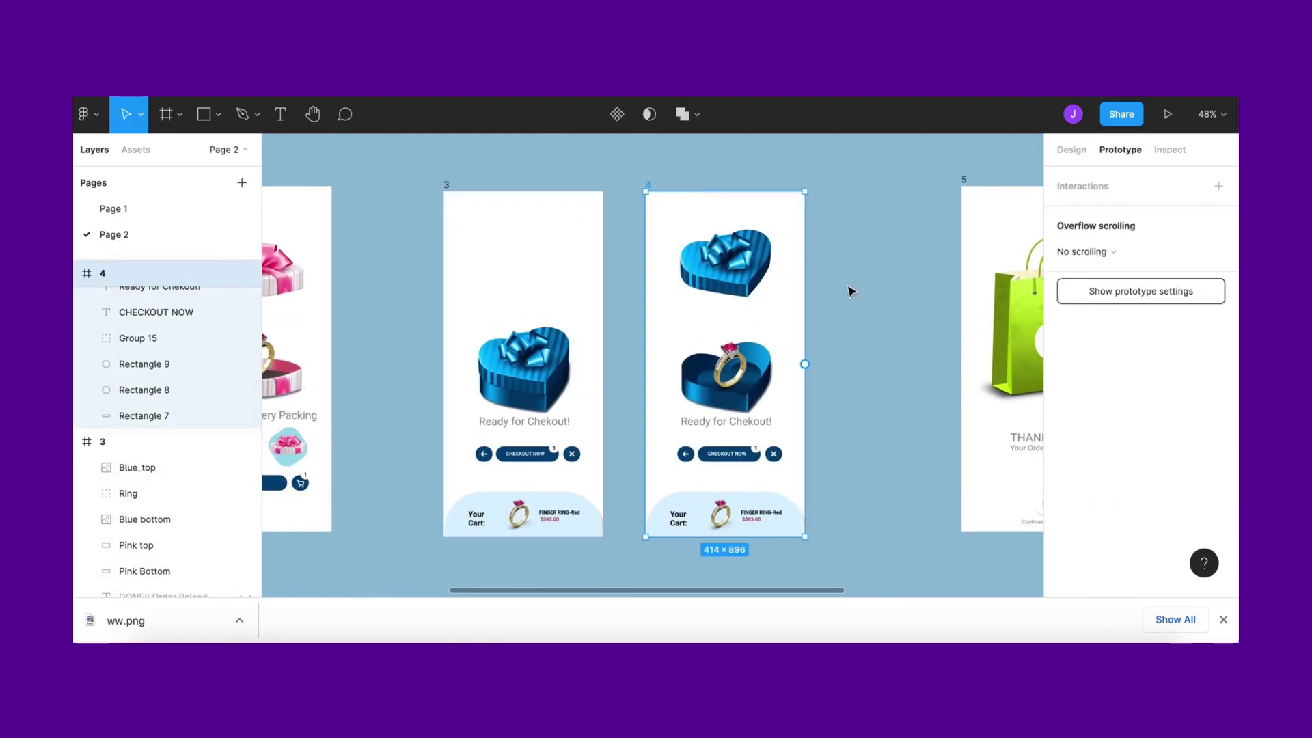
{"action": "left_click", "coordinate": [846, 371]}
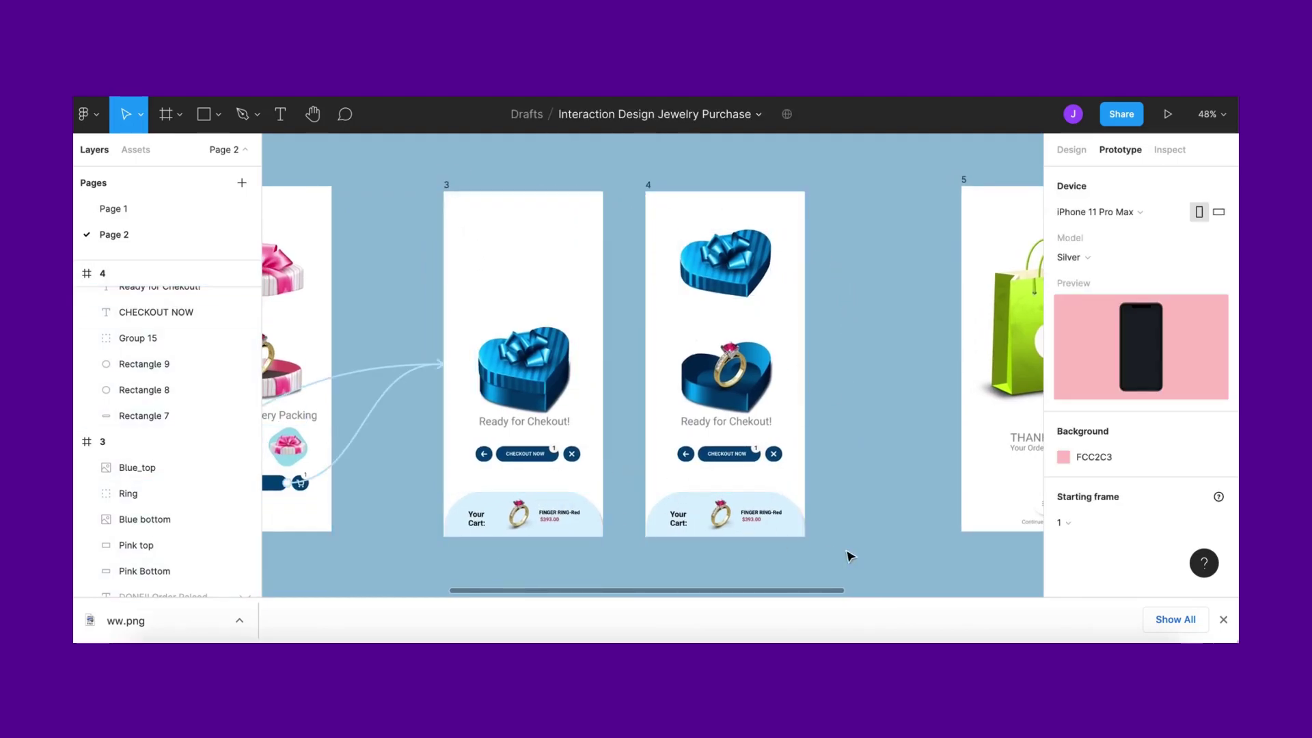
{"action": "left_click_drag", "start_coordinate": [846, 521], "coordinate": [694, 253]}
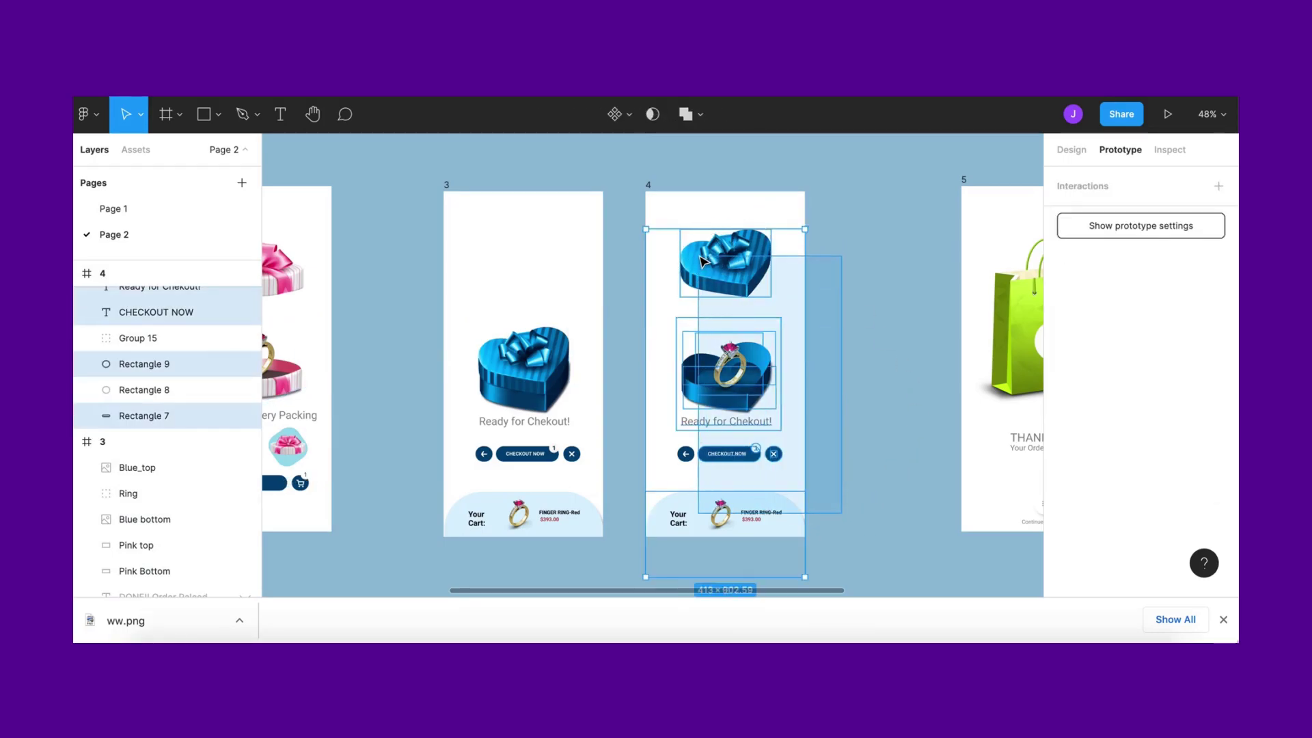
{"action": "key", "text": "Delete"}
{"action": "left_click_drag", "start_coordinate": [724, 473], "coordinate": [654, 424]}
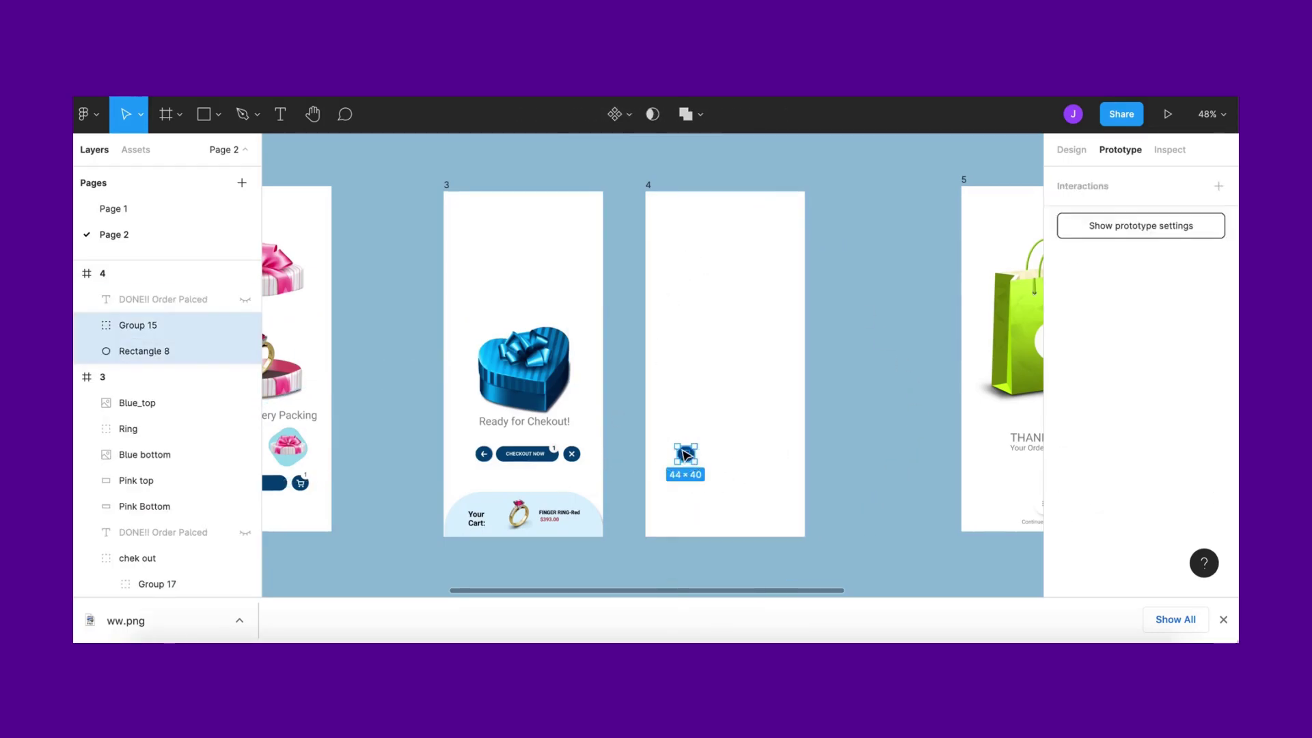
{"action": "key", "text": "Delete"}
Copy the visible layers of frame 3, including the closed blue box and cart section, into frame 4
{"action": "left_click_drag", "start_coordinate": [611, 274], "coordinate": [441, 540]}
{"action": "left_click", "coordinate": [1071, 150]}
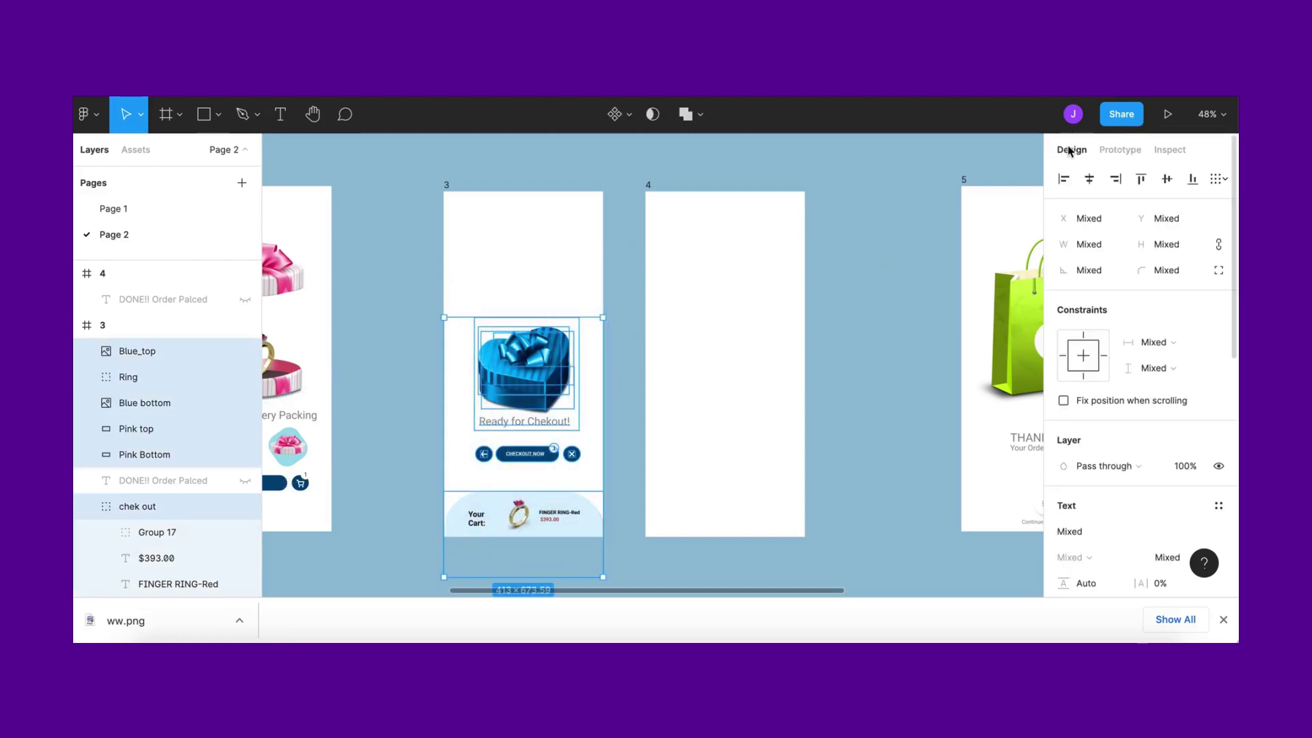
{"action": "key", "text": "ctrl+c"}
{"action": "left_click", "coordinate": [650, 194]}
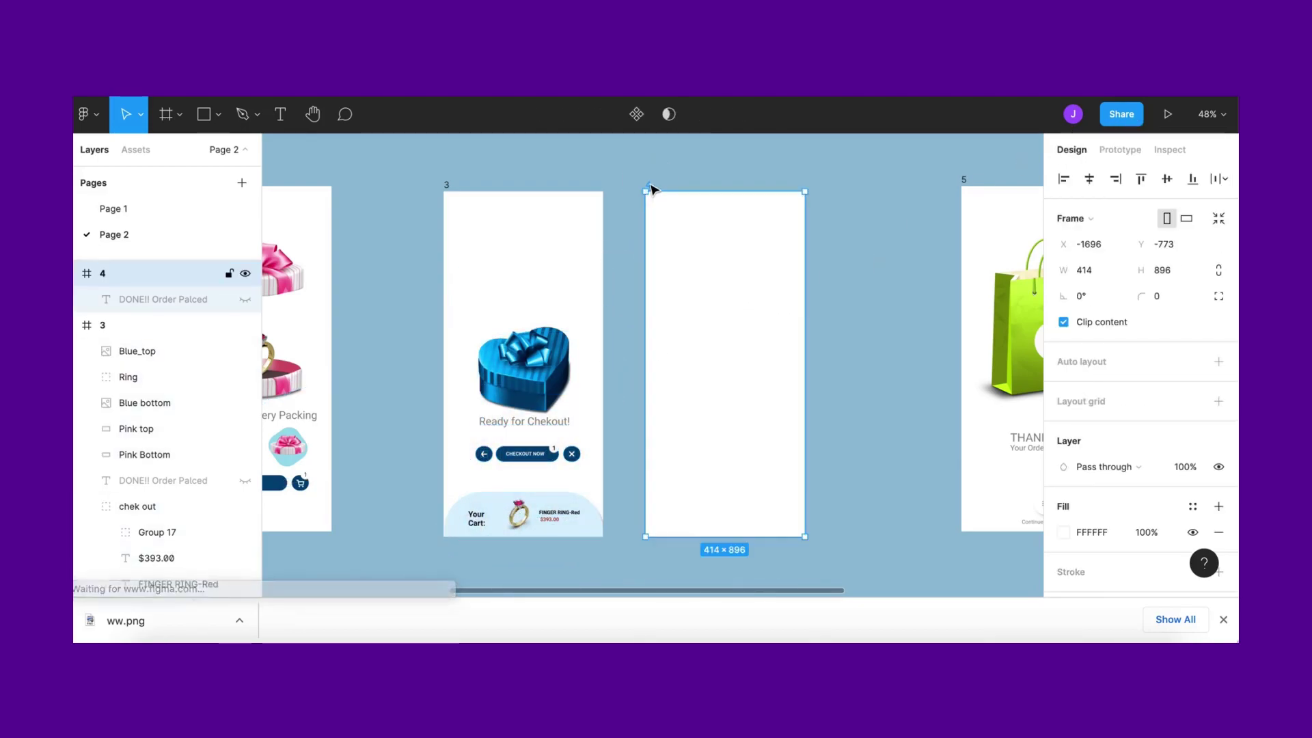
{"action": "key", "text": "ctrl+v"}
{"action": "left_click", "coordinate": [853, 316]}
{"action": "scroll", "coordinate": [618, 375], "scroll_direction": "up", "scroll_amount": 1}
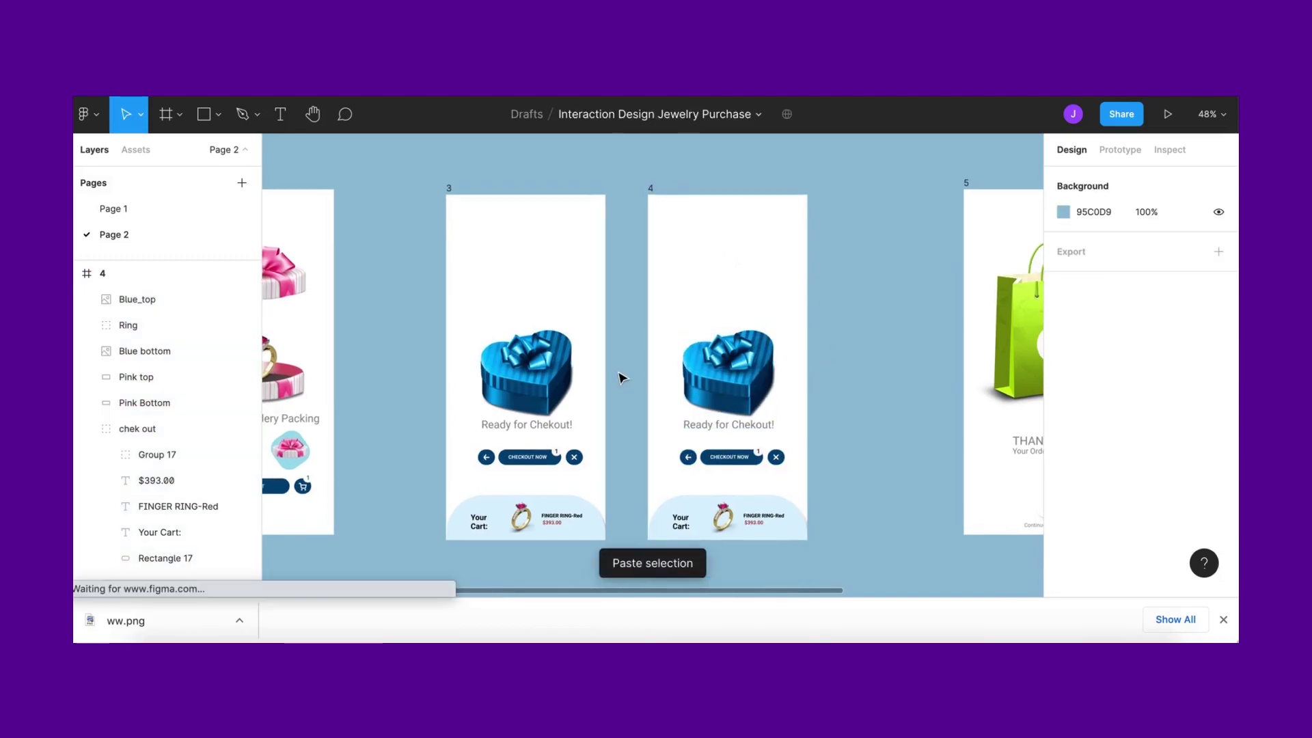
Raise the Blue_top lid in frame 4 well above the ring so the blue box is open
{"action": "left_click_drag", "start_coordinate": [733, 400], "coordinate": [736, 298]}
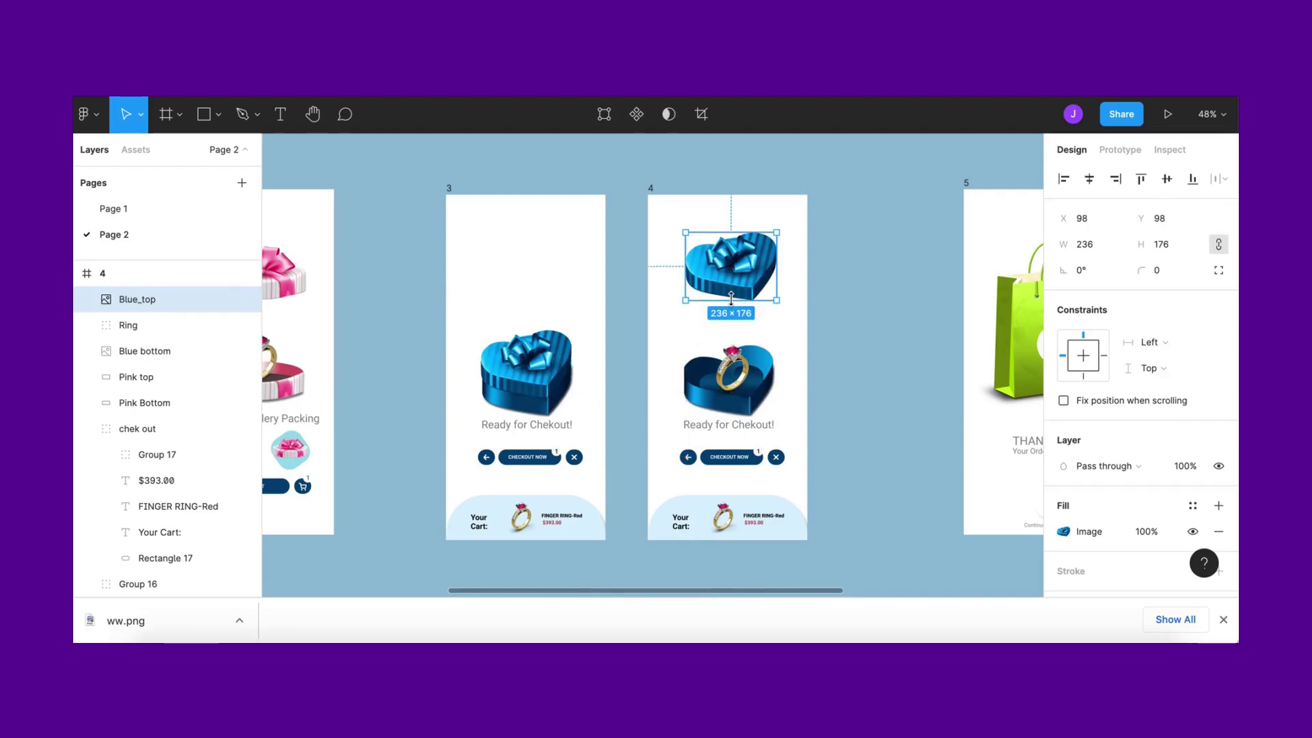
{"action": "key", "text": "ctrl+z"}
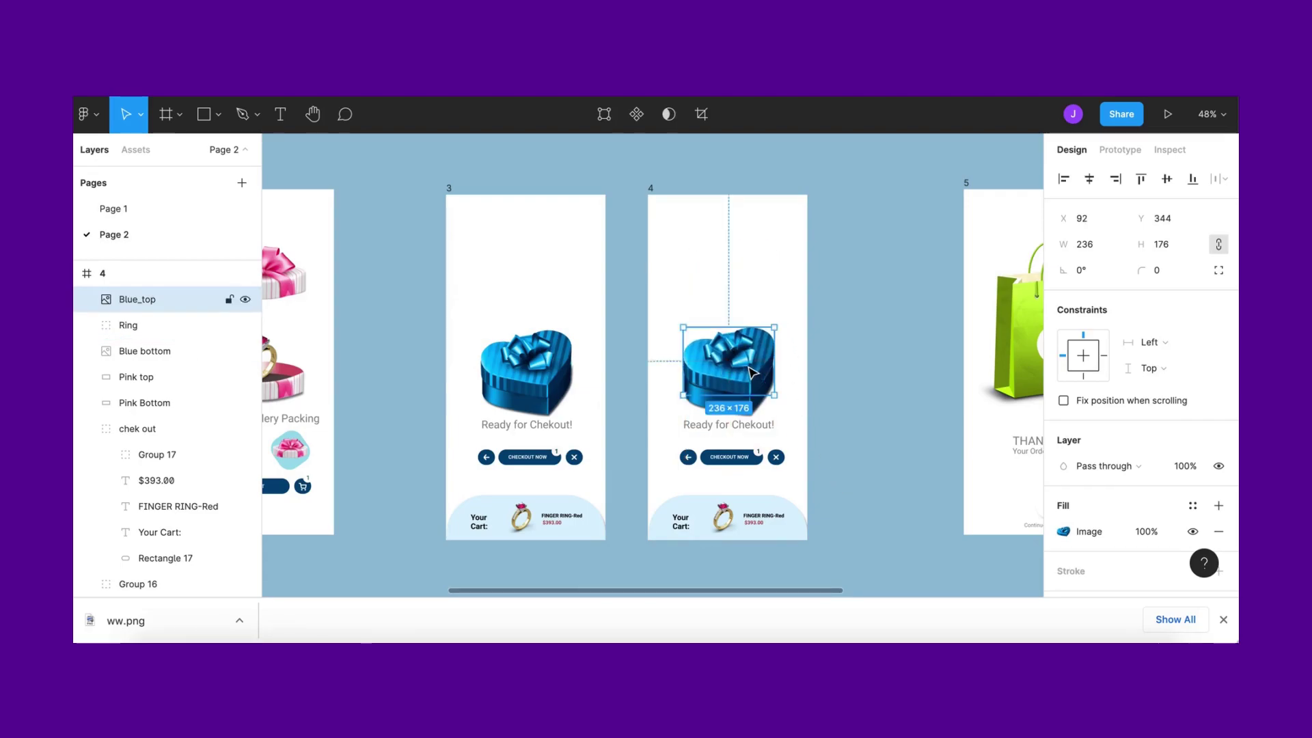
{"action": "key", "text": "ctrl+shift+z"}
{"action": "key", "text": "Escape"}
{"action": "mouse_move", "coordinate": [750, 264]}
{"action": "left_mouse_down"}
{"action": "mouse_move", "coordinate": [749, 343]}
{"action": "mouse_move", "coordinate": [750, 271]}
{"action": "left_mouse_up"}
Link the Blue bottom layer in frame 3 to frame 4 with While hovering and Smart animate at 800ms
{"action": "left_click", "coordinate": [560, 428]}
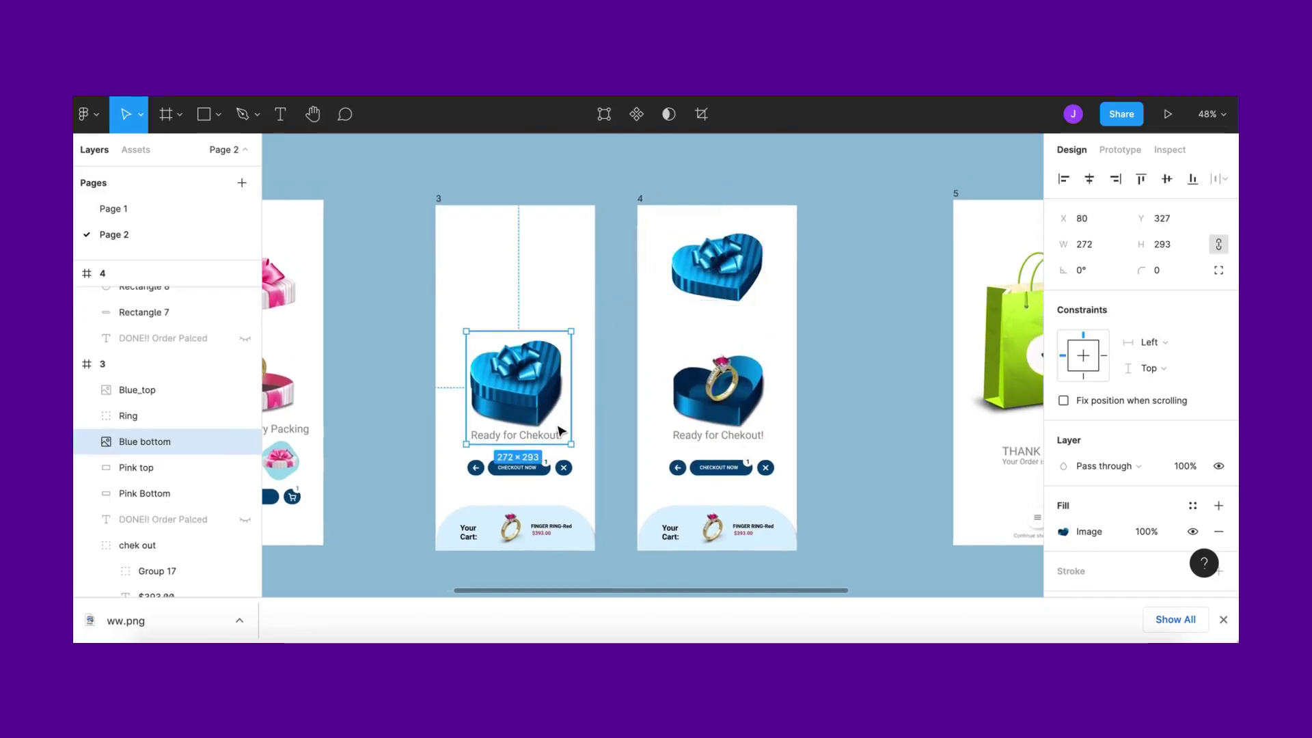
{"action": "left_click", "coordinate": [1109, 155]}
{"action": "left_click_drag", "start_coordinate": [571, 388], "coordinate": [657, 345]}
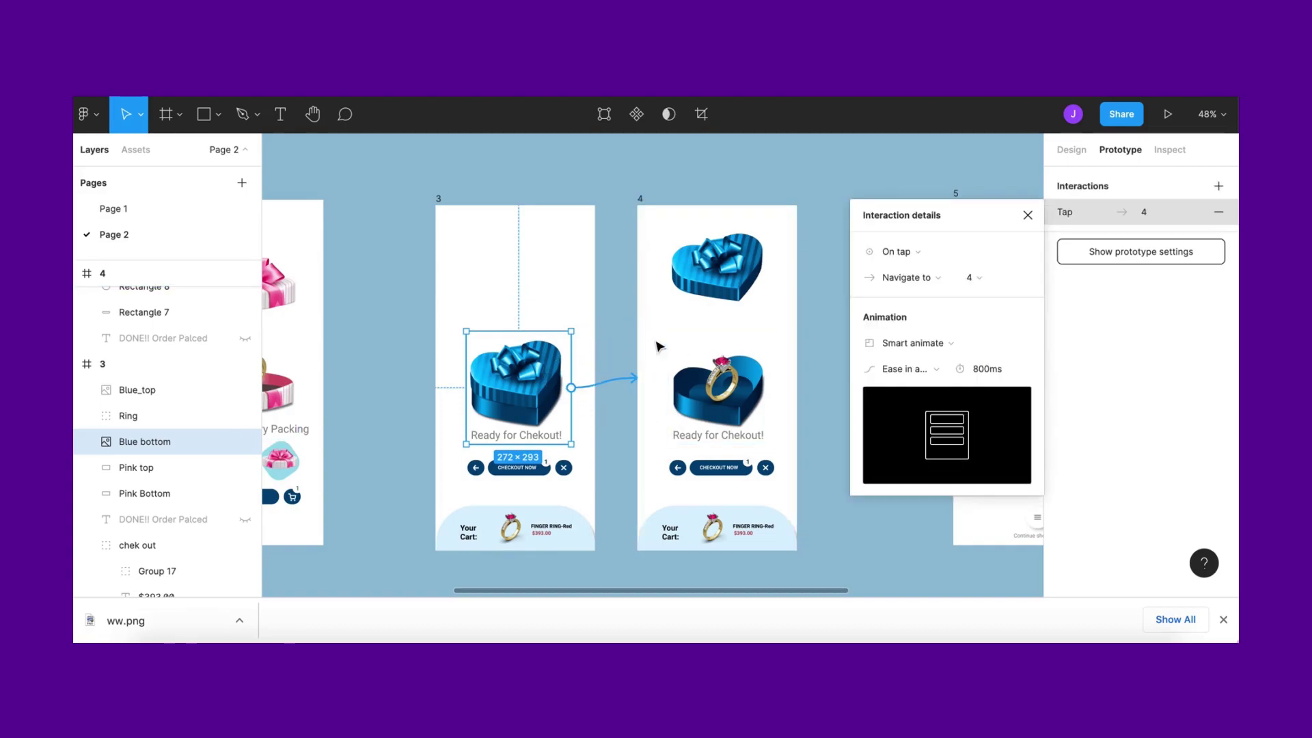
{"action": "left_click", "coordinate": [900, 252]}
{"action": "left_click", "coordinate": [952, 288]}
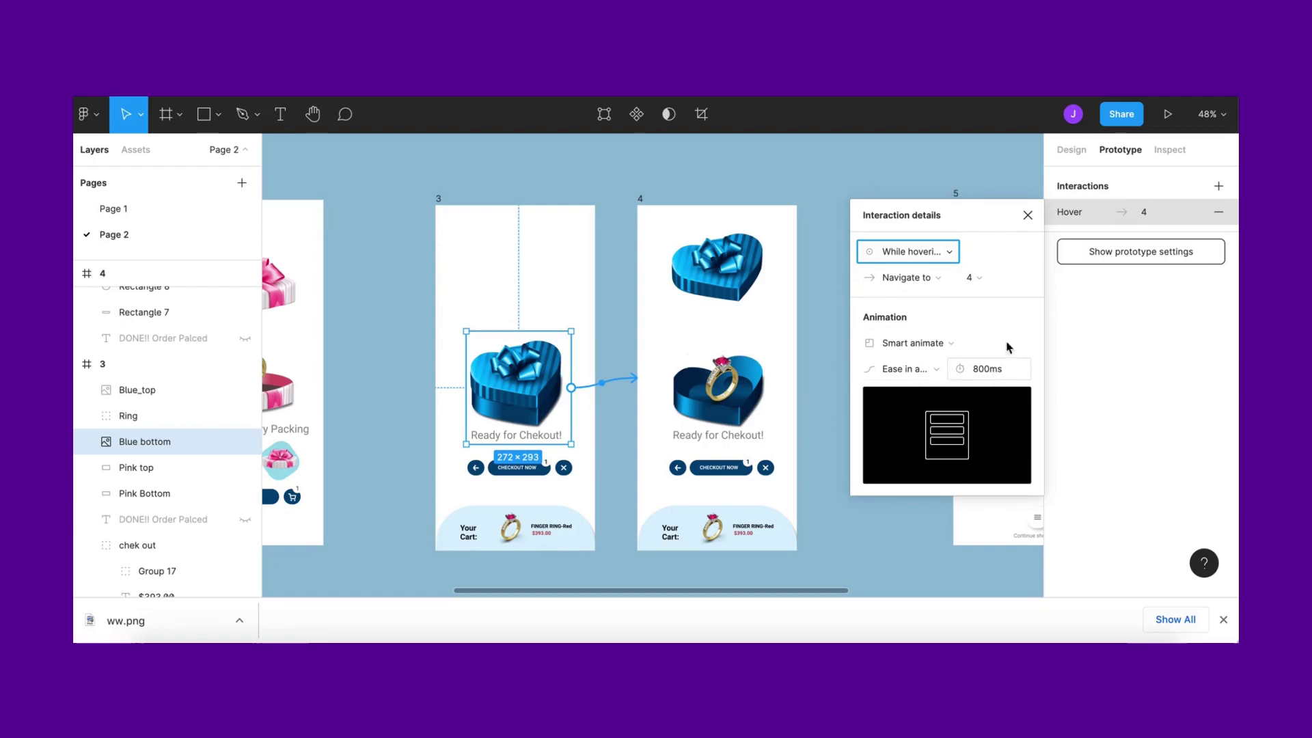
{"action": "left_click", "coordinate": [1028, 214]}
Link the Blue bottom layer in frame 4 back to frame 3 with While hovering and Smart animate at 800ms
{"action": "left_click", "coordinate": [770, 403]}
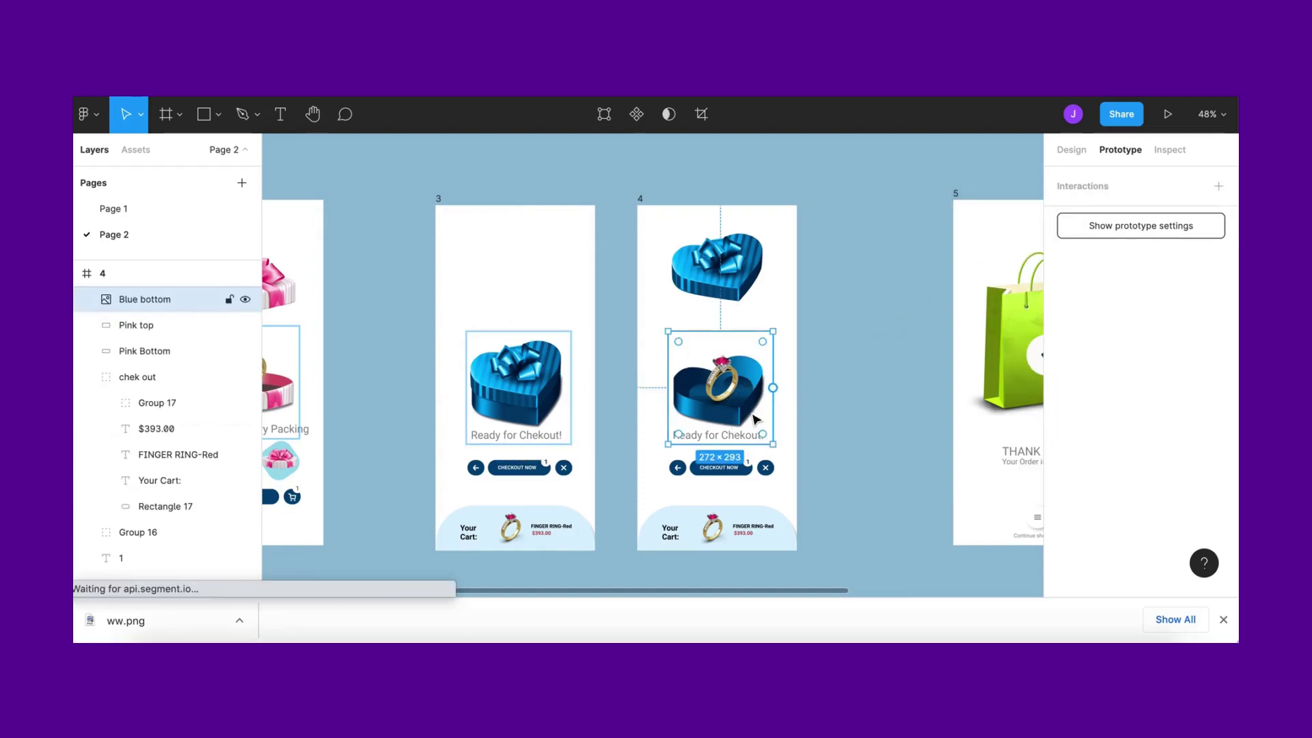
{"action": "left_click_drag", "start_coordinate": [786, 293], "coordinate": [573, 330]}
{"action": "left_click", "coordinate": [895, 251]}
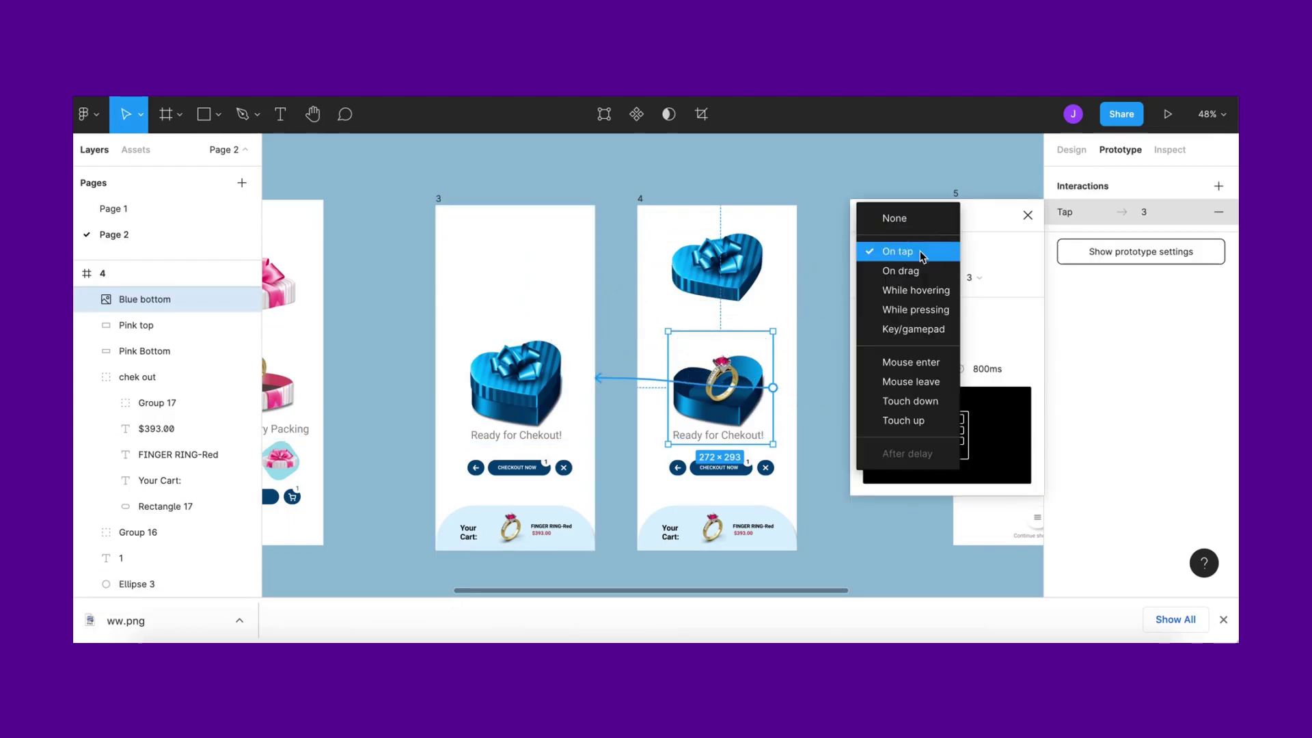
{"action": "left_click", "coordinate": [926, 290]}
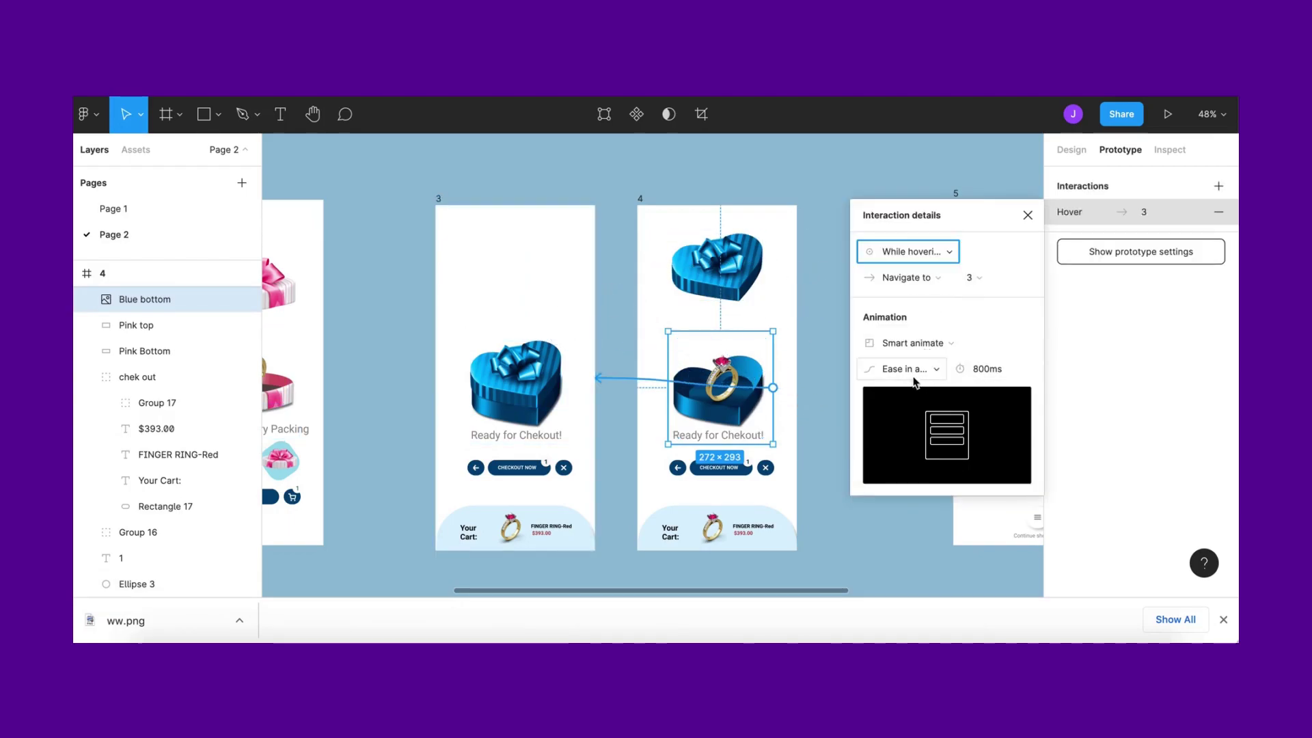
{"action": "left_click", "coordinate": [1029, 216]}
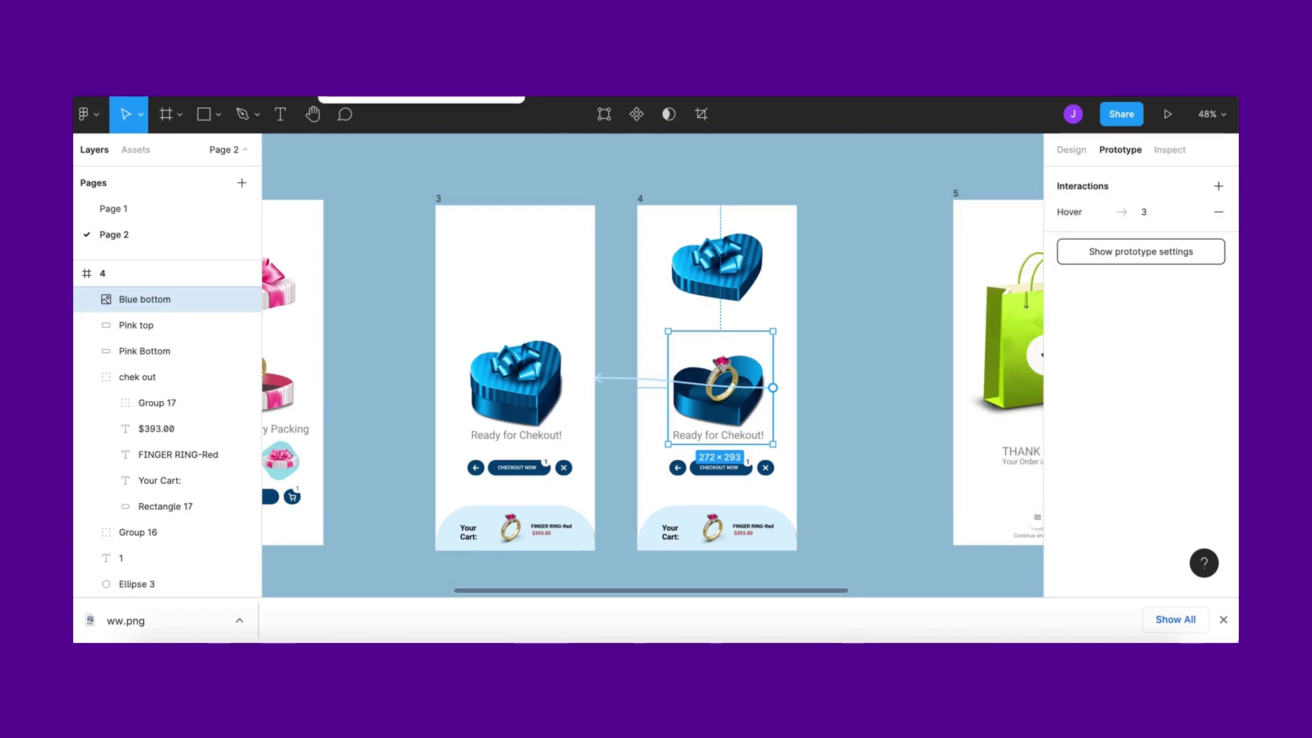
Open the prototype preview to check the blue box's hover interaction at checkout
{"action": "key", "text": "ctrl+alt+Return"}
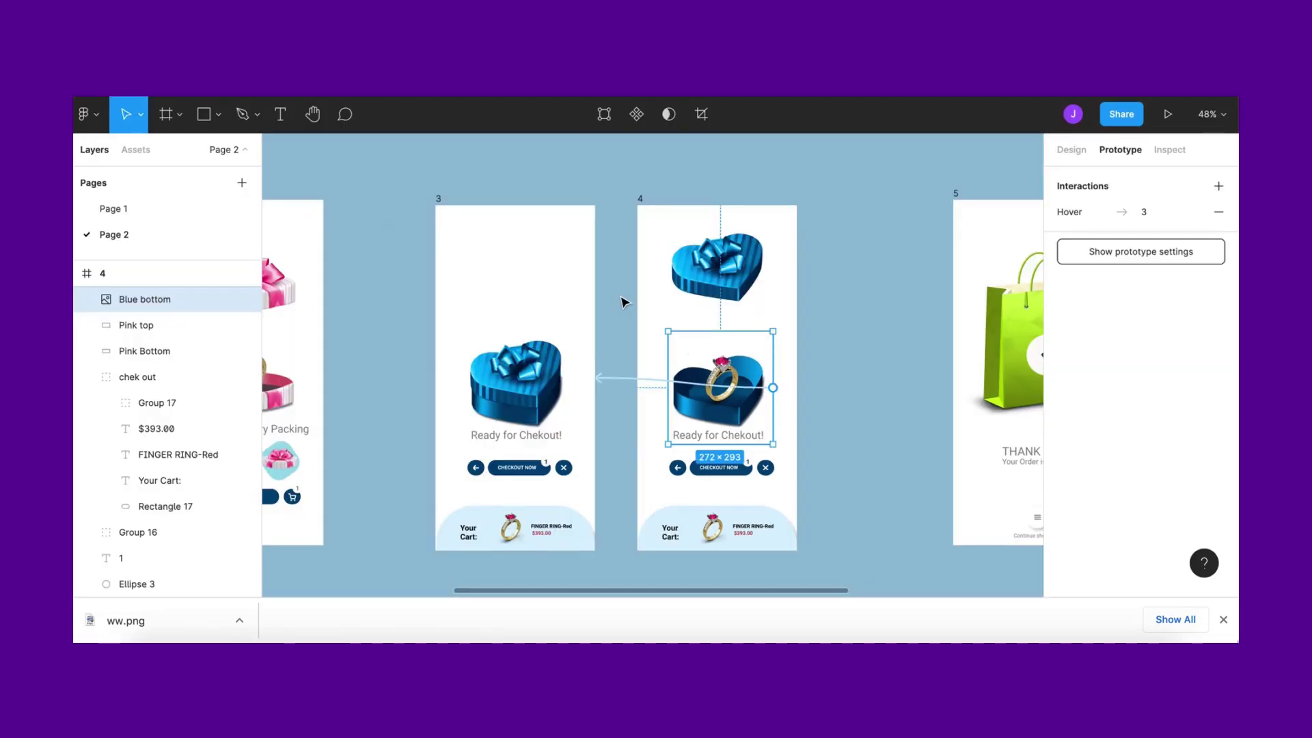
Examine the THANK YOU frames 5 and 6 and the CHECKOUT NOW buttons in frames 3 and 4
{"action": "scroll", "coordinate": [623, 301], "scroll_direction": "down", "scroll_amount": 3}
{"action": "scroll", "coordinate": [695, 308], "scroll_direction": "right", "scroll_amount": 3}
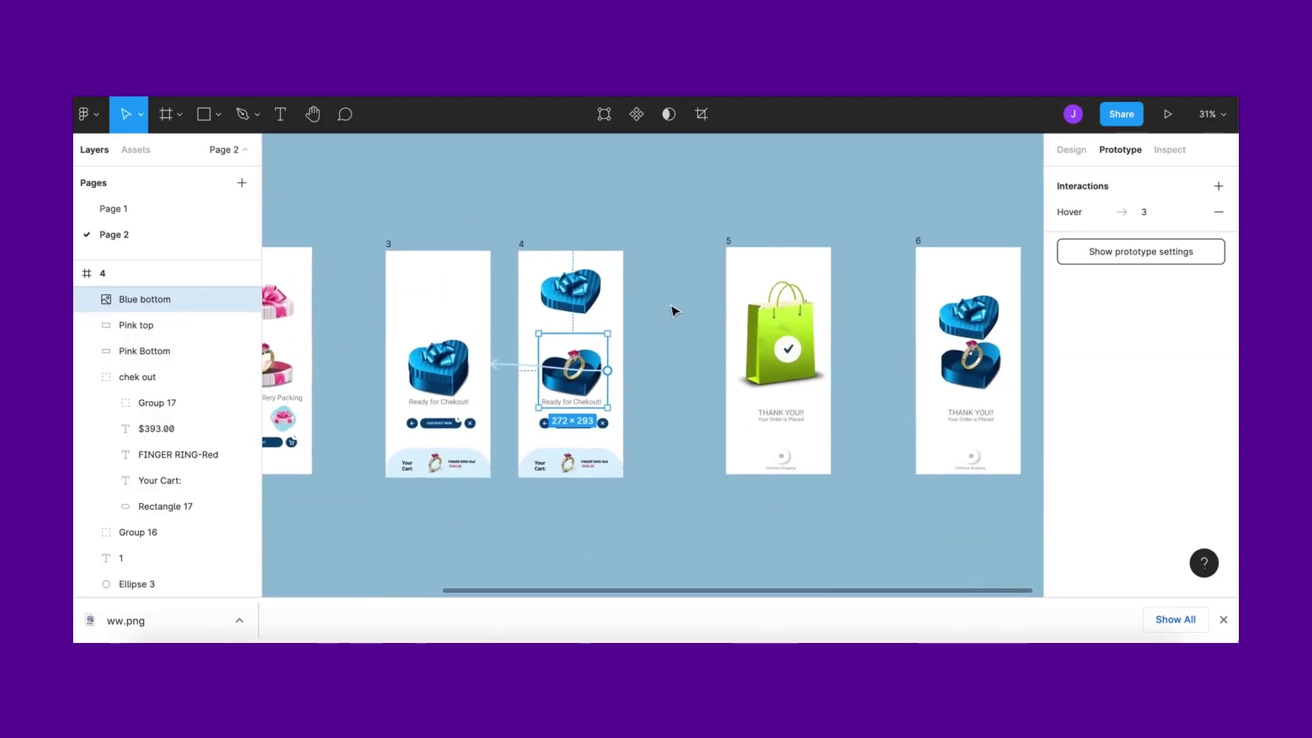
{"action": "scroll", "coordinate": [675, 312], "scroll_direction": "up", "scroll_amount": 2}
{"action": "scroll", "coordinate": [675, 311], "scroll_direction": "down", "scroll_amount": 2}
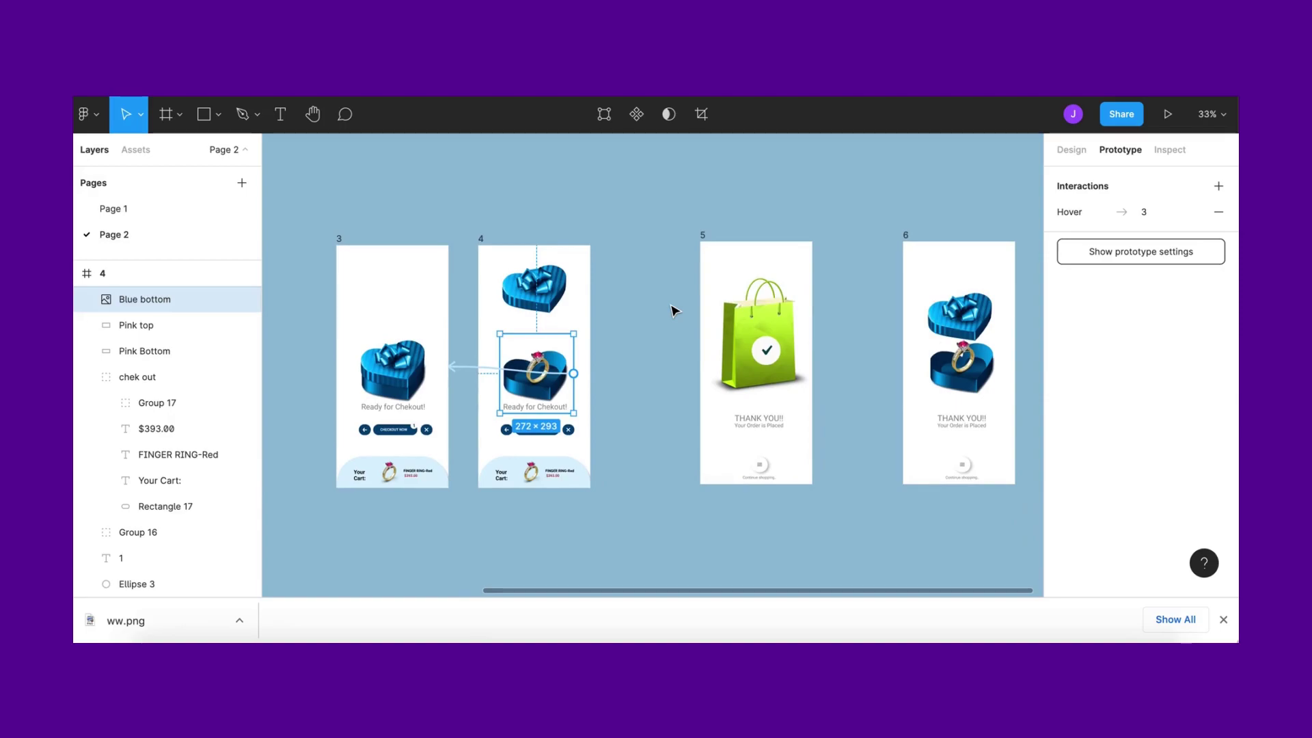
{"action": "scroll", "coordinate": [675, 311], "scroll_direction": "right", "scroll_amount": 2}
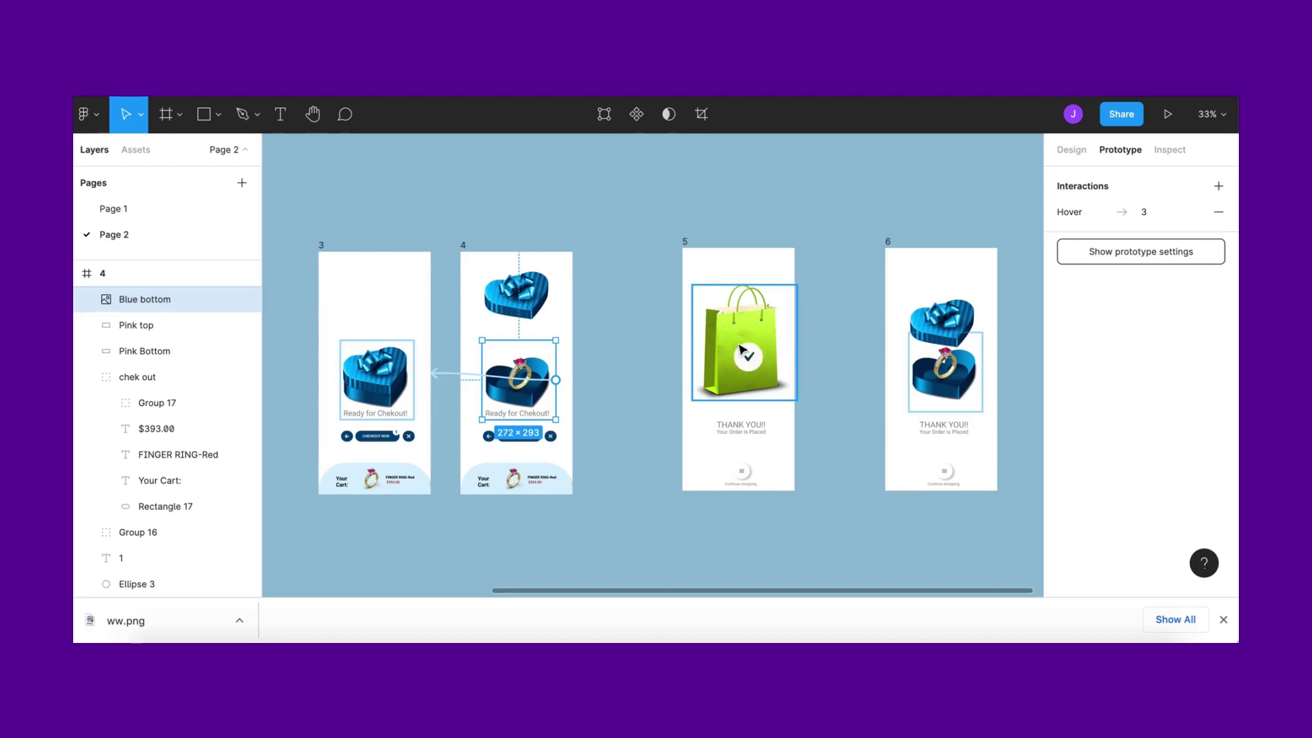
{"action": "scroll", "coordinate": [740, 349], "scroll_direction": "up", "scroll_amount": 5, "text": "ctrl"}
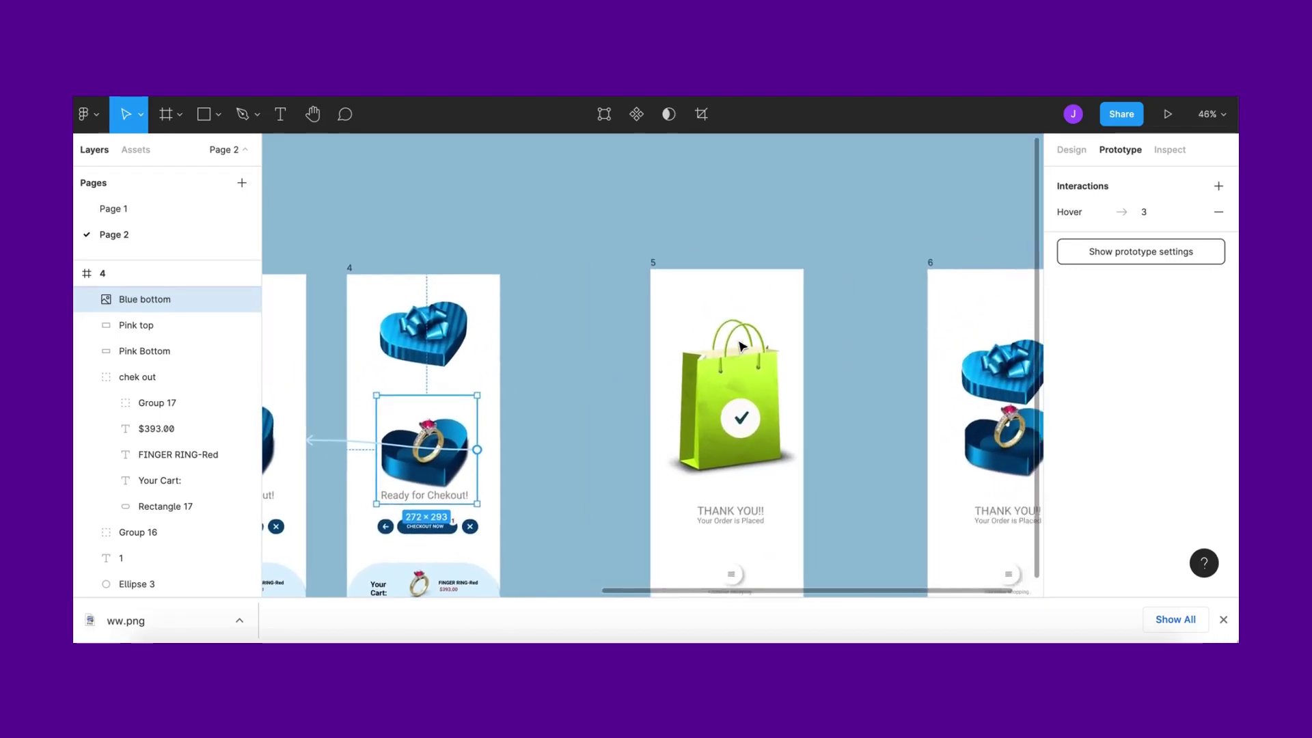
{"action": "scroll", "coordinate": [740, 345], "scroll_direction": "down", "scroll_amount": 5, "text": "ctrl"}
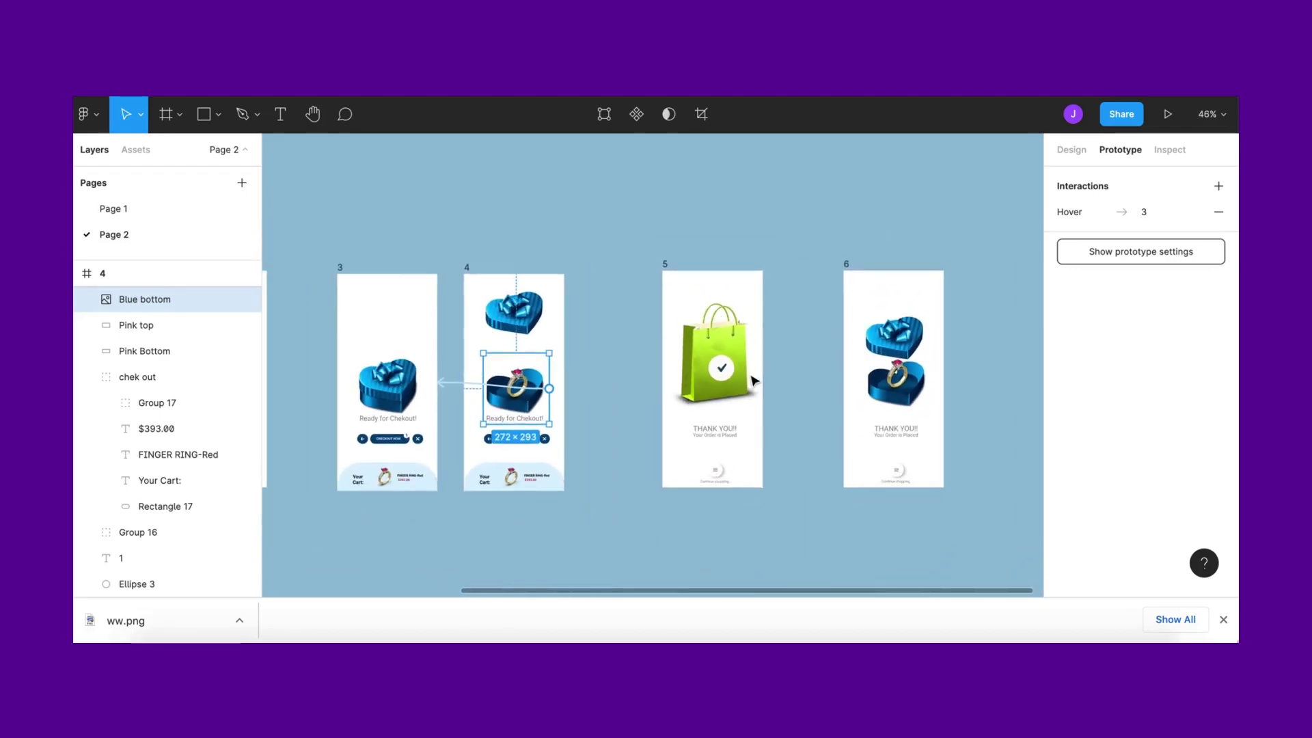
{"action": "scroll", "coordinate": [566, 420], "scroll_direction": "up", "scroll_amount": 3, "text": "ctrl"}
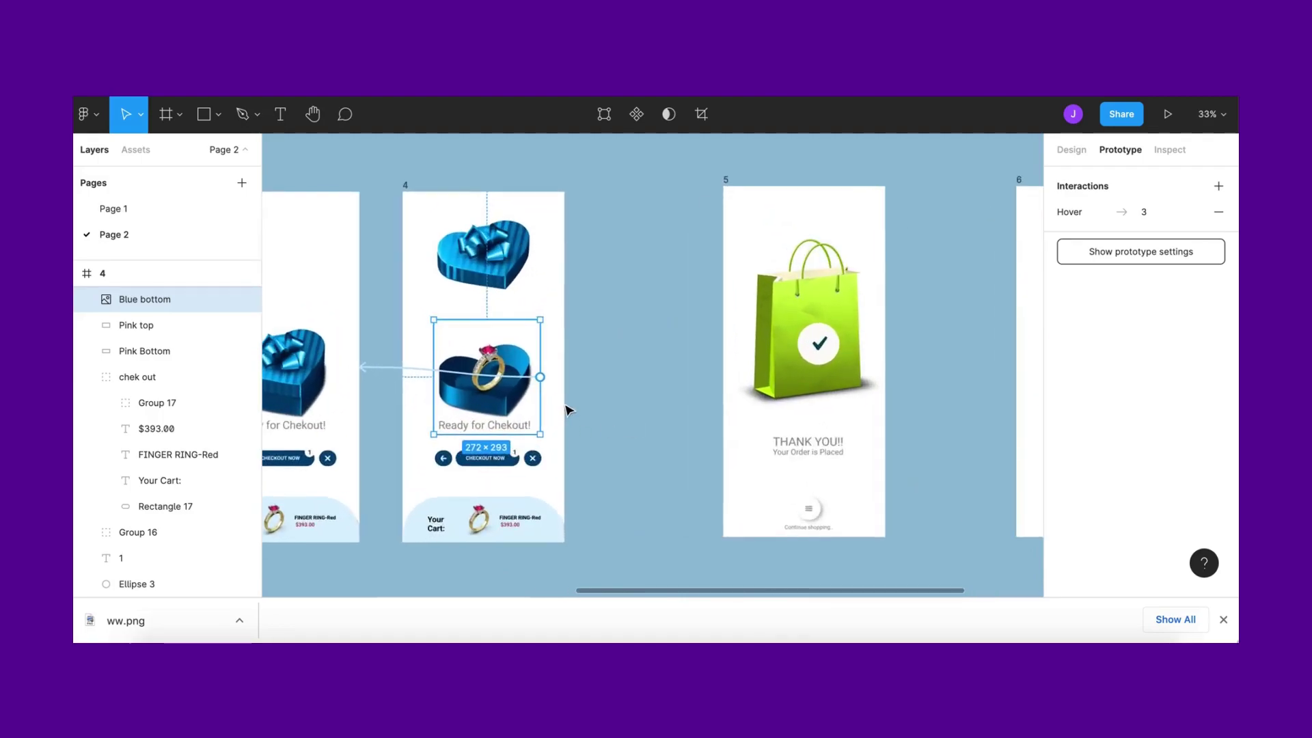
{"action": "scroll", "coordinate": [565, 383], "scroll_direction": "left", "scroll_amount": 3}
{"action": "scroll", "coordinate": [481, 445], "scroll_direction": "up", "scroll_amount": 2, "text": "ctrl"}
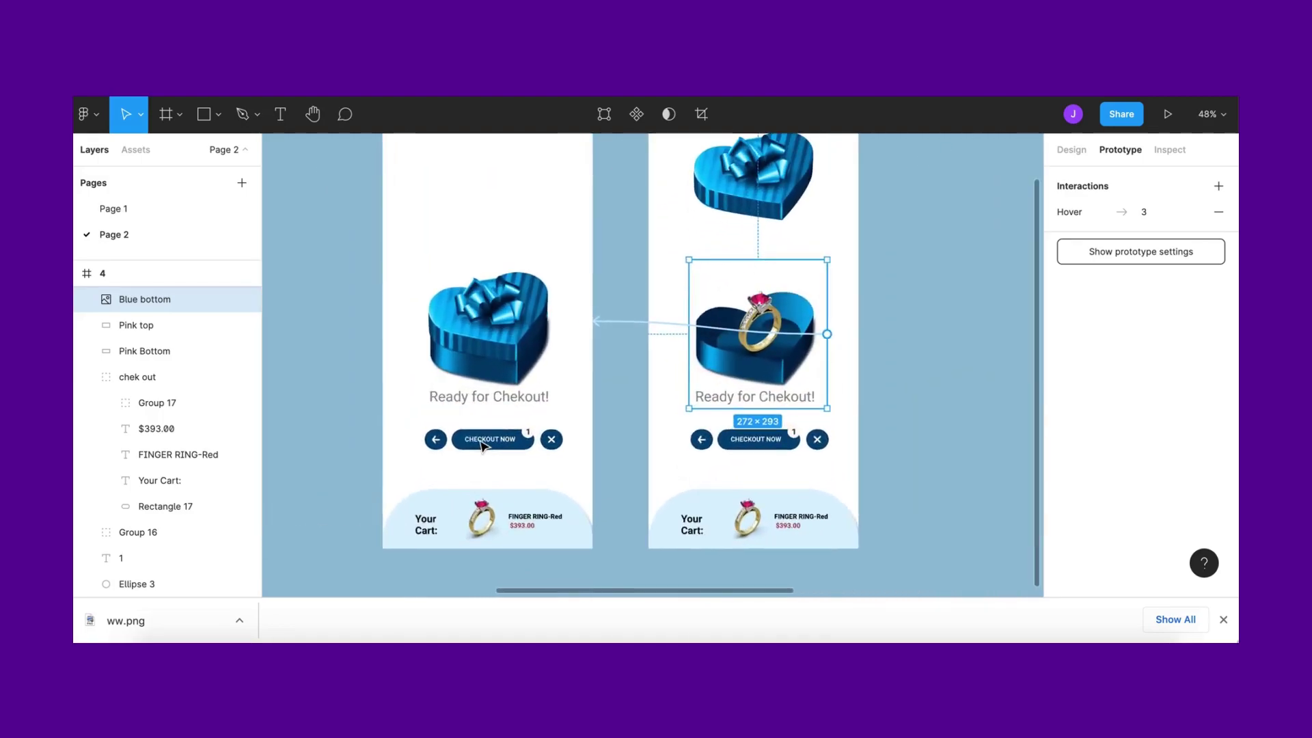
{"action": "left_click", "coordinate": [517, 446]}
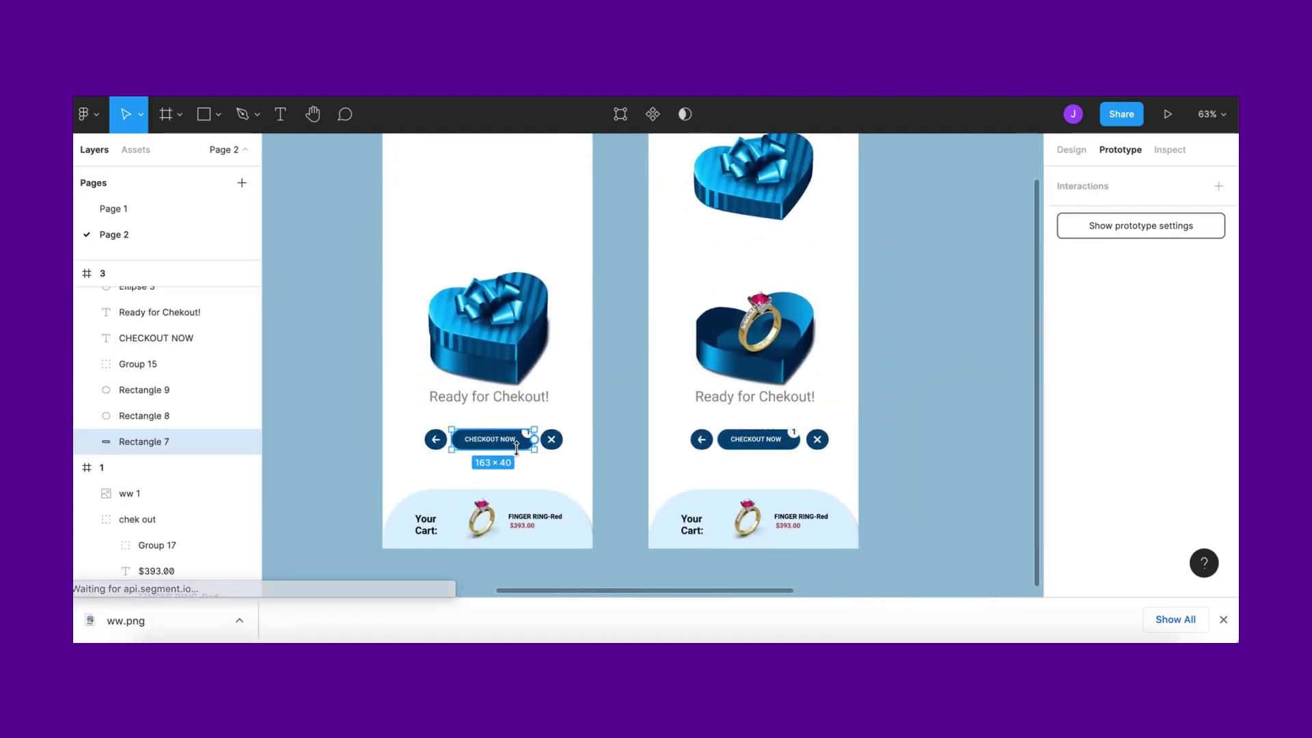
{"action": "left_click", "coordinate": [745, 443]}
{"action": "scroll", "coordinate": [746, 452], "scroll_direction": "down", "scroll_amount": 5, "text": "ctrl"}
{"action": "scroll", "coordinate": [749, 455], "scroll_direction": "up", "scroll_amount": 3, "text": "ctrl"}
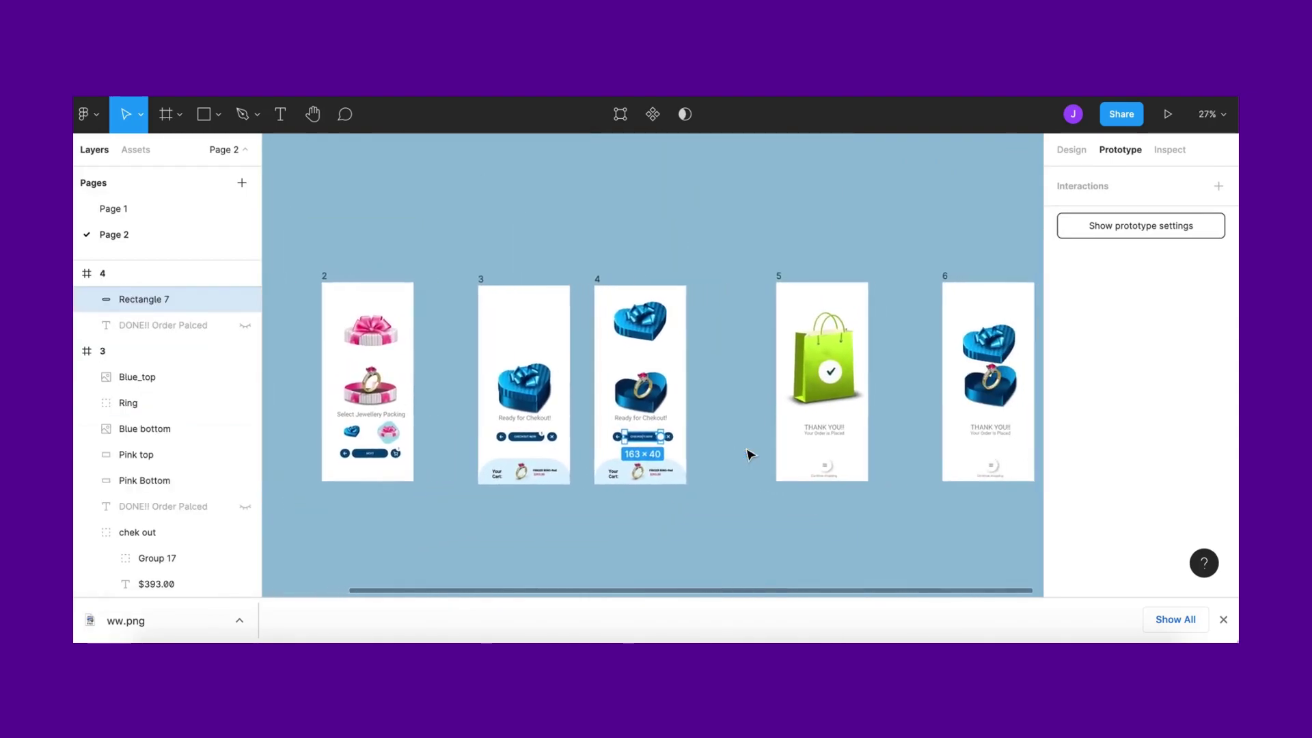
Pull the Bag_front, Bag top and Bag side layers of frame 5 apart to show the shopping bag's separate parts
{"action": "left_click_drag", "start_coordinate": [825, 369], "coordinate": [834, 418]}
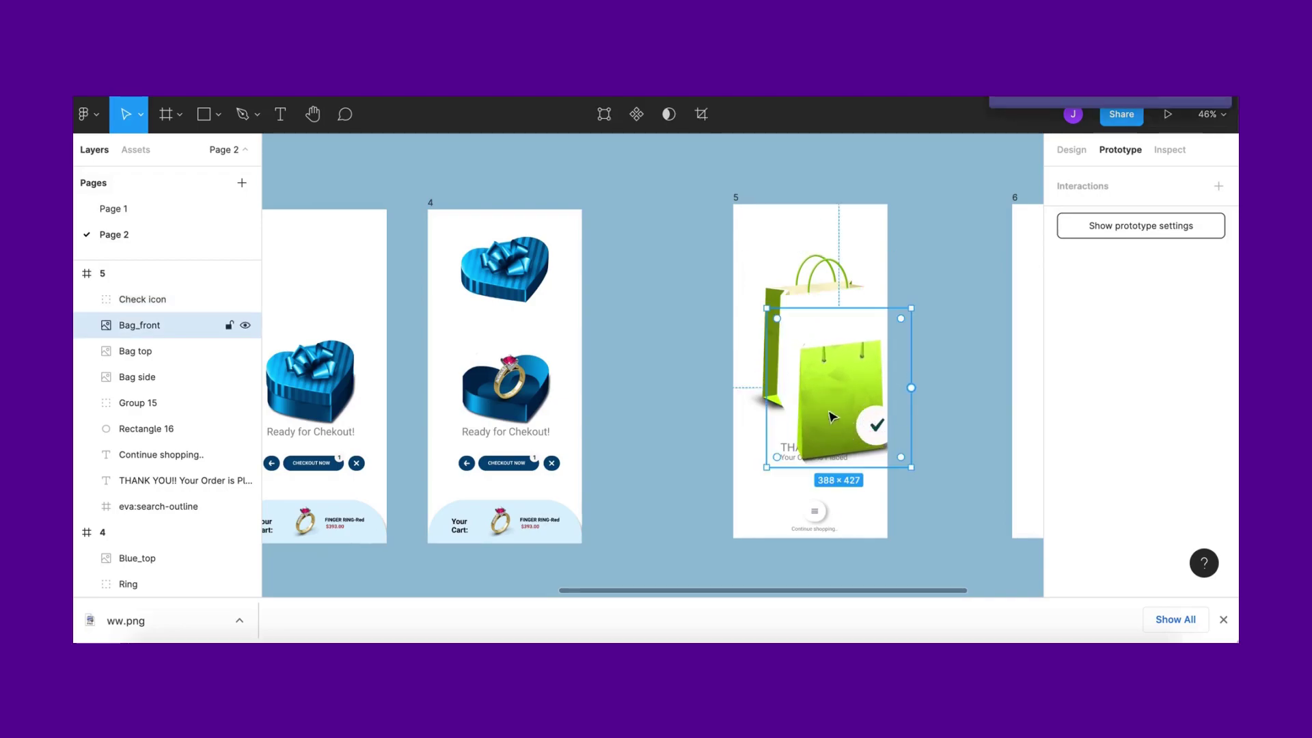
{"action": "left_click", "coordinate": [786, 300]}
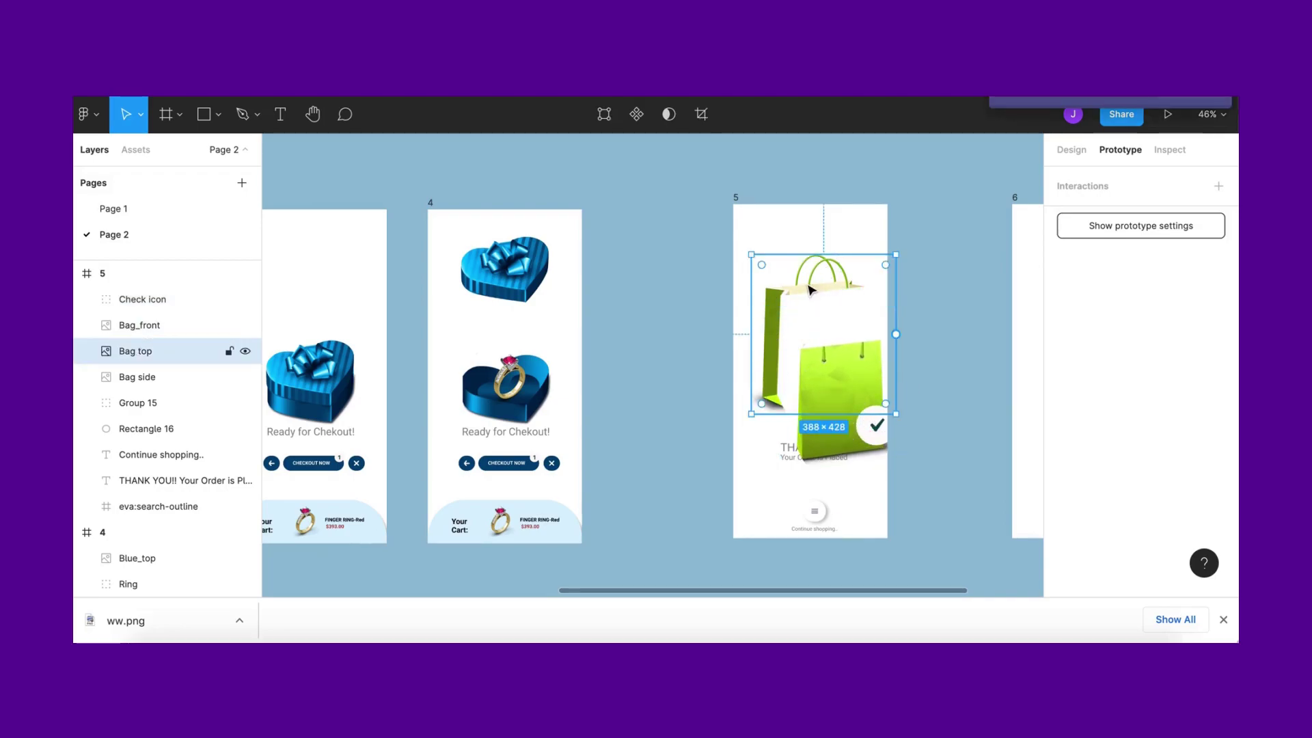
{"action": "scroll", "coordinate": [786, 300], "scroll_direction": "up", "scroll_amount": 2}
{"action": "scroll", "coordinate": [786, 300], "scroll_direction": "right", "scroll_amount": 2}
{"action": "left_click", "coordinate": [863, 273]}
{"action": "left_click_drag", "start_coordinate": [779, 321], "coordinate": [868, 202]}
{"action": "left_click_drag", "start_coordinate": [745, 349], "coordinate": [624, 415]}
{"action": "scroll", "coordinate": [536, 435], "scroll_direction": "left", "scroll_amount": 3}
{"action": "scroll", "coordinate": [537, 435], "scroll_direction": "down", "scroll_amount": 1}
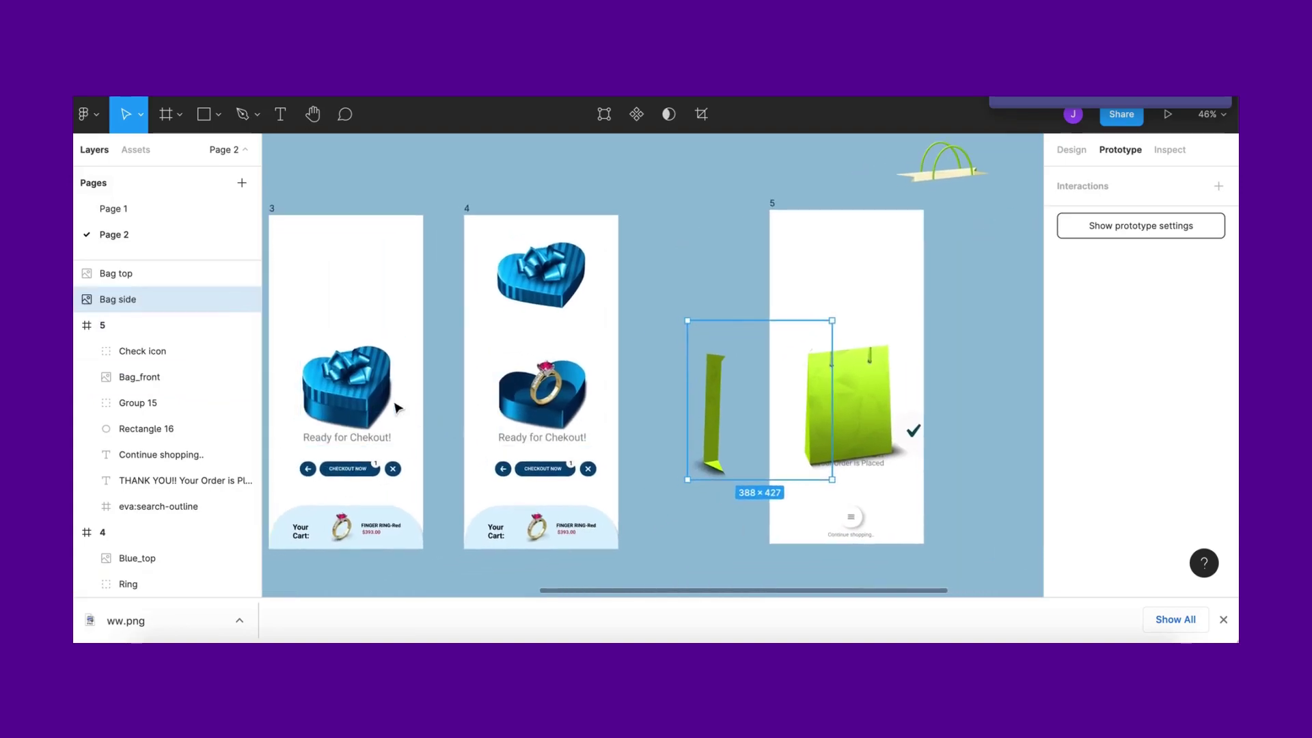
{"action": "left_click_drag", "start_coordinate": [885, 393], "coordinate": [953, 400]}
{"action": "scroll", "coordinate": [946, 407], "scroll_direction": "down", "scroll_amount": 5}
{"action": "scroll", "coordinate": [936, 410], "scroll_direction": "up", "scroll_amount": 5}
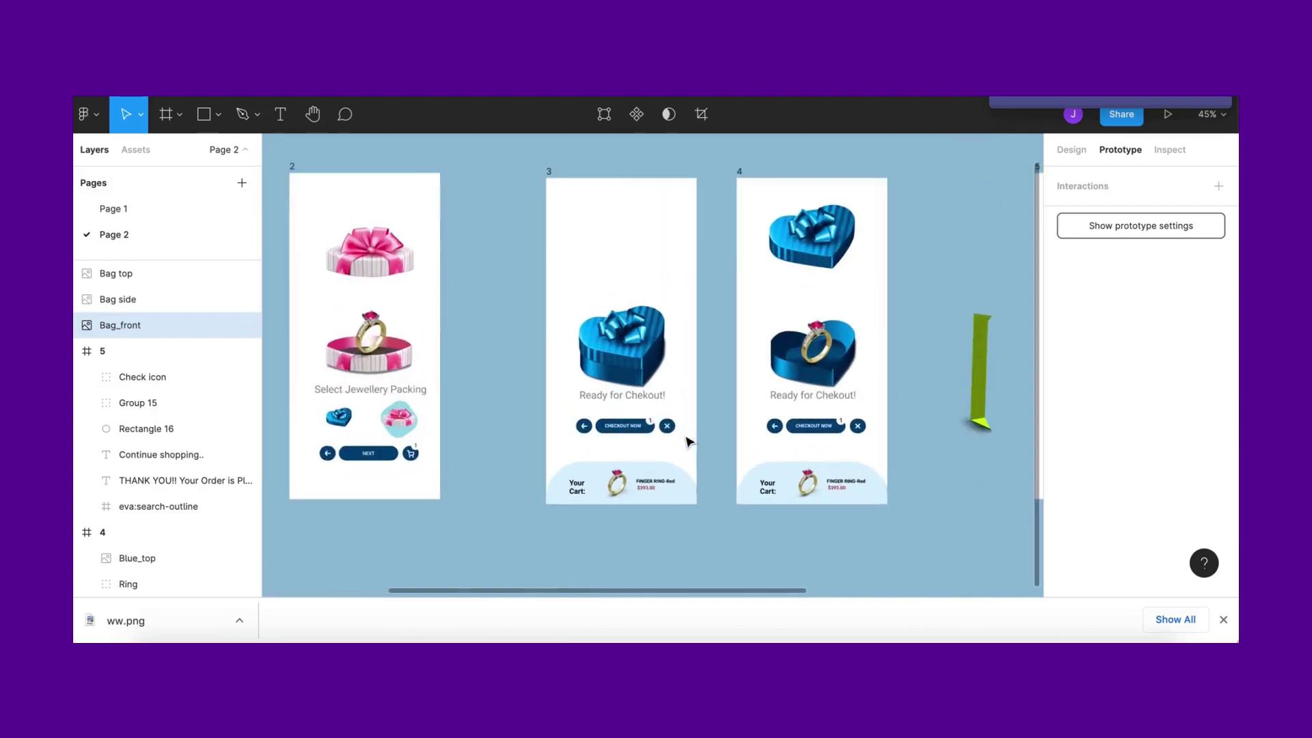
{"action": "scroll", "coordinate": [786, 431], "scroll_direction": "right", "scroll_amount": 5}
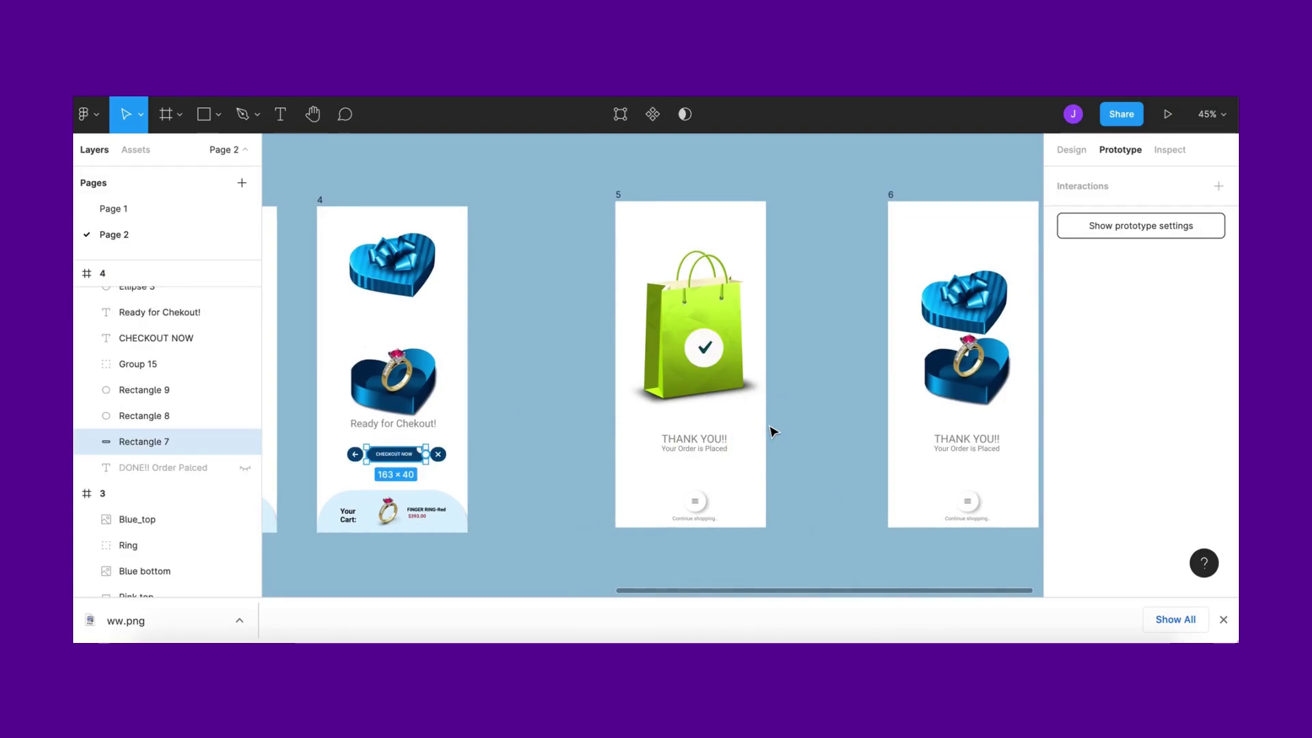
Link the CHECKOUT NOW button's rectangle in frame 3 to frame 5 with On tap and Smart animate at 800ms
{"action": "scroll", "coordinate": [773, 432], "scroll_direction": "left", "scroll_amount": 5}
{"action": "left_click", "coordinate": [511, 446]}
{"action": "scroll", "coordinate": [506, 452], "scroll_direction": "up", "scroll_amount": 3, "text": "ctrl"}
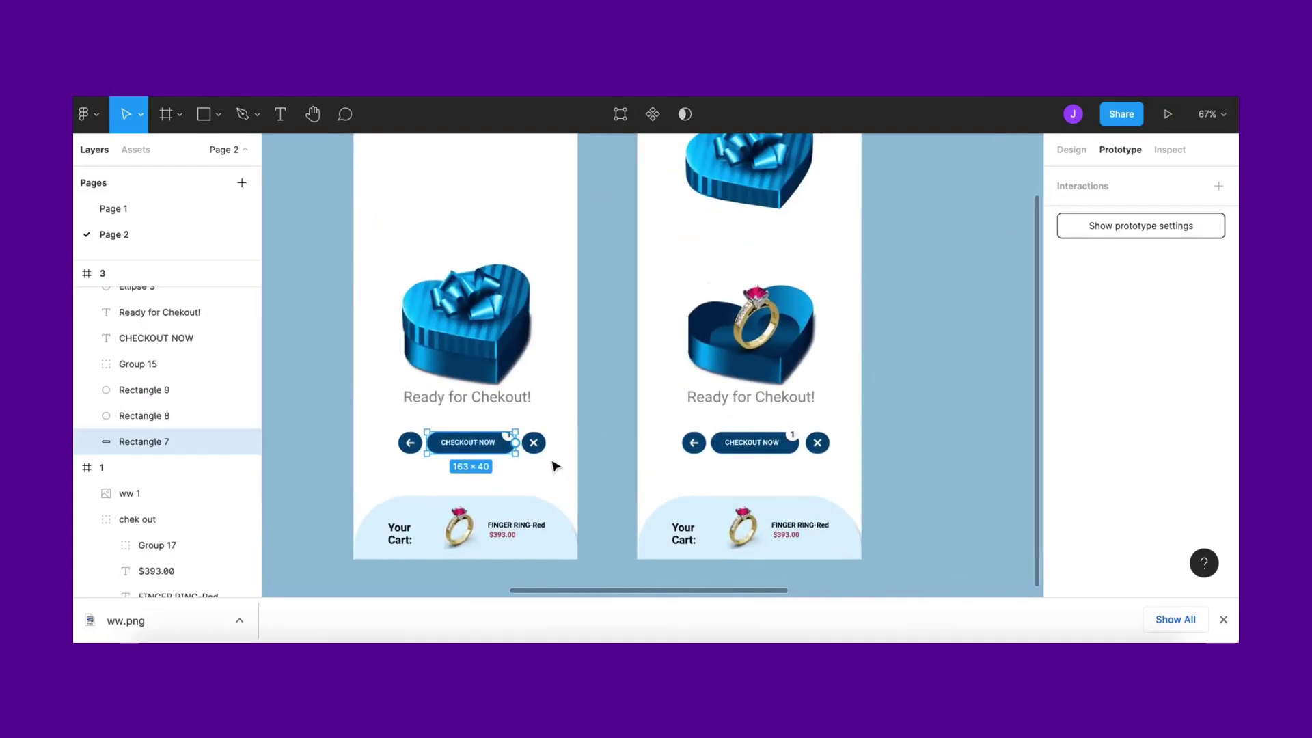
{"action": "scroll", "coordinate": [553, 466], "scroll_direction": "right", "scroll_amount": 6}
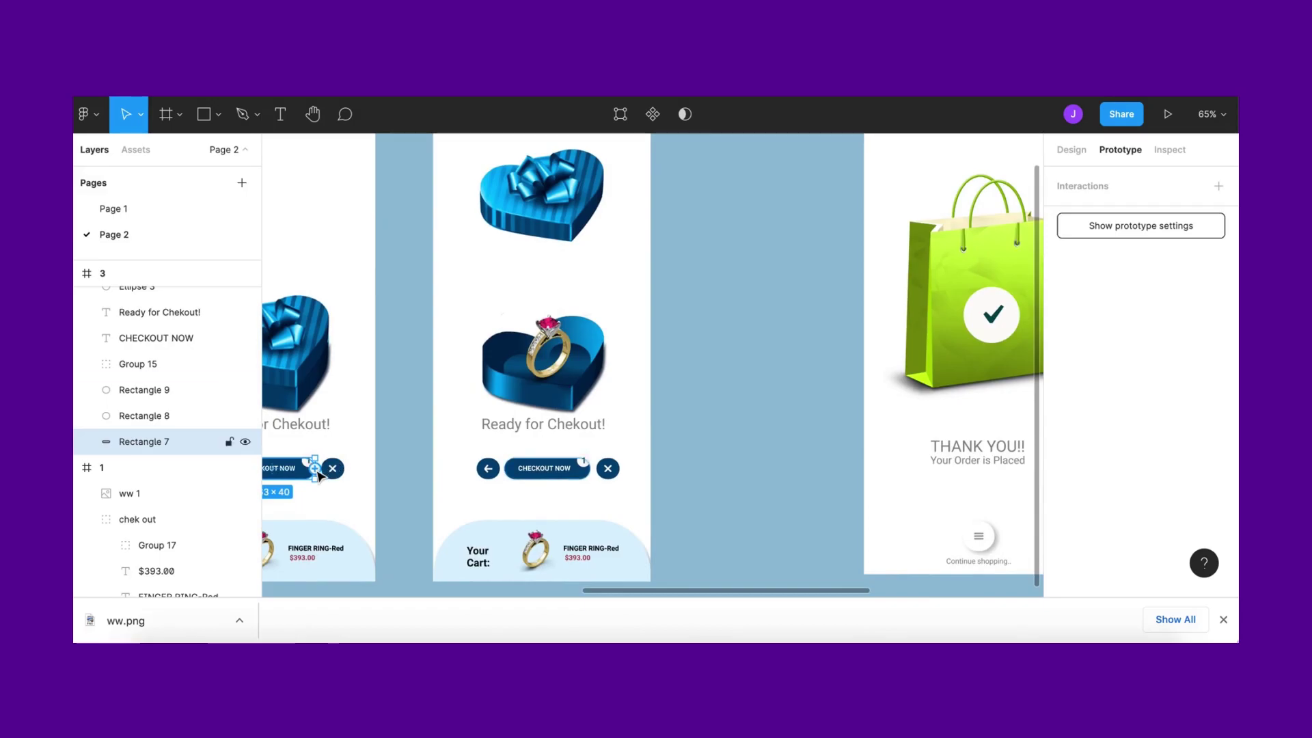
{"action": "scroll", "coordinate": [543, 432], "scroll_direction": "down", "scroll_amount": 5, "text": "ctrl"}
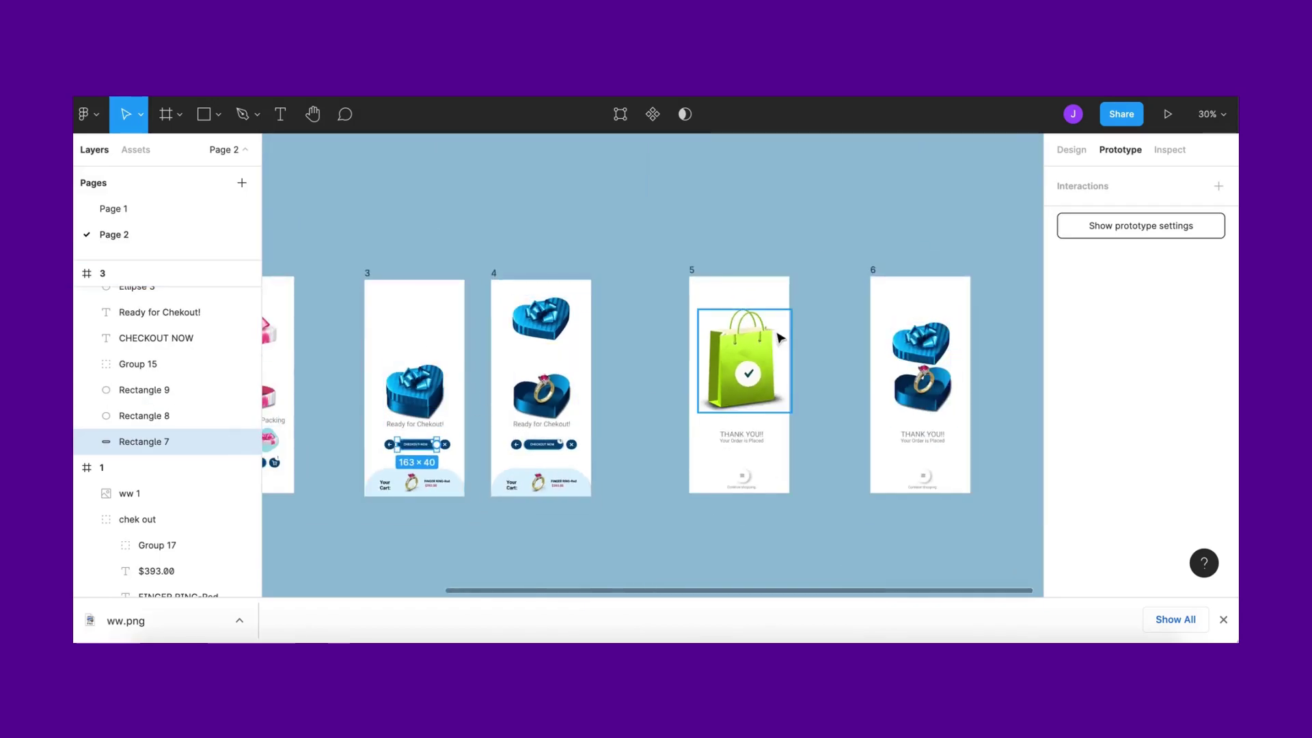
{"action": "scroll", "coordinate": [441, 451], "scroll_direction": "up", "scroll_amount": 2, "text": "ctrl"}
{"action": "left_click_drag", "start_coordinate": [530, 421], "coordinate": [840, 391]}
{"action": "scroll", "coordinate": [595, 382], "scroll_direction": "right", "scroll_amount": 2}
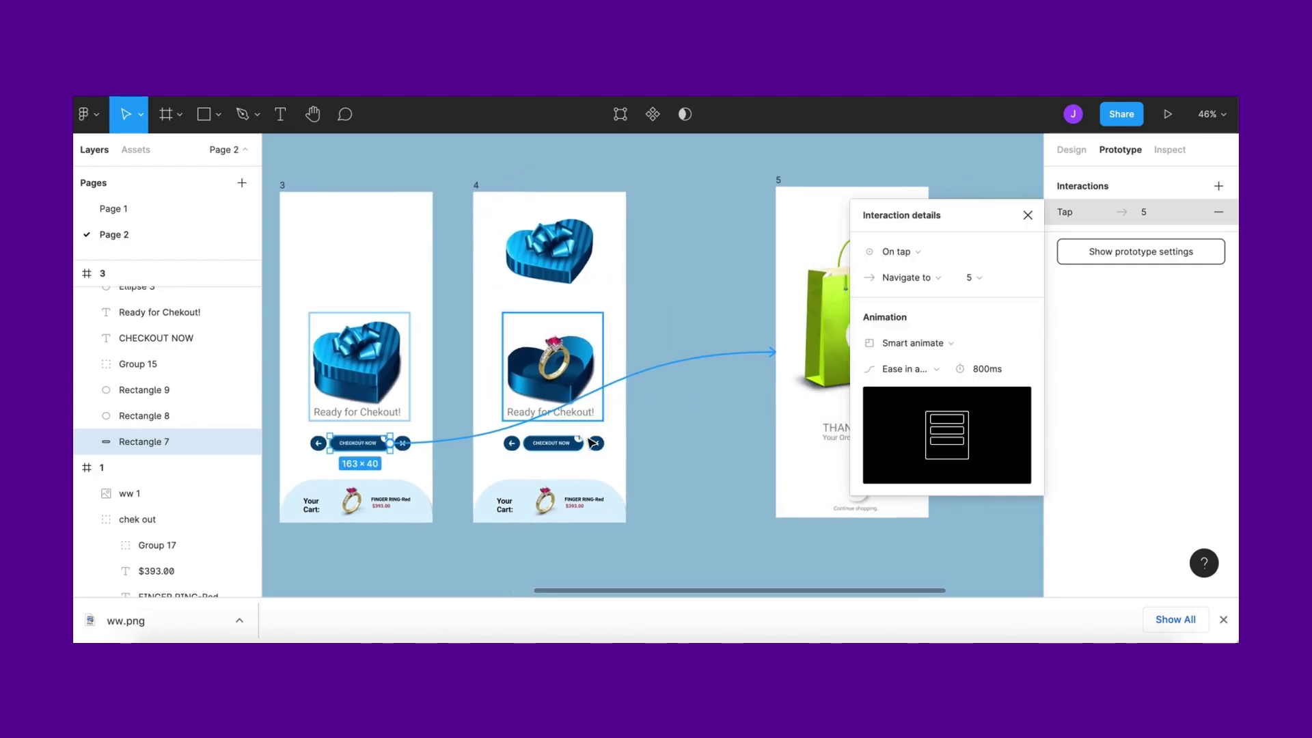
Link the CHECKOUT NOW button's rectangle in frame 4 to frame 5 with On tap and Smart animate at 800ms
{"action": "left_click", "coordinate": [571, 445]}
{"action": "scroll", "coordinate": [560, 452], "scroll_direction": "right", "scroll_amount": 2}
{"action": "left_click_drag", "start_coordinate": [537, 449], "coordinate": [781, 390]}
{"action": "scroll", "coordinate": [782, 393], "scroll_direction": "right", "scroll_amount": 1}
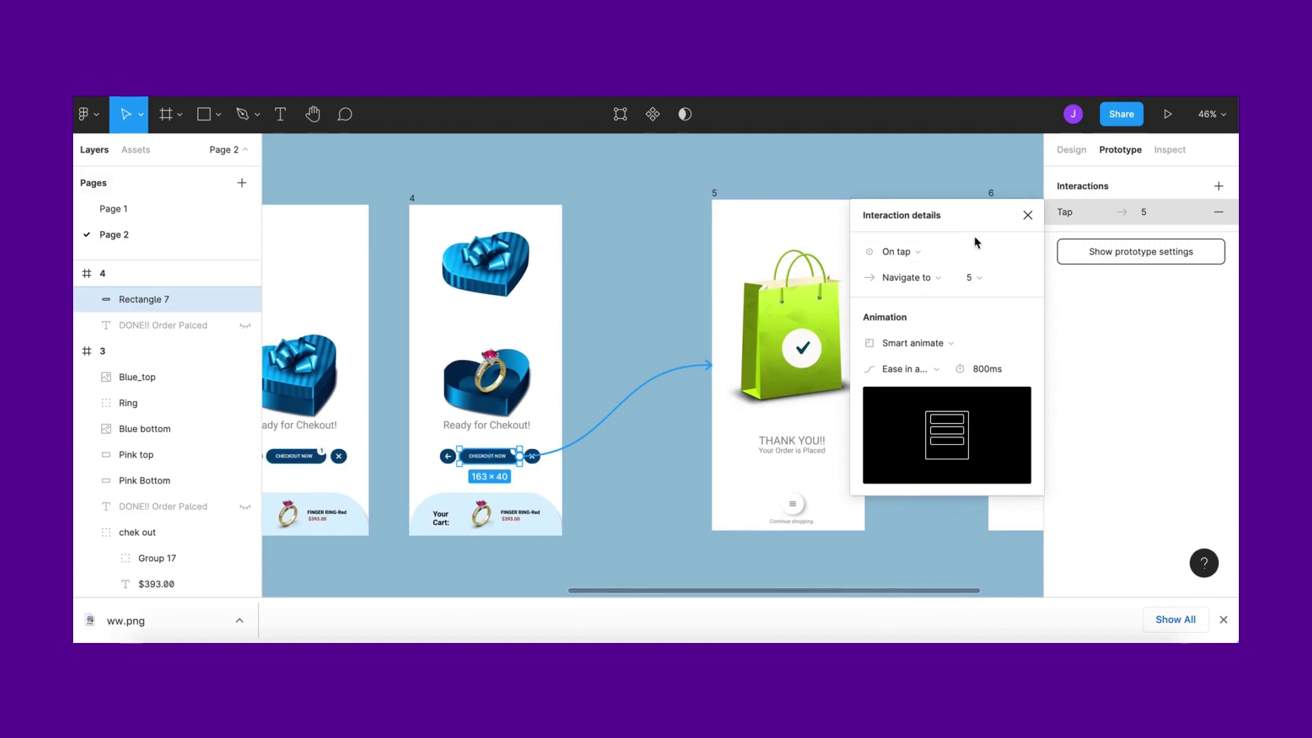
{"action": "left_click", "coordinate": [1027, 217]}
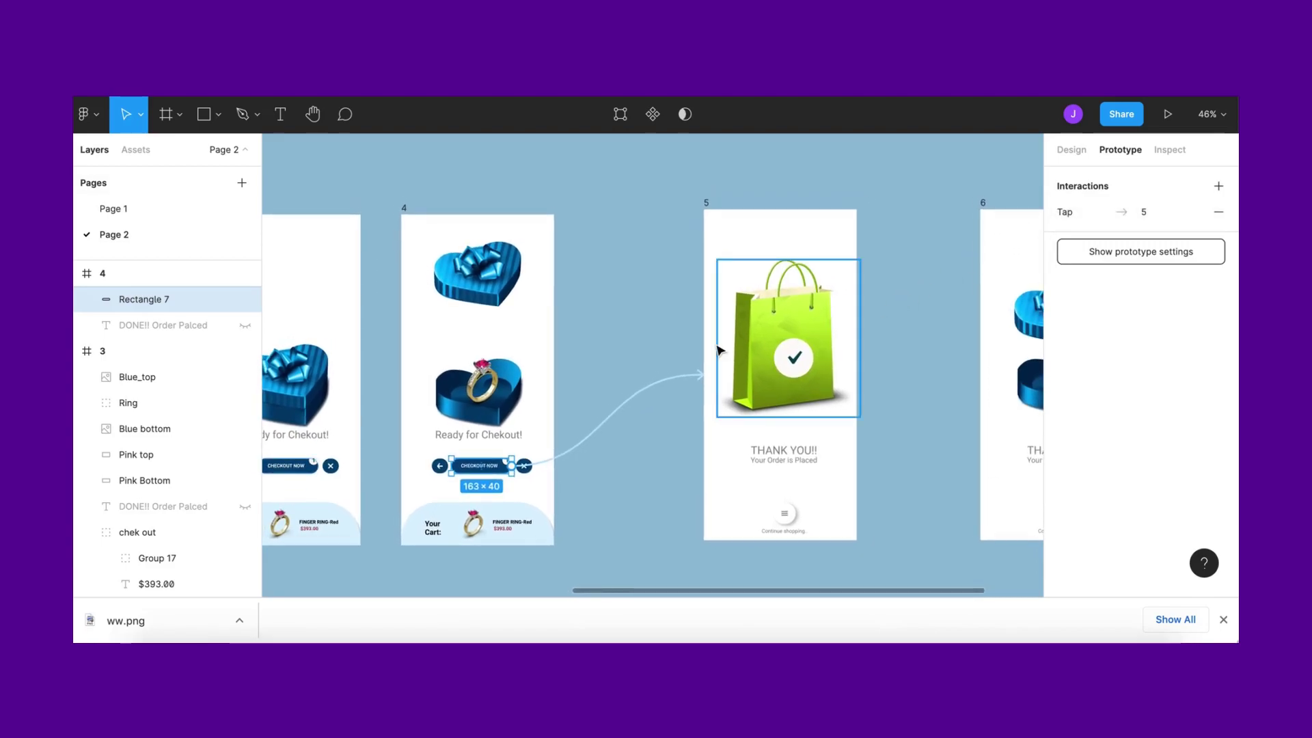
Review the interaction settings of the CHECKOUT NOW links from frames 4 and 3 to frame 5
{"action": "scroll", "coordinate": [766, 362], "scroll_direction": "left", "scroll_amount": 1}
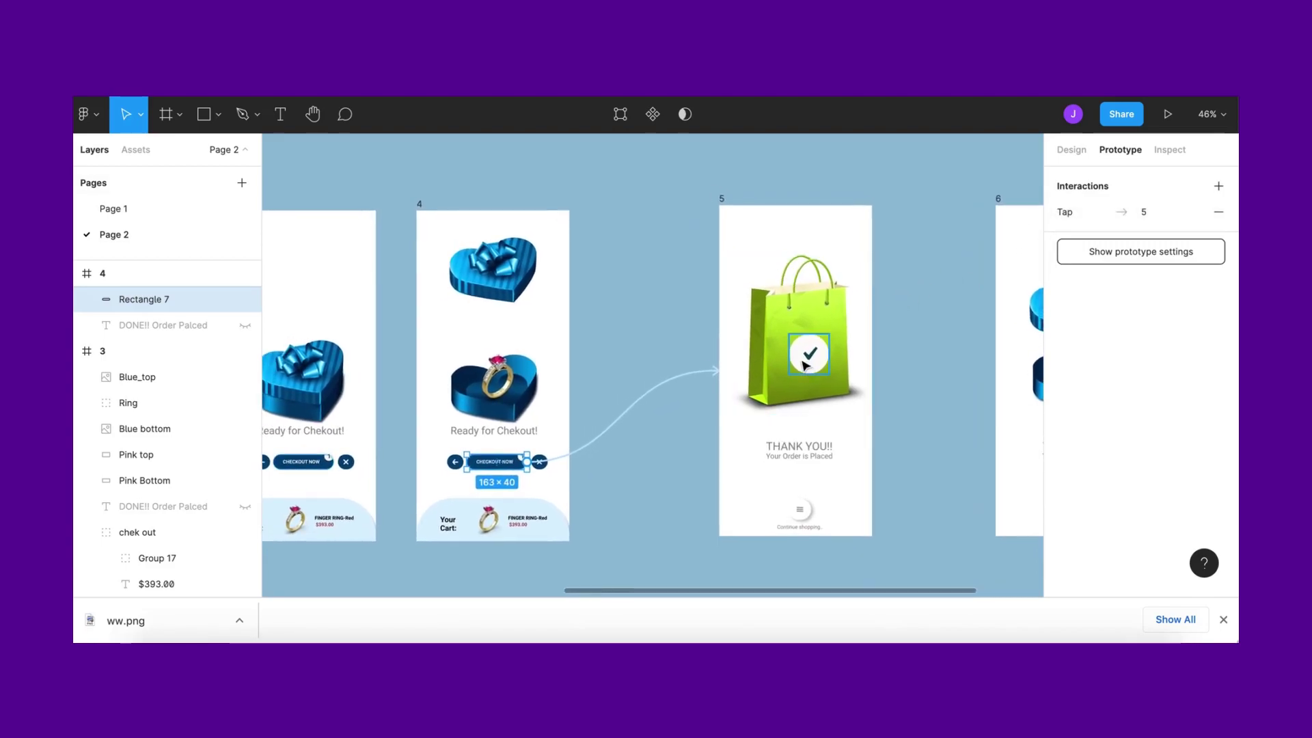
{"action": "scroll", "coordinate": [711, 379], "scroll_direction": "left", "scroll_amount": 5}
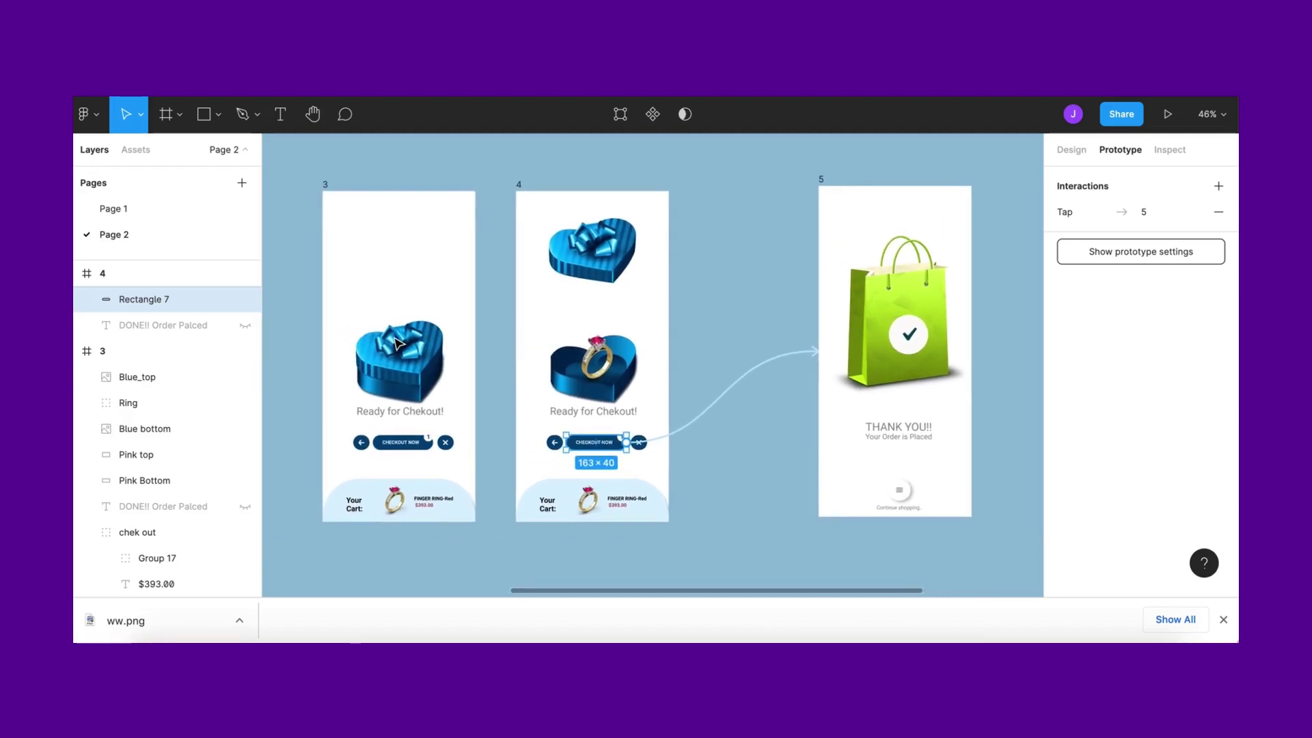
{"action": "left_click", "coordinate": [451, 455]}
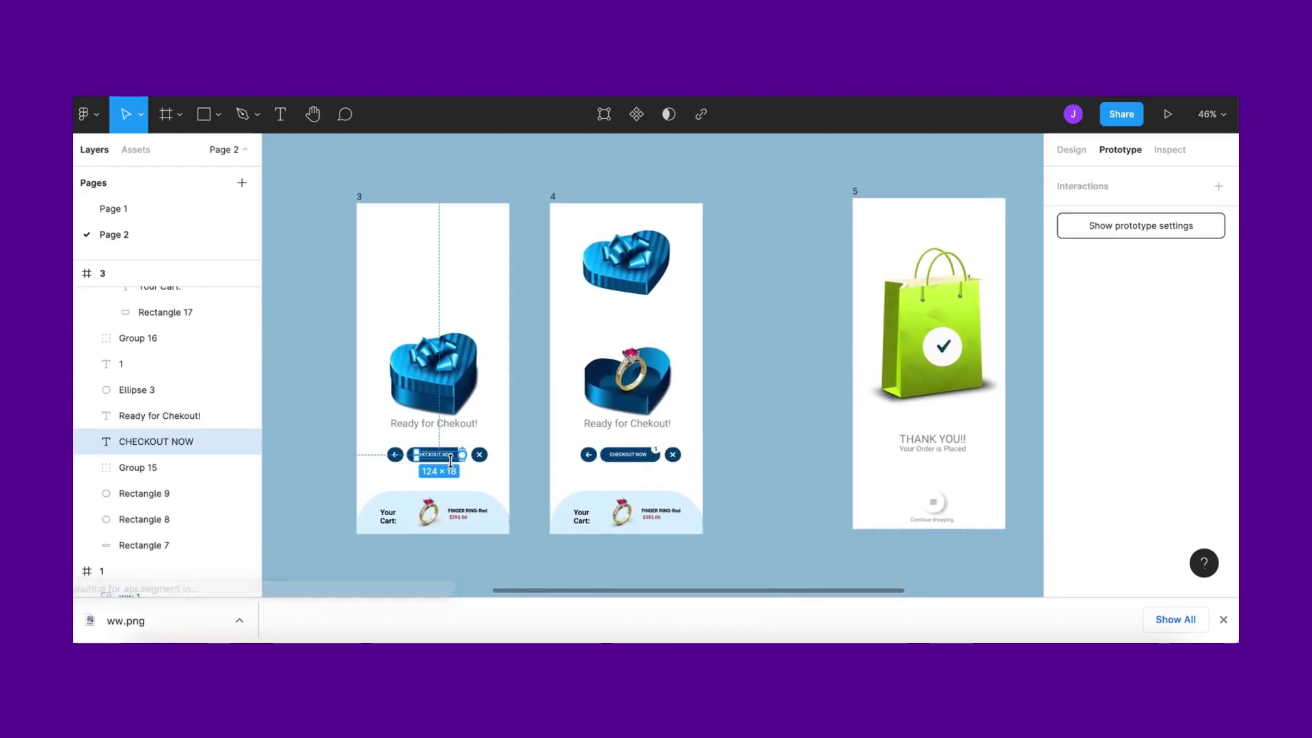
{"action": "left_click", "coordinate": [654, 458]}
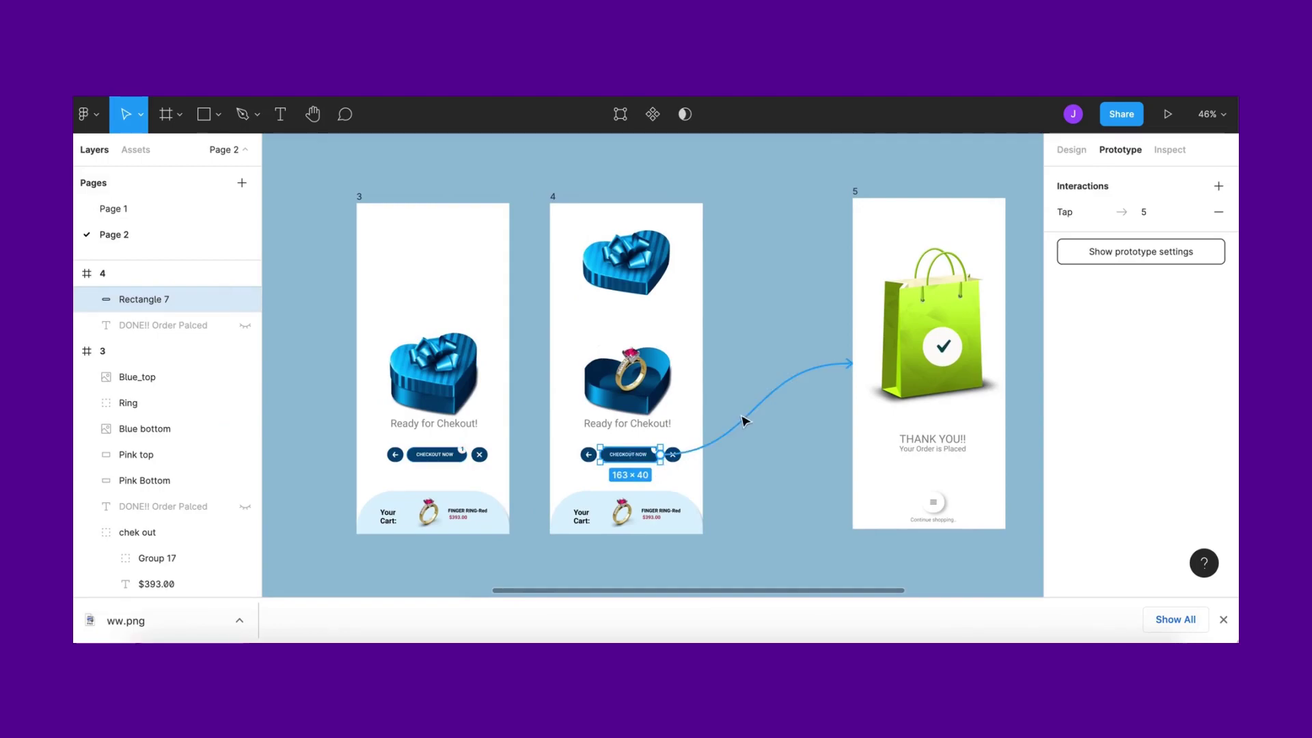
{"action": "left_click", "coordinate": [748, 421]}
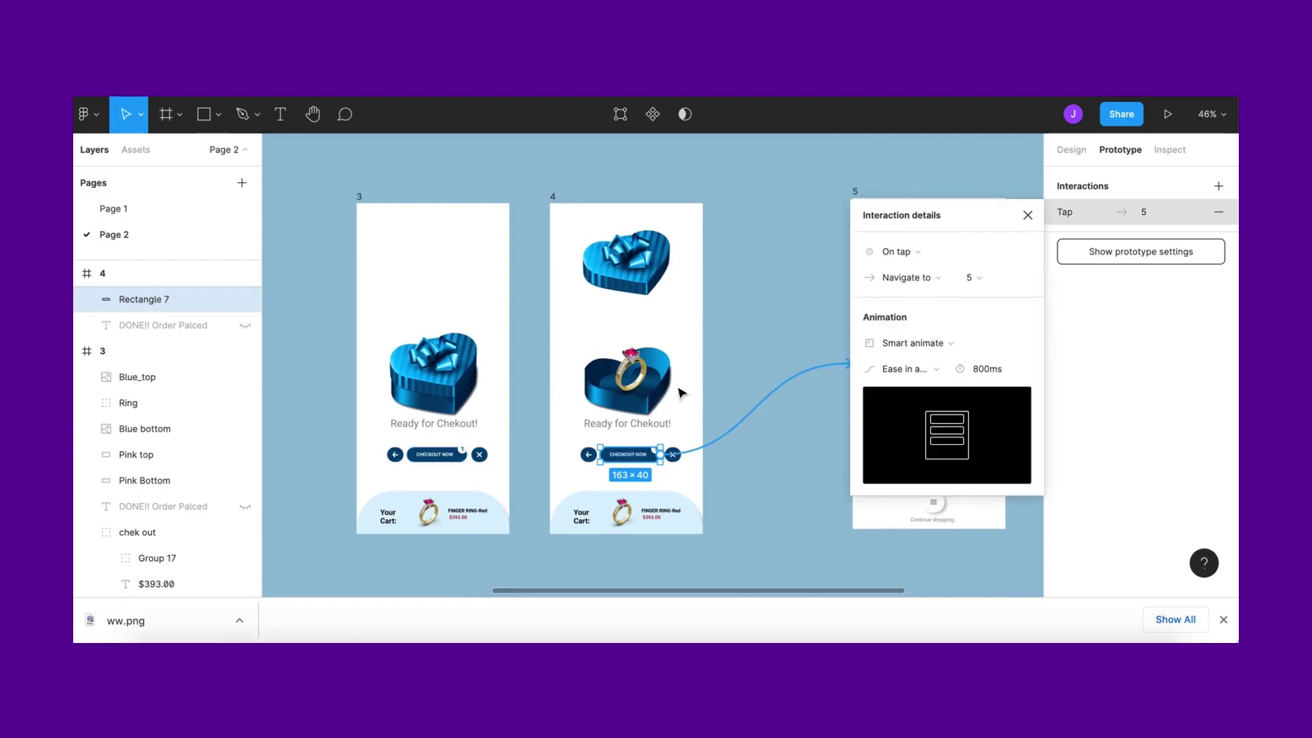
{"action": "left_click", "coordinate": [461, 466]}
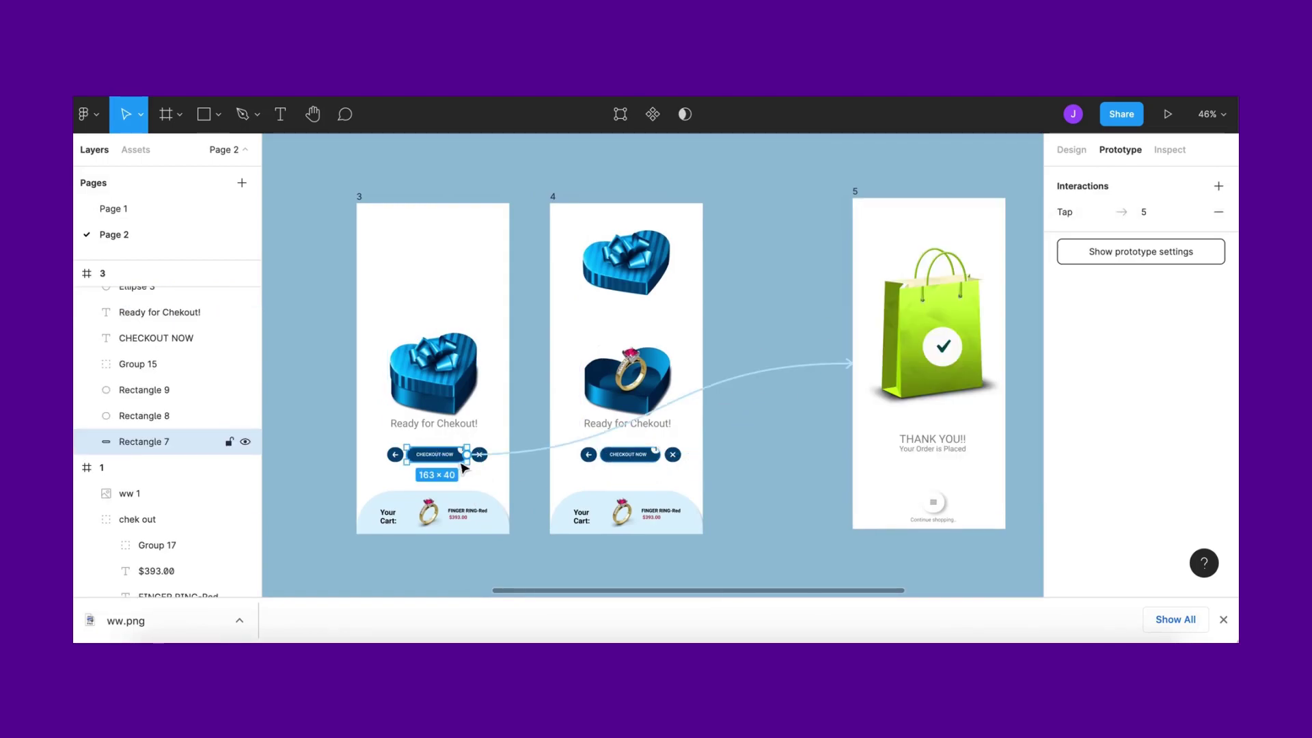
{"action": "left_click", "coordinate": [708, 388]}
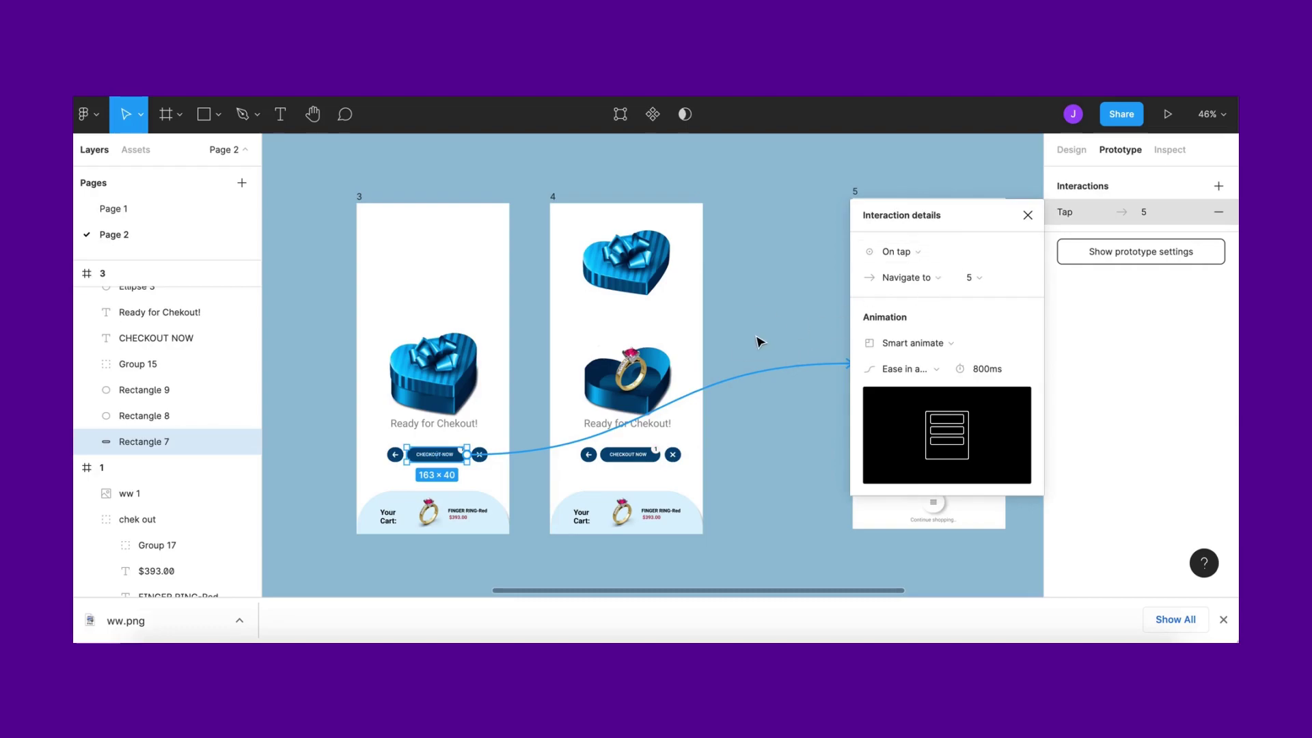
{"action": "left_click", "coordinate": [759, 342]}
Preview the prototype and tap CHECKOUT NOW to check the transition to the thank-you screen, then return to the editor
{"action": "scroll", "coordinate": [833, 304], "scroll_direction": "right", "scroll_amount": 1}
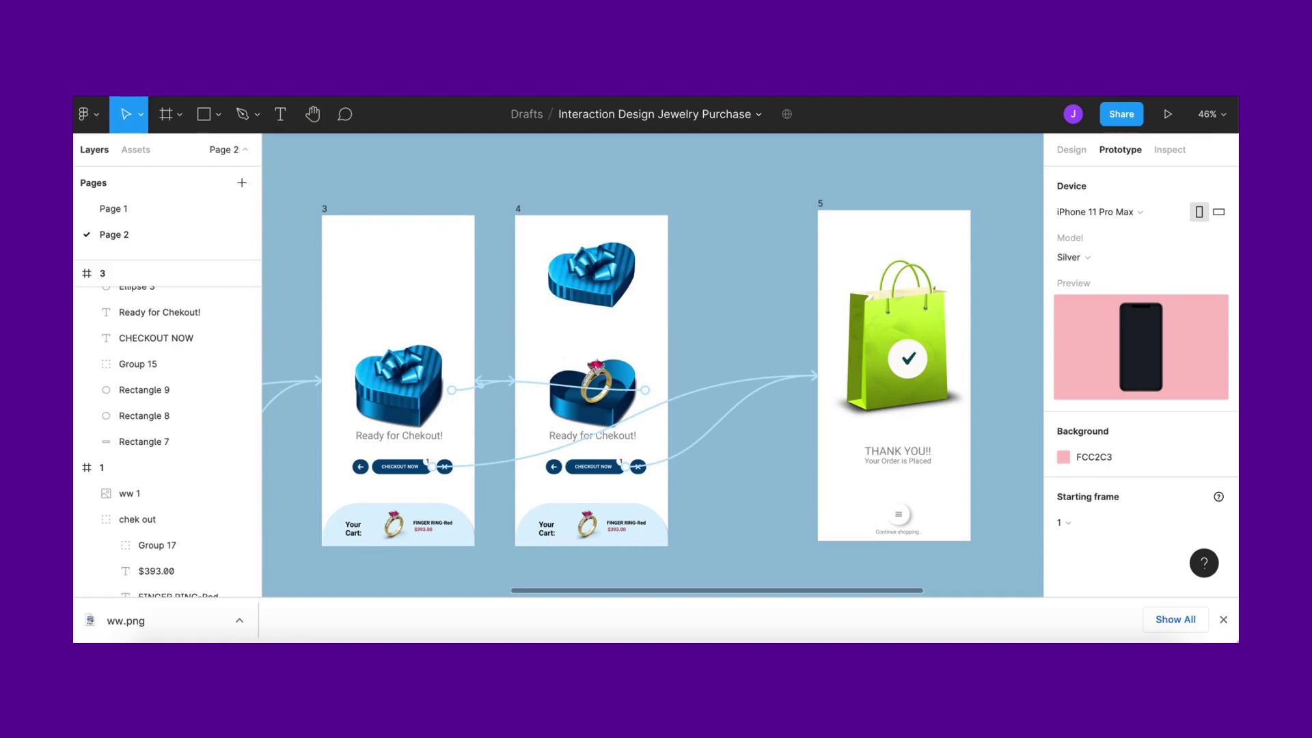
{"action": "key", "text": "super+alt+Return"}
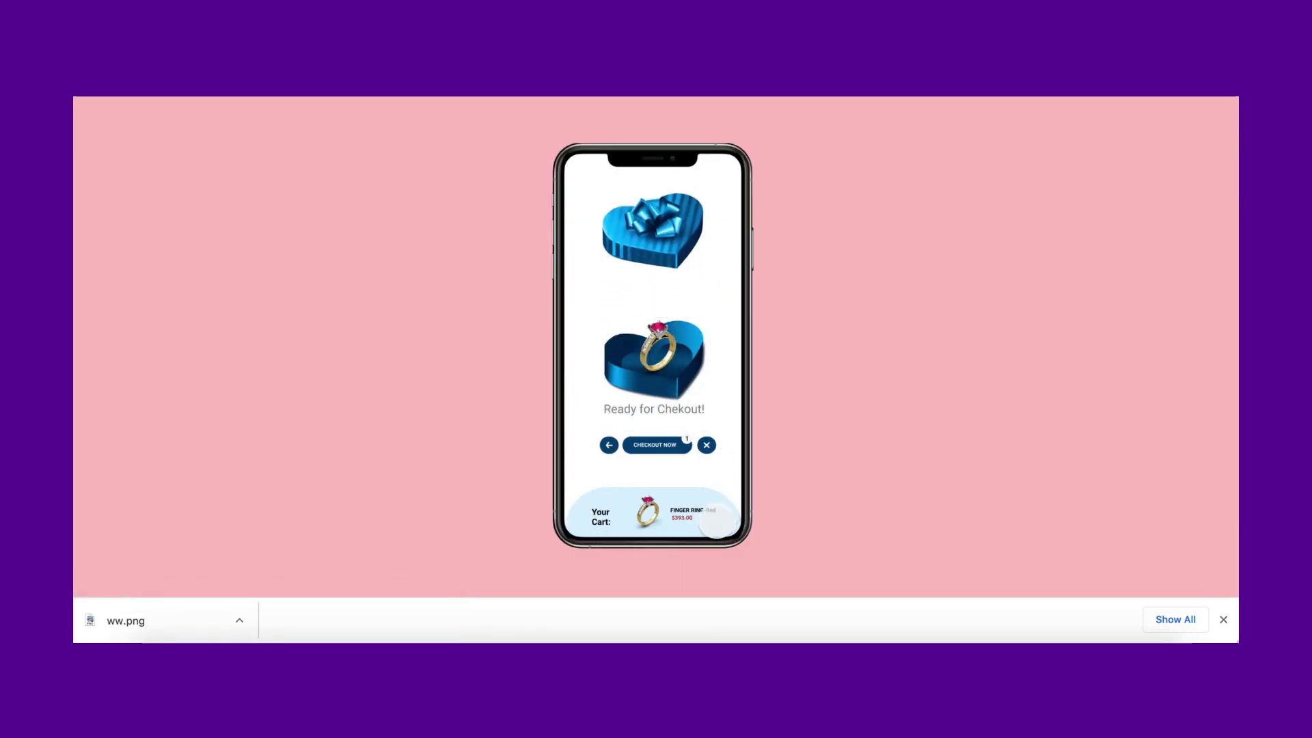
{"action": "left_click", "coordinate": [675, 448]}
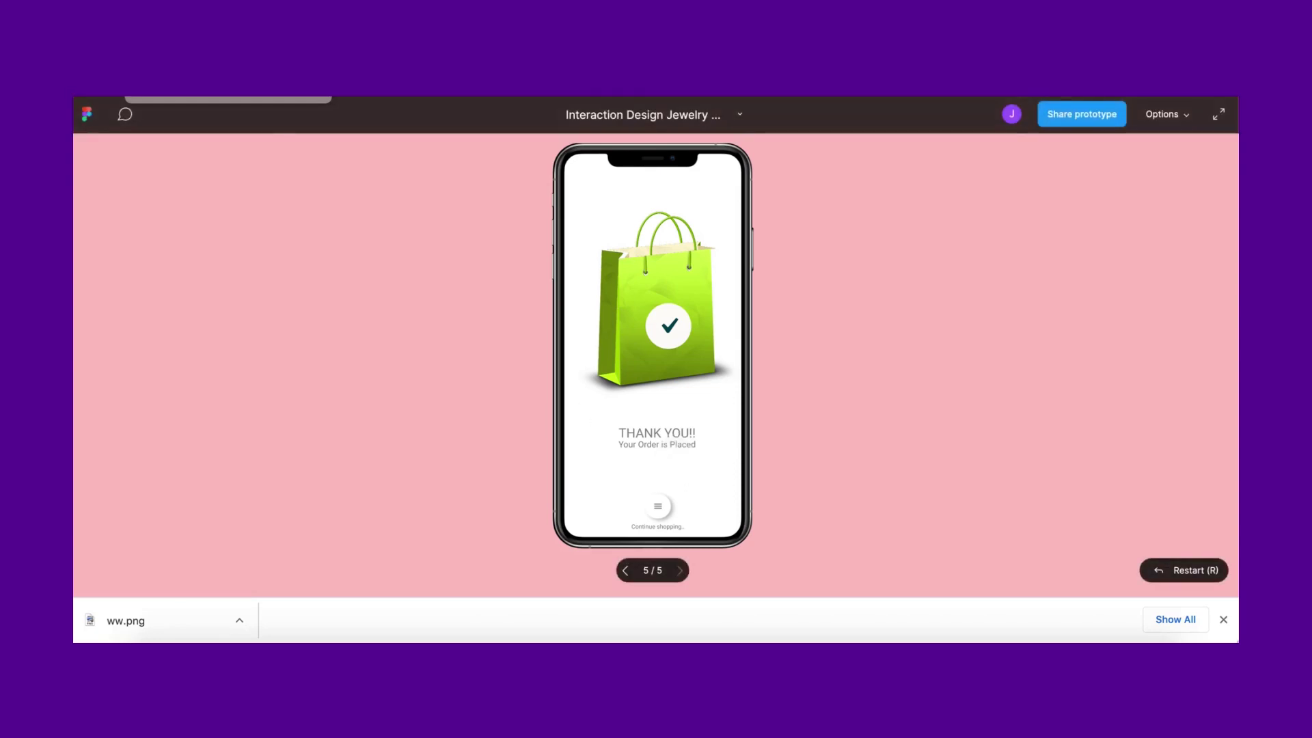
{"action": "key", "text": "ctrl+w"}
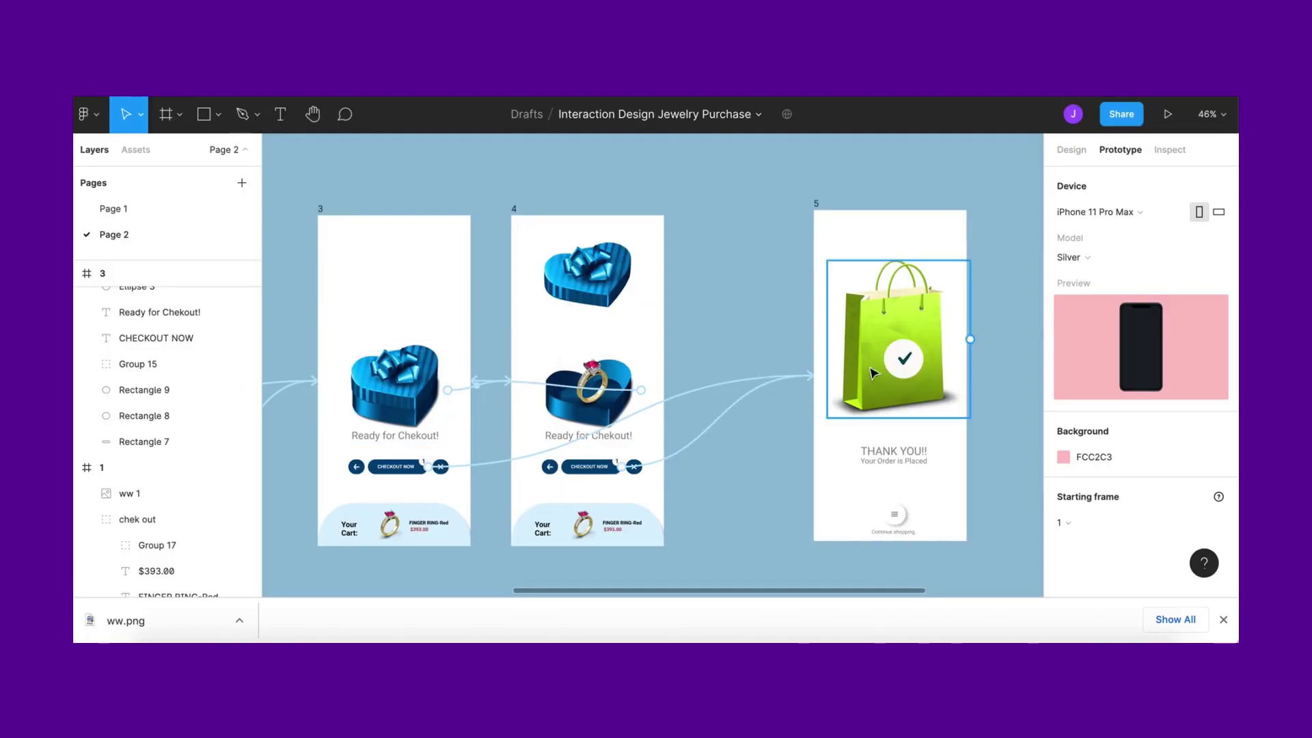
Shift the Bag_front layer of frame 5 aside to show the bag's separate parts, restoring its position each time
{"action": "left_click", "coordinate": [912, 336]}
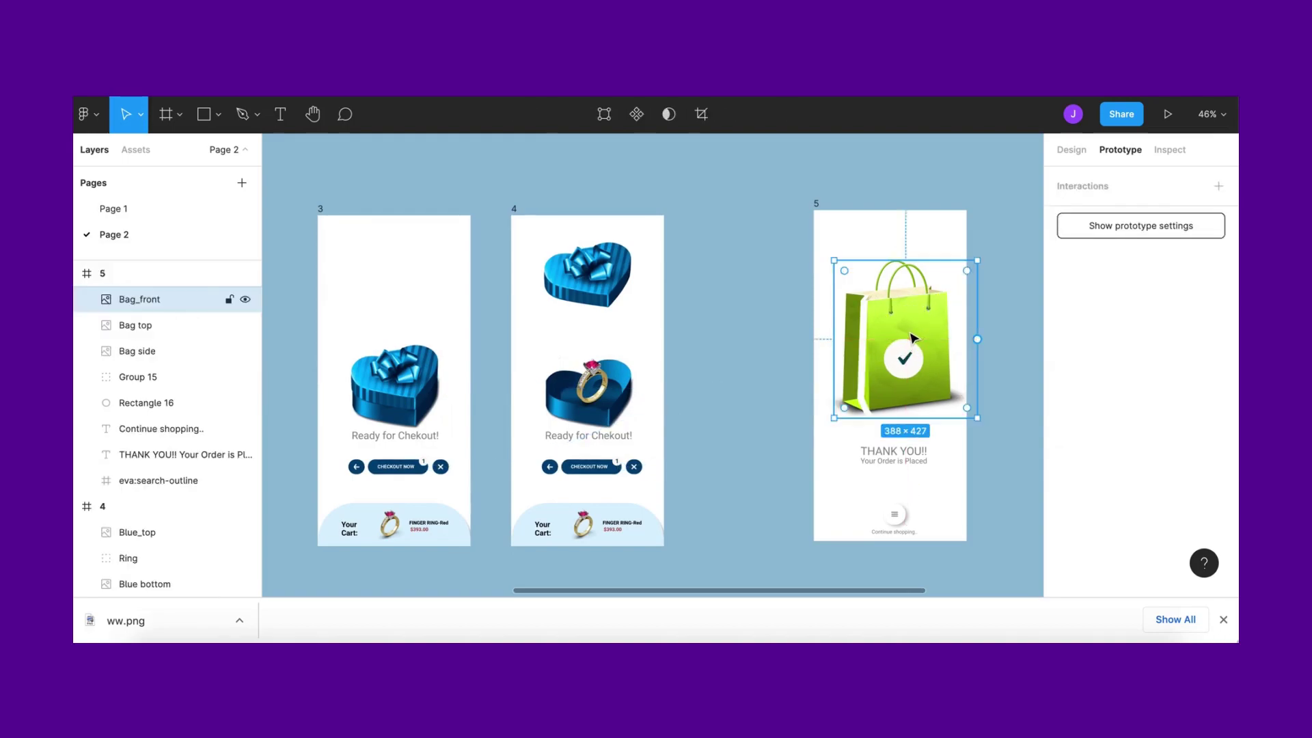
{"action": "left_click", "coordinate": [961, 229]}
{"action": "left_click", "coordinate": [899, 309]}
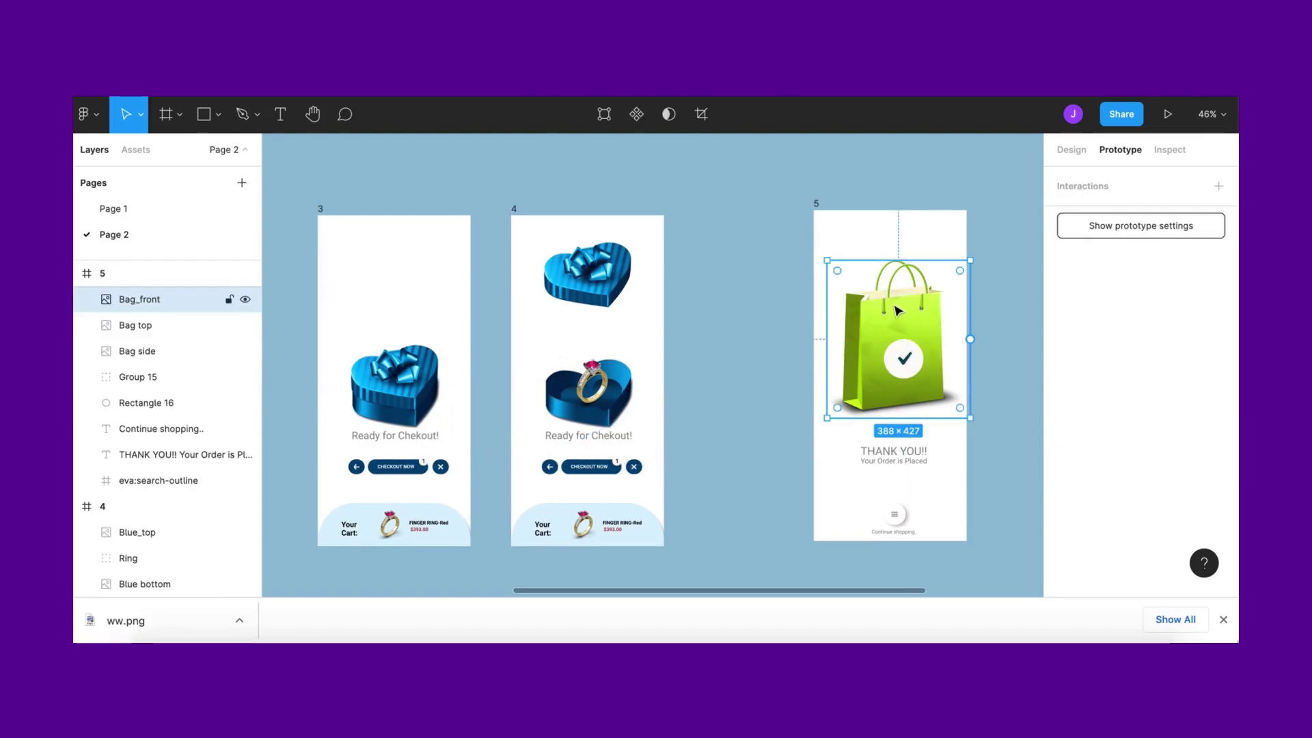
{"action": "left_click", "coordinate": [984, 339]}
{"action": "left_click", "coordinate": [899, 328]}
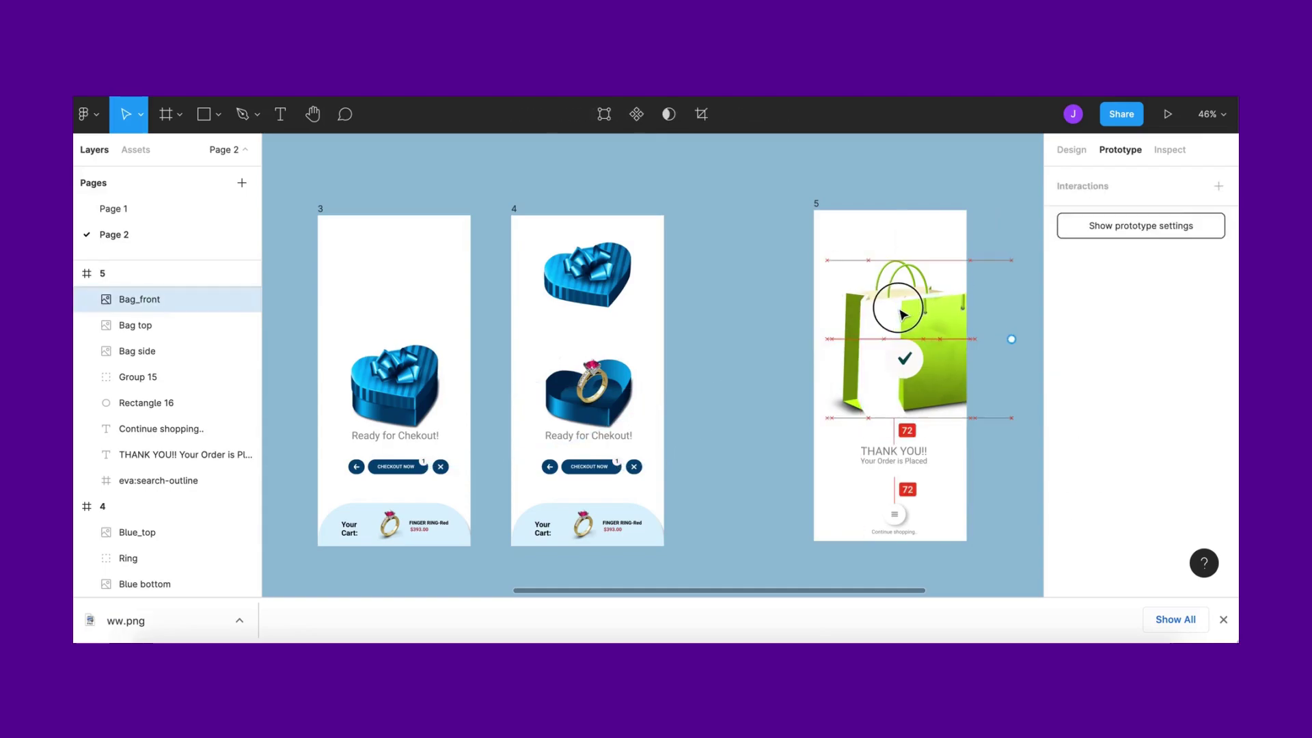
Copy the Check icon, Bag_front, Bag top and Bag side layers from frame 5 into frame 3
{"action": "left_click", "coordinate": [788, 269]}
{"action": "left_click_drag", "start_coordinate": [918, 347], "coordinate": [943, 369]}
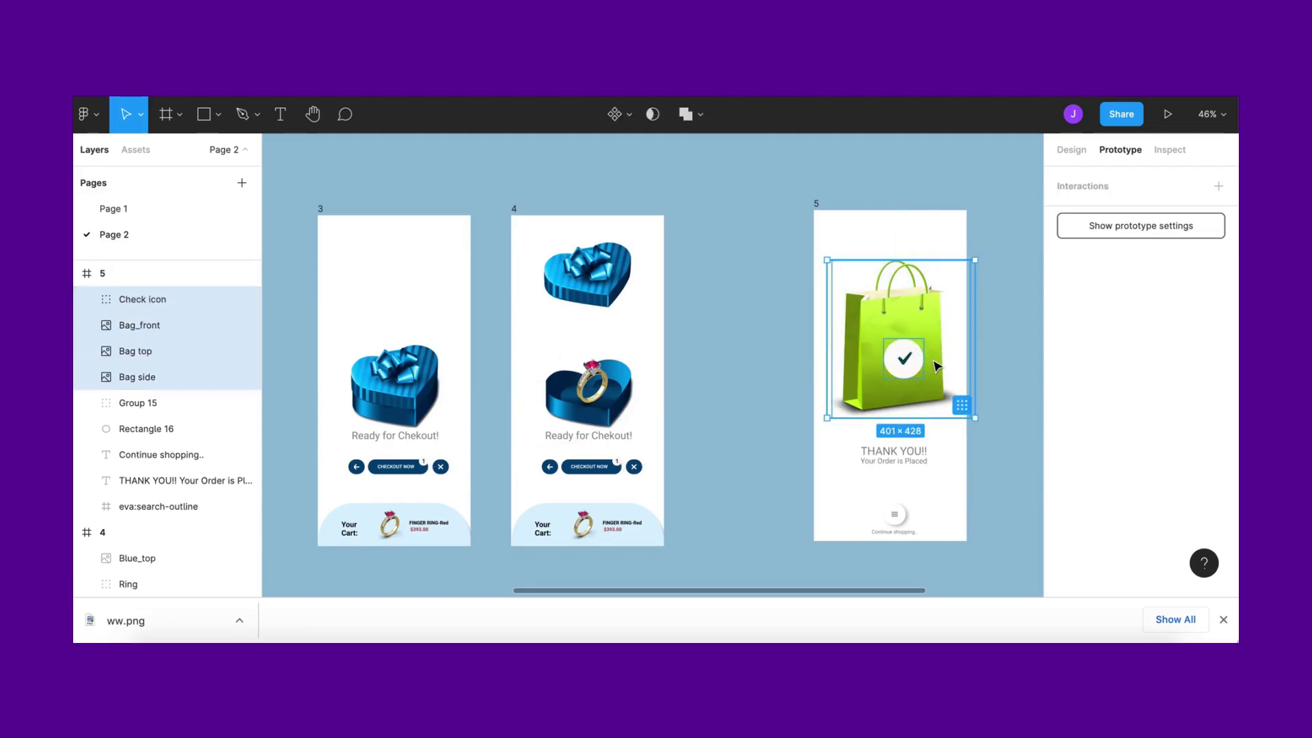
{"action": "left_click", "coordinate": [324, 214]}
{"action": "scroll", "coordinate": [324, 212], "scroll_direction": "left", "scroll_amount": 1}
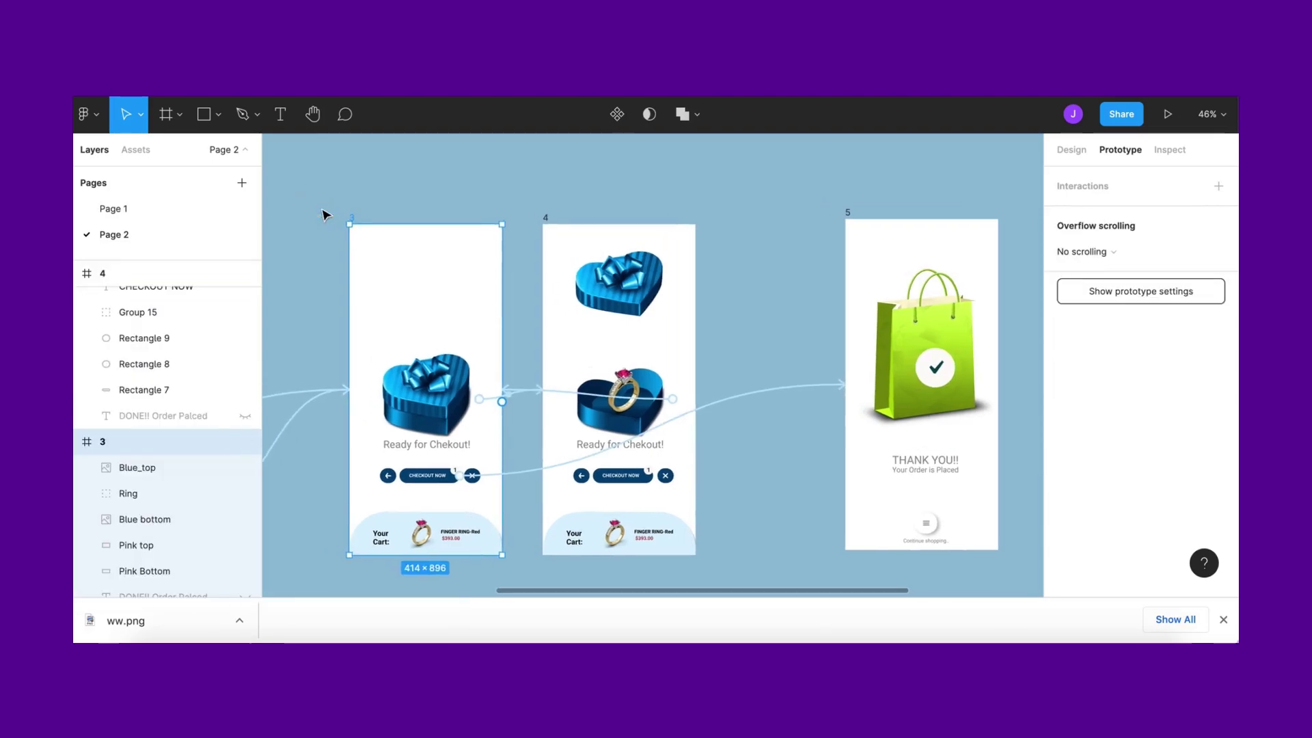
{"action": "key", "text": "ctrl+v"}
Move Bag_front down to frame 3's lower edge and Bag top up past its upper edge
{"action": "scroll", "coordinate": [323, 212], "scroll_direction": "left", "scroll_amount": 3}
{"action": "left_click", "coordinate": [412, 233]}
{"action": "left_click", "coordinate": [528, 308]}
{"action": "left_click_drag", "start_coordinate": [492, 345], "coordinate": [489, 521]}
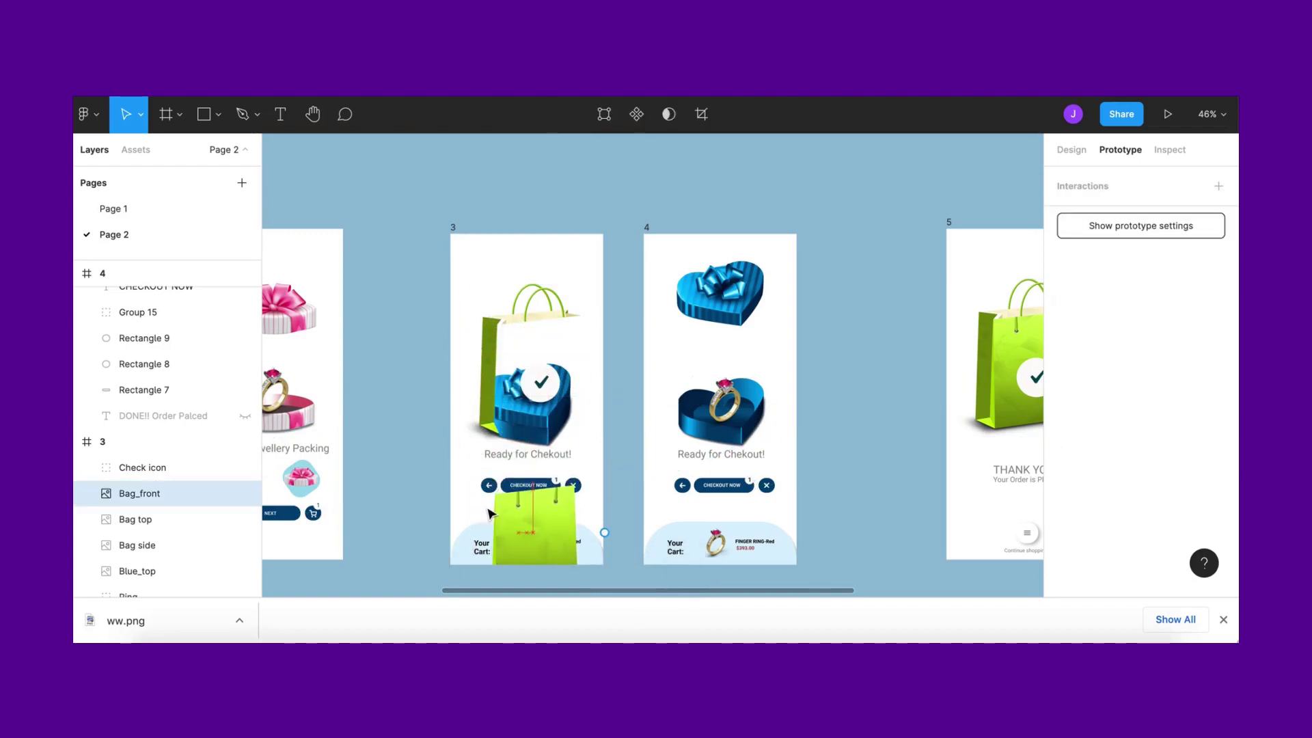
{"action": "left_click_drag", "start_coordinate": [493, 339], "coordinate": [492, 256]}
Place Bag side at frame 3's left edge and the Check icon in its upper-right corner, keeping both inside the frame
{"action": "left_click", "coordinate": [421, 377]}
{"action": "left_click_drag", "start_coordinate": [487, 396], "coordinate": [421, 403]}
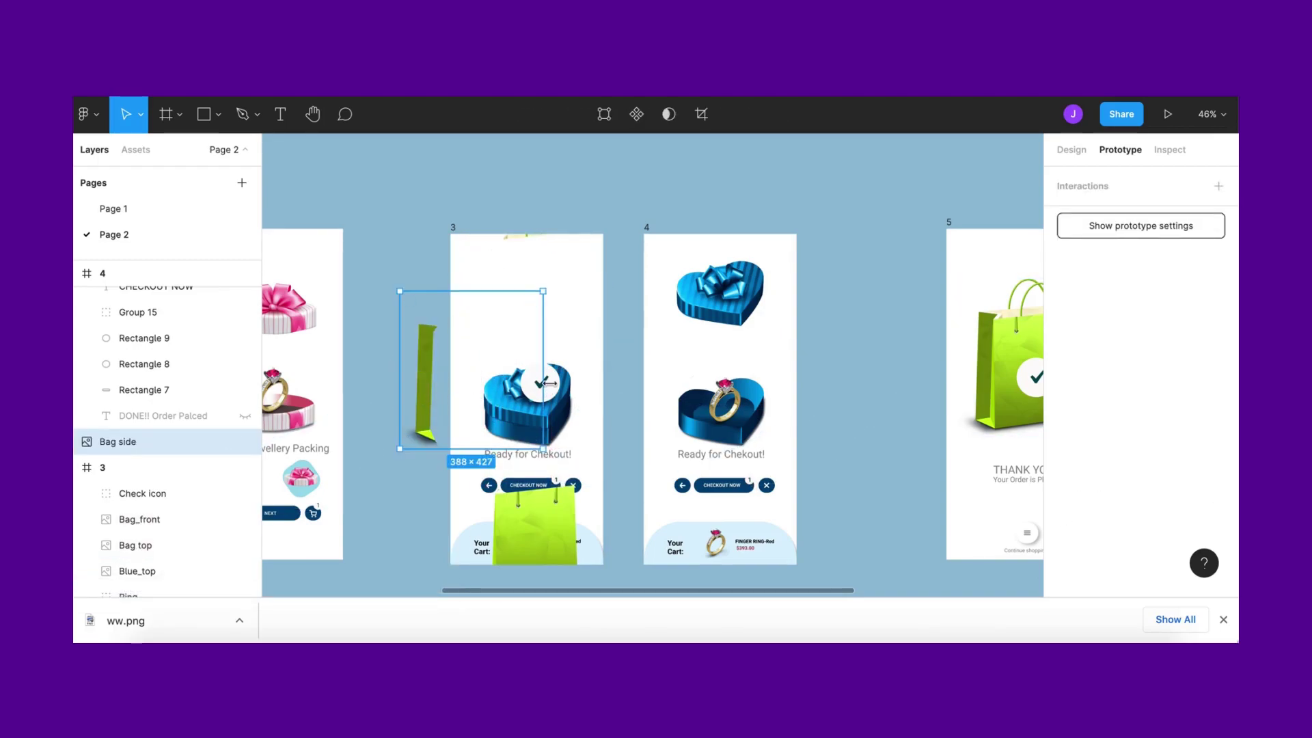
{"action": "left_click", "coordinate": [562, 392]}
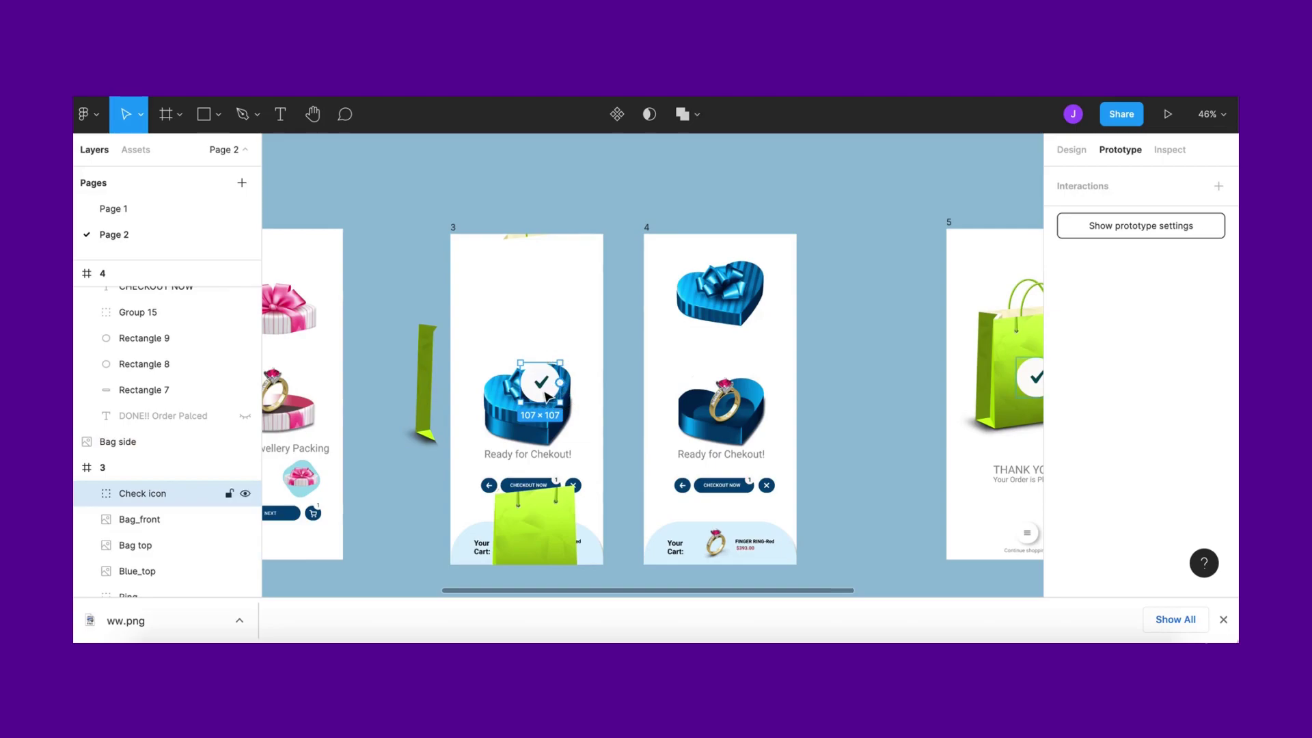
{"action": "left_click", "coordinate": [546, 395]}
{"action": "left_click_drag", "start_coordinate": [570, 361], "coordinate": [599, 270]}
{"action": "left_click_drag", "start_coordinate": [440, 369], "coordinate": [466, 375]}
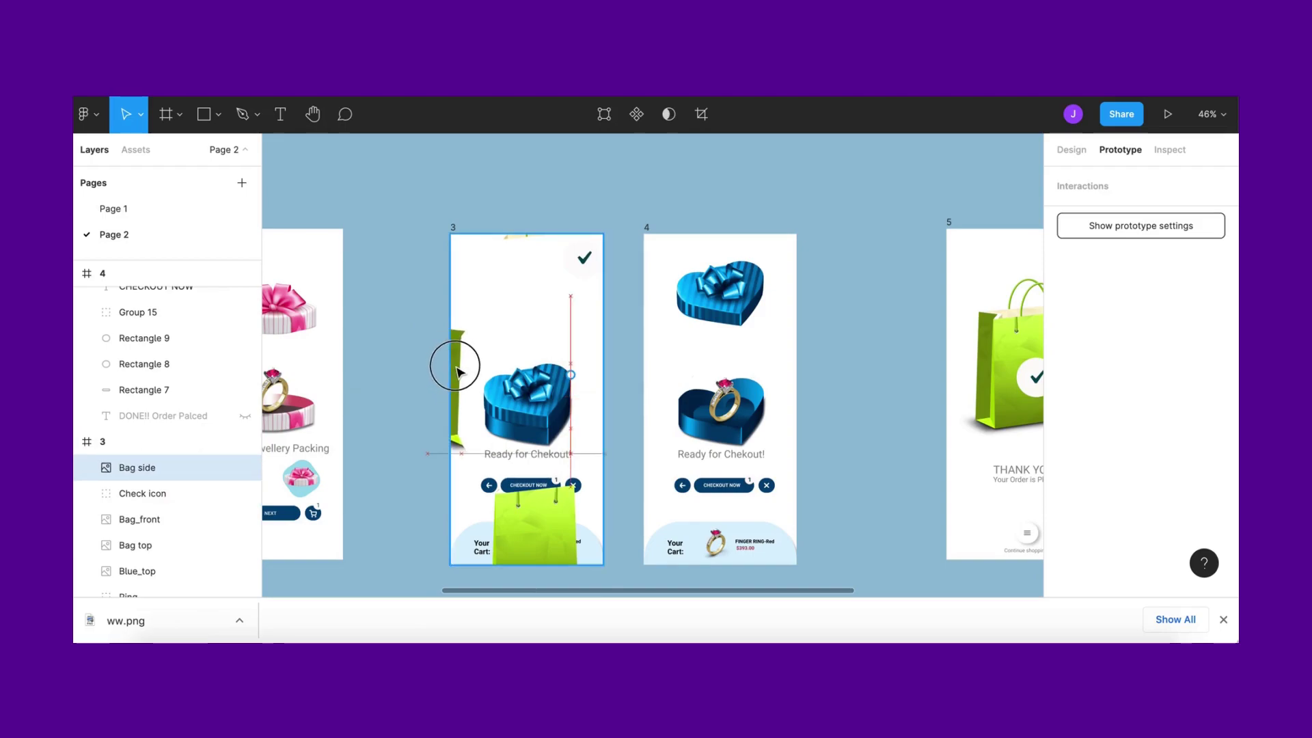
Set the layer opacity of Bag top, Bag side, Bag_front and the Check icon in frame 3 to 0
{"action": "left_click", "coordinate": [532, 239]}
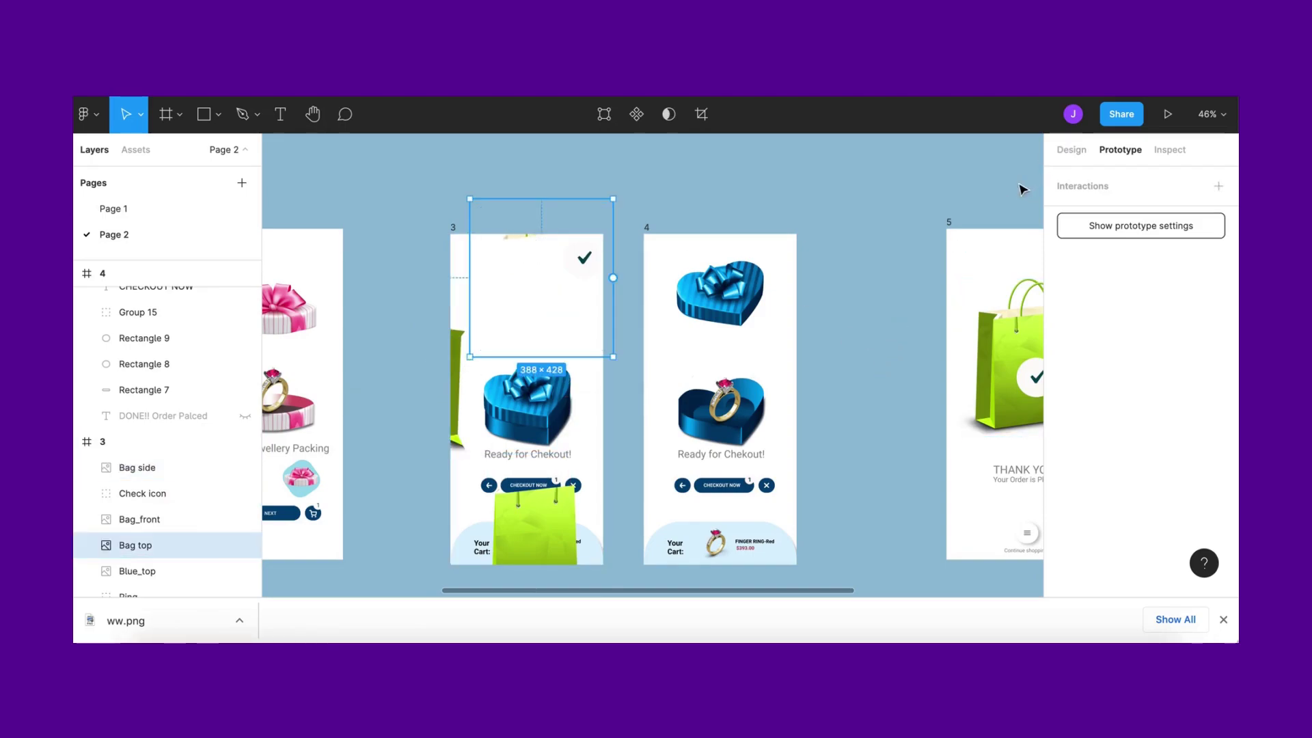
{"action": "left_click", "coordinate": [1070, 152]}
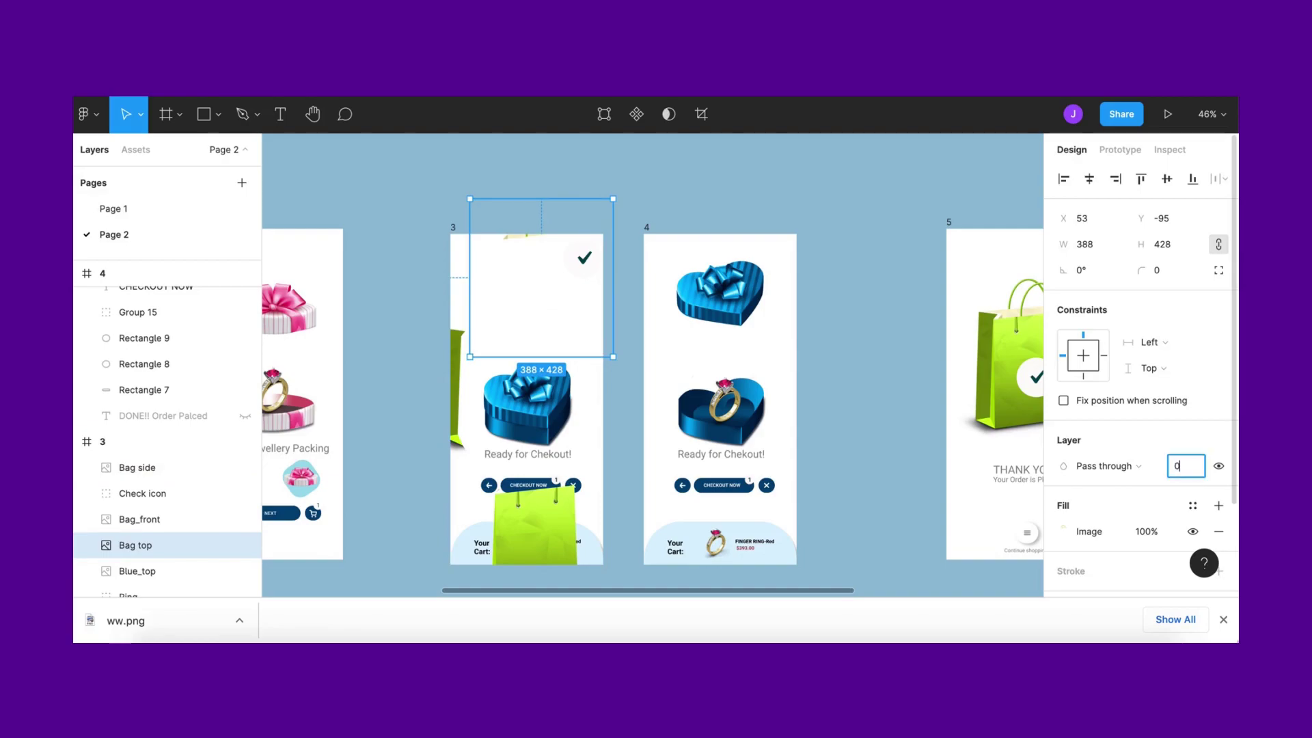
{"action": "left_click", "coordinate": [462, 418]}
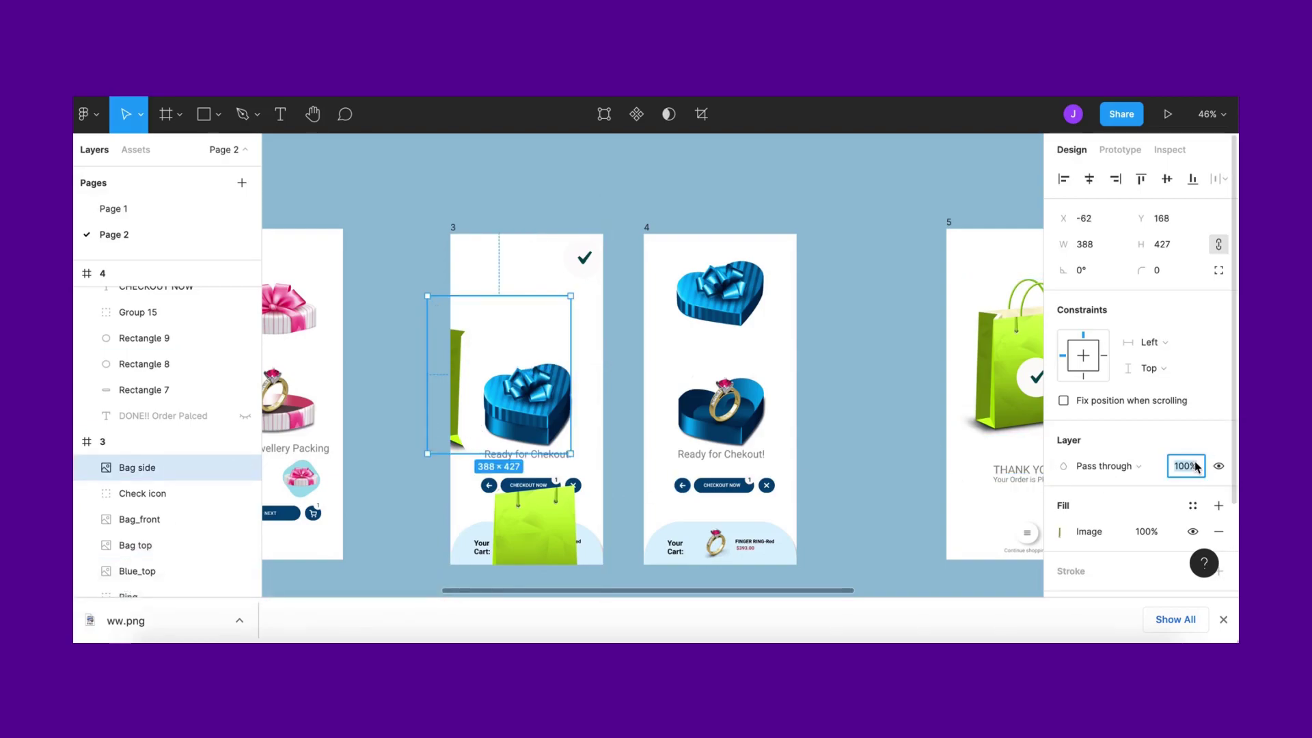
{"action": "type", "text": "0"}
{"action": "left_click", "coordinate": [551, 542]}
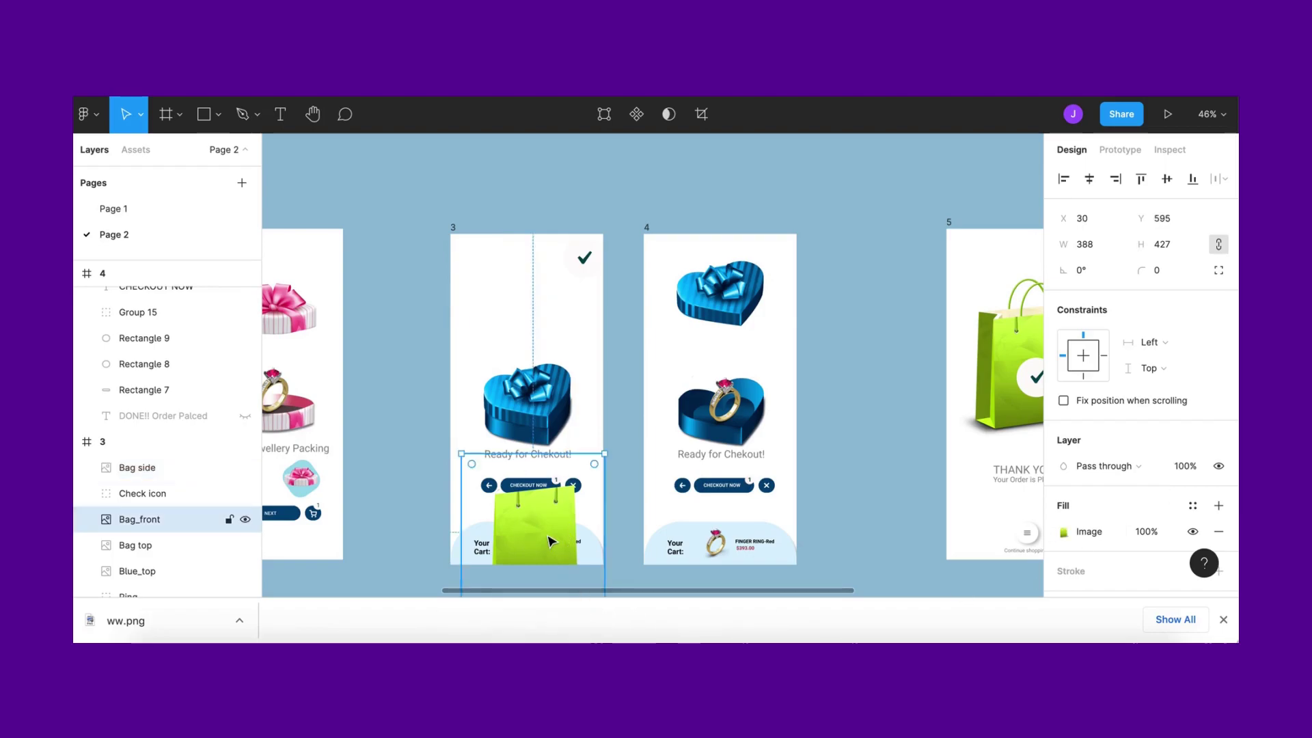
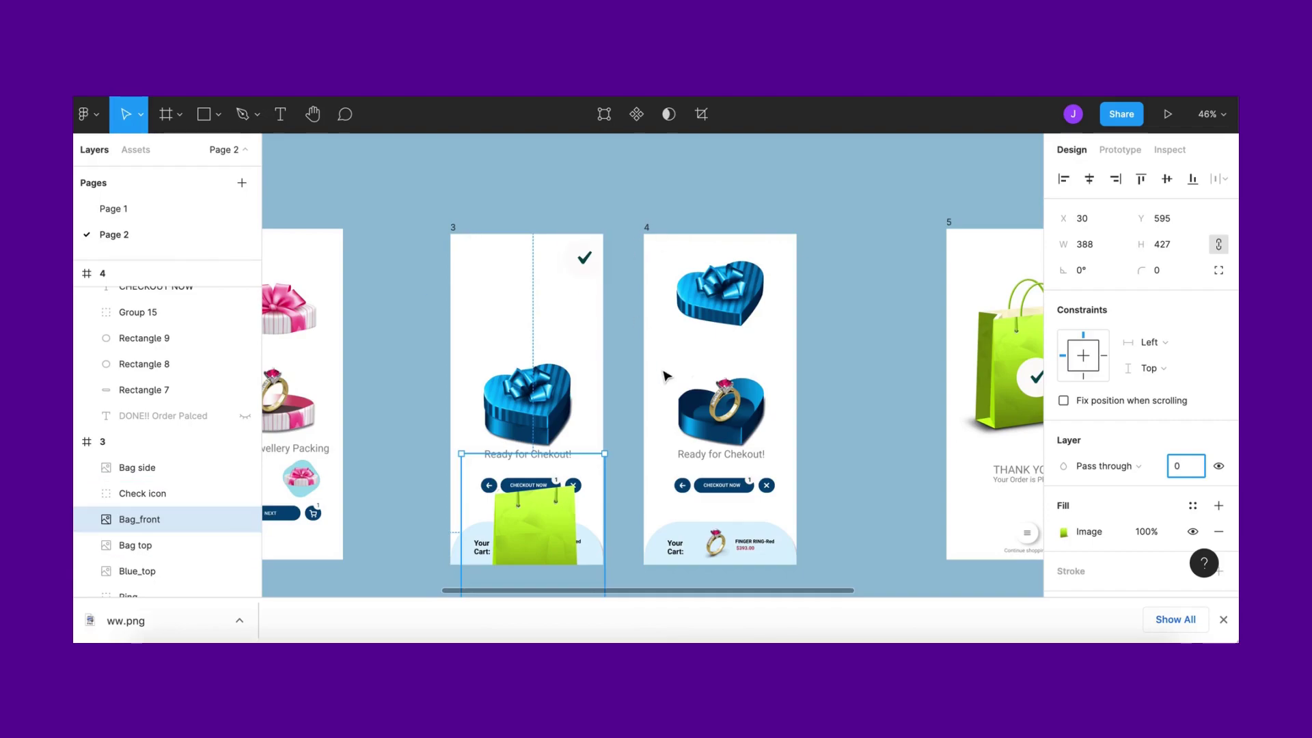
{"action": "left_click", "coordinate": [610, 330]}
{"action": "left_click", "coordinate": [587, 262]}
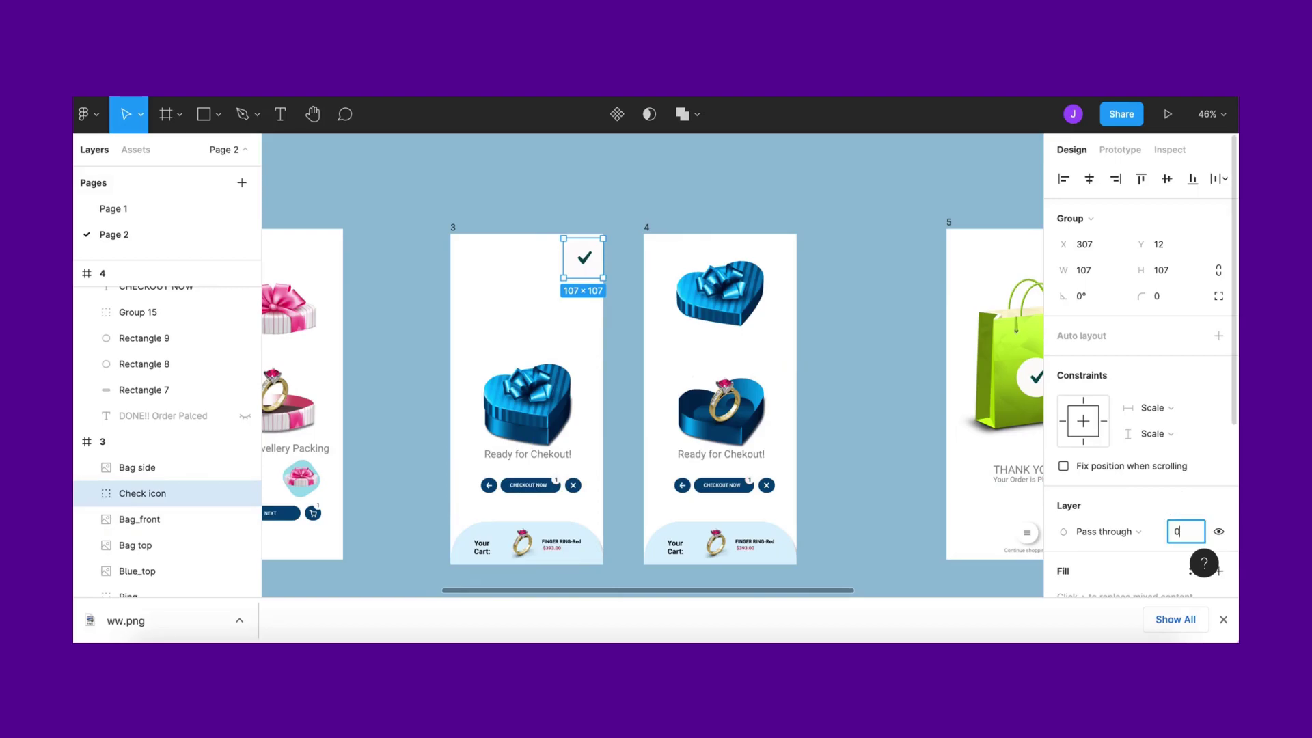
{"action": "left_click", "coordinate": [904, 454]}
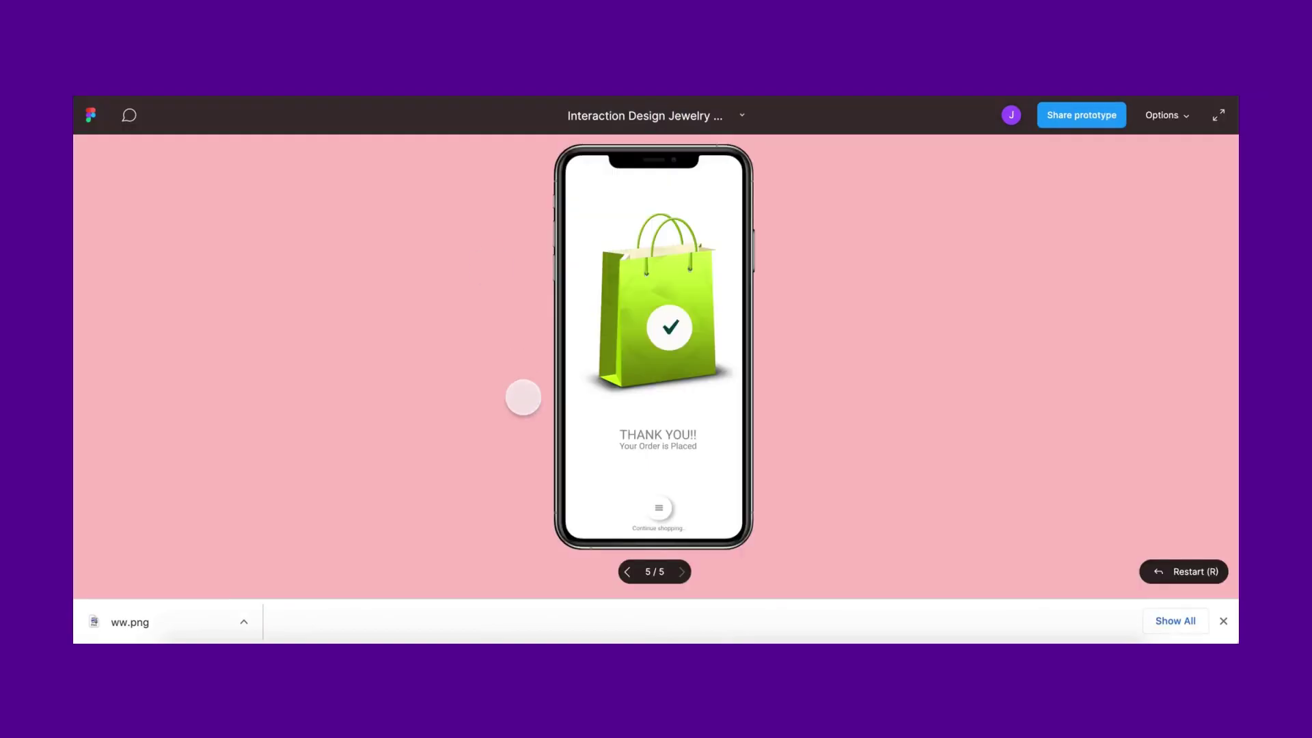
Step the prototype preview back to the pink jewellery packing screen and proceed with NEXT to test the checkout flow
{"action": "key", "text": "Left"}
{"action": "key", "text": "Left"}
{"action": "key", "text": "Left"}
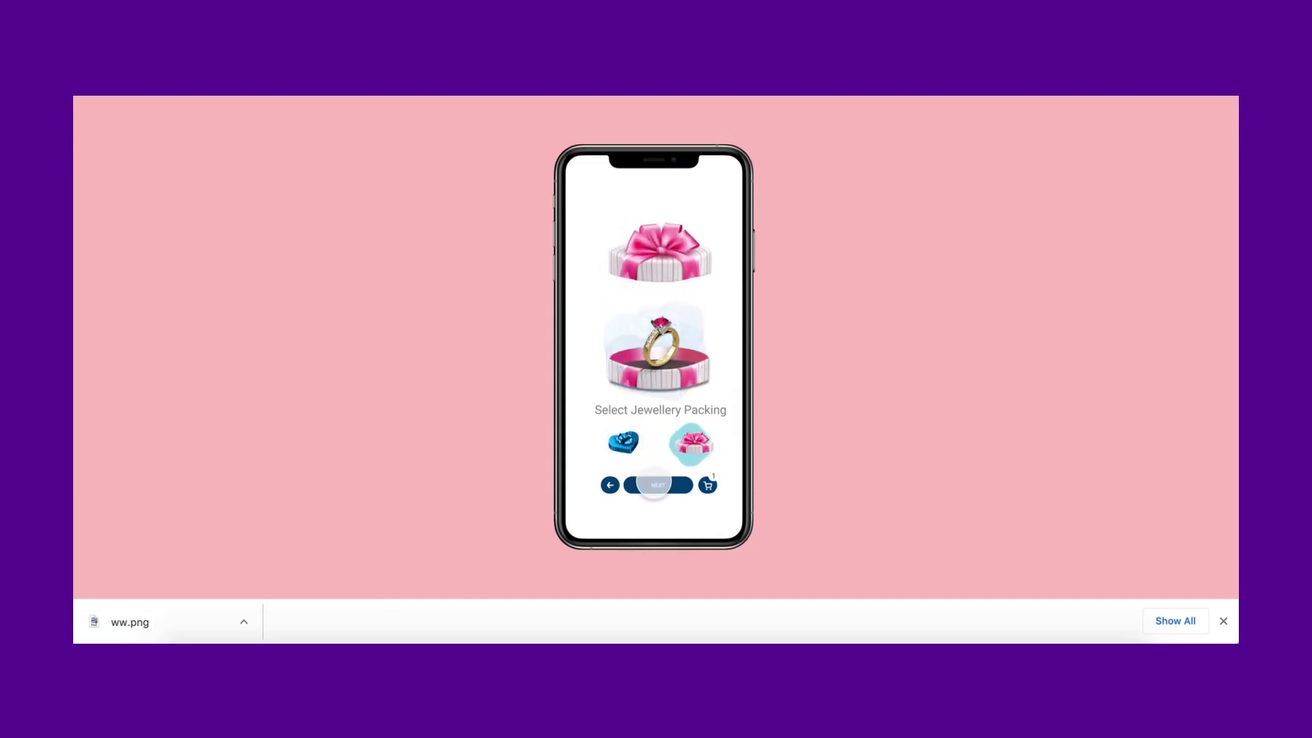
{"action": "left_click", "coordinate": [654, 485]}
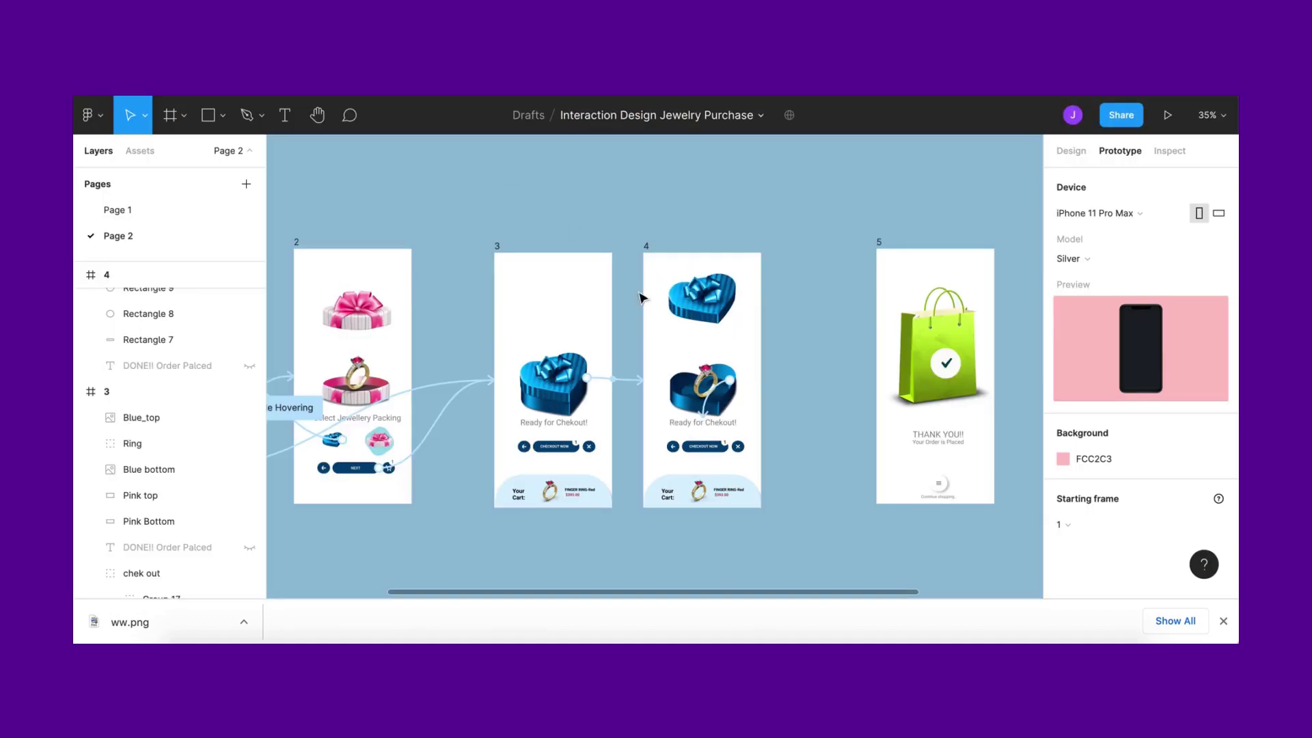
Move frame 5 closer to frame 4 and align its upper edge with frames 3 and 4
{"action": "scroll", "coordinate": [661, 323], "scroll_direction": "right", "scroll_amount": 2}
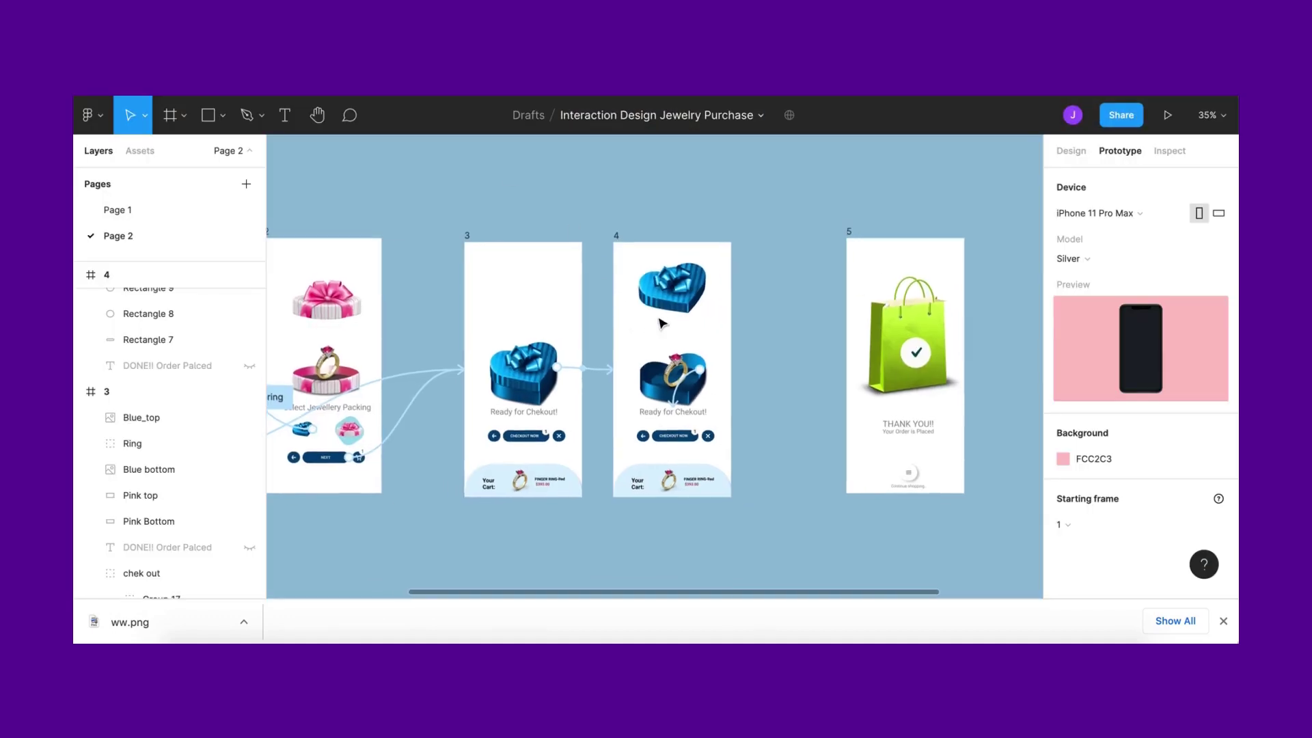
{"action": "scroll", "coordinate": [662, 323], "scroll_direction": "right", "scroll_amount": 4}
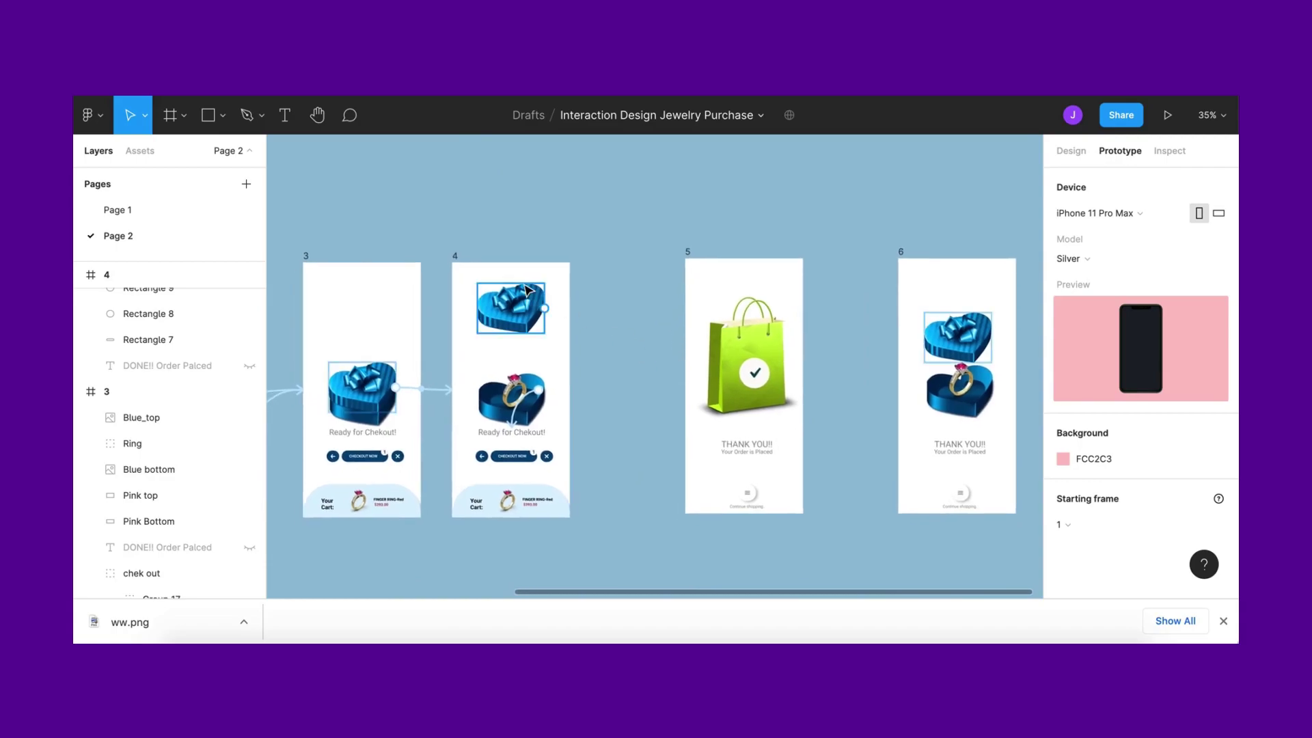
{"action": "scroll", "coordinate": [602, 436], "scroll_direction": "left", "scroll_amount": 1}
{"action": "left_click", "coordinate": [457, 252]}
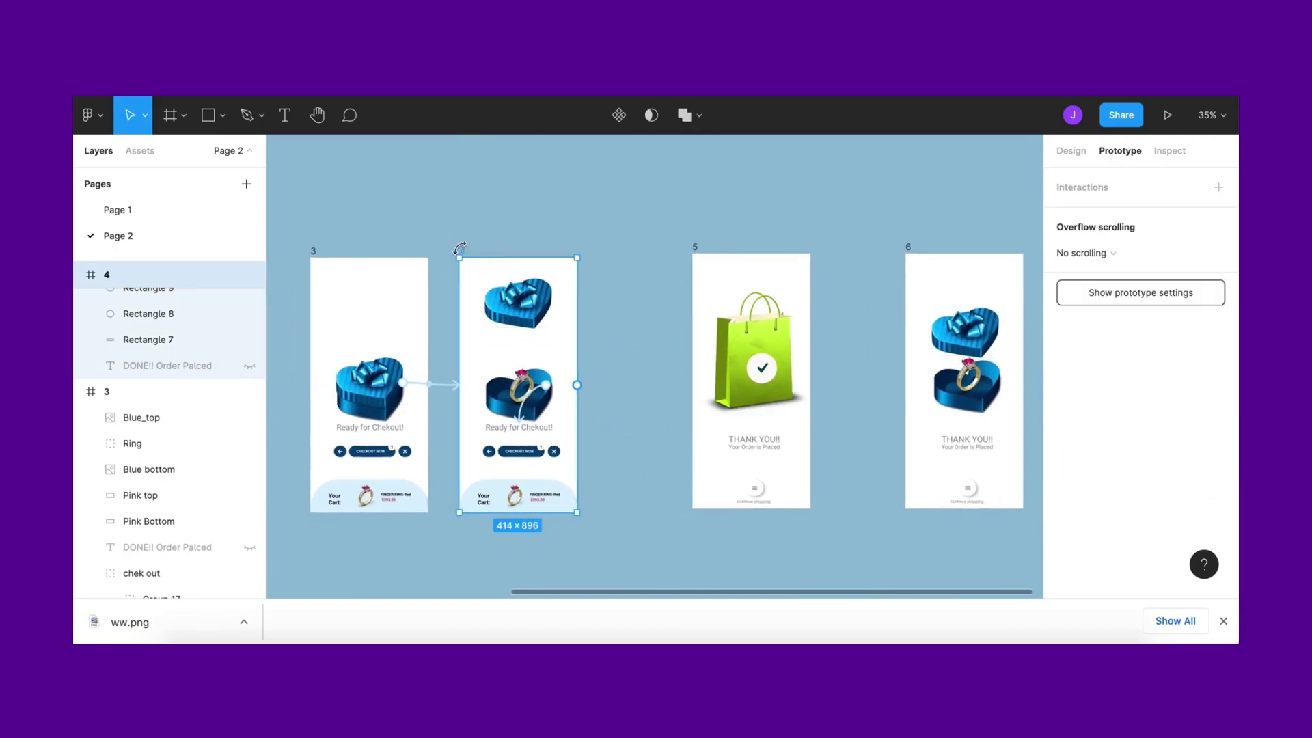
{"action": "left_click_drag", "start_coordinate": [699, 250], "coordinate": [644, 246]}
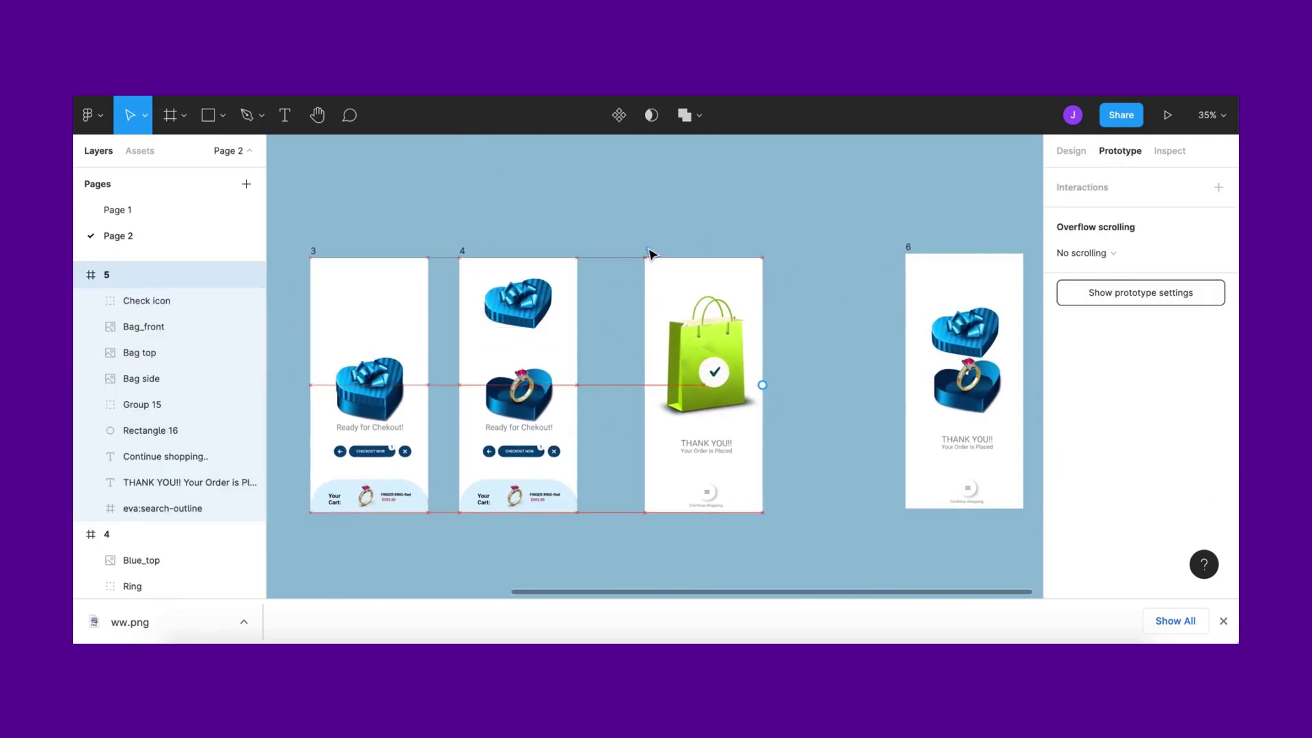
Move Bag_front and Bag top out of frame 5 onto the canvas between frames 5 and 6
{"action": "scroll", "coordinate": [750, 330], "scroll_direction": "up", "scroll_amount": 1, "text": "ctrl"}
{"action": "left_click", "coordinate": [868, 342]}
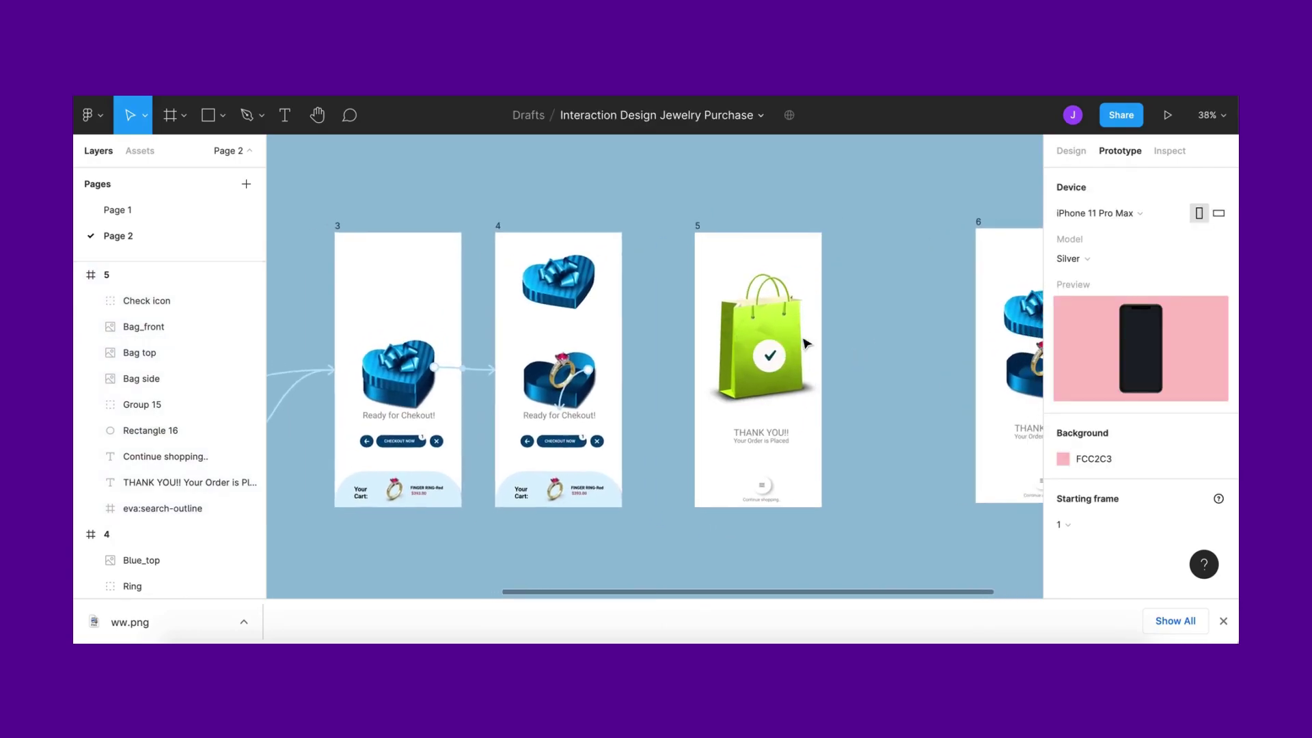
{"action": "left_click_drag", "start_coordinate": [779, 357], "coordinate": [899, 196]}
{"action": "left_click", "coordinate": [762, 335]}
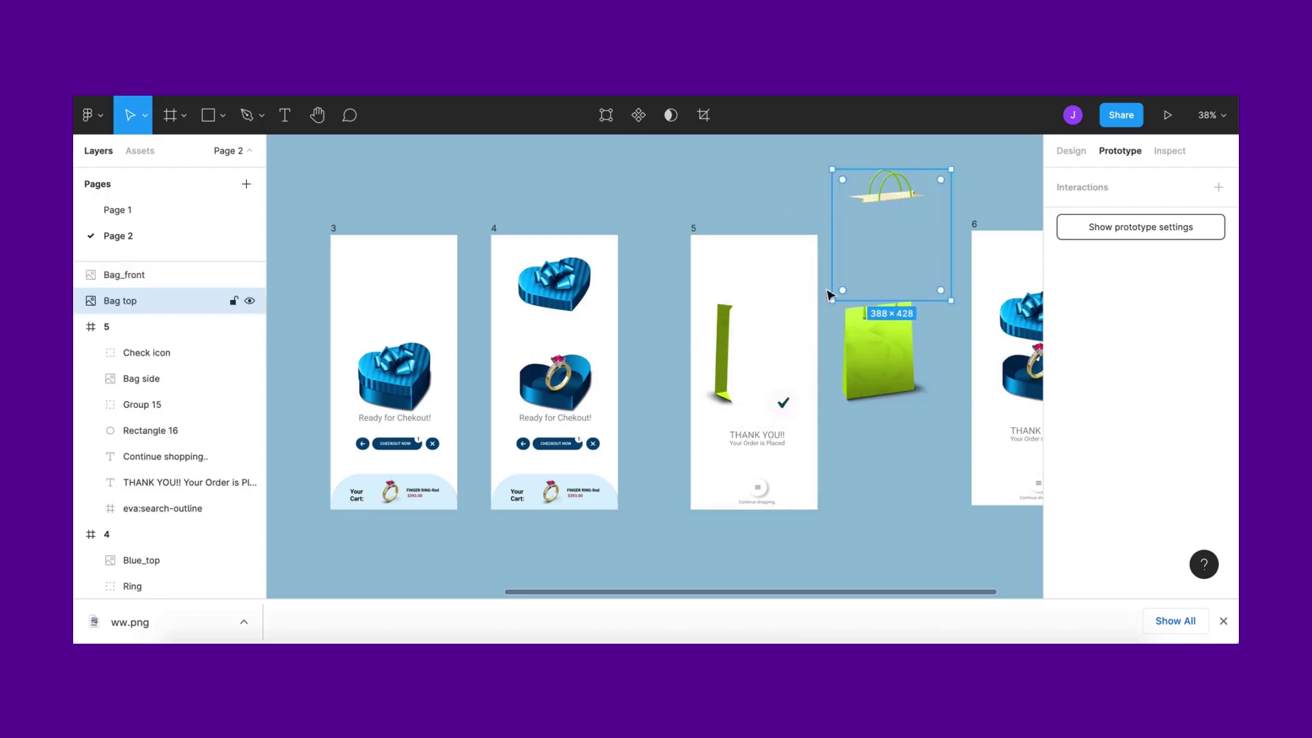
Move Bag side out of frame 5 and spread Bag side, Bag_front and Bag top on the canvas above the frame
{"action": "left_click_drag", "start_coordinate": [733, 381], "coordinate": [747, 255]}
{"action": "scroll", "coordinate": [747, 255], "scroll_direction": "up", "scroll_amount": 3}
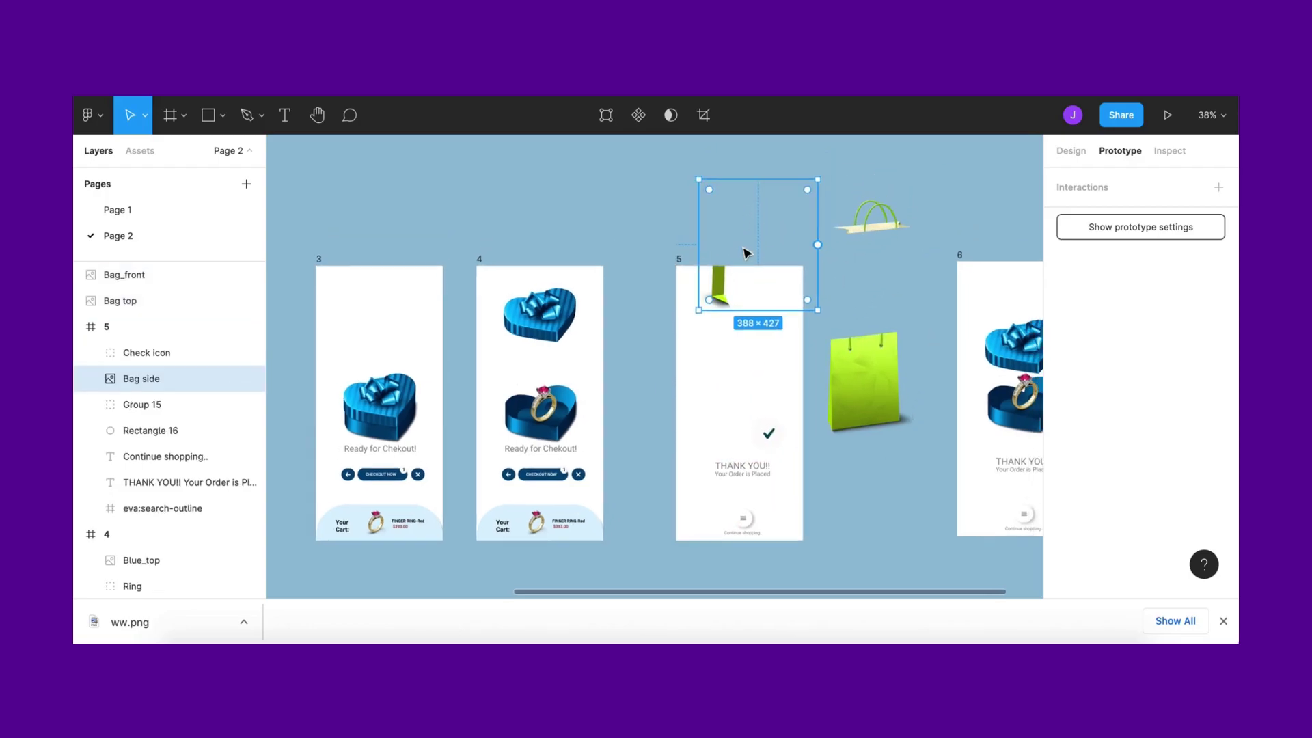
{"action": "left_click_drag", "start_coordinate": [714, 307], "coordinate": [684, 226]}
{"action": "left_click_drag", "start_coordinate": [854, 397], "coordinate": [791, 196]}
{"action": "scroll", "coordinate": [820, 265], "scroll_direction": "up", "scroll_amount": 3}
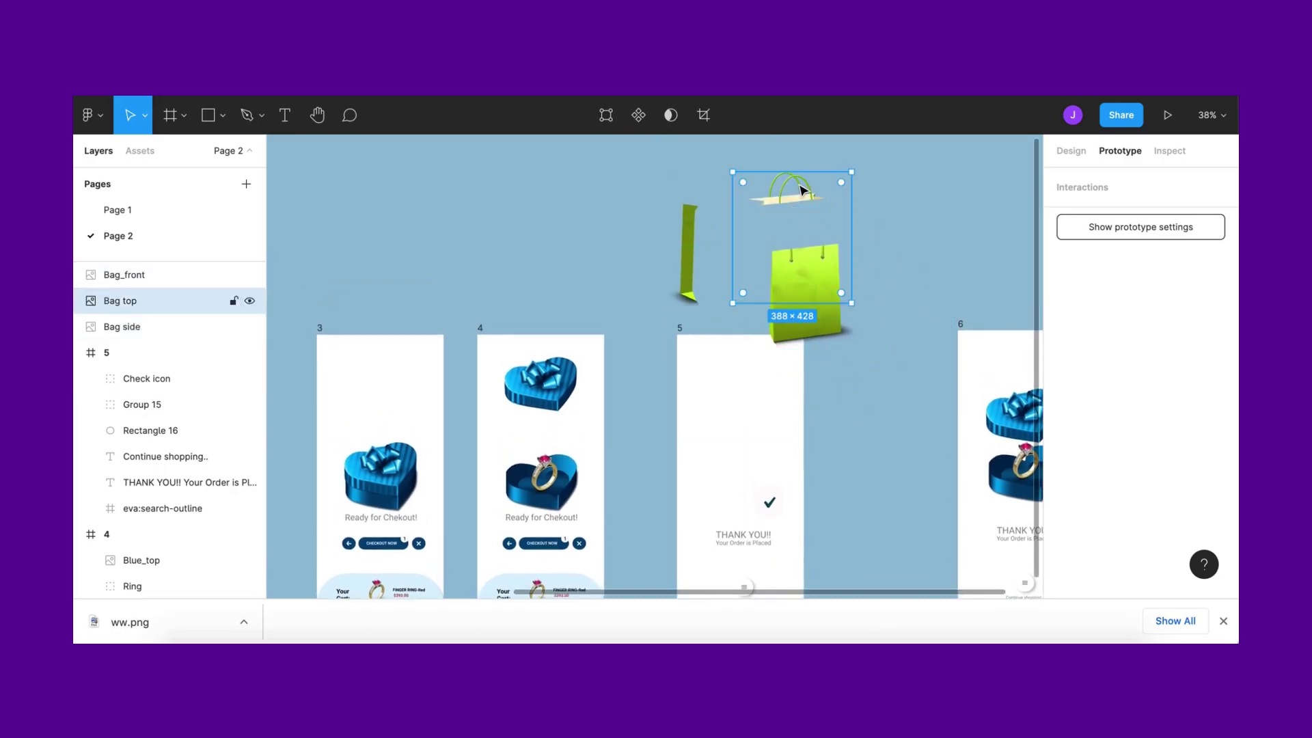
{"action": "left_click_drag", "start_coordinate": [689, 260], "coordinate": [695, 288]}
{"action": "scroll", "coordinate": [691, 302], "scroll_direction": "down", "scroll_amount": 3}
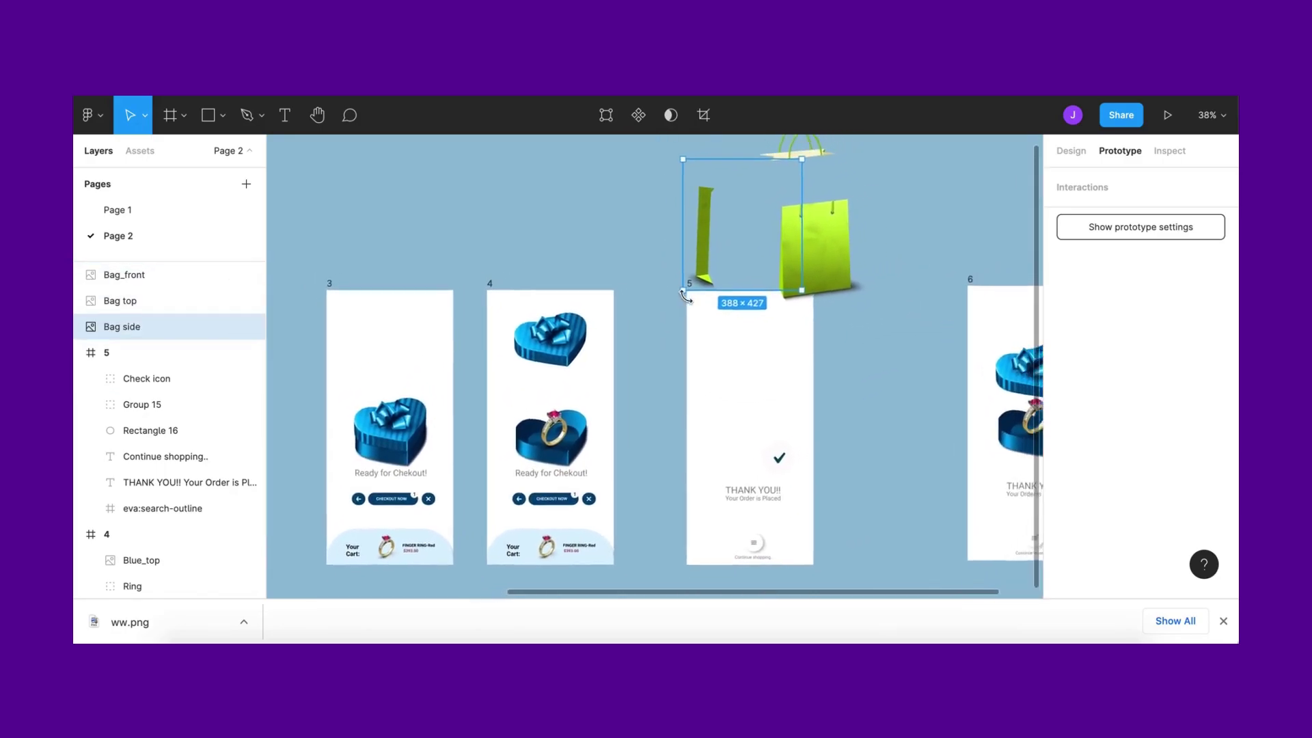
Move the Check icon out of frame 5 onto the empty canvas just right of the frame
{"action": "left_click_drag", "start_coordinate": [767, 458], "coordinate": [818, 274]}
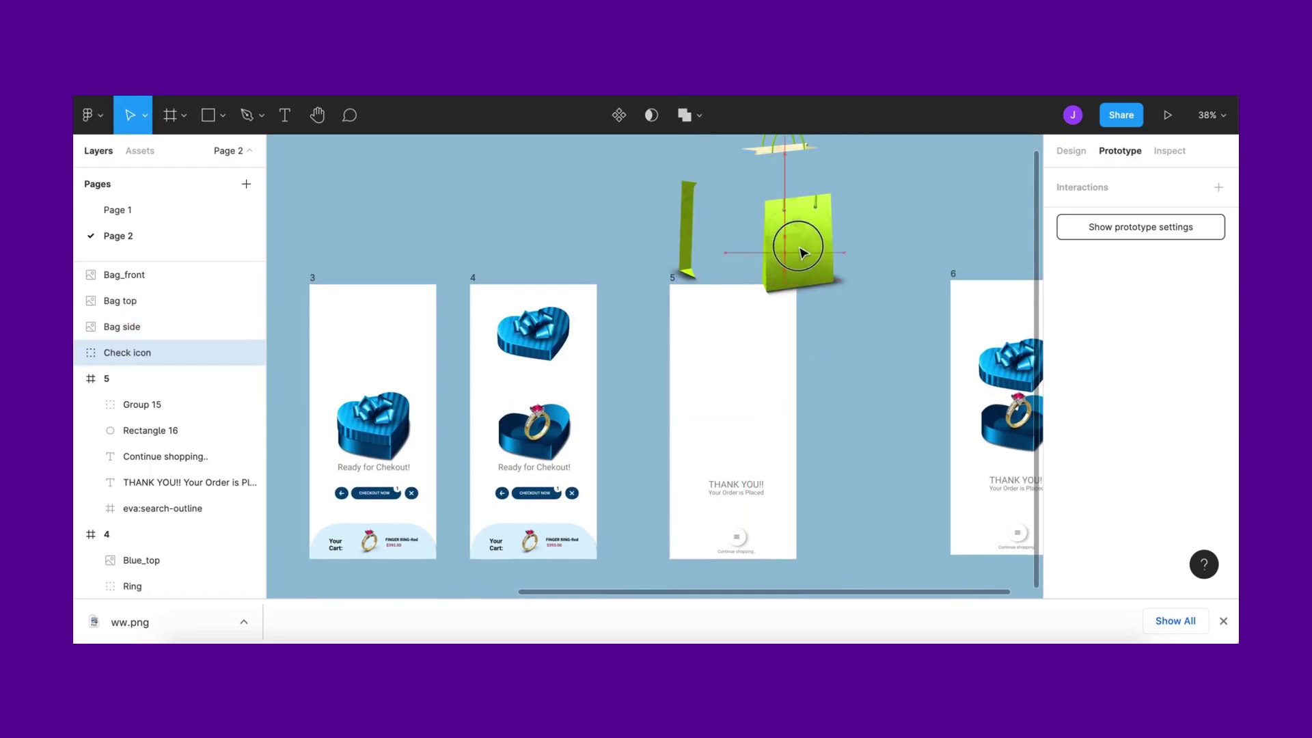
{"action": "key", "text": "ctrl+z"}
{"action": "left_click_drag", "start_coordinate": [771, 459], "coordinate": [853, 360]}
{"action": "scroll", "coordinate": [845, 410], "scroll_direction": "down", "scroll_amount": 3}
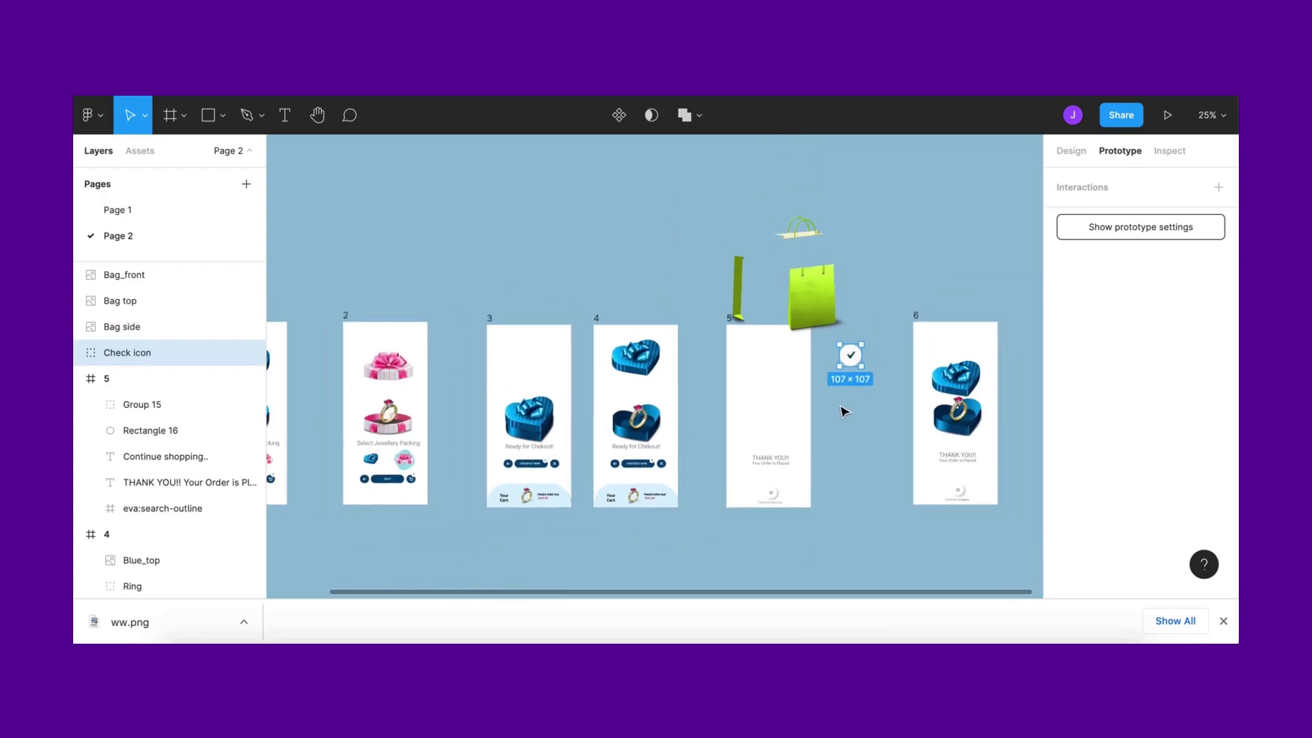
Shift Bag top slightly left on the canvas above frame 5
{"action": "scroll", "coordinate": [702, 379], "scroll_direction": "down", "scroll_amount": 2}
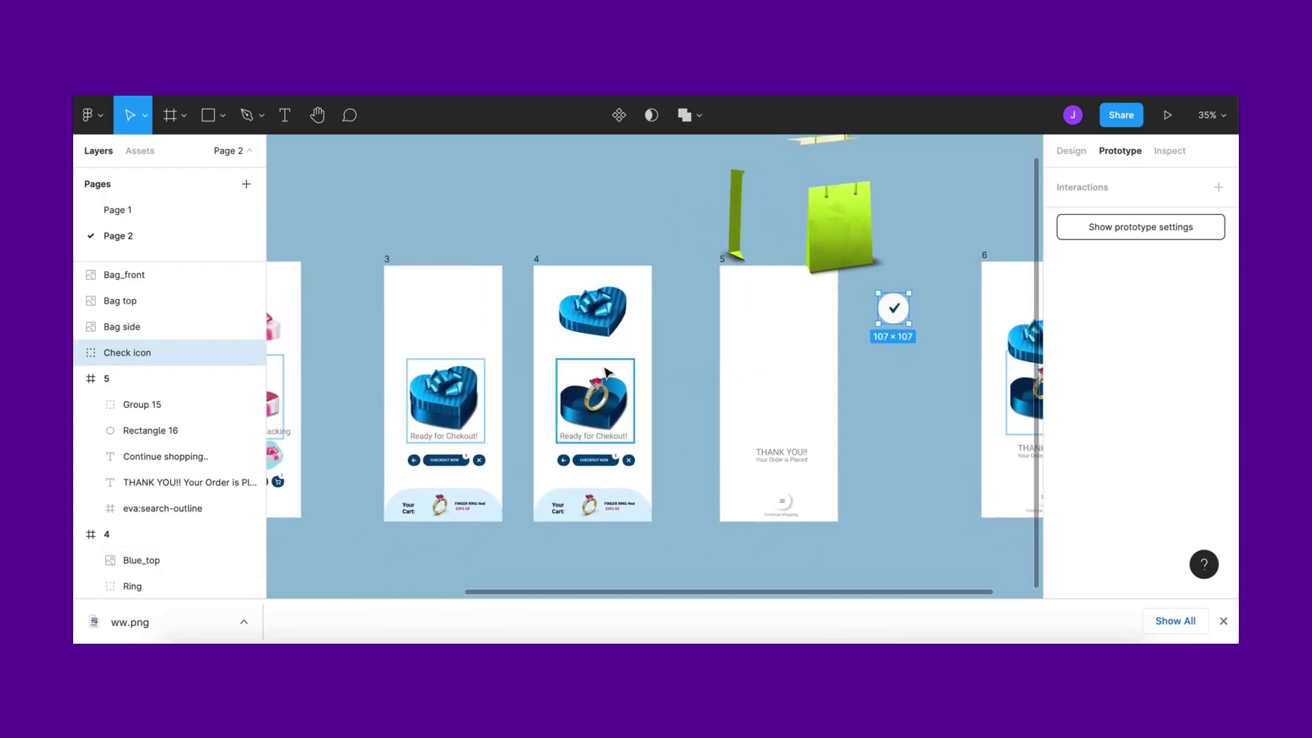
{"action": "scroll", "coordinate": [619, 369], "scroll_direction": "up", "scroll_amount": 1}
{"action": "left_click_drag", "start_coordinate": [838, 275], "coordinate": [837, 274]}
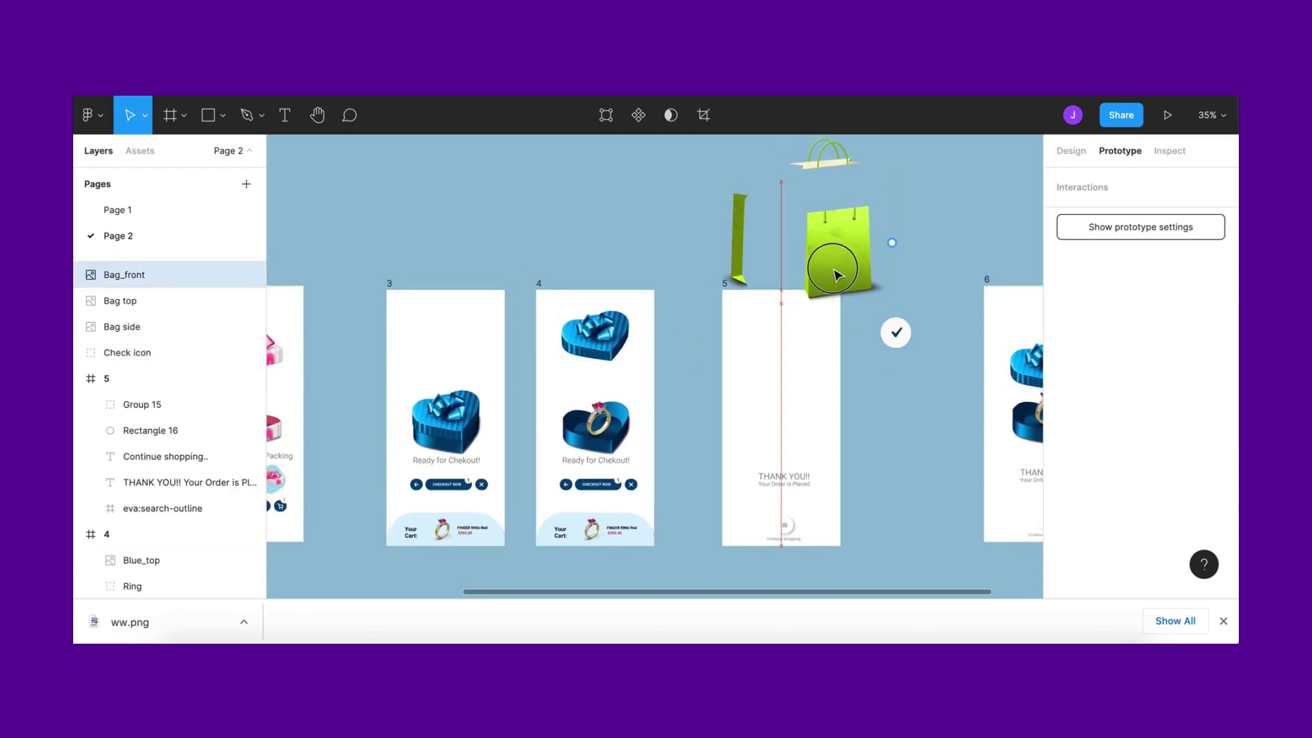
{"action": "left_click", "coordinate": [746, 227]}
{"action": "left_click", "coordinate": [851, 158]}
{"action": "left_click_drag", "start_coordinate": [850, 157], "coordinate": [841, 160]}
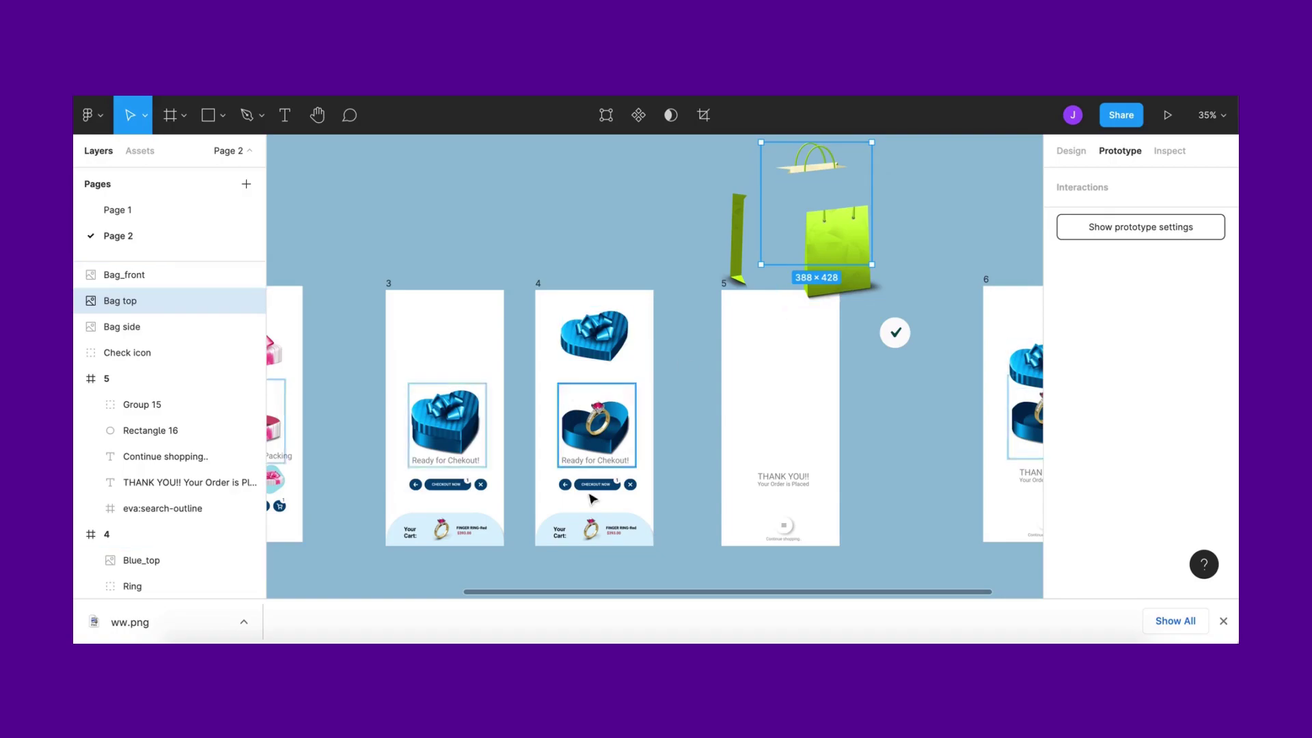
Try assembling Bag_front, Bag side, Bag top and the Check icon inside frame 5, and undo the placement
{"action": "scroll", "coordinate": [771, 417], "scroll_direction": "right", "scroll_amount": 2}
{"action": "left_click", "coordinate": [136, 275]}
{"action": "left_click_drag", "start_coordinate": [805, 289], "coordinate": [766, 430]}
{"action": "left_click_drag", "start_coordinate": [685, 279], "coordinate": [721, 445]}
{"action": "left_click_drag", "start_coordinate": [760, 162], "coordinate": [766, 356]}
{"action": "left_click_drag", "start_coordinate": [848, 335], "coordinate": [768, 410]}
{"action": "left_click", "coordinate": [820, 430]}
{"action": "key", "text": "ctrl+z"}
{"action": "key", "text": "ctrl+z"}
{"action": "key", "text": "ctrl+z"}
{"action": "key", "text": "ctrl+z"}
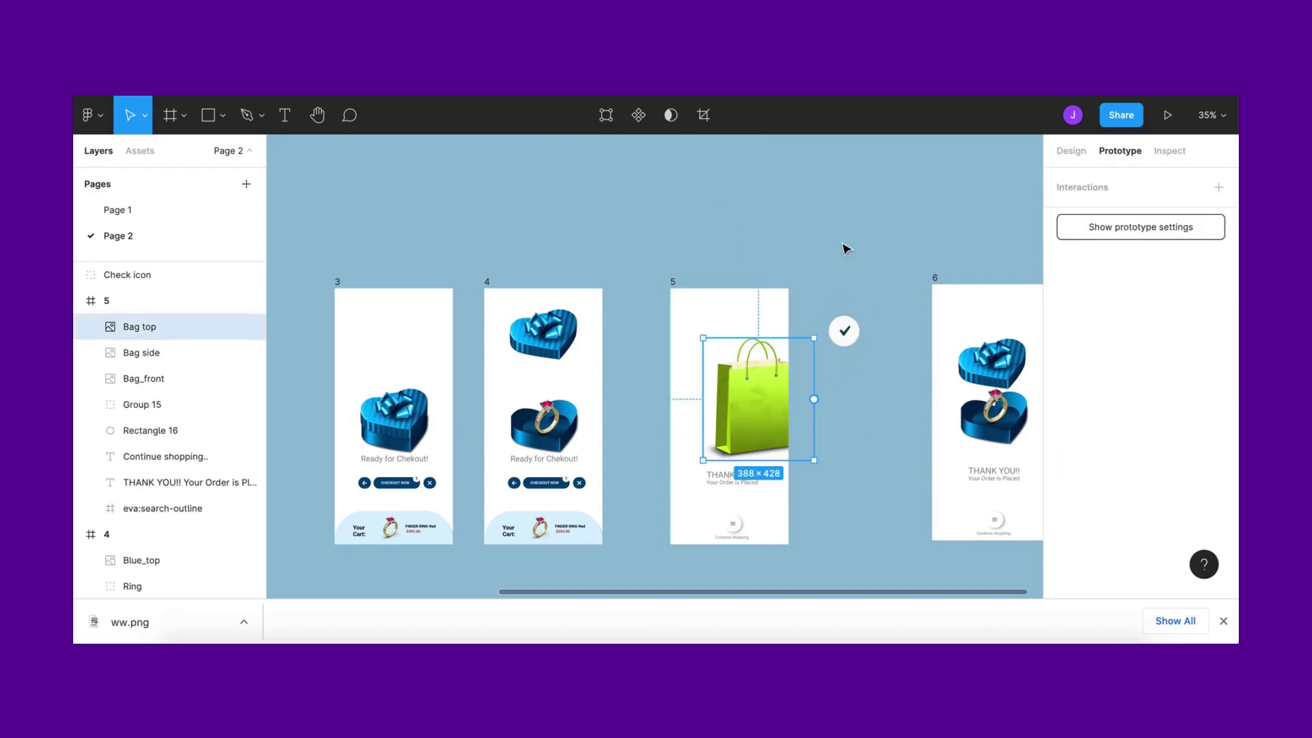
{"action": "scroll", "coordinate": [848, 249], "scroll_direction": "left", "scroll_amount": 5}
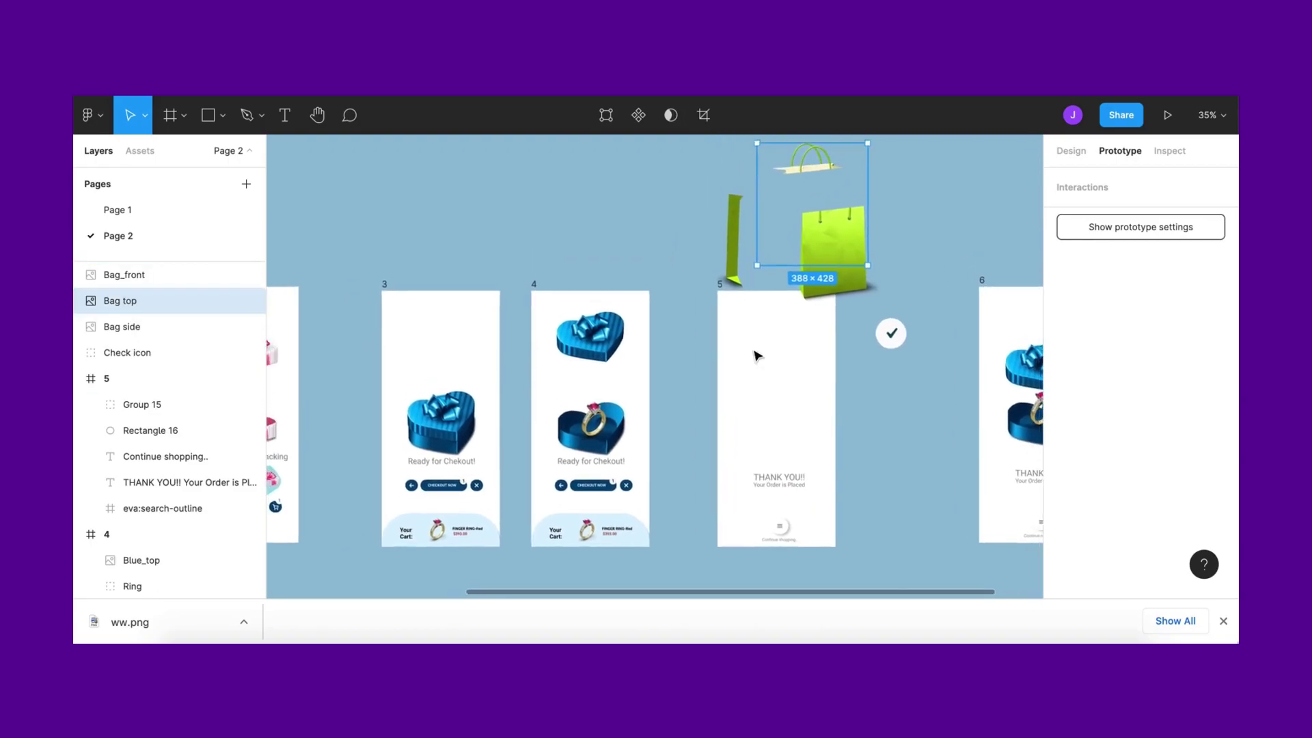
Connect the CHECKOUT NOW button in frame 3 to frame 5 with an on-tap Smart animate transition of 800 ms
{"action": "left_click", "coordinate": [710, 301]}
{"action": "left_click", "coordinate": [589, 441]}
{"action": "scroll", "coordinate": [589, 441], "scroll_direction": "up", "scroll_amount": 3}
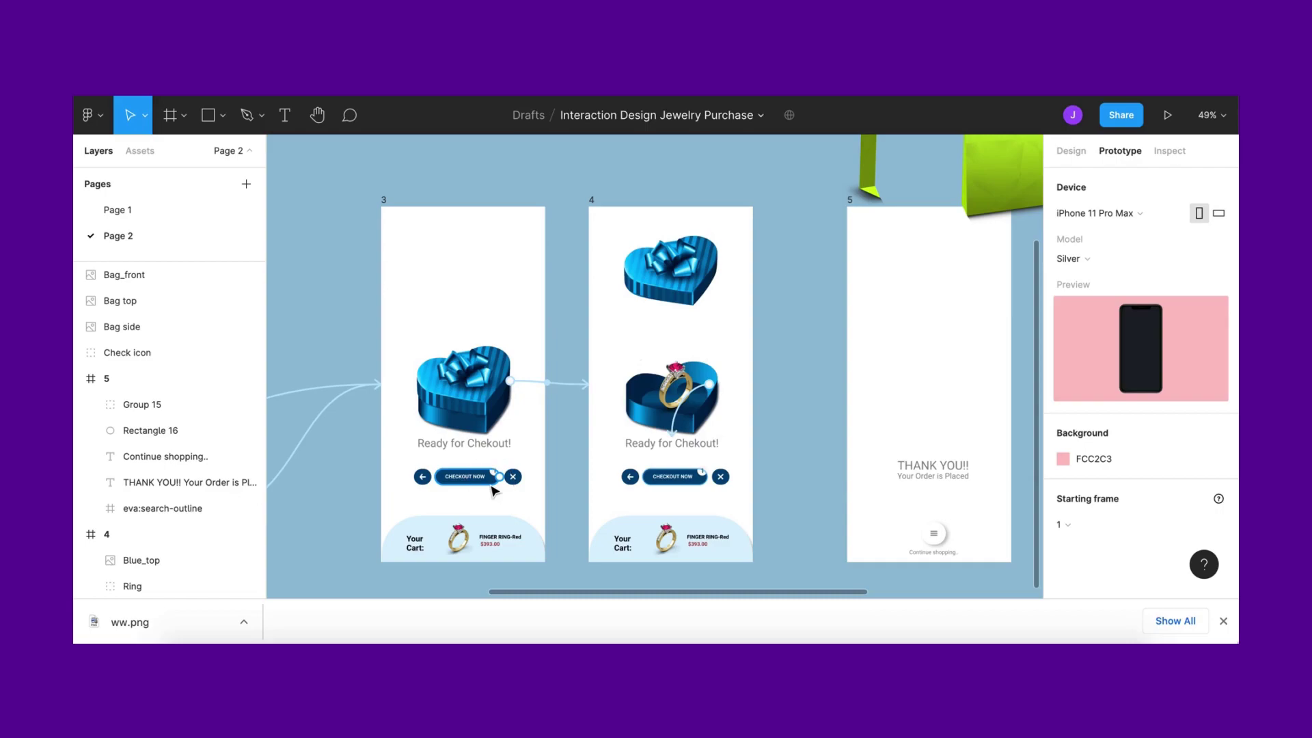
{"action": "left_click", "coordinate": [492, 490]}
{"action": "scroll", "coordinate": [917, 354], "scroll_direction": "right", "scroll_amount": 3}
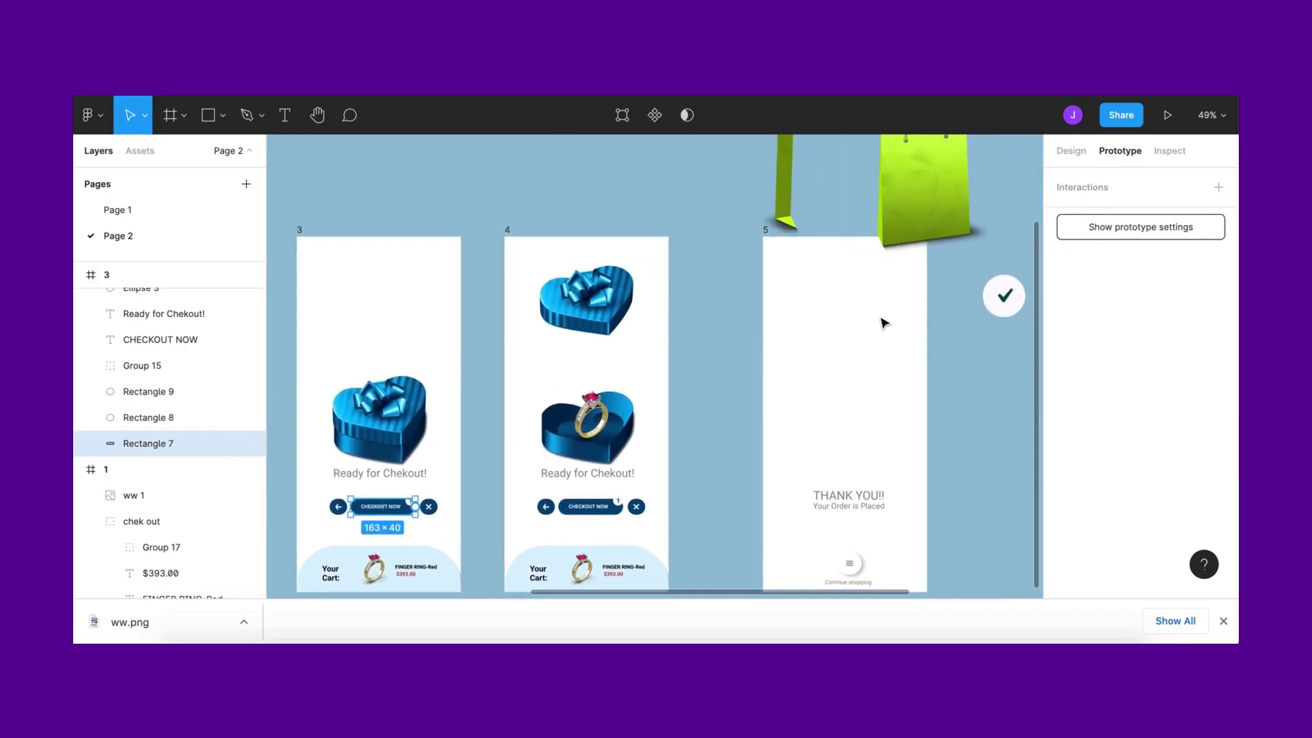
{"action": "scroll", "coordinate": [607, 360], "scroll_direction": "down", "scroll_amount": 4}
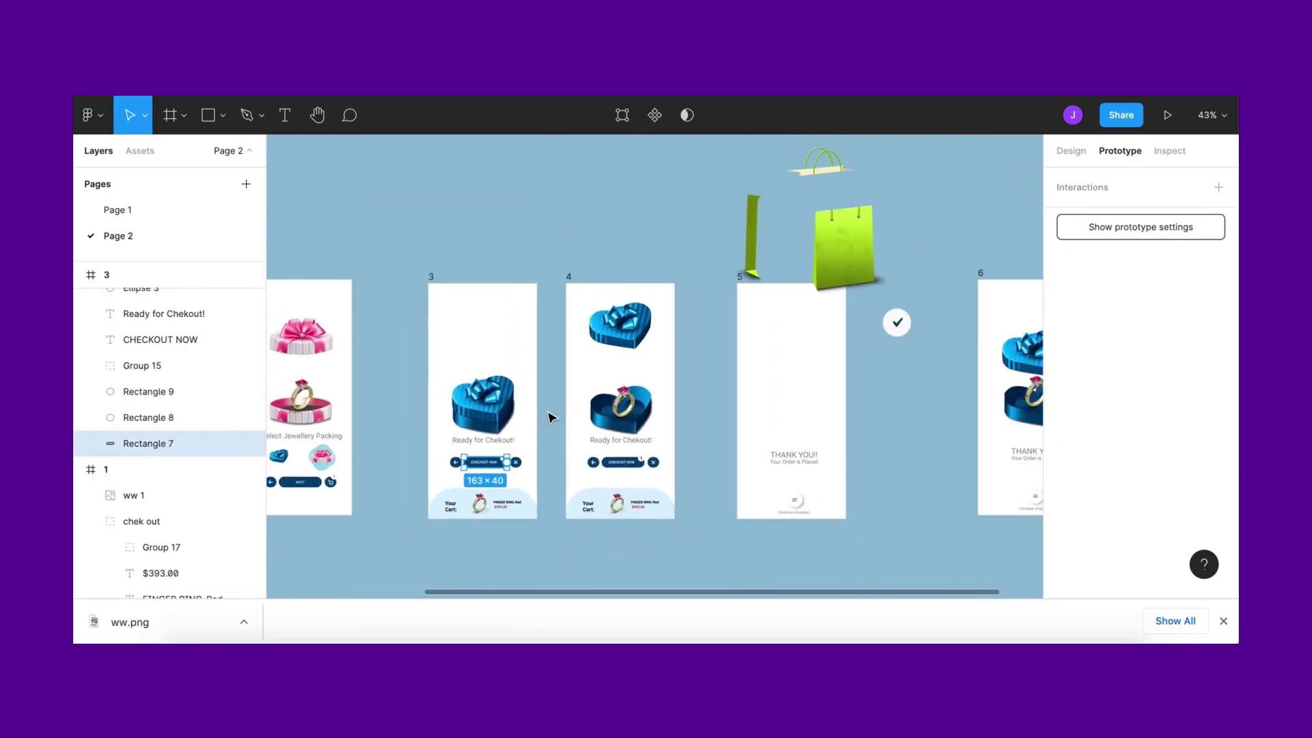
{"action": "scroll", "coordinate": [499, 473], "scroll_direction": "up", "scroll_amount": 2}
{"action": "left_click_drag", "start_coordinate": [510, 462], "coordinate": [780, 410]}
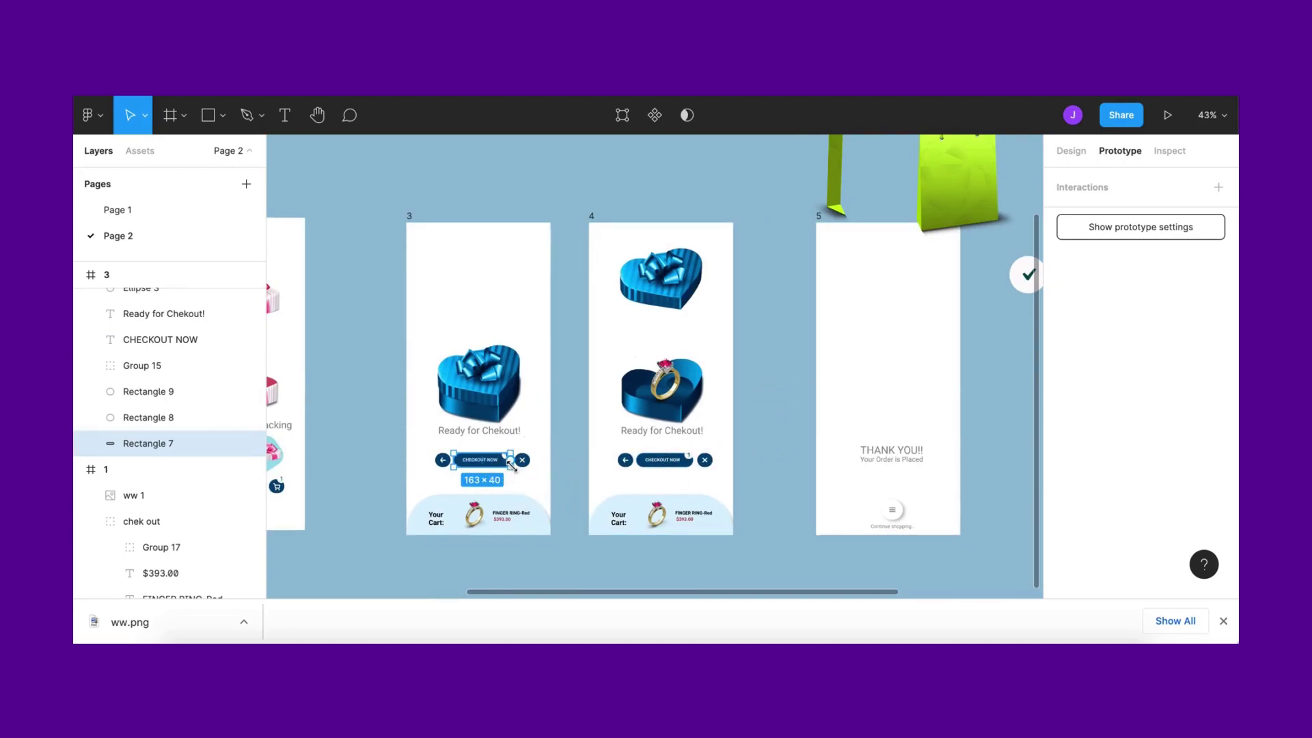
{"action": "left_click_drag", "start_coordinate": [511, 461], "coordinate": [827, 390]}
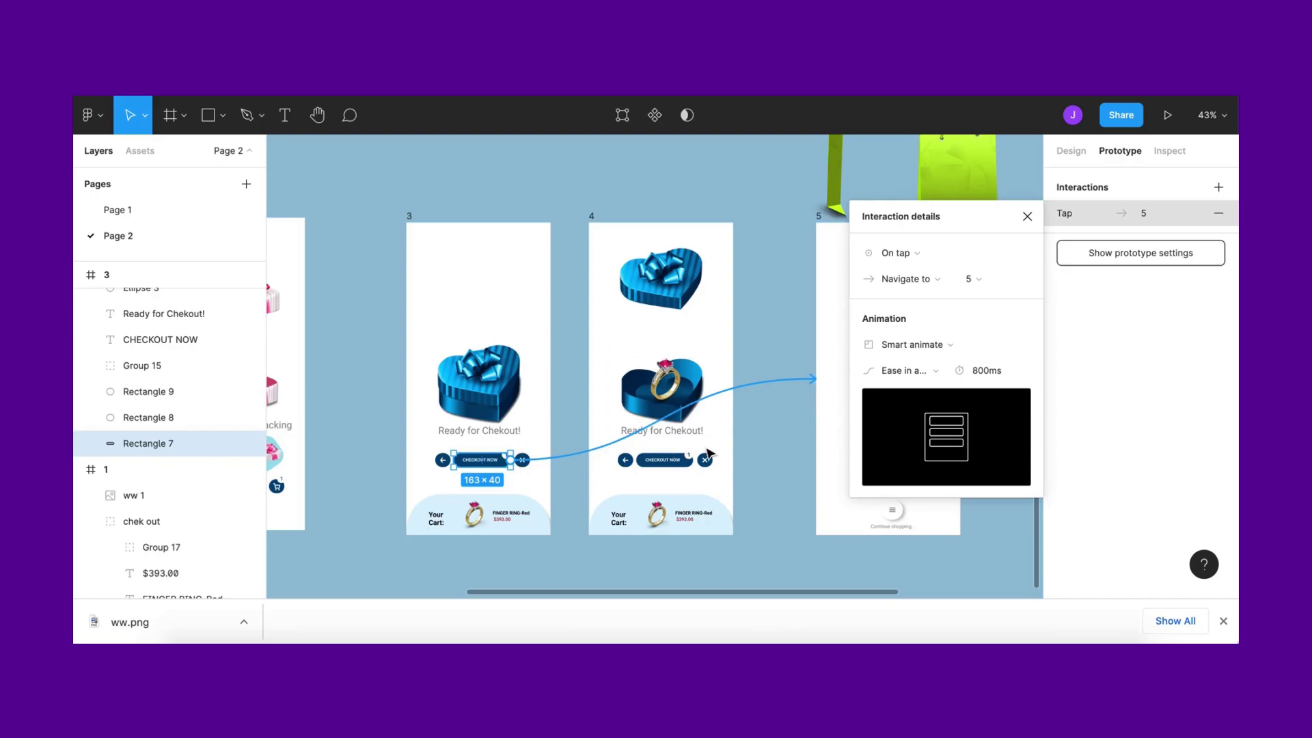
Redraw the prototype connection from frame 3's CHECKOUT NOW button to frame 5 and close its interaction details
{"action": "scroll", "coordinate": [710, 453], "scroll_direction": "up", "scroll_amount": 5}
{"action": "scroll", "coordinate": [710, 454], "scroll_direction": "down", "scroll_amount": 1}
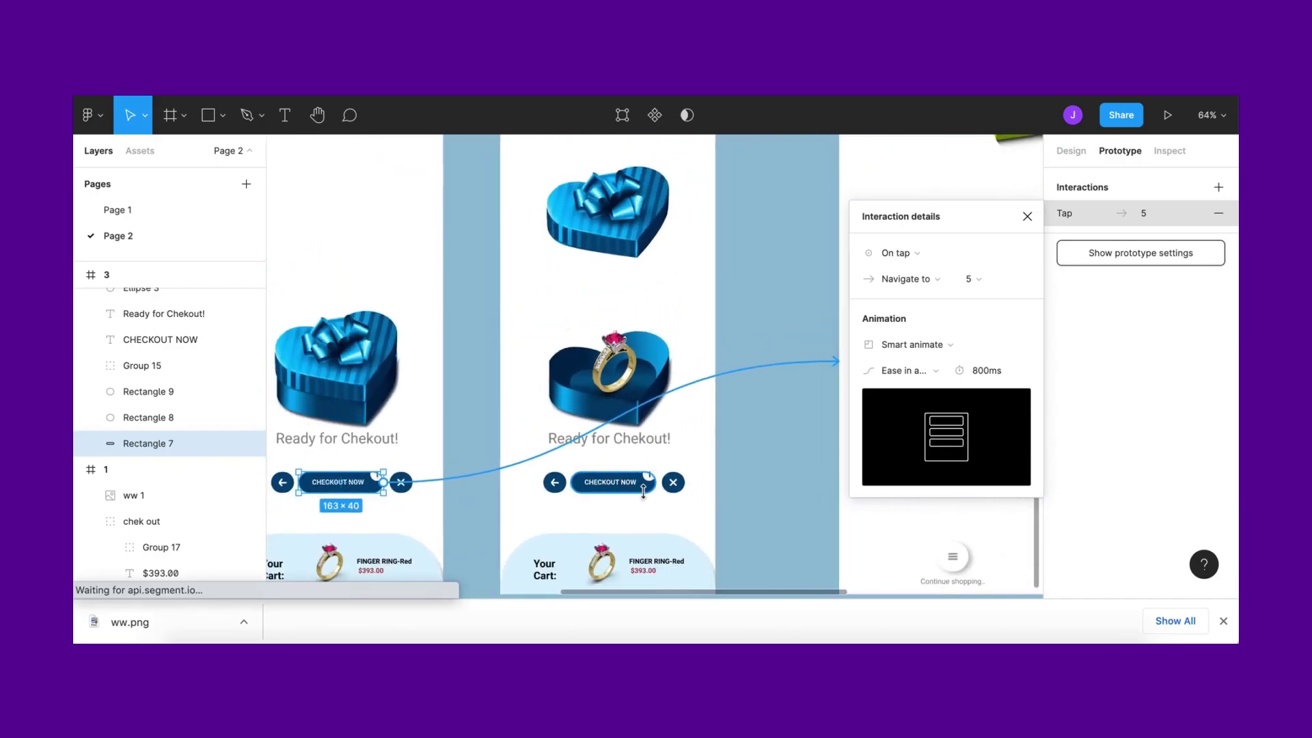
{"action": "left_click", "coordinate": [646, 487]}
{"action": "scroll", "coordinate": [650, 488], "scroll_direction": "down", "scroll_amount": 3}
{"action": "left_click", "coordinate": [479, 487]}
{"action": "left_click_drag", "start_coordinate": [493, 486], "coordinate": [733, 425]}
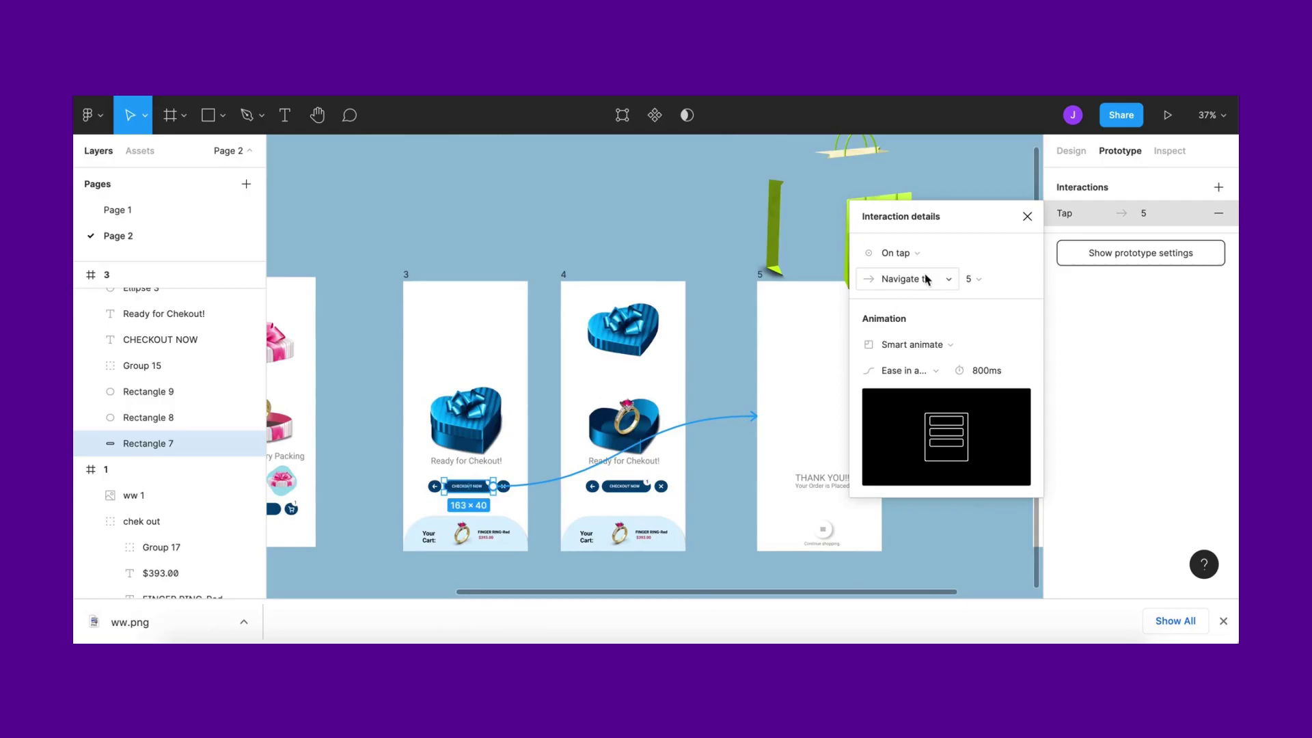
{"action": "left_click", "coordinate": [663, 512]}
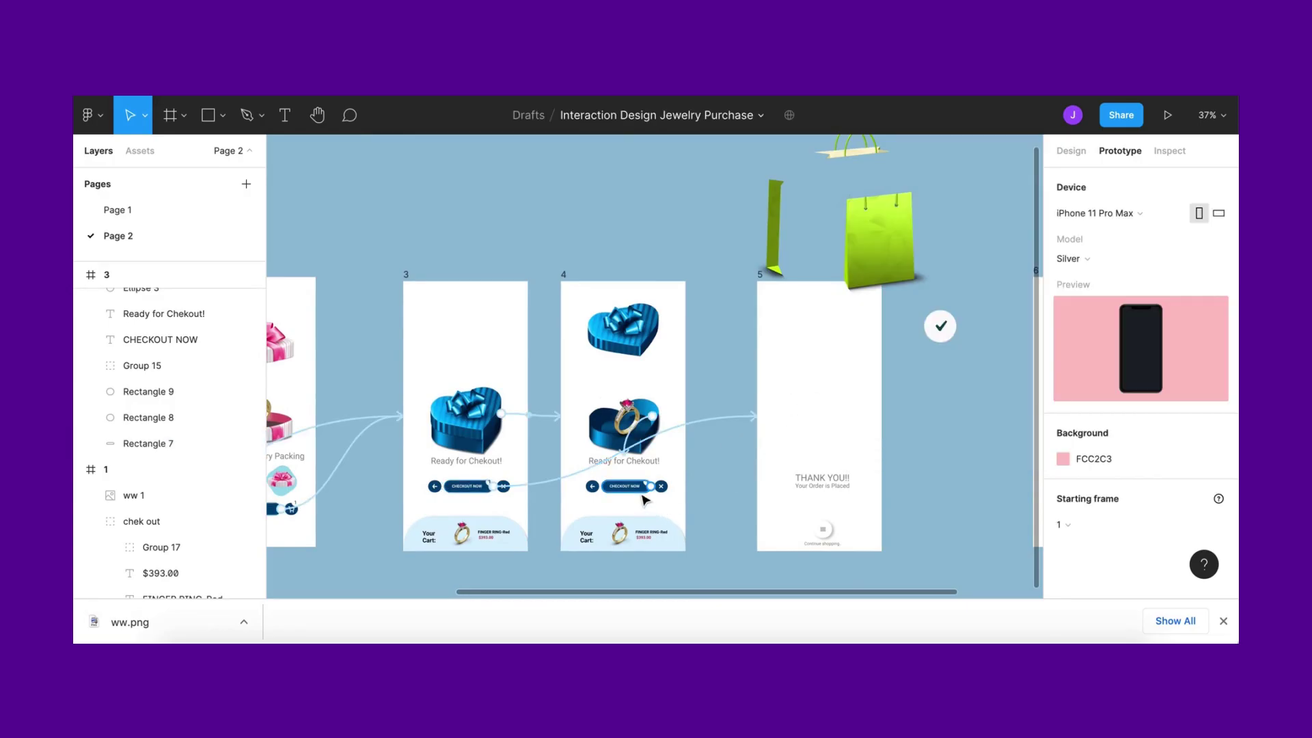
Connect the CHECKOUT NOW button in frame 4 to frame 5 with an on-tap Smart animate transition of 800 ms
{"action": "left_click", "coordinate": [641, 490]}
{"action": "scroll", "coordinate": [640, 492], "scroll_direction": "up", "scroll_amount": 3}
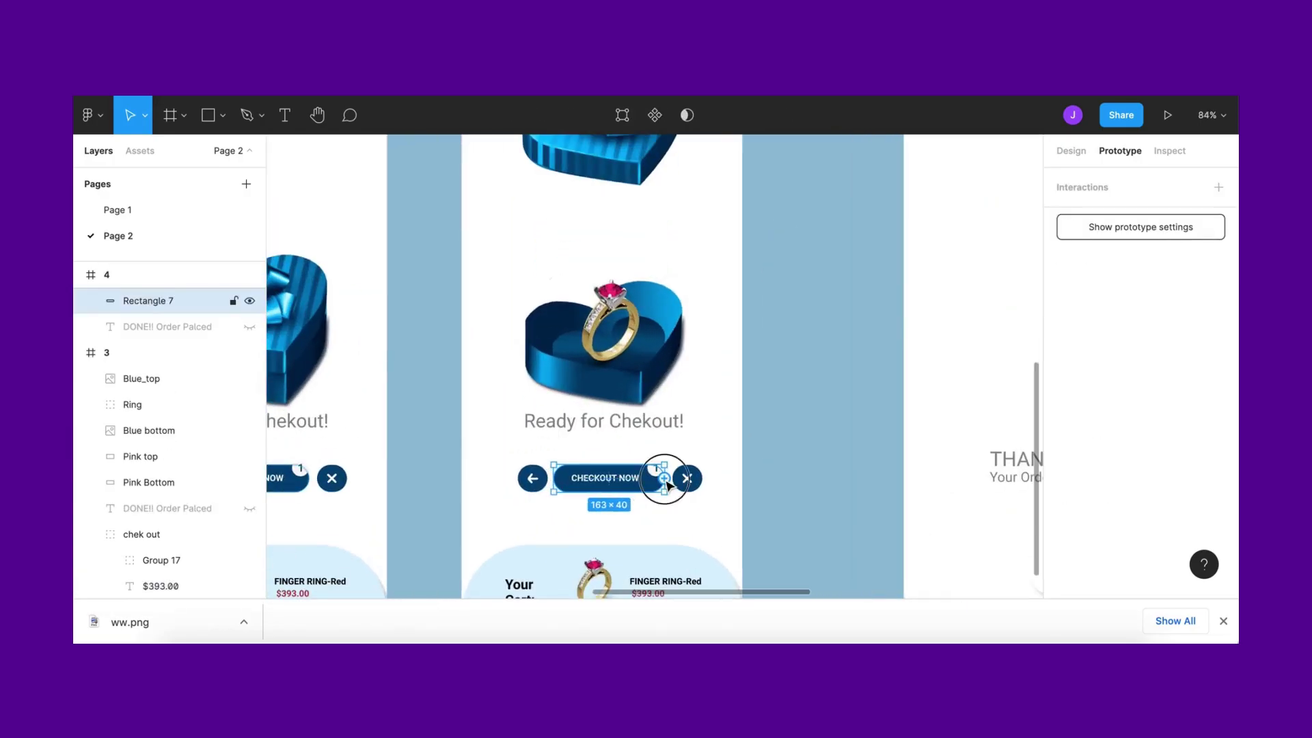
{"action": "left_click_drag", "start_coordinate": [896, 374], "coordinate": [913, 380]}
{"action": "scroll", "coordinate": [918, 380], "scroll_direction": "down", "scroll_amount": 3}
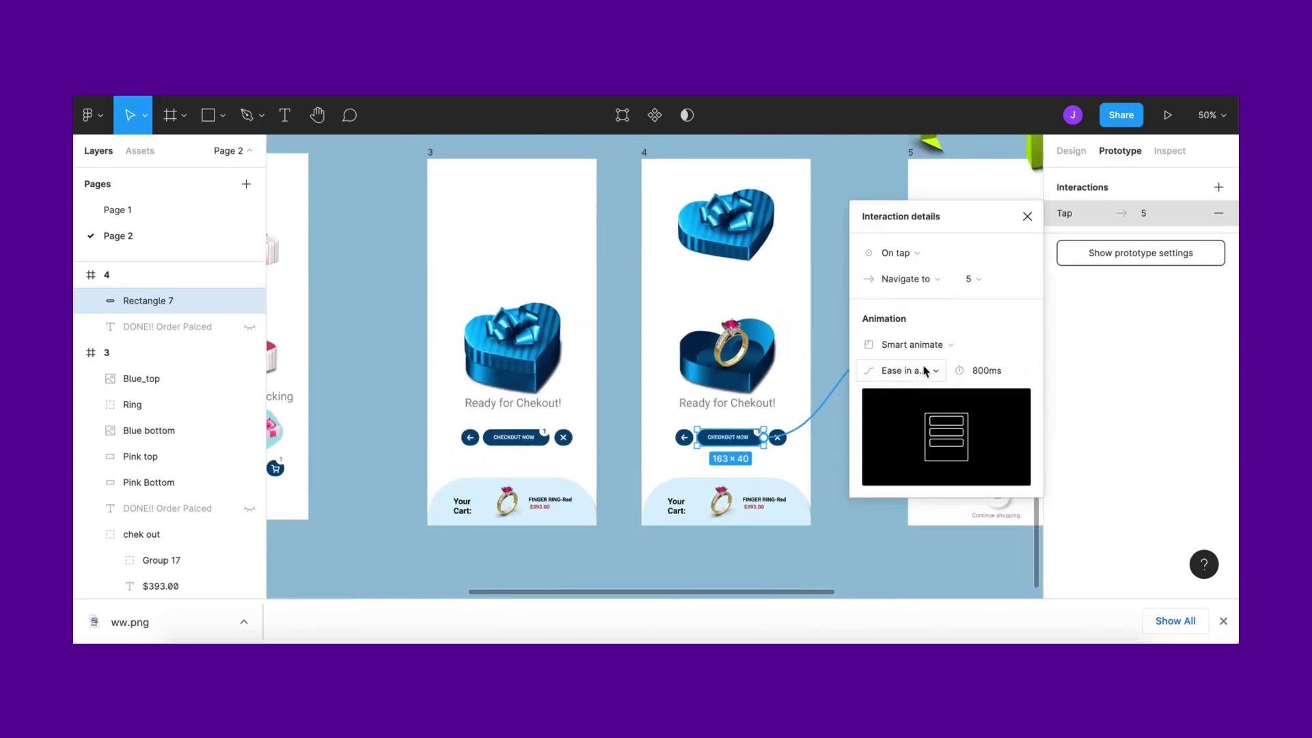
{"action": "left_click", "coordinate": [1027, 216]}
{"action": "scroll", "coordinate": [819, 373], "scroll_direction": "down", "scroll_amount": 3}
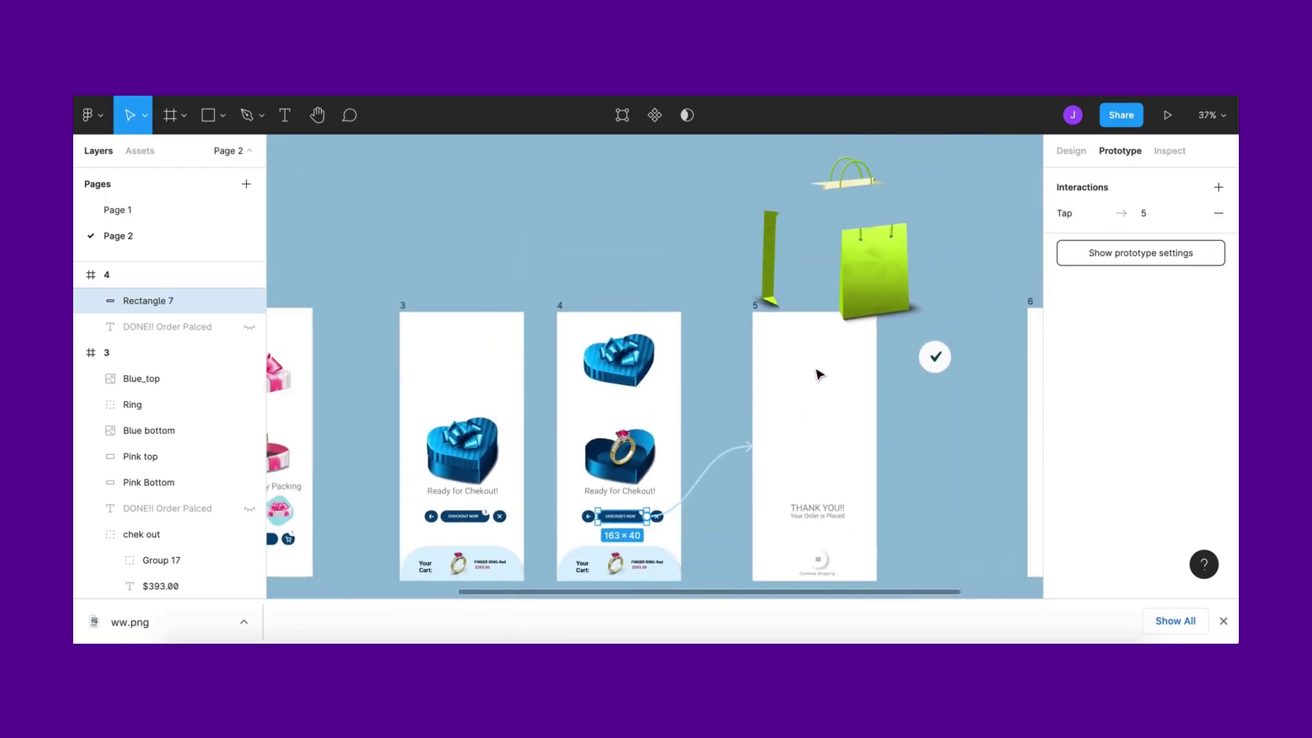
{"action": "scroll", "coordinate": [819, 373], "scroll_direction": "left", "scroll_amount": 2}
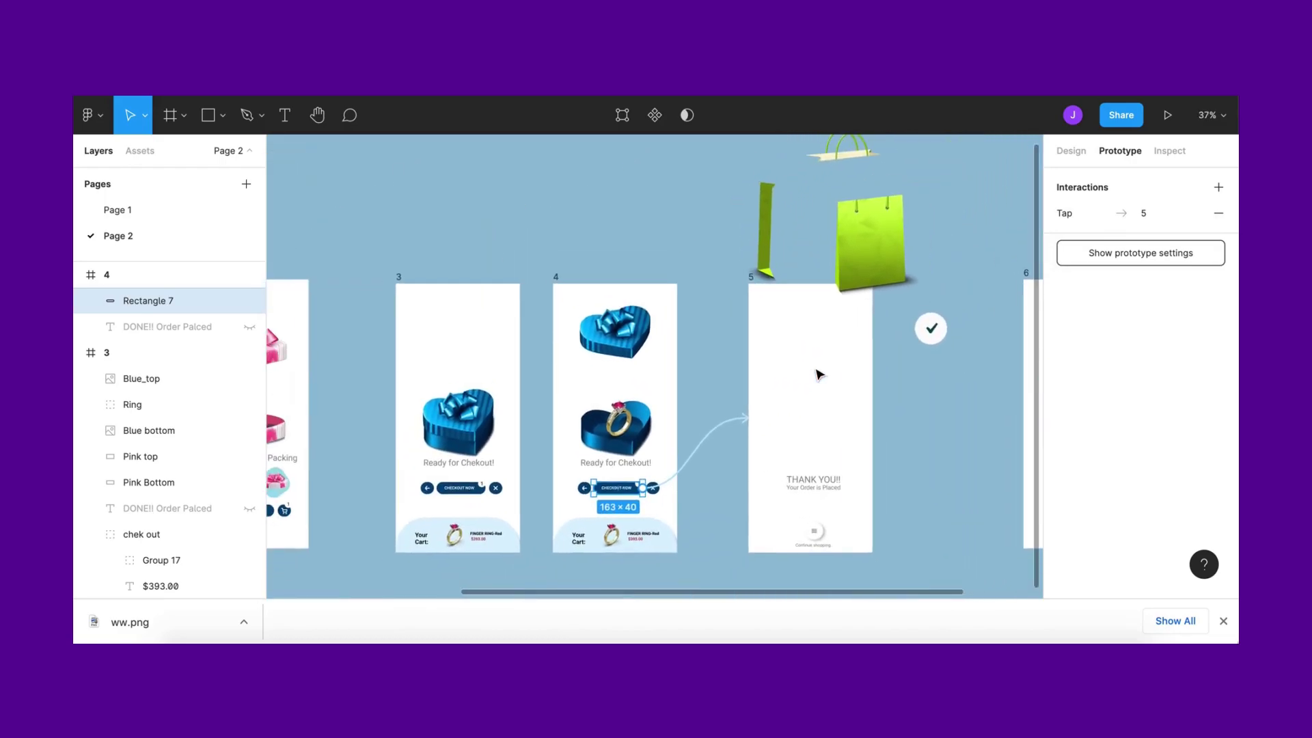
Copy the gift box layers Blue_top, Ring, Blue bottom, Pink top and Pink Bottom from frame 3
{"action": "left_click", "coordinate": [378, 387]}
{"action": "scroll", "coordinate": [382, 386], "scroll_direction": "left", "scroll_amount": 4}
{"action": "scroll", "coordinate": [382, 386], "scroll_direction": "down", "scroll_amount": 2}
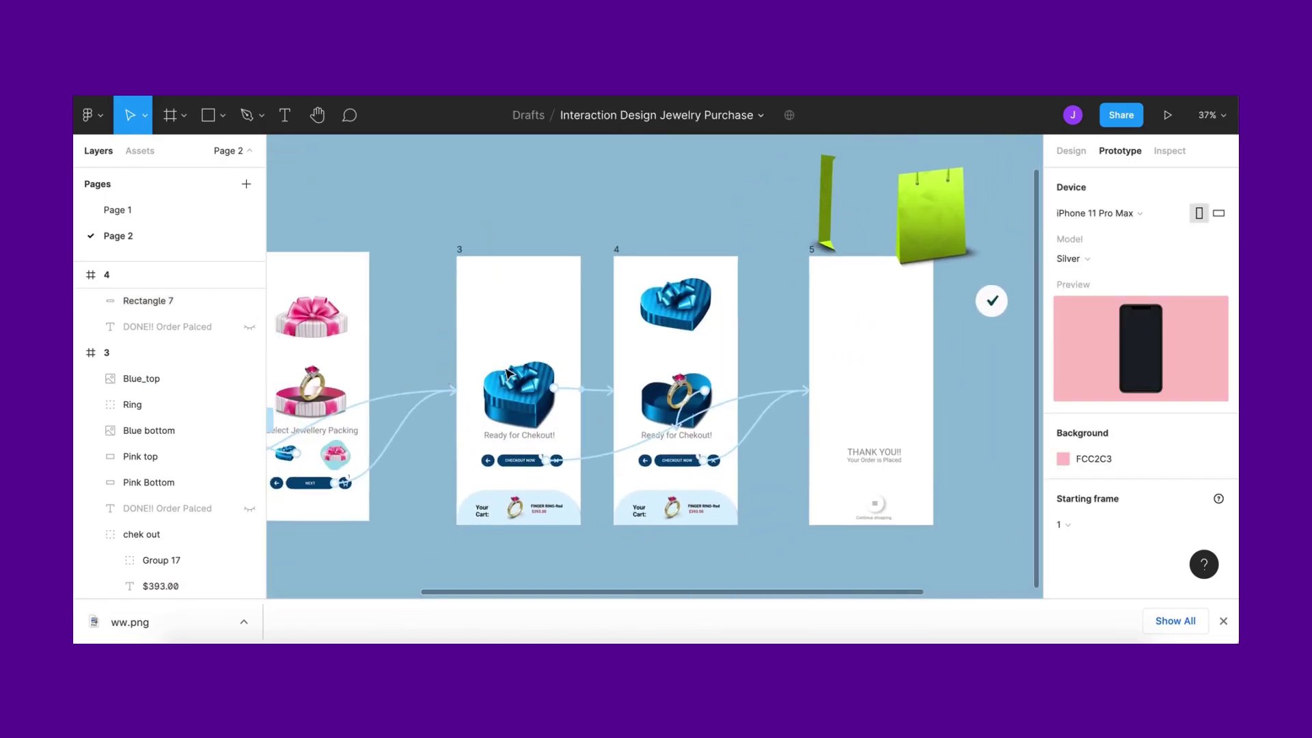
{"action": "left_click_drag", "start_coordinate": [483, 366], "coordinate": [542, 424]}
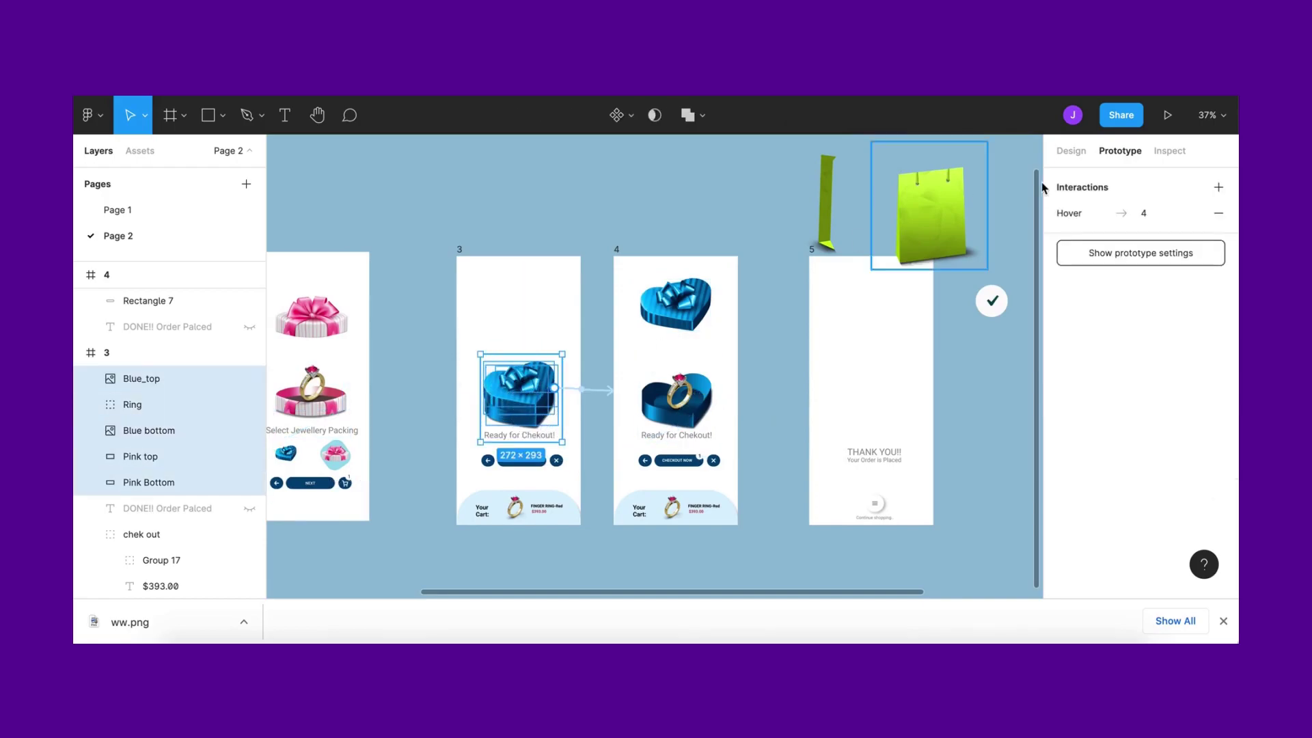
{"action": "left_click", "coordinate": [479, 336]}
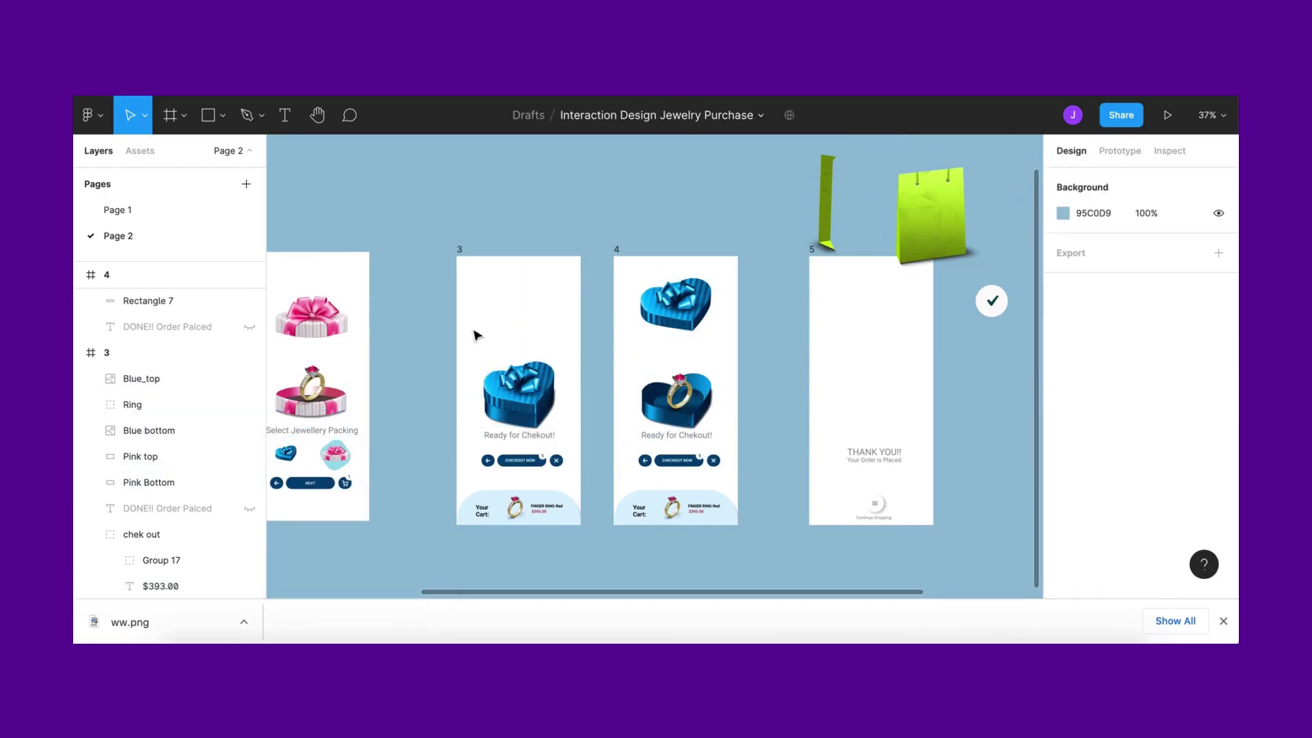
{"action": "left_click_drag", "start_coordinate": [535, 408], "coordinate": [546, 420]}
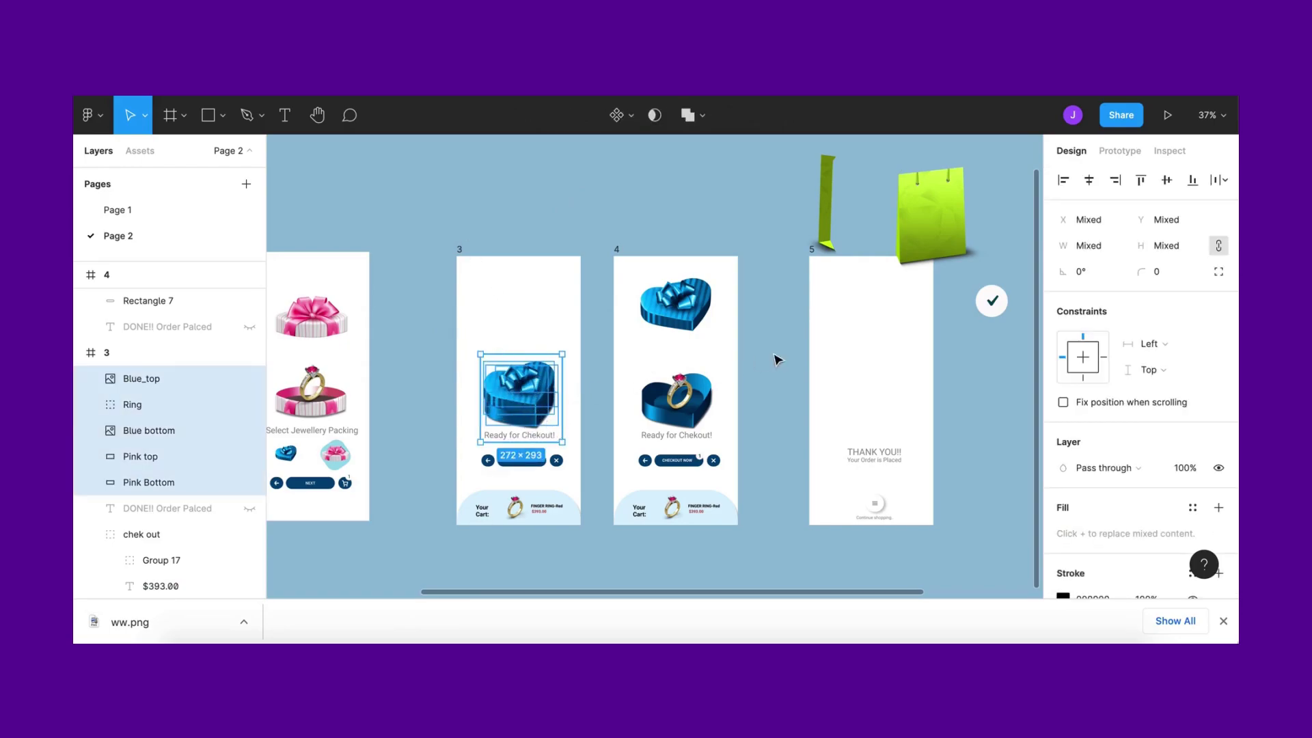
Move Bag side up clear of frame 5's label and paste the copied gift box layers into frame 5
{"action": "scroll", "coordinate": [777, 359], "scroll_direction": "right", "scroll_amount": 2}
{"action": "scroll", "coordinate": [778, 359], "scroll_direction": "up", "scroll_amount": 1}
{"action": "left_click_drag", "start_coordinate": [757, 272], "coordinate": [761, 207]}
{"action": "left_click", "coordinate": [761, 272]}
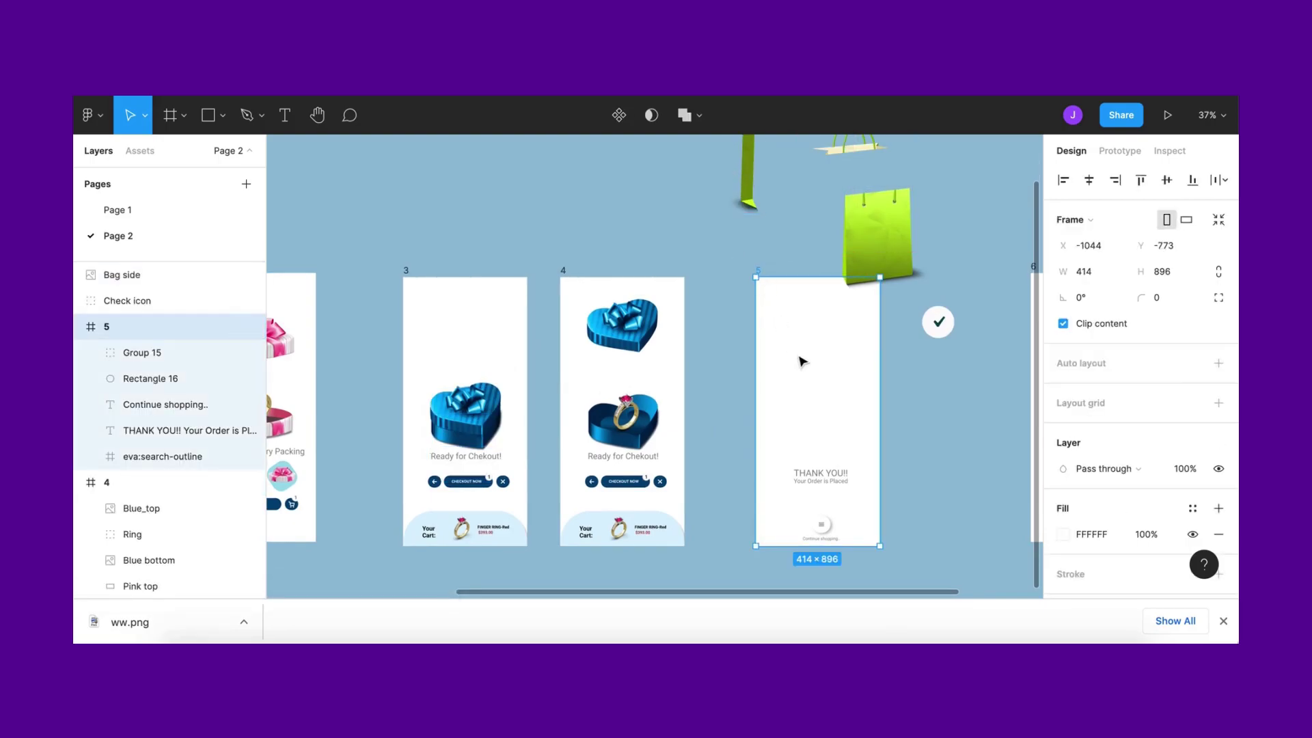
{"action": "key", "text": "ctrl+v"}
{"action": "left_click", "coordinate": [904, 431]}
{"action": "scroll", "coordinate": [907, 432], "scroll_direction": "up", "scroll_amount": 1}
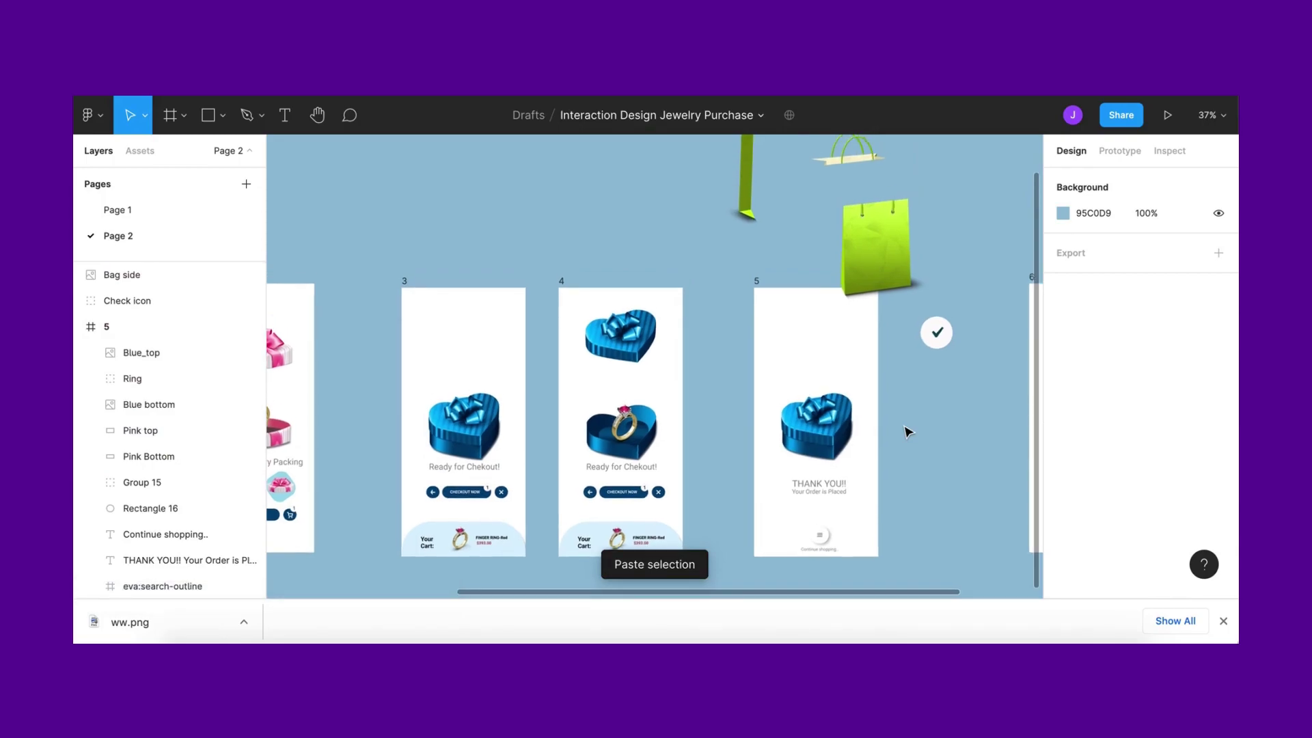
Select the pasted gift box layers in frame 5 and raise them slightly above the THANK YOU!! text
{"action": "left_click", "coordinate": [751, 214]}
{"action": "left_click", "coordinate": [885, 454]}
{"action": "left_click", "coordinate": [791, 410]}
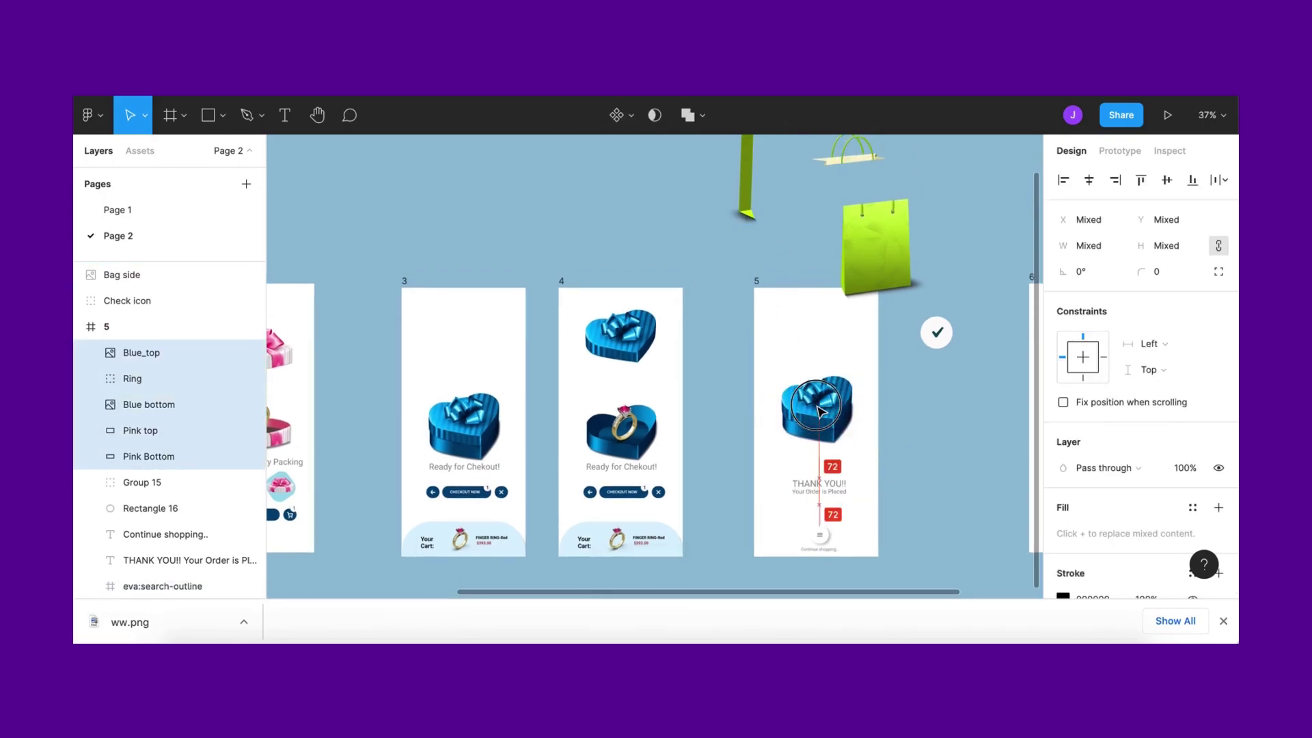
{"action": "scroll", "coordinate": [807, 411], "scroll_direction": "up", "scroll_amount": 5}
{"action": "scroll", "coordinate": [820, 412], "scroll_direction": "down", "scroll_amount": 4}
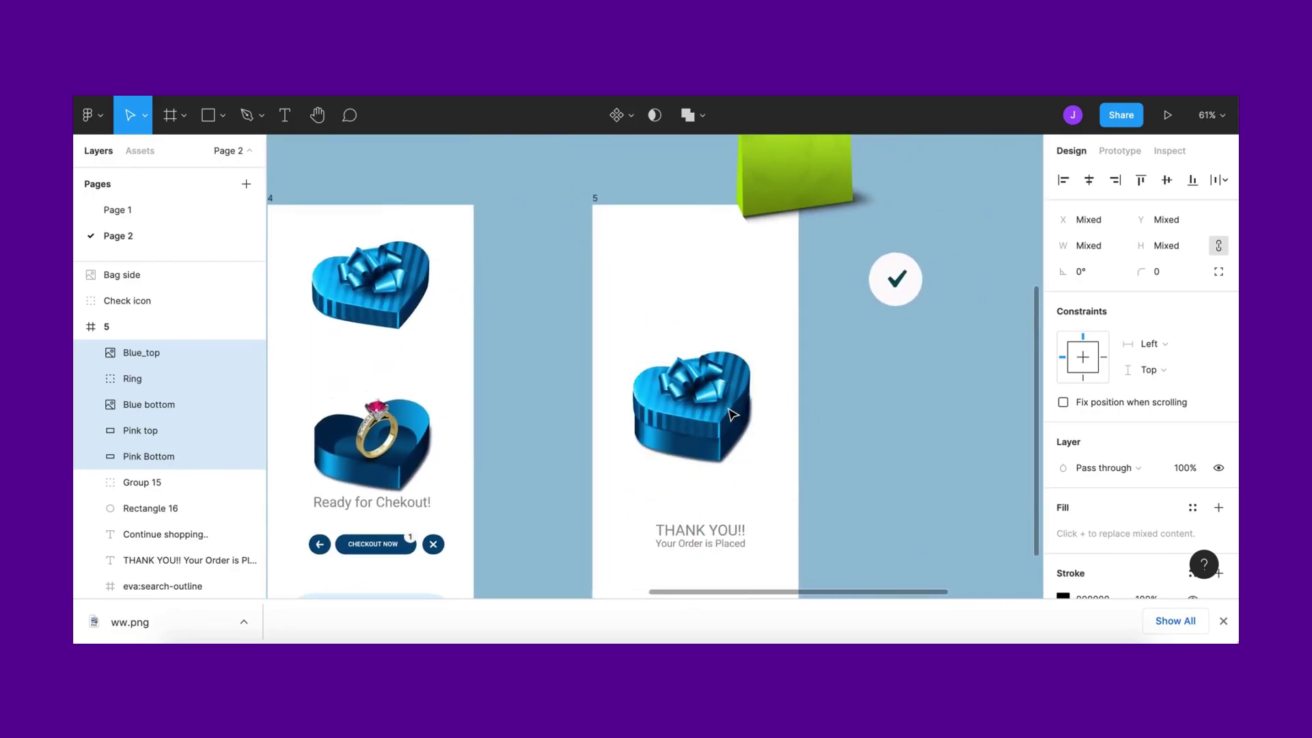
{"action": "scroll", "coordinate": [730, 413], "scroll_direction": "down", "scroll_amount": 4}
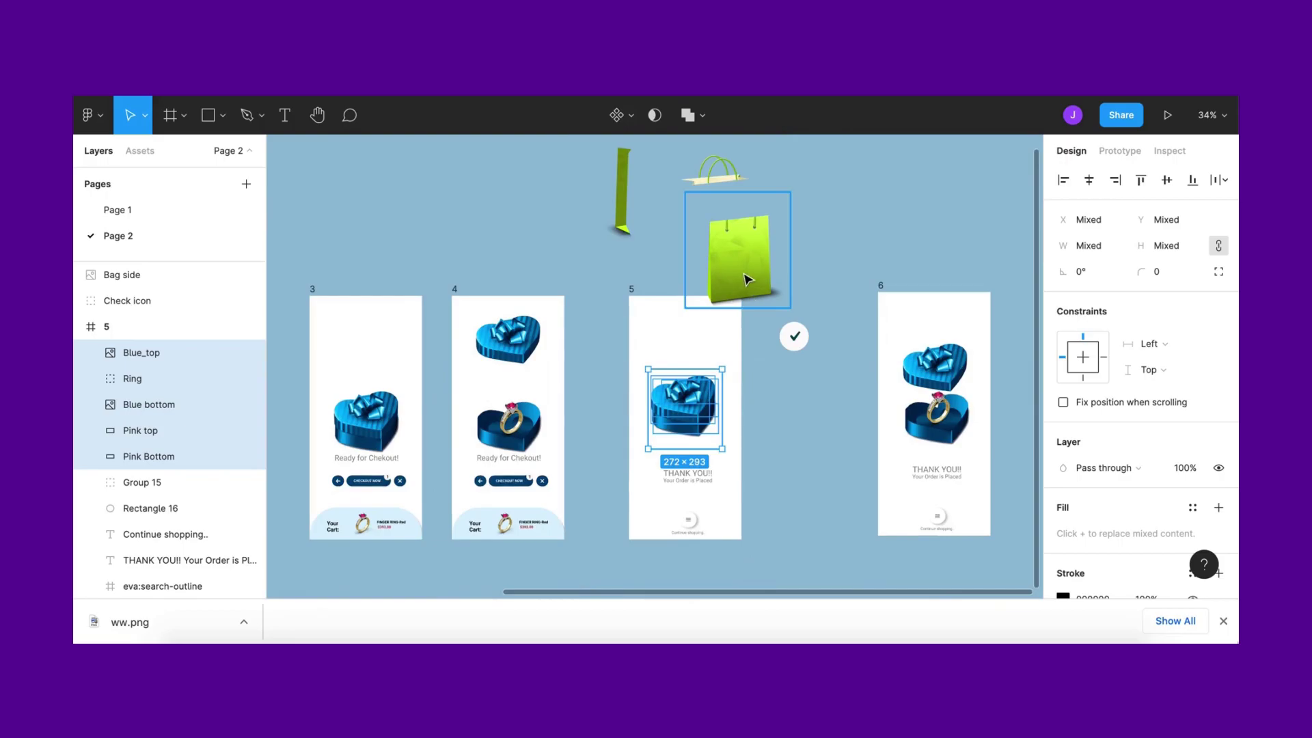
Move Bag_front and Bag side into frame 5 over the gift box, with the side piece along the box's left
{"action": "left_click_drag", "start_coordinate": [738, 253], "coordinate": [711, 427]}
{"action": "left_click_drag", "start_coordinate": [621, 198], "coordinate": [649, 410]}
{"action": "scroll", "coordinate": [652, 414], "scroll_direction": "up", "scroll_amount": 4}
{"action": "mouse_move", "coordinate": [729, 425]}
{"action": "left_mouse_down"}
{"action": "mouse_move", "coordinate": [767, 452]}
{"action": "mouse_move", "coordinate": [691, 434]}
{"action": "mouse_move", "coordinate": [738, 412]}
{"action": "left_mouse_up"}
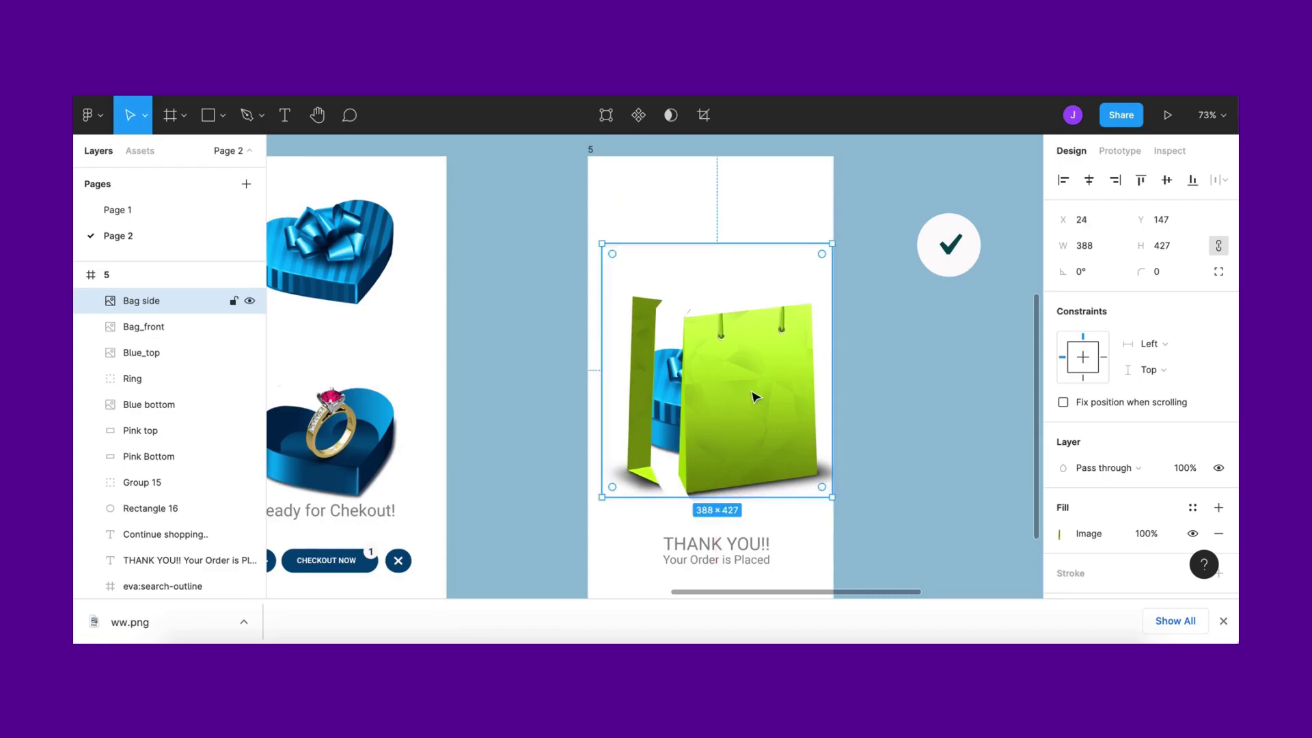
{"action": "left_click_drag", "start_coordinate": [769, 361], "coordinate": [762, 361]}
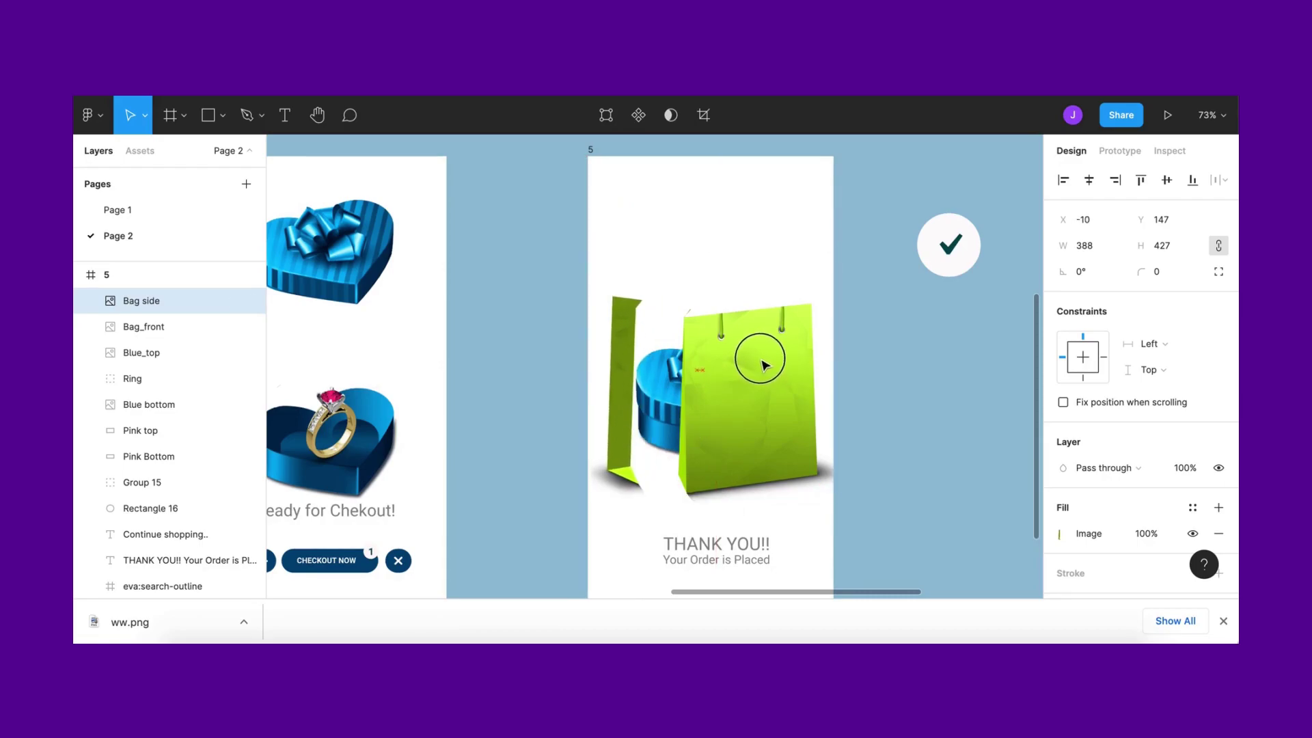
Fit Bag_front and Bag side together in frame 5 so their edges meet and cover the gift box
{"action": "left_click", "coordinate": [859, 467]}
{"action": "left_click_drag", "start_coordinate": [825, 481], "coordinate": [797, 471]}
{"action": "left_click_drag", "start_coordinate": [622, 449], "coordinate": [615, 441]}
{"action": "key", "text": "Escape"}
{"action": "scroll", "coordinate": [612, 458], "scroll_direction": "up", "scroll_amount": 5}
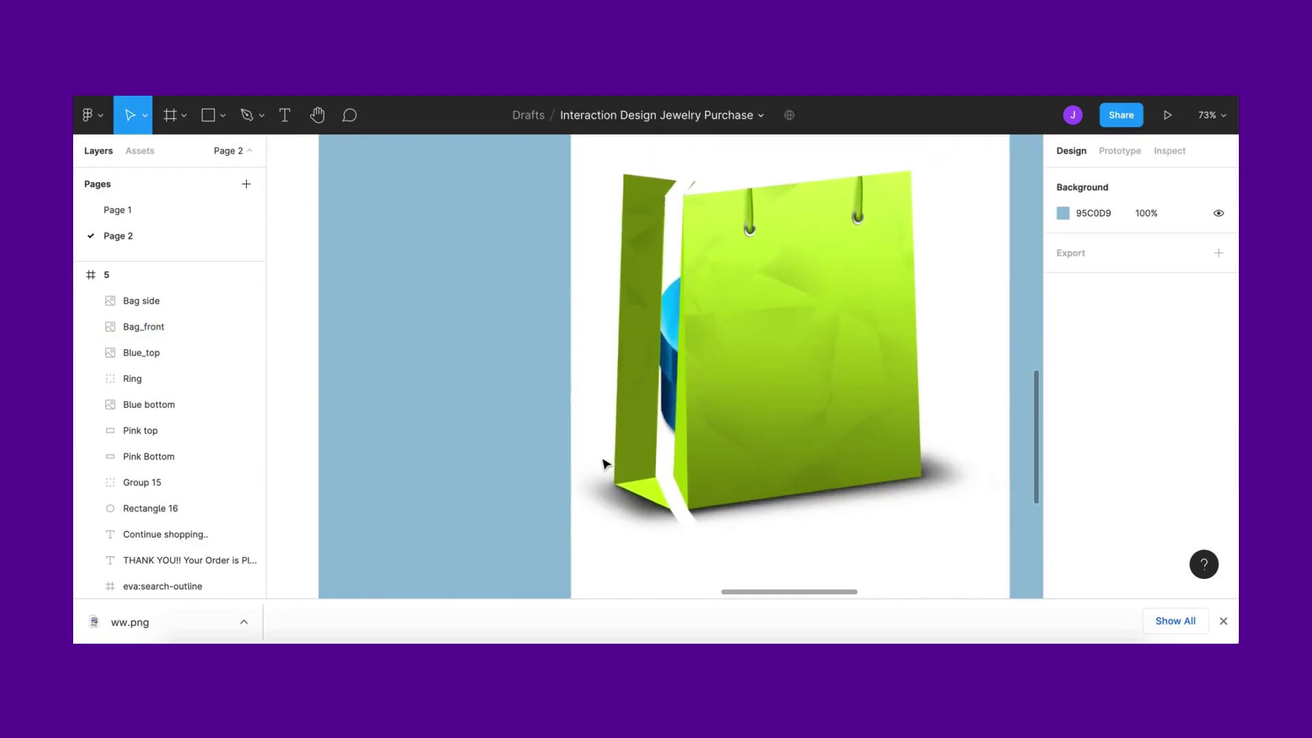
{"action": "left_click_drag", "start_coordinate": [621, 487], "coordinate": [634, 487]}
{"action": "scroll", "coordinate": [757, 347], "scroll_direction": "down", "scroll_amount": 4}
{"action": "left_click", "coordinate": [865, 229]}
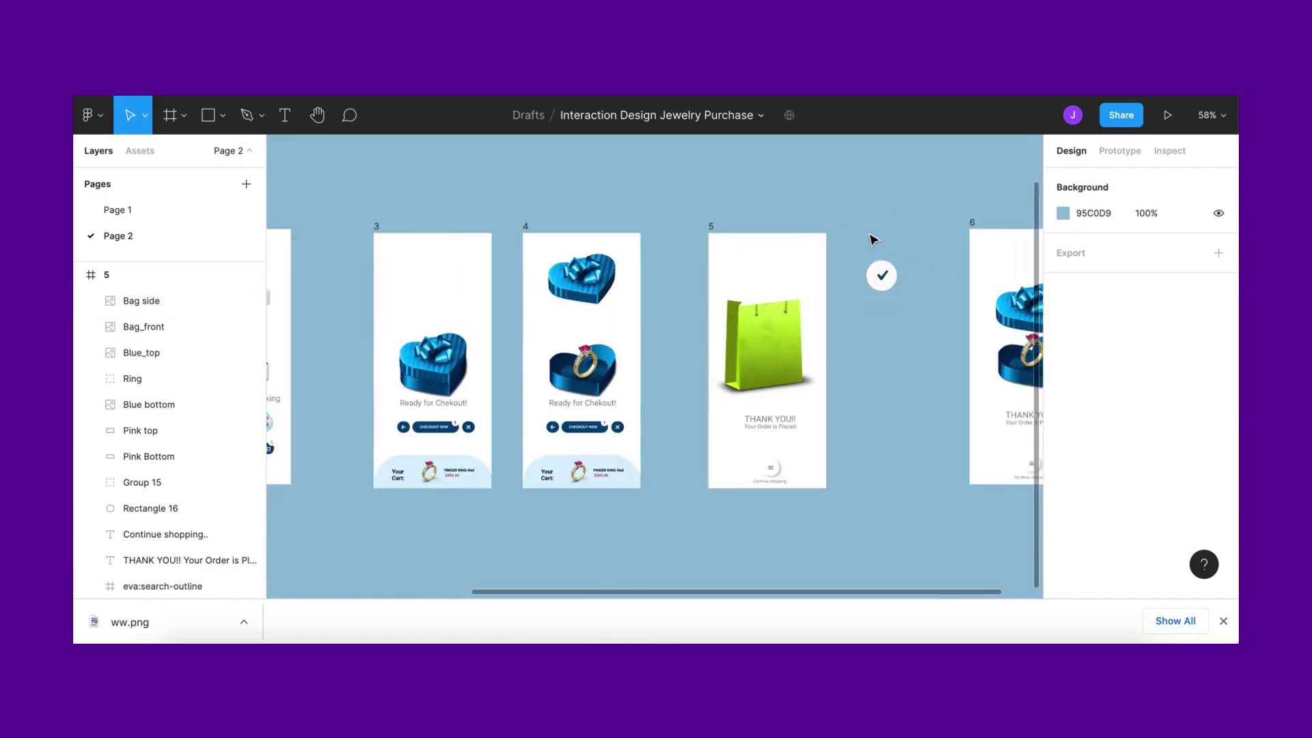
Place Bag top with its handles onto the assembled bag in frame 5
{"action": "scroll", "coordinate": [874, 238], "scroll_direction": "down", "scroll_amount": 3}
{"action": "left_click_drag", "start_coordinate": [749, 164], "coordinate": [677, 350]}
{"action": "scroll", "coordinate": [717, 342], "scroll_direction": "up", "scroll_amount": 5}
{"action": "scroll", "coordinate": [731, 396], "scroll_direction": "down", "scroll_amount": 5}
{"action": "left_click", "coordinate": [782, 392]}
{"action": "scroll", "coordinate": [782, 392], "scroll_direction": "left", "scroll_amount": 2}
{"action": "scroll", "coordinate": [806, 383], "scroll_direction": "up", "scroll_amount": 3}
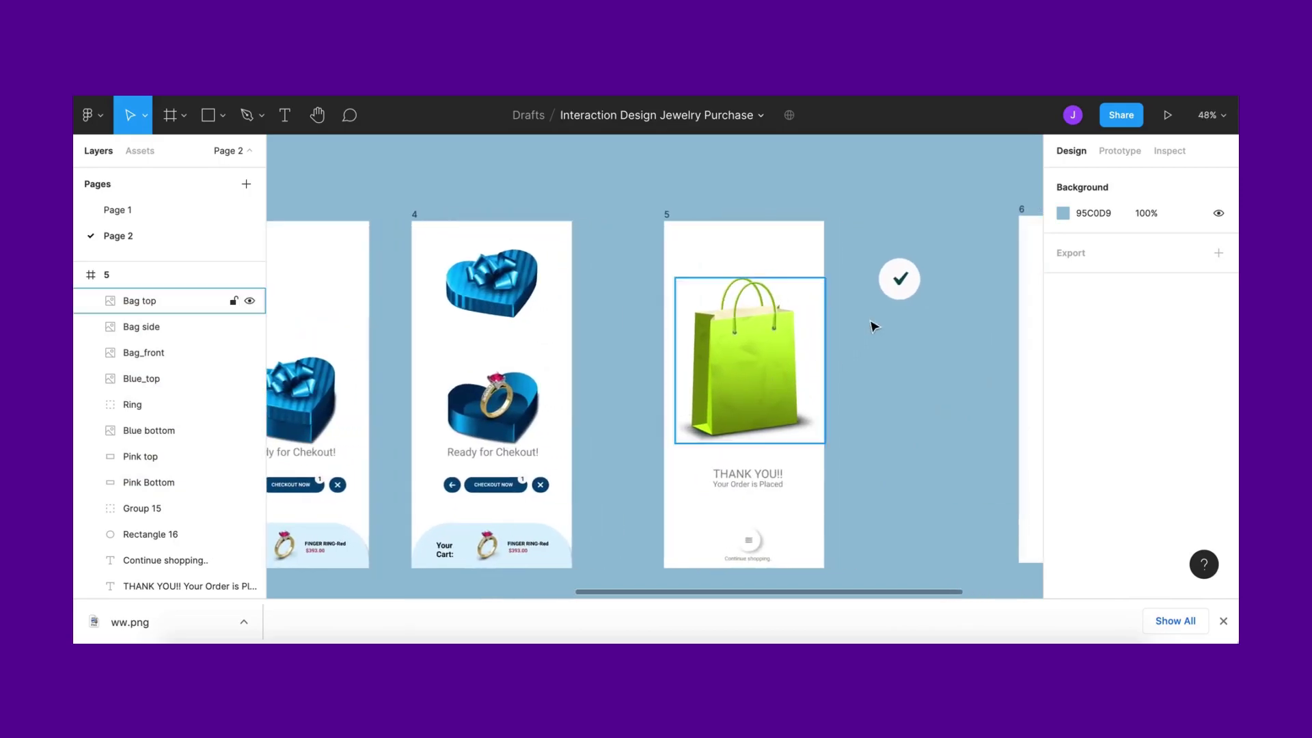
Move the Check icon into frame 5 and place it on the front of the shopping bag
{"action": "left_click_drag", "start_coordinate": [900, 281], "coordinate": [754, 387]}
{"action": "left_click", "coordinate": [891, 361]}
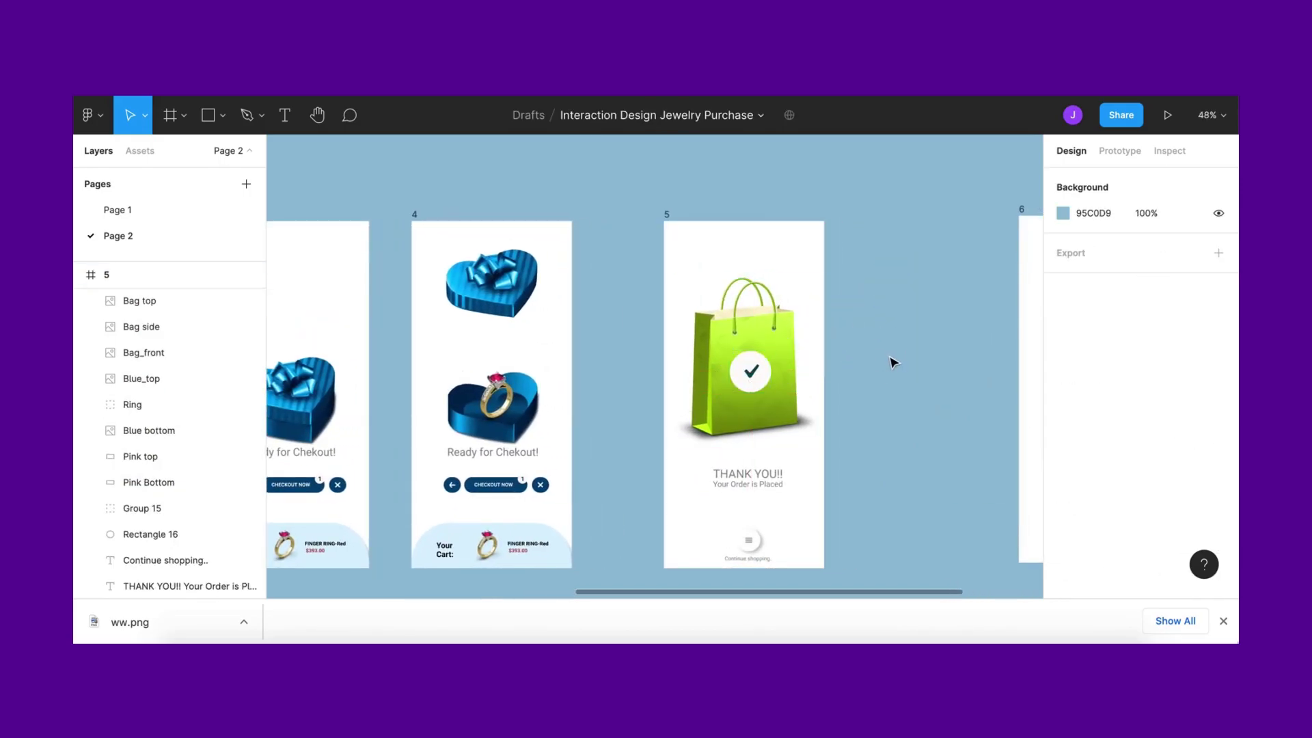
{"action": "scroll", "coordinate": [892, 360], "scroll_direction": "down", "scroll_amount": 3}
{"action": "scroll", "coordinate": [752, 342], "scroll_direction": "left", "scroll_amount": 1}
{"action": "scroll", "coordinate": [758, 332], "scroll_direction": "up", "scroll_amount": 2}
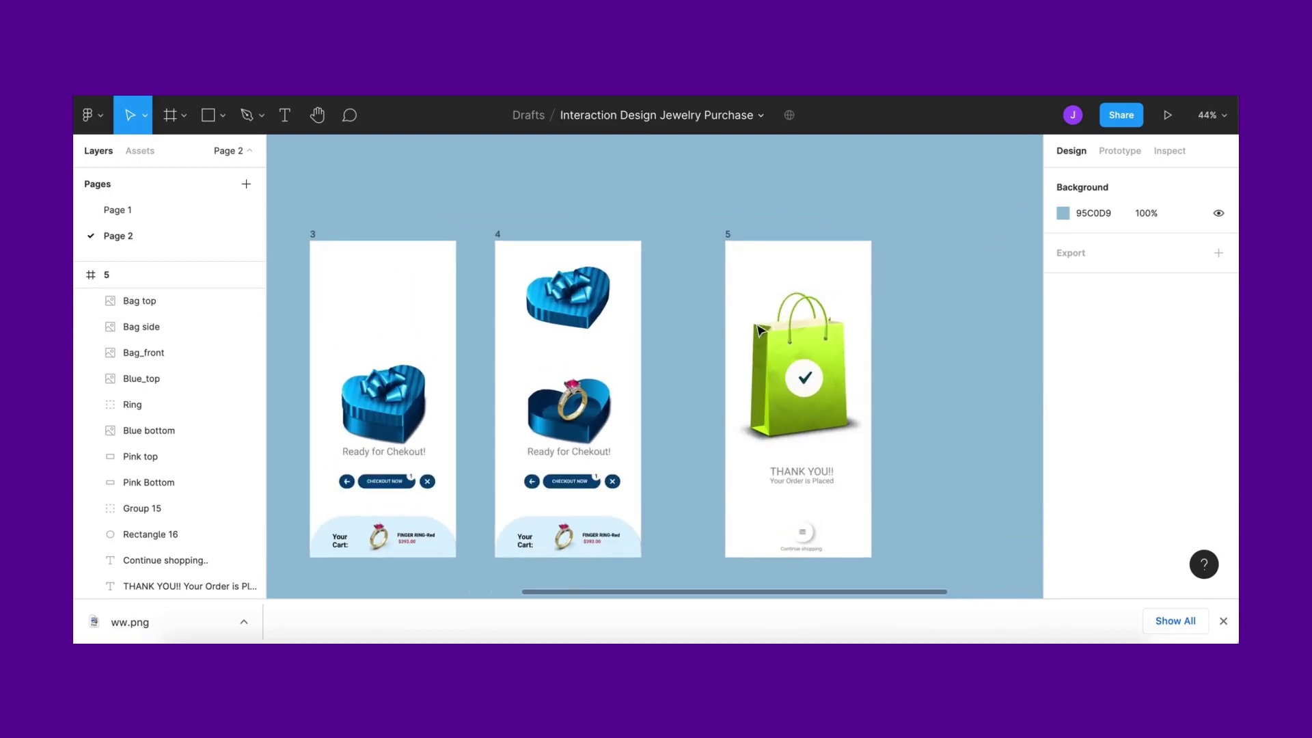
Duplicate the assembled bag layers of frame 5 and place the copy on the canvas above frame 4
{"action": "left_click", "coordinate": [762, 331]}
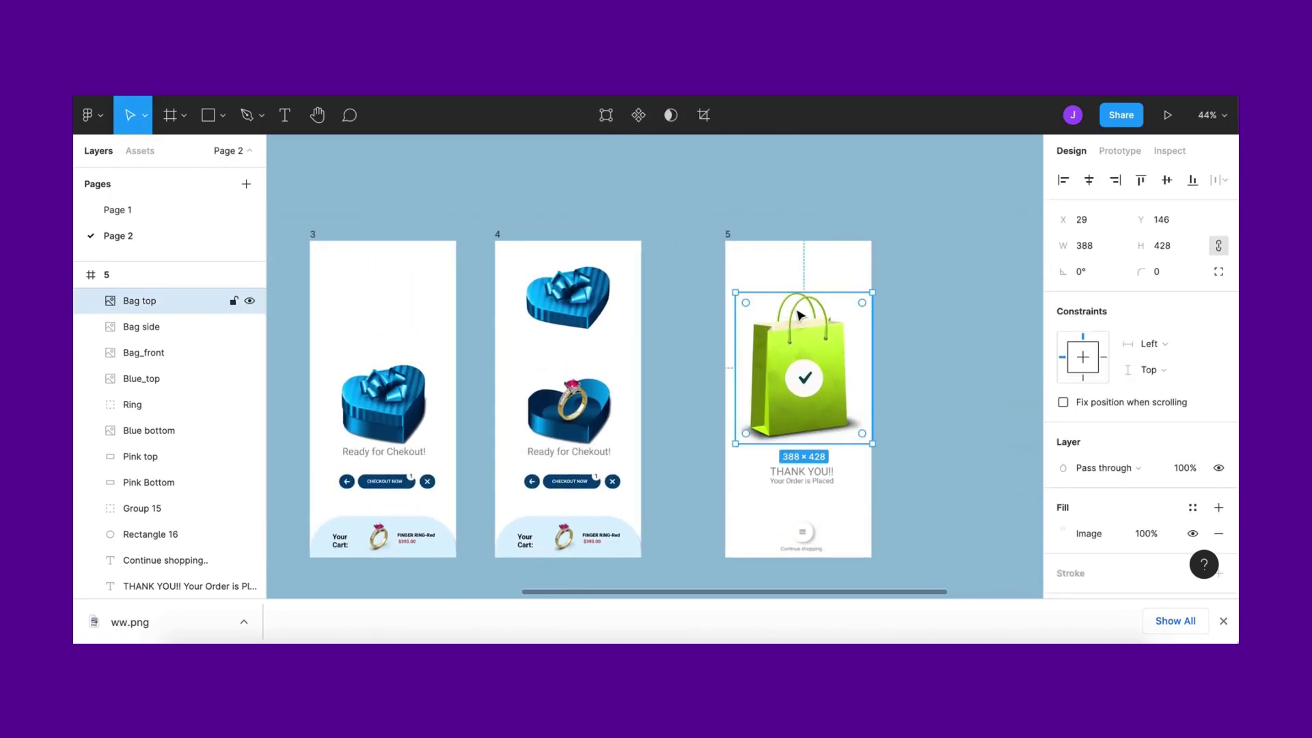
{"action": "scroll", "coordinate": [790, 313], "scroll_direction": "down", "scroll_amount": 3}
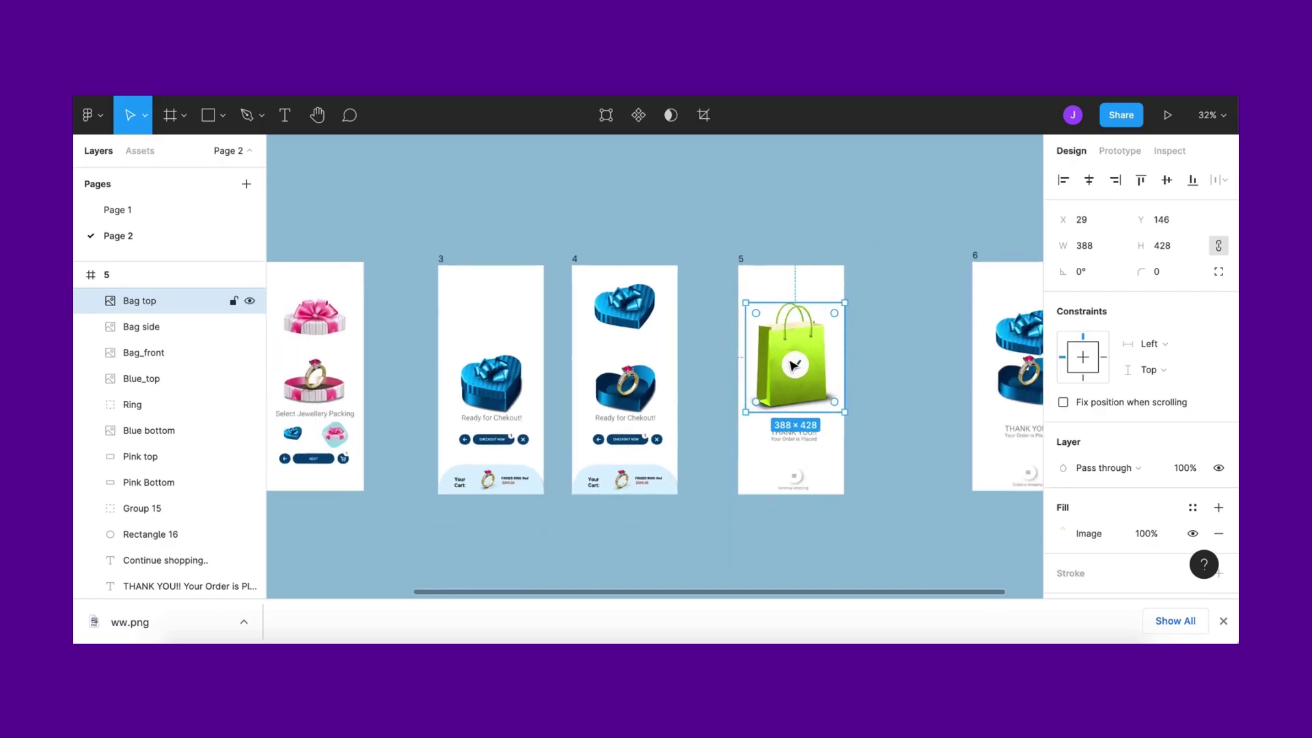
{"action": "left_click_drag", "start_coordinate": [760, 319], "coordinate": [826, 366]}
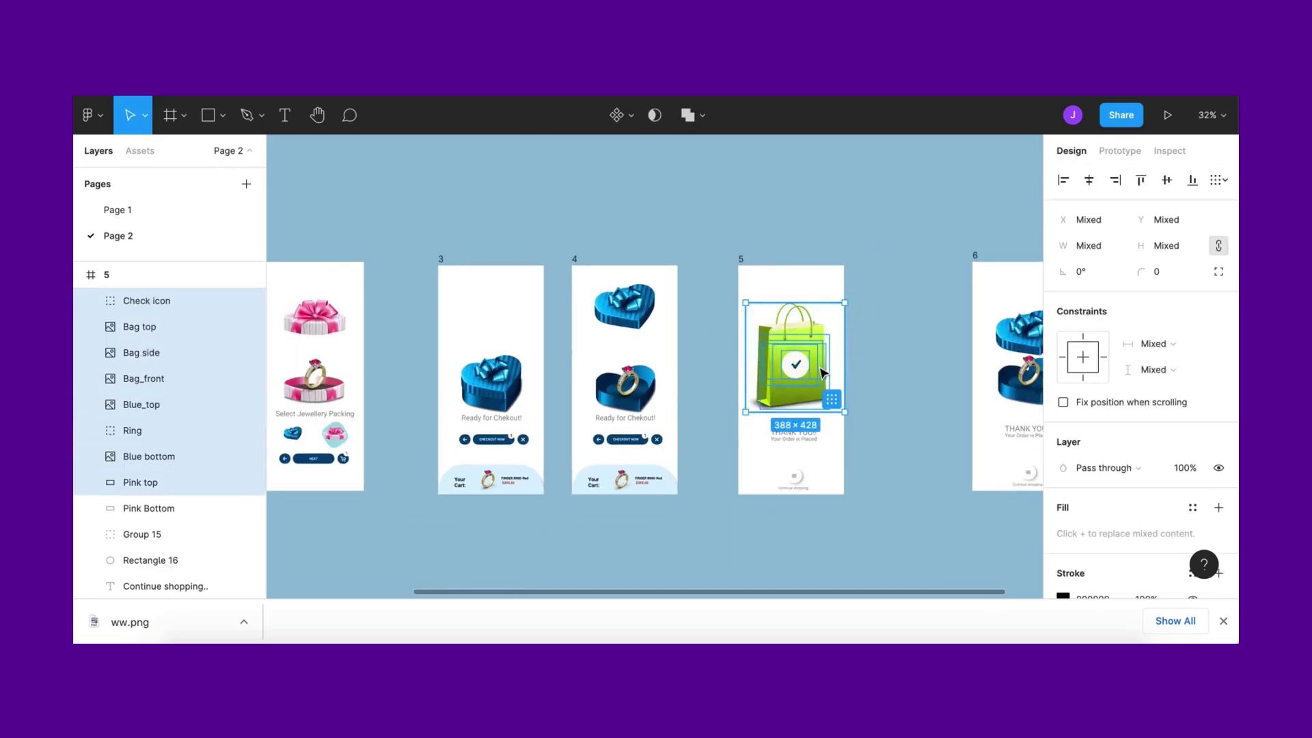
{"action": "key", "text": "ctrl+v"}
{"action": "left_click_drag", "start_coordinate": [759, 307], "coordinate": [643, 190]}
{"action": "scroll", "coordinate": [656, 198], "scroll_direction": "up", "scroll_amount": 3}
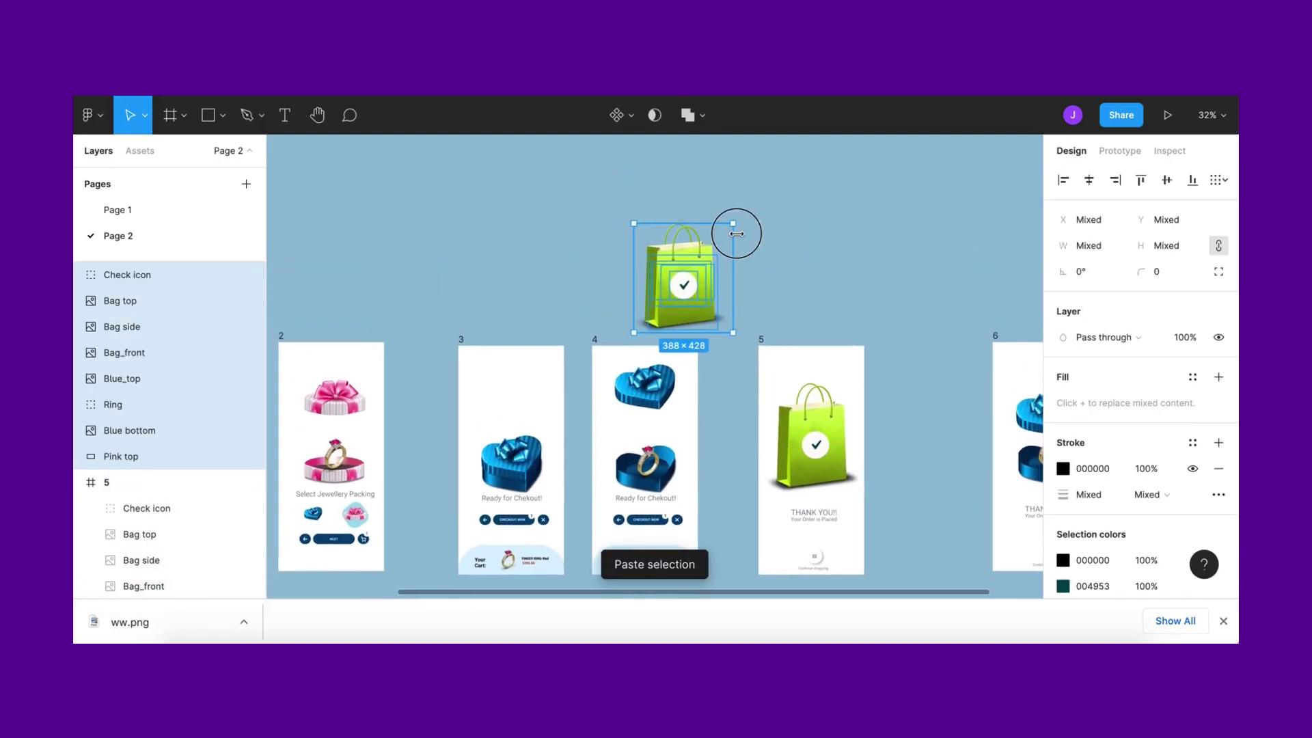
{"action": "left_click", "coordinate": [829, 254]}
{"action": "scroll", "coordinate": [579, 295], "scroll_direction": "left", "scroll_amount": 2}
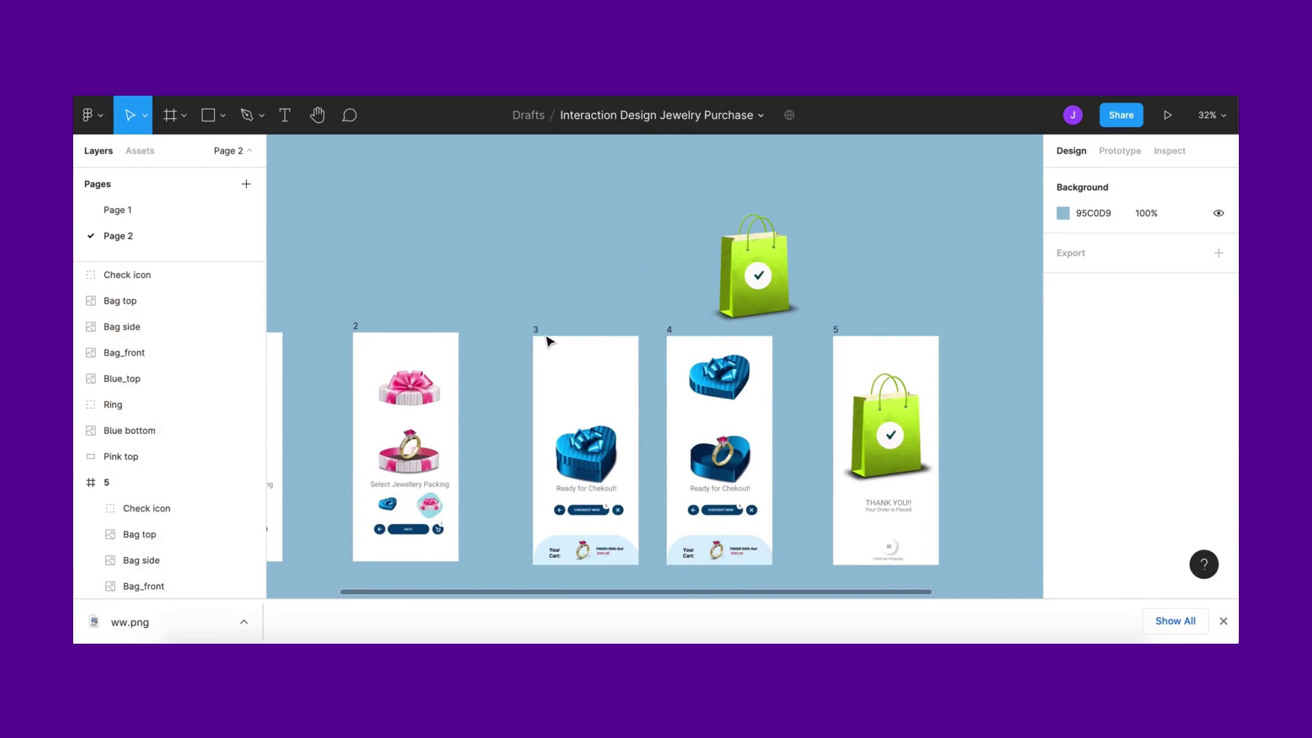
{"action": "left_click", "coordinate": [669, 331]}
{"action": "scroll", "coordinate": [691, 314], "scroll_direction": "right", "scroll_amount": 2}
{"action": "scroll", "coordinate": [690, 314], "scroll_direction": "down", "scroll_amount": 1}
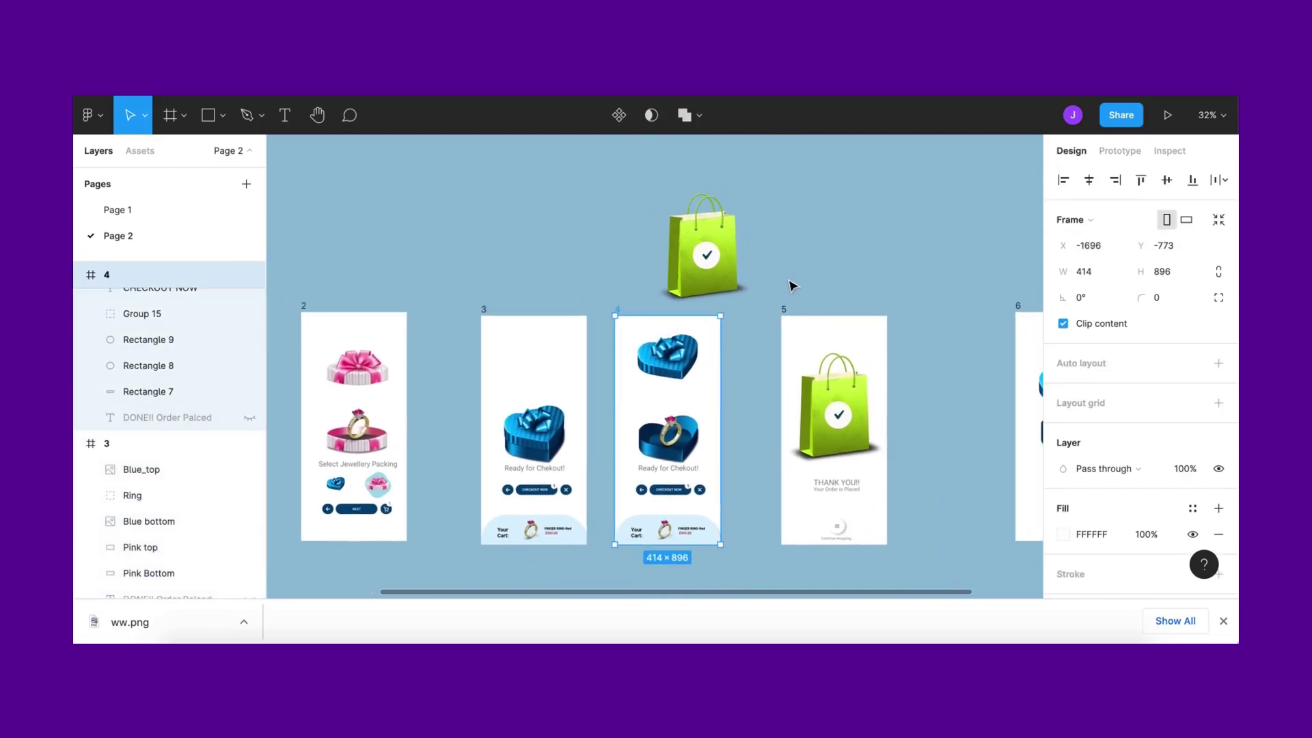
{"action": "left_click", "coordinate": [607, 310]}
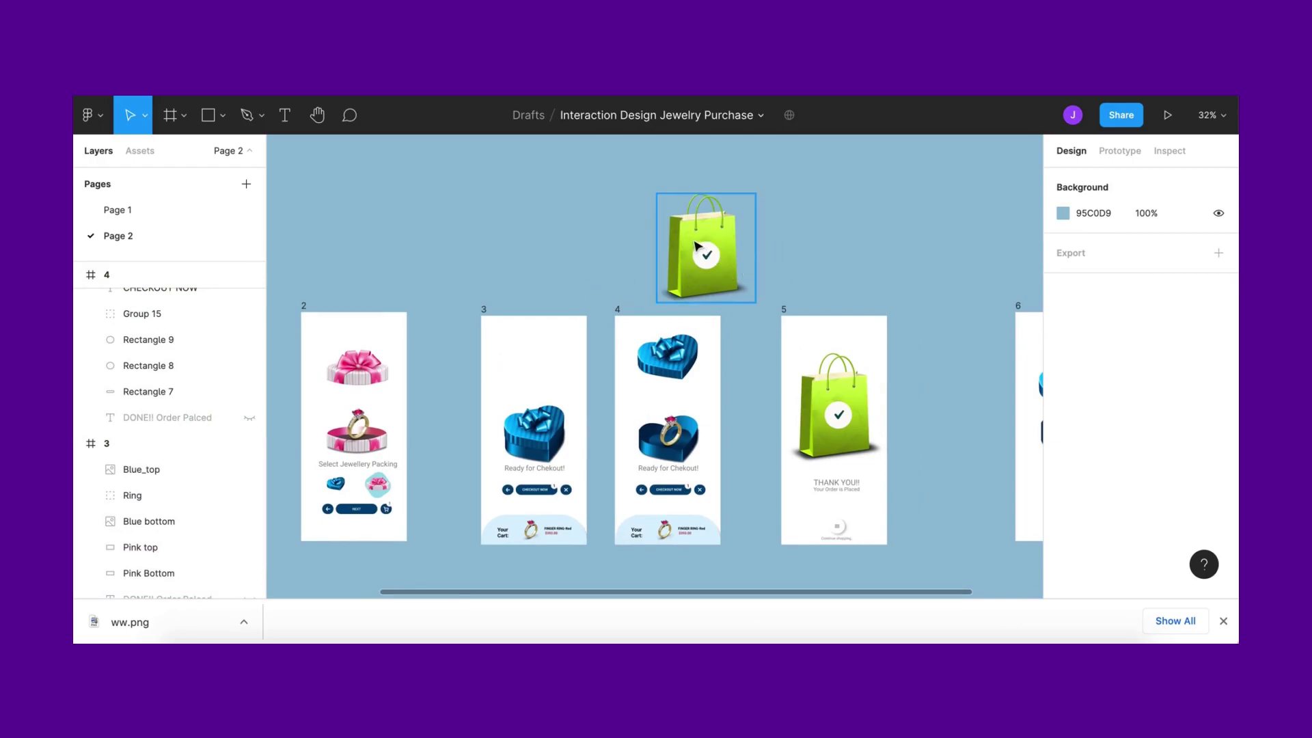
Spread the copied bag parts and Check icon apart above the frames and delete the duplicated gift box layers
{"action": "left_click_drag", "start_coordinate": [762, 243], "coordinate": [836, 223]}
{"action": "left_click_drag", "start_coordinate": [732, 234], "coordinate": [827, 260]}
{"action": "left_click_drag", "start_coordinate": [704, 255], "coordinate": [905, 226]}
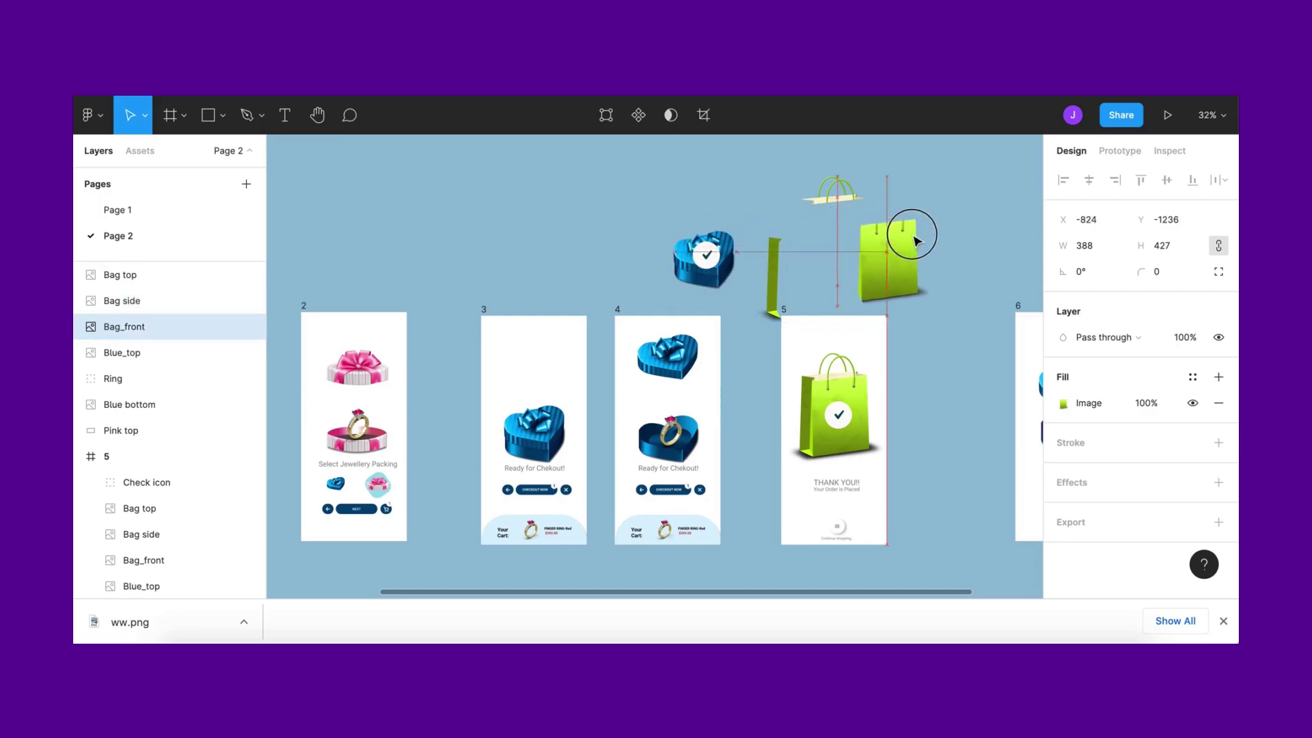
{"action": "left_click_drag", "start_coordinate": [708, 256], "coordinate": [801, 265]}
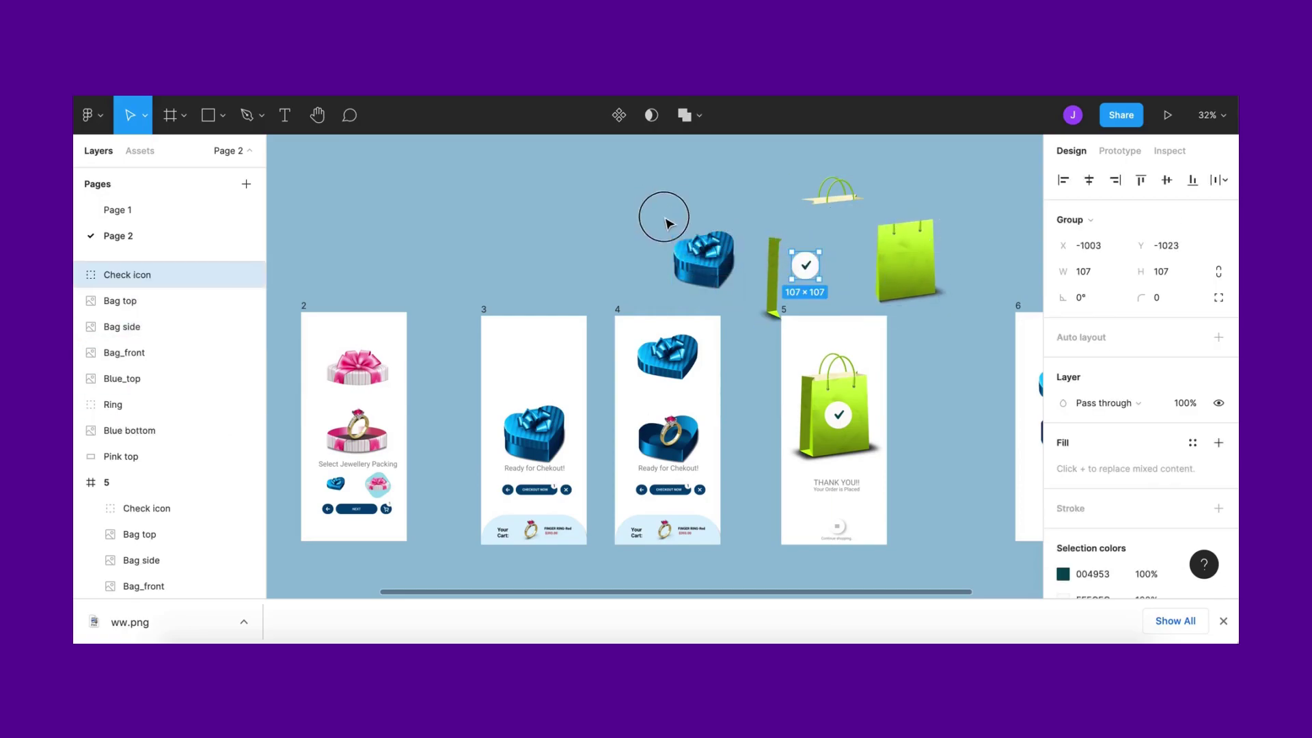
{"action": "left_click_drag", "start_coordinate": [662, 205], "coordinate": [724, 283]}
{"action": "key", "text": "Delete"}
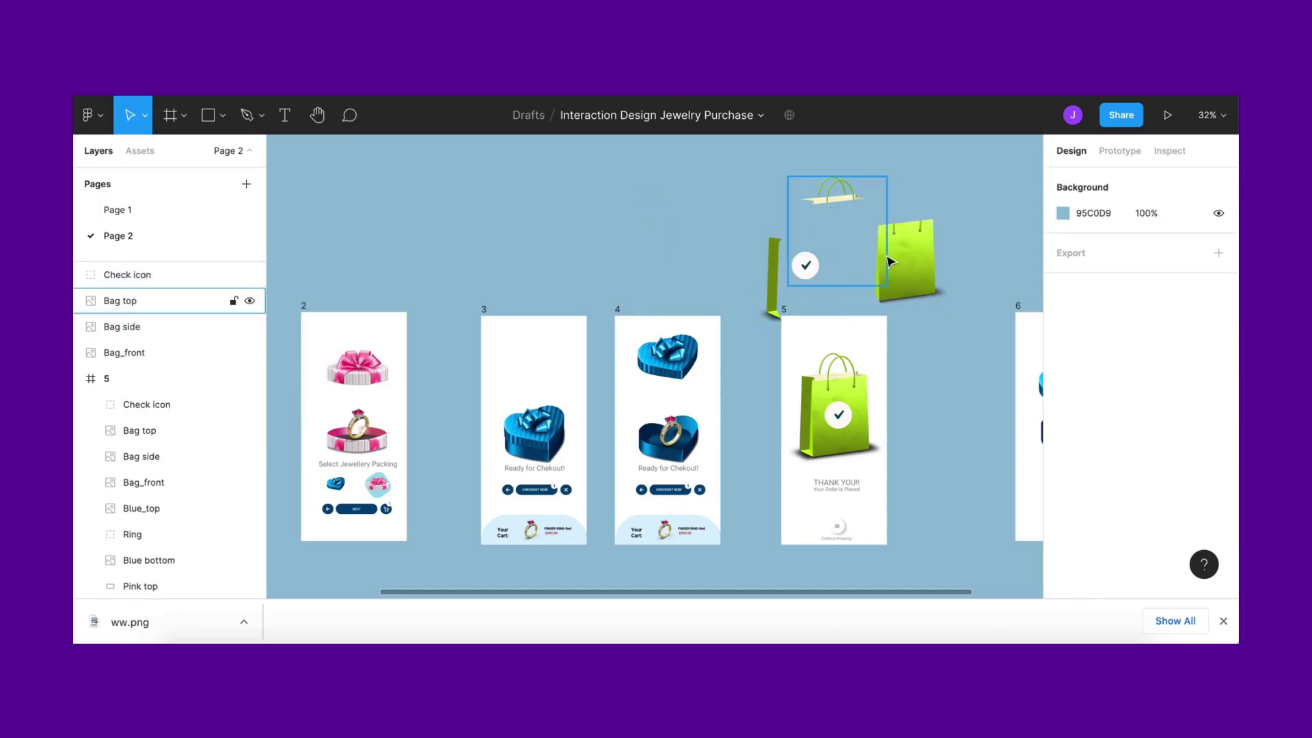
Move the copied Bag_front, Bag side and Bag top to frame 3's right, left and upper edges
{"action": "left_click_drag", "start_coordinate": [912, 273], "coordinate": [576, 423]}
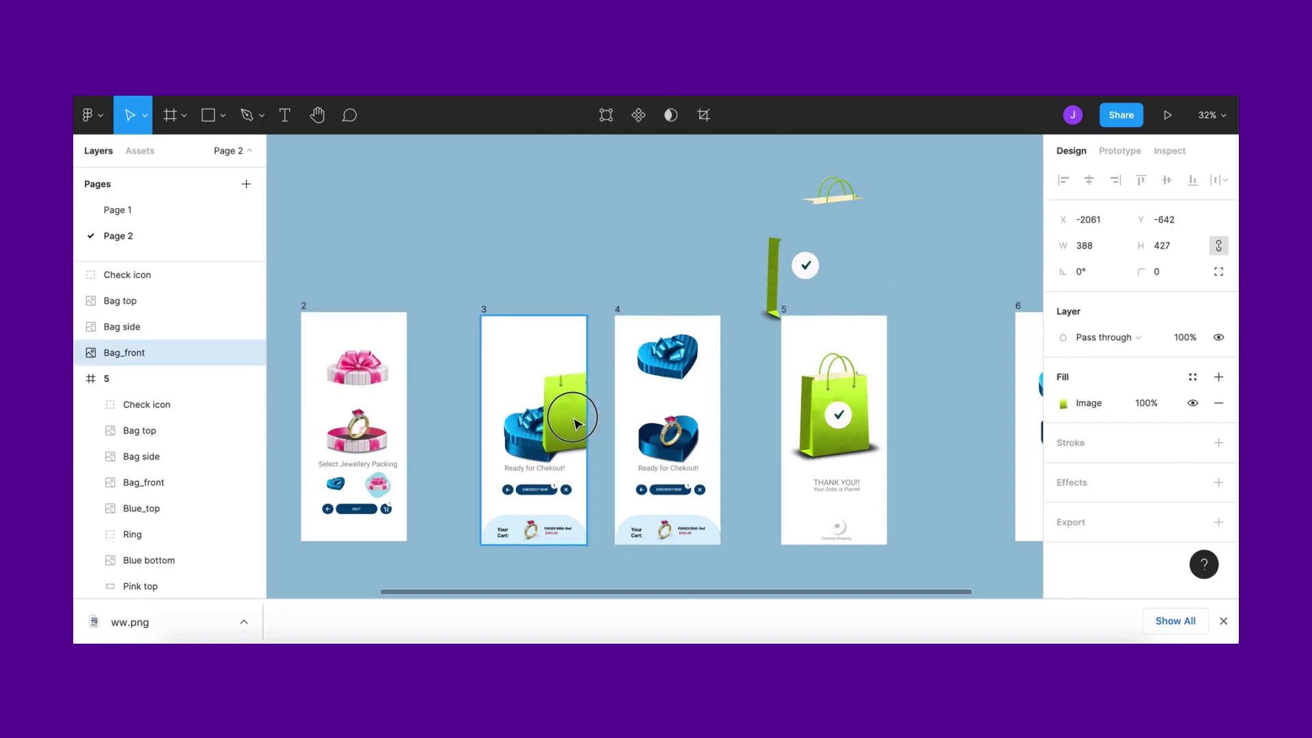
{"action": "left_click_drag", "start_coordinate": [773, 280], "coordinate": [477, 410]}
{"action": "left_click_drag", "start_coordinate": [557, 399], "coordinate": [584, 414]}
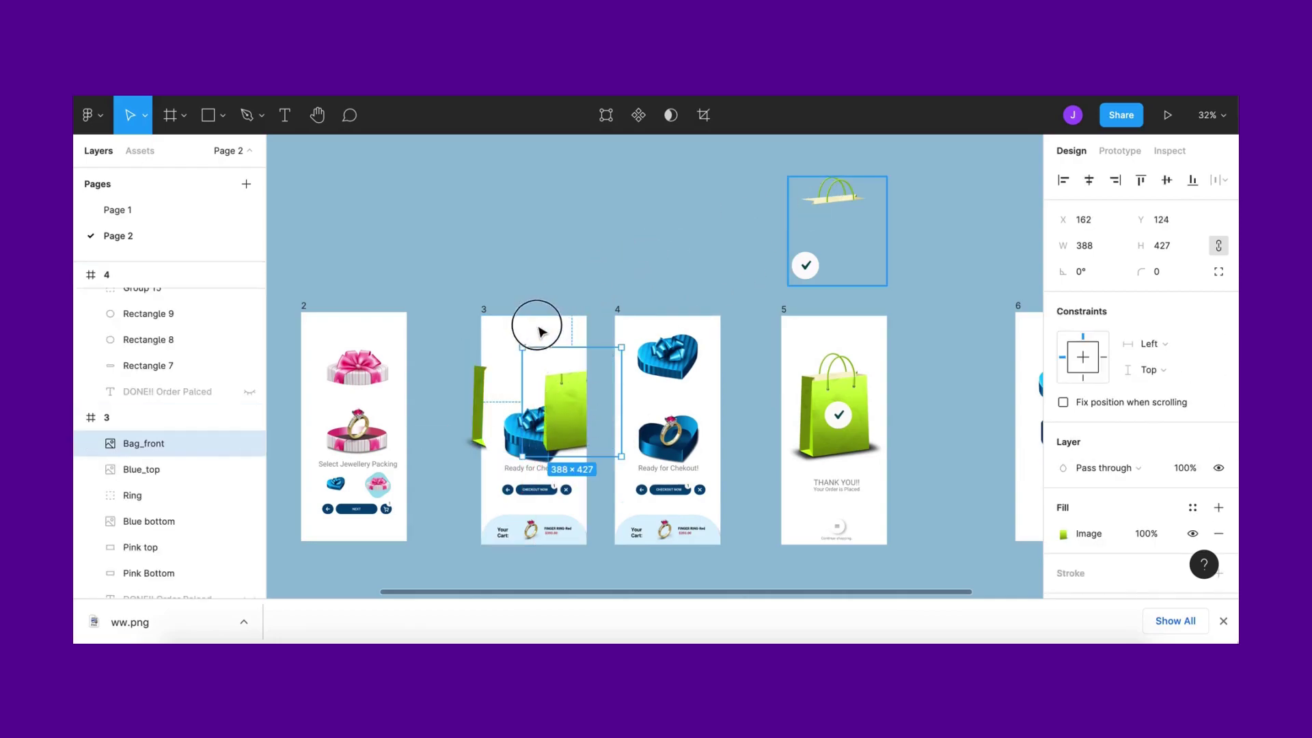
{"action": "left_click_drag", "start_coordinate": [834, 193], "coordinate": [527, 328]}
{"action": "scroll", "coordinate": [530, 333], "scroll_direction": "down", "scroll_amount": 2}
{"action": "scroll", "coordinate": [531, 332], "scroll_direction": "left", "scroll_amount": 2}
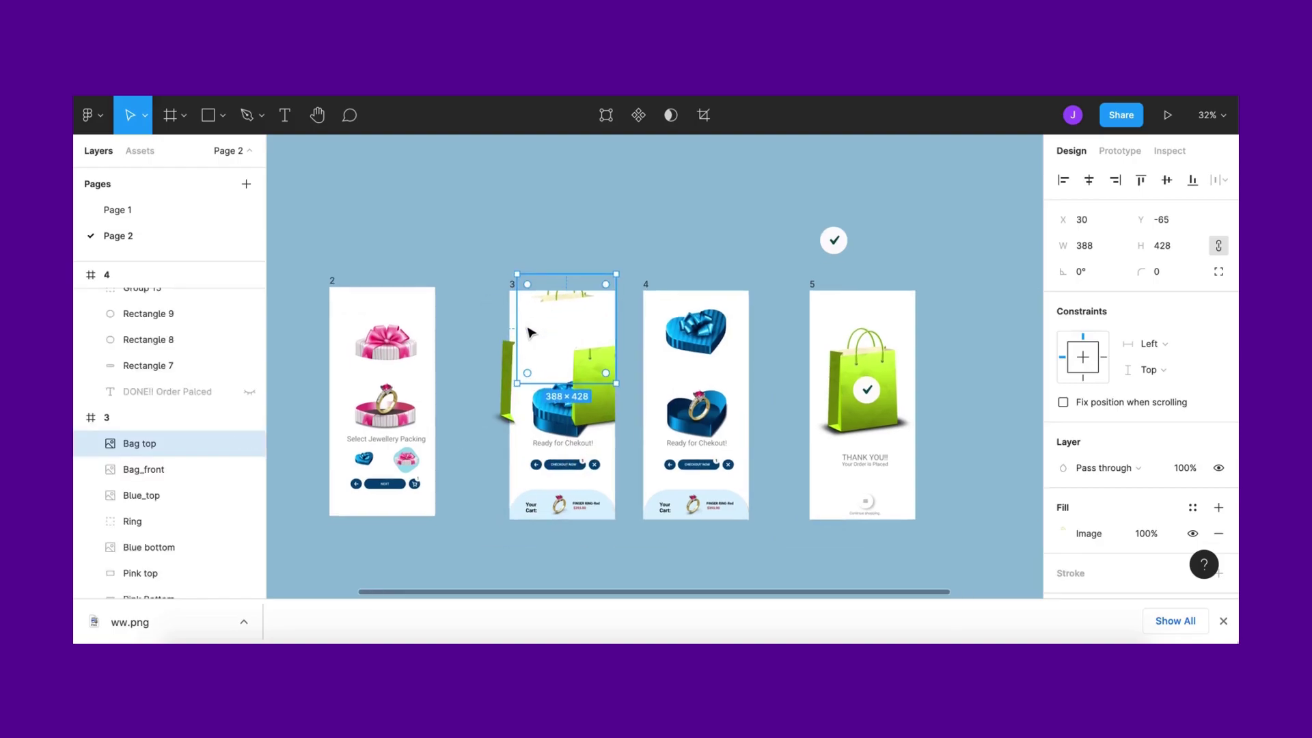
Widen the gap after frame 3 by shifting frame 5 to X -828 and frame 4 to X -1401
{"action": "scroll", "coordinate": [630, 252], "scroll_direction": "down", "scroll_amount": 5}
{"action": "scroll", "coordinate": [752, 287], "scroll_direction": "up", "scroll_amount": 10}
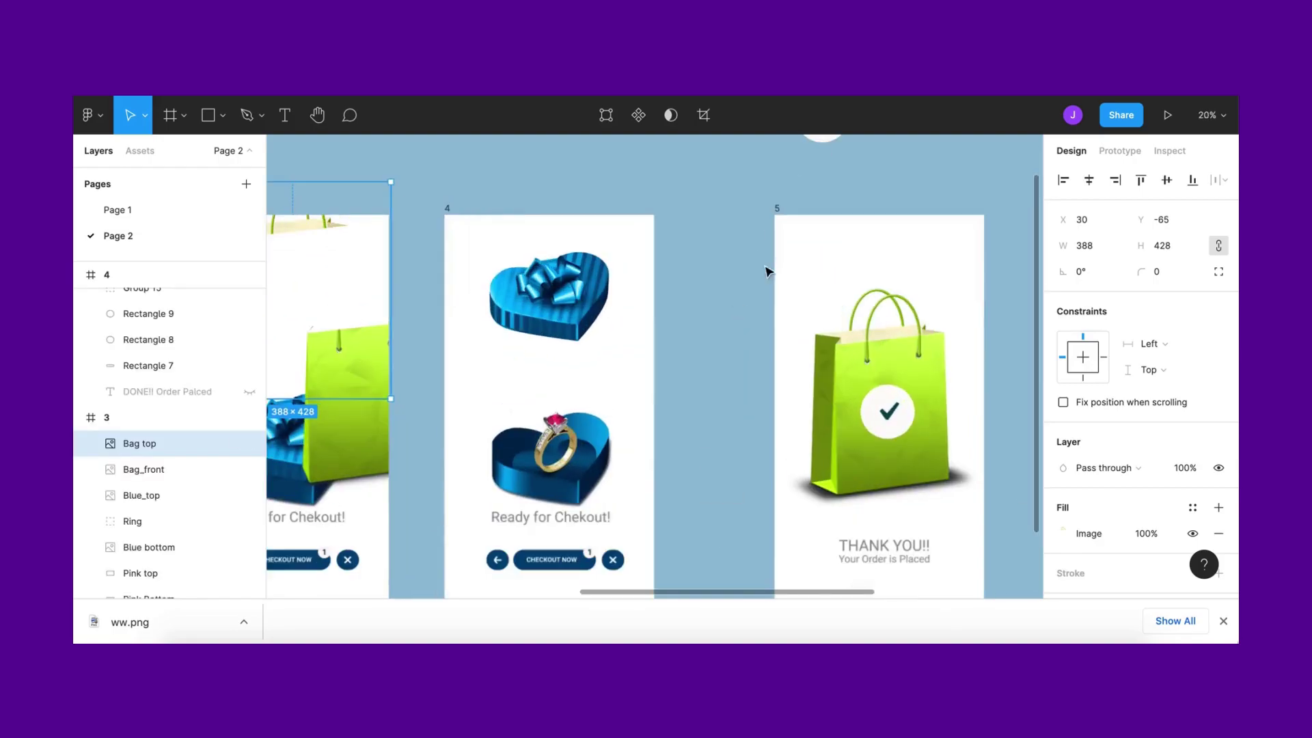
{"action": "left_click", "coordinate": [822, 216]}
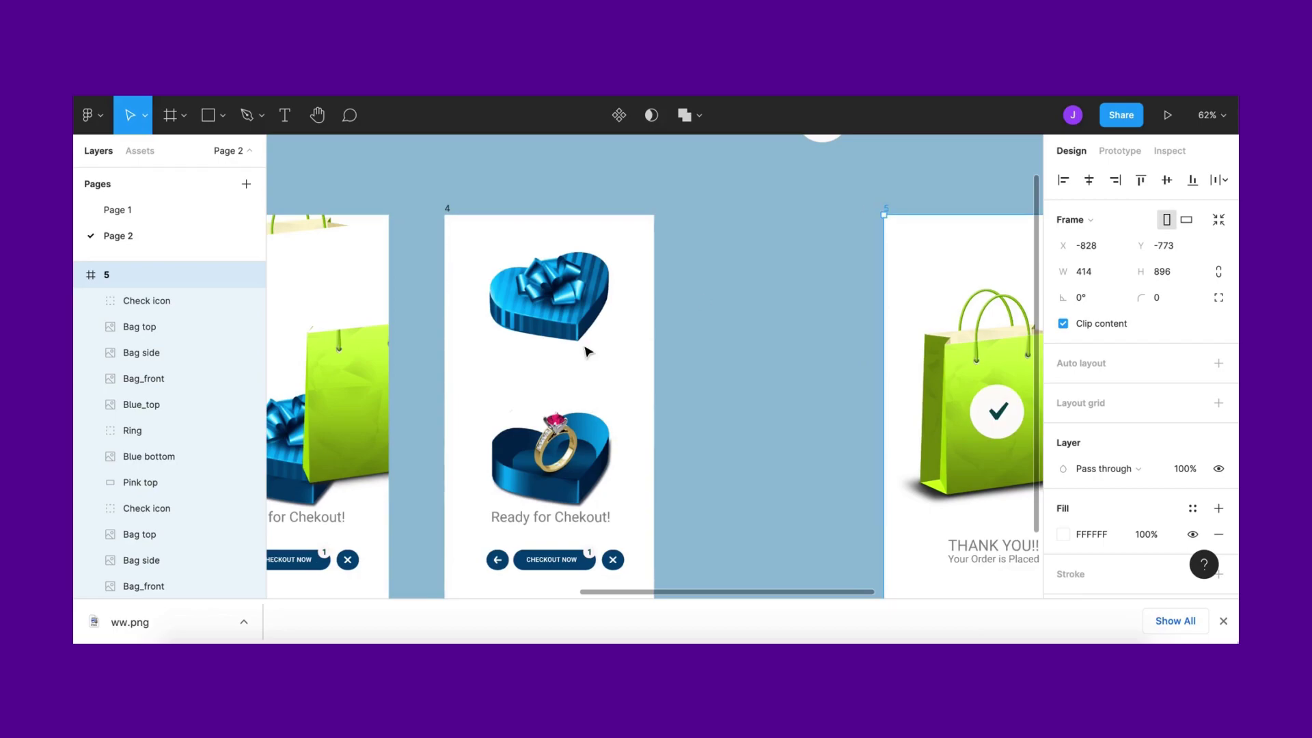
{"action": "scroll", "coordinate": [586, 352], "scroll_direction": "down", "scroll_amount": 3}
{"action": "left_click_drag", "start_coordinate": [754, 273], "coordinate": [680, 294]}
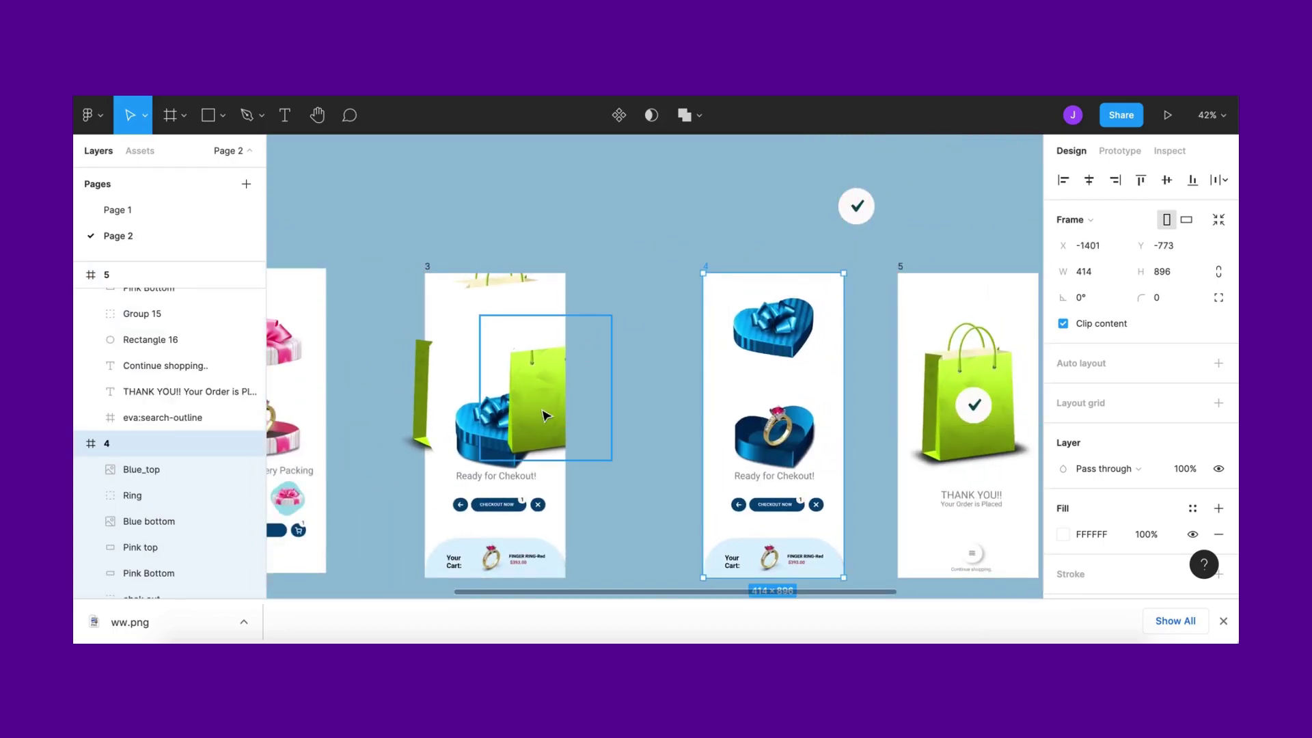
Shift Bag_front toward frame 3's lower right, then cut Bag side and paste it inside frame 3 at the left edge
{"action": "mouse_move", "coordinate": [557, 424]}
{"action": "left_mouse_down"}
{"action": "mouse_move", "coordinate": [574, 424]}
{"action": "mouse_move", "coordinate": [562, 413]}
{"action": "mouse_move", "coordinate": [578, 435]}
{"action": "left_mouse_up"}
{"action": "left_click_drag", "start_coordinate": [420, 441], "coordinate": [430, 441]}
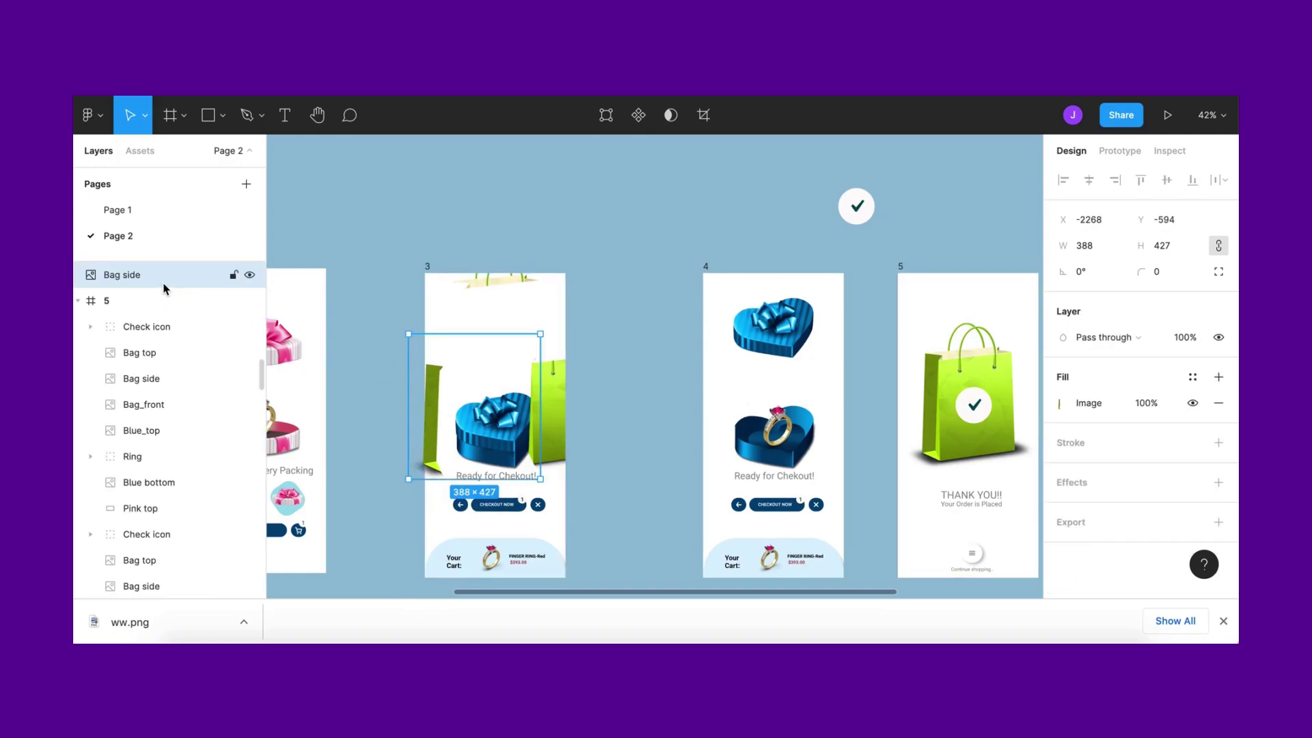
{"action": "key", "text": "ctrl+x"}
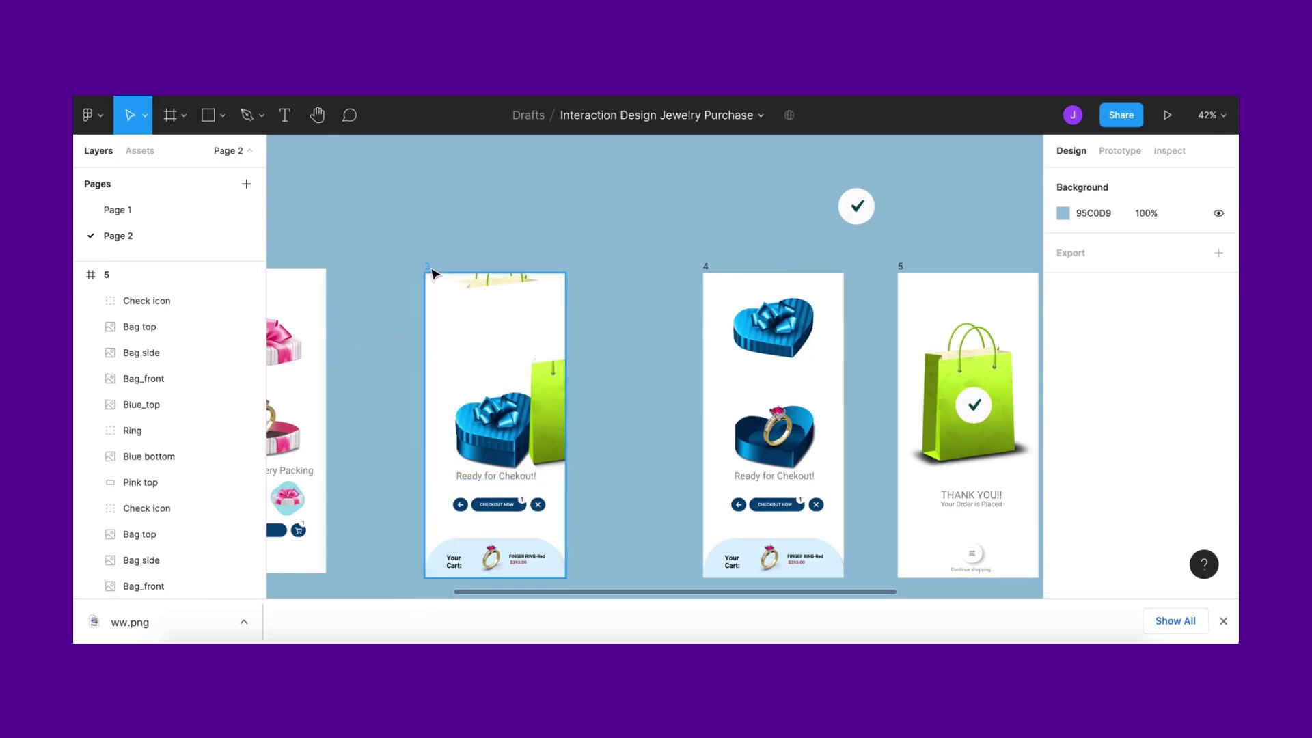
{"action": "left_click", "coordinate": [431, 268]}
{"action": "key", "text": "ctrl+v"}
{"action": "left_click_drag", "start_coordinate": [454, 408], "coordinate": [428, 398]}
Reposition Bag_front to X 224, Y 193 and Bag top to Y -88, and place the Check icon in frame 3's upper-right corner
{"action": "left_click", "coordinate": [552, 418]}
{"action": "left_click_drag", "start_coordinate": [553, 422], "coordinate": [555, 437]}
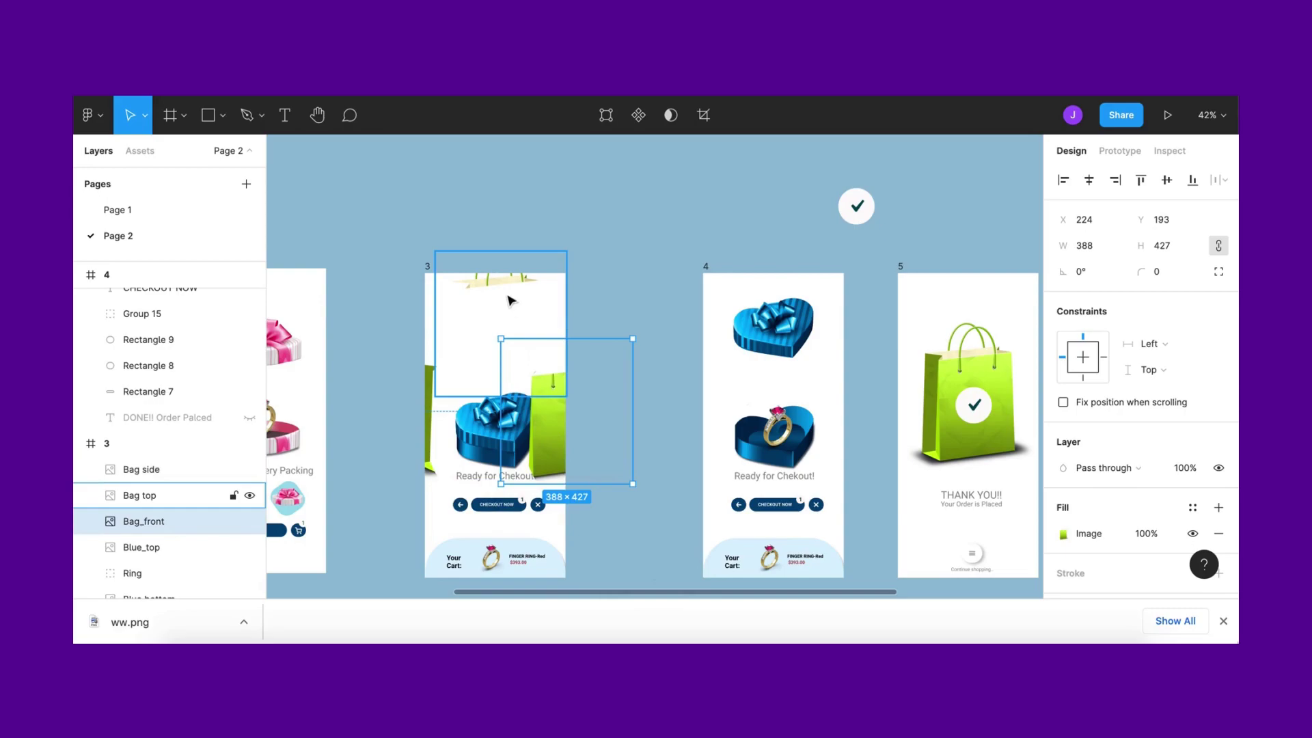
{"action": "left_click_drag", "start_coordinate": [506, 294], "coordinate": [505, 277]}
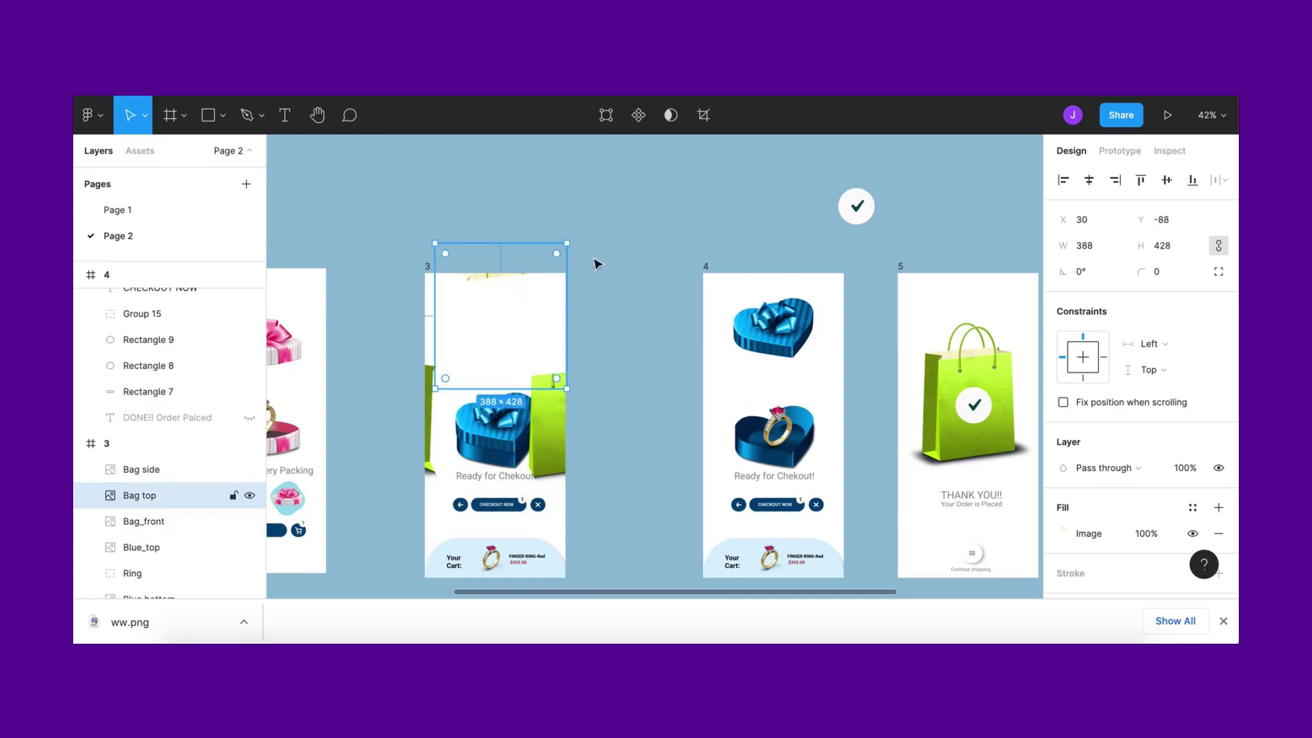
{"action": "left_click_drag", "start_coordinate": [863, 209], "coordinate": [547, 301]}
{"action": "left_click", "coordinate": [653, 233]}
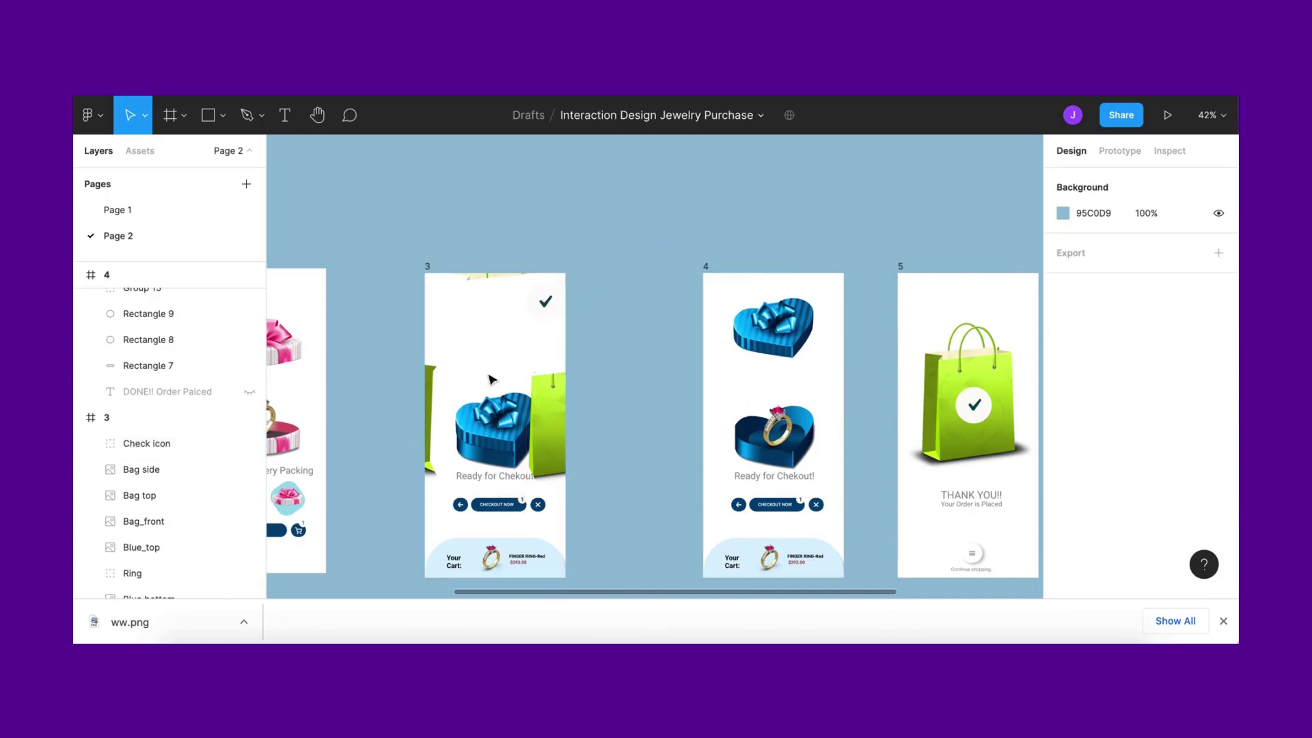
Set the image fill opacity of Bag top, Bag_front and Bag side in frame 3 to 0%
{"action": "left_click", "coordinate": [490, 285]}
{"action": "scroll", "coordinate": [1124, 470], "scroll_direction": "down", "scroll_amount": 3}
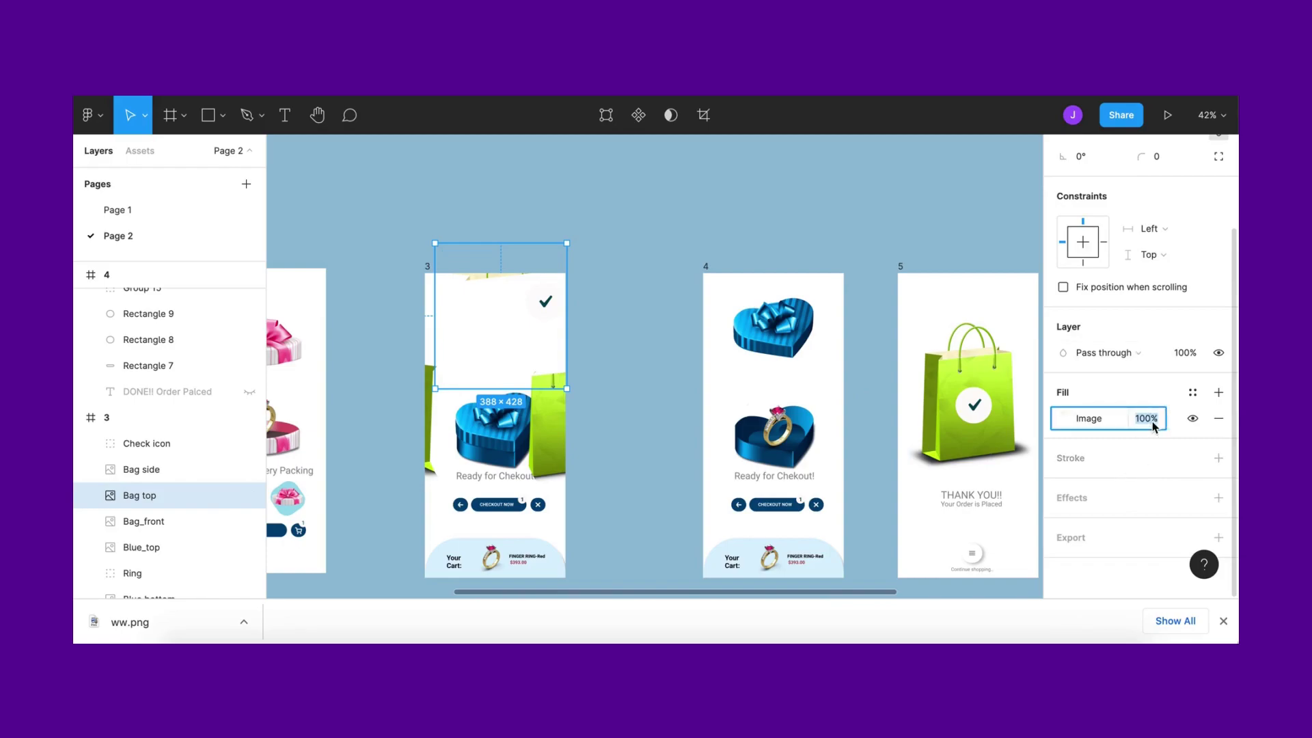
{"action": "type", "text": "0"}
{"action": "left_click", "coordinate": [566, 431]}
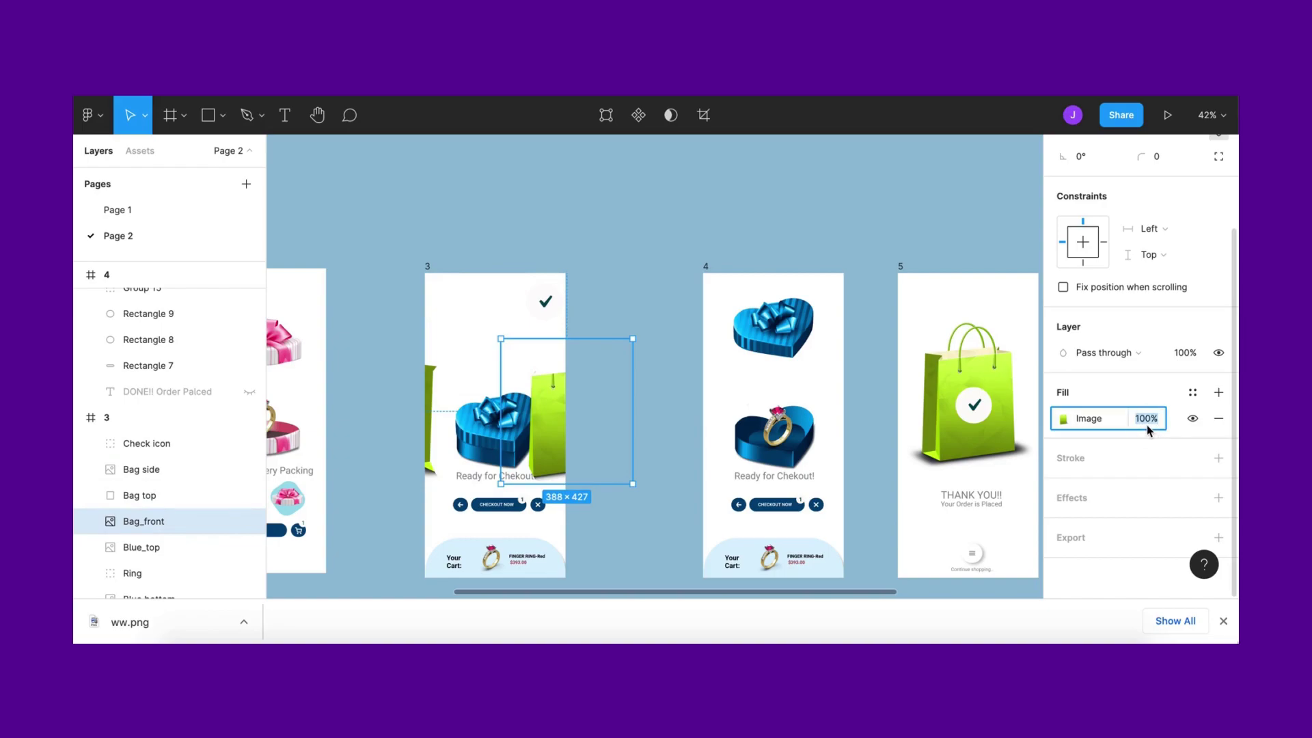
{"action": "type", "text": "0"}
{"action": "left_click", "coordinate": [449, 439]}
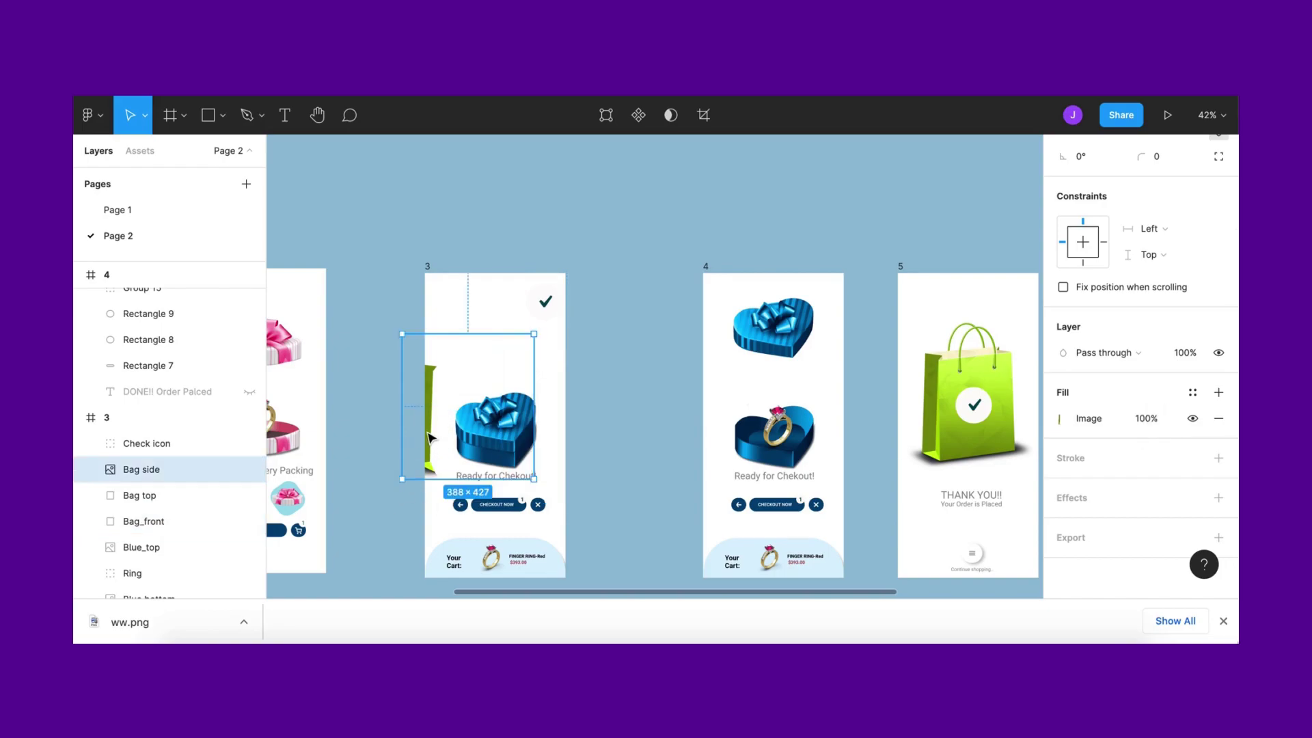
{"action": "left_click", "coordinate": [1146, 419]}
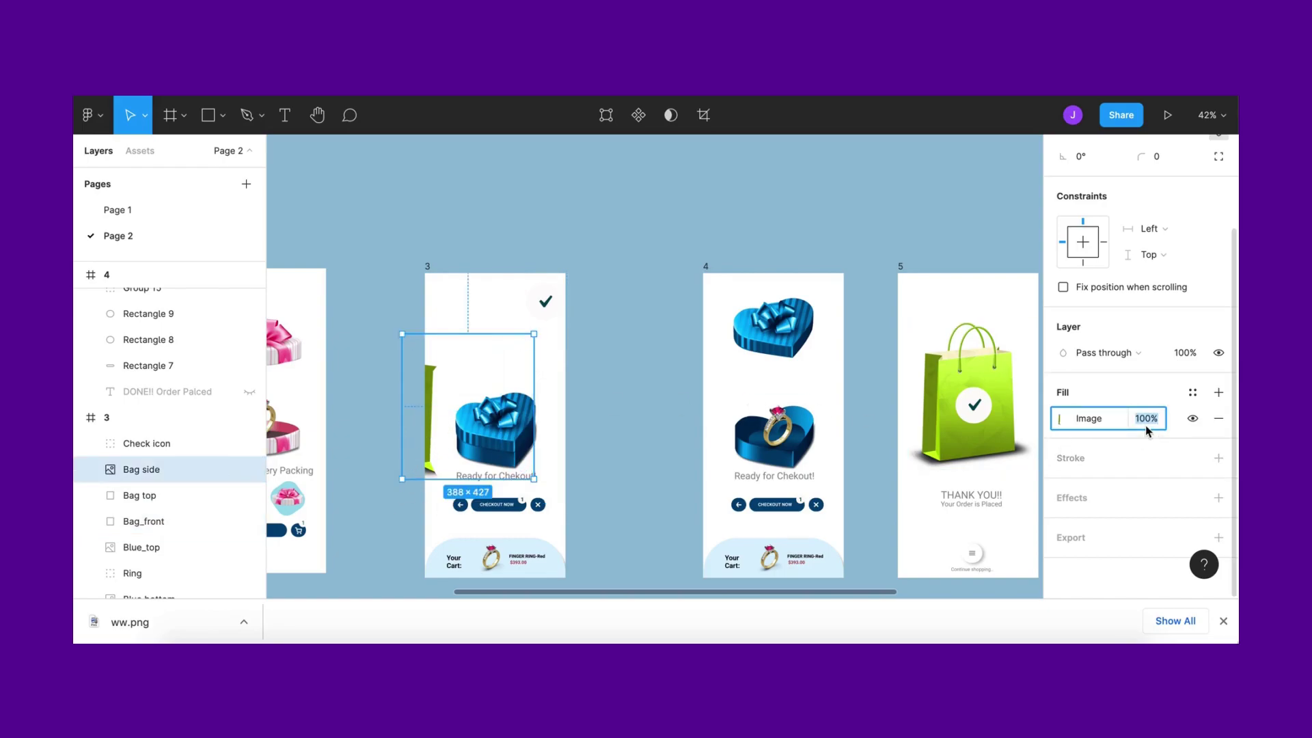
{"action": "type", "text": "0"}
Make the Check icon in frame 3 fully transparent by lowering its layer opacity to zero
{"action": "left_click", "coordinate": [551, 306]}
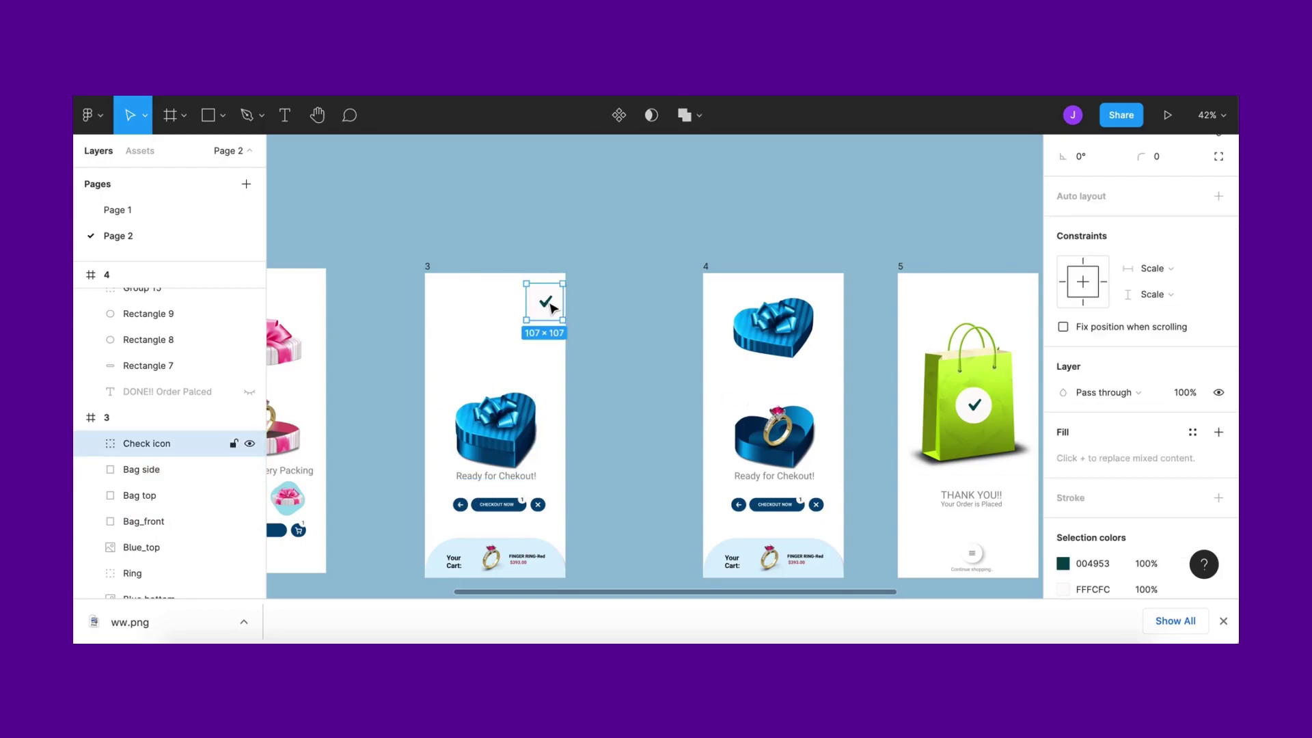
{"action": "scroll", "coordinate": [1118, 484], "scroll_direction": "down", "scroll_amount": 1}
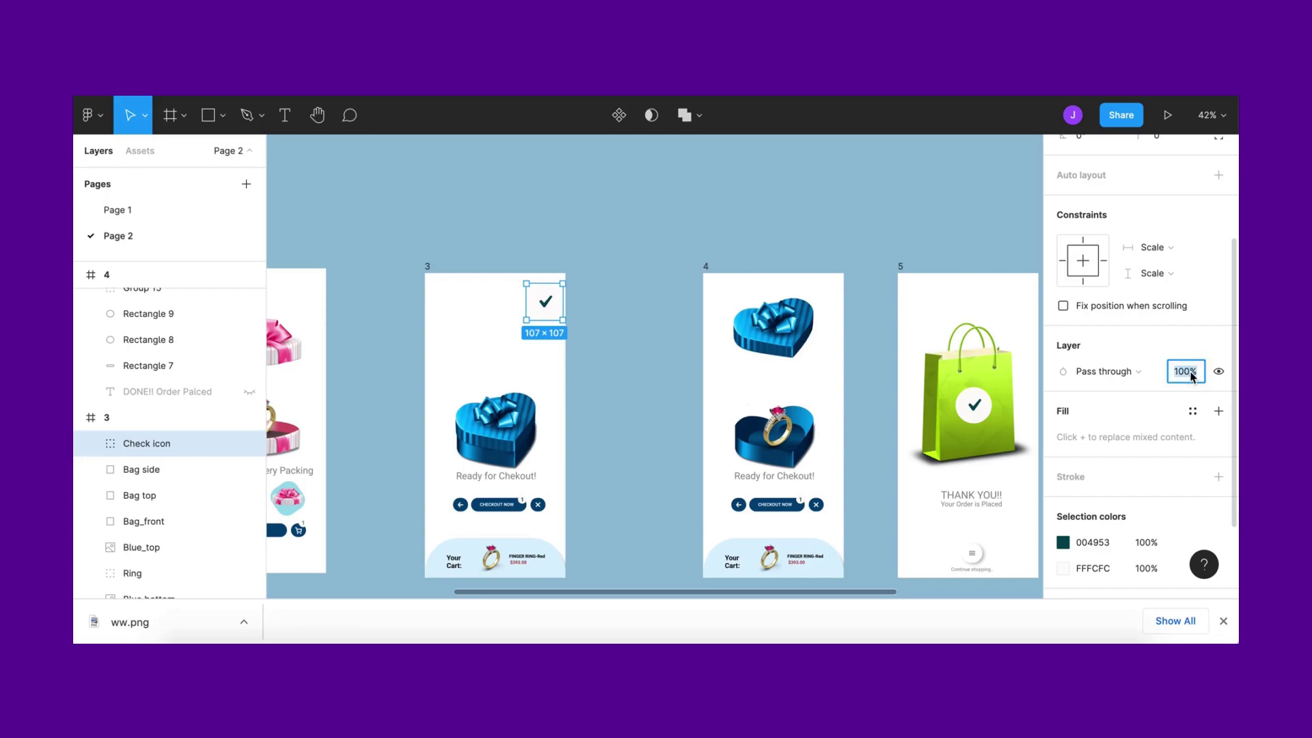
{"action": "left_click", "coordinate": [657, 318]}
{"action": "scroll", "coordinate": [657, 318], "scroll_direction": "down", "scroll_amount": 1}
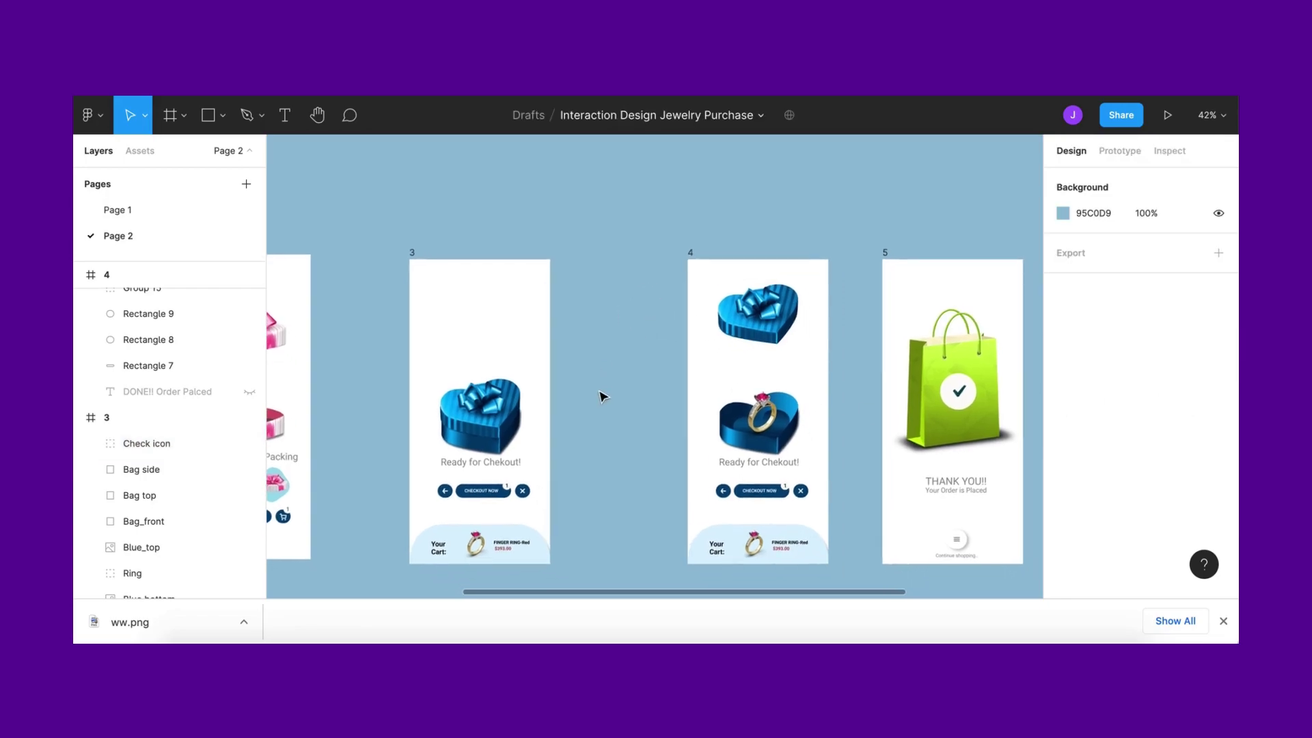
{"action": "scroll", "coordinate": [602, 396], "scroll_direction": "right", "scroll_amount": 1}
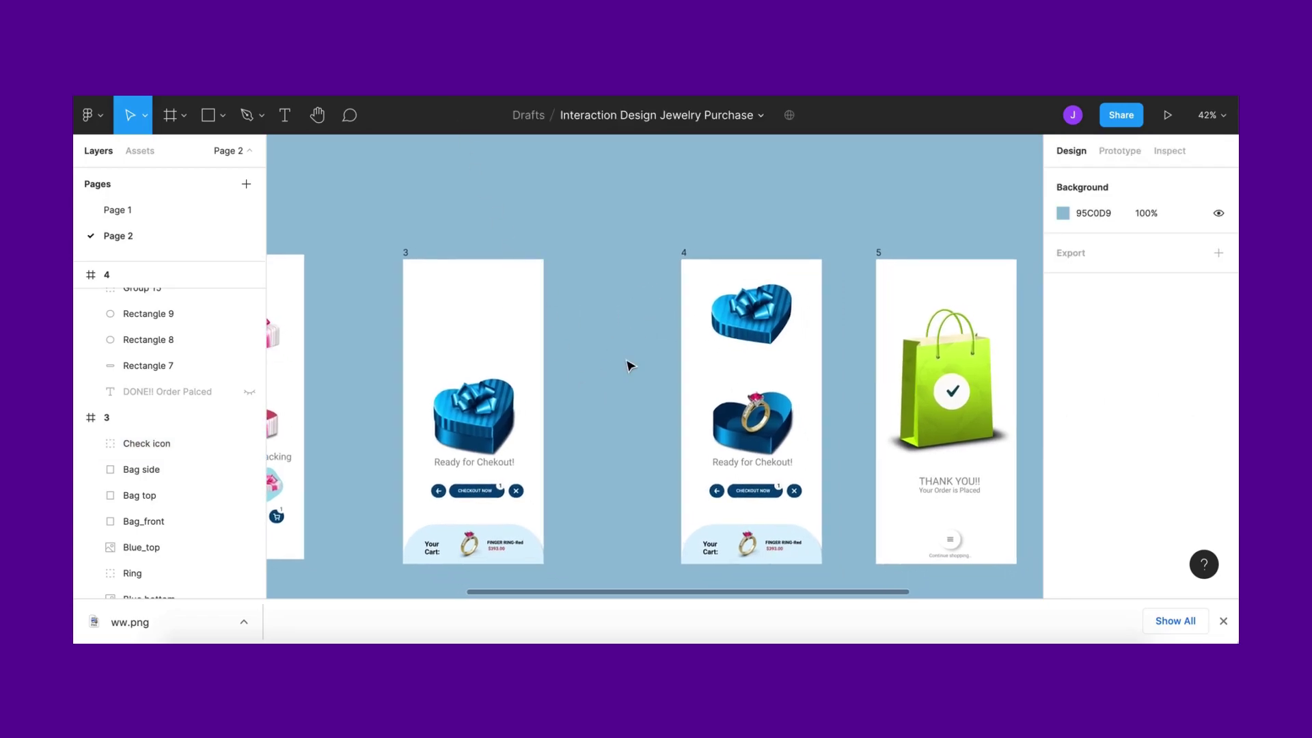
Present the prototype and play the CHECKOUT NOW transitions from the gift box to the thank-you screen, then return to the editor
{"action": "left_click", "coordinate": [982, 381]}
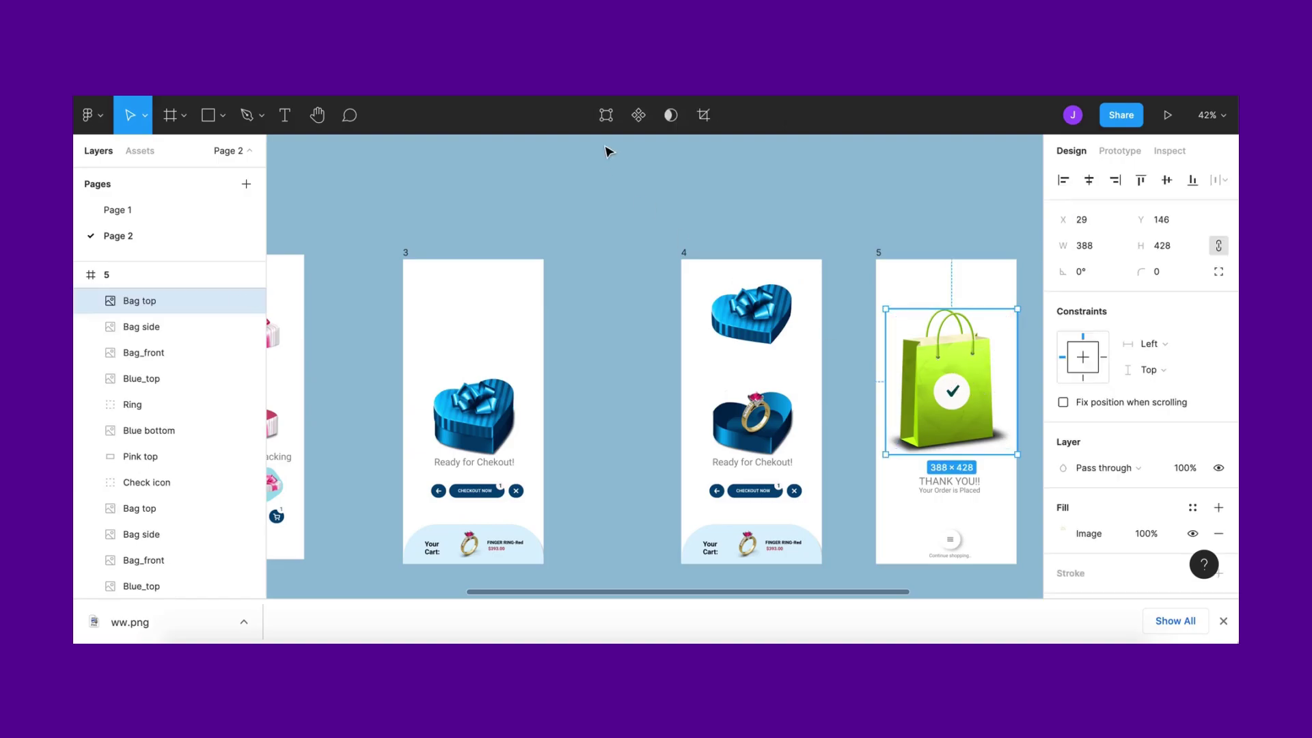
{"action": "key", "text": "super+alt+Return"}
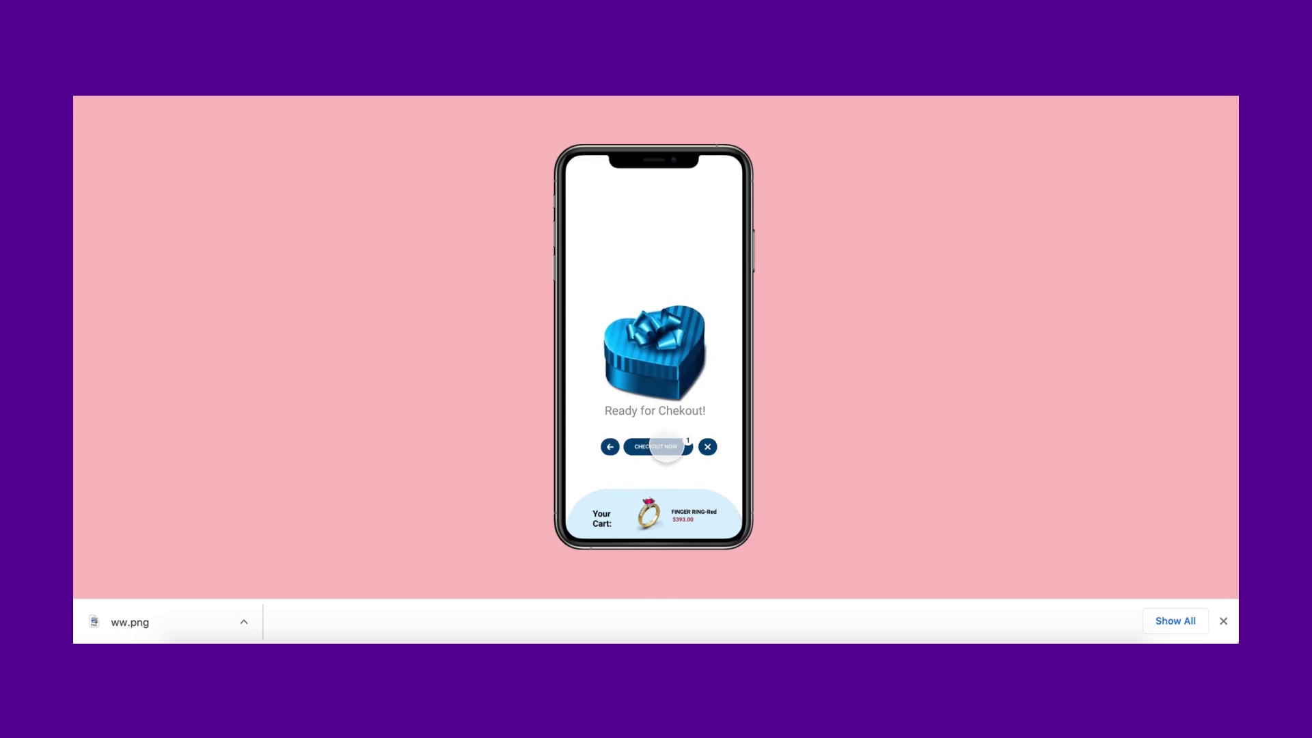
{"action": "left_click", "coordinate": [666, 446]}
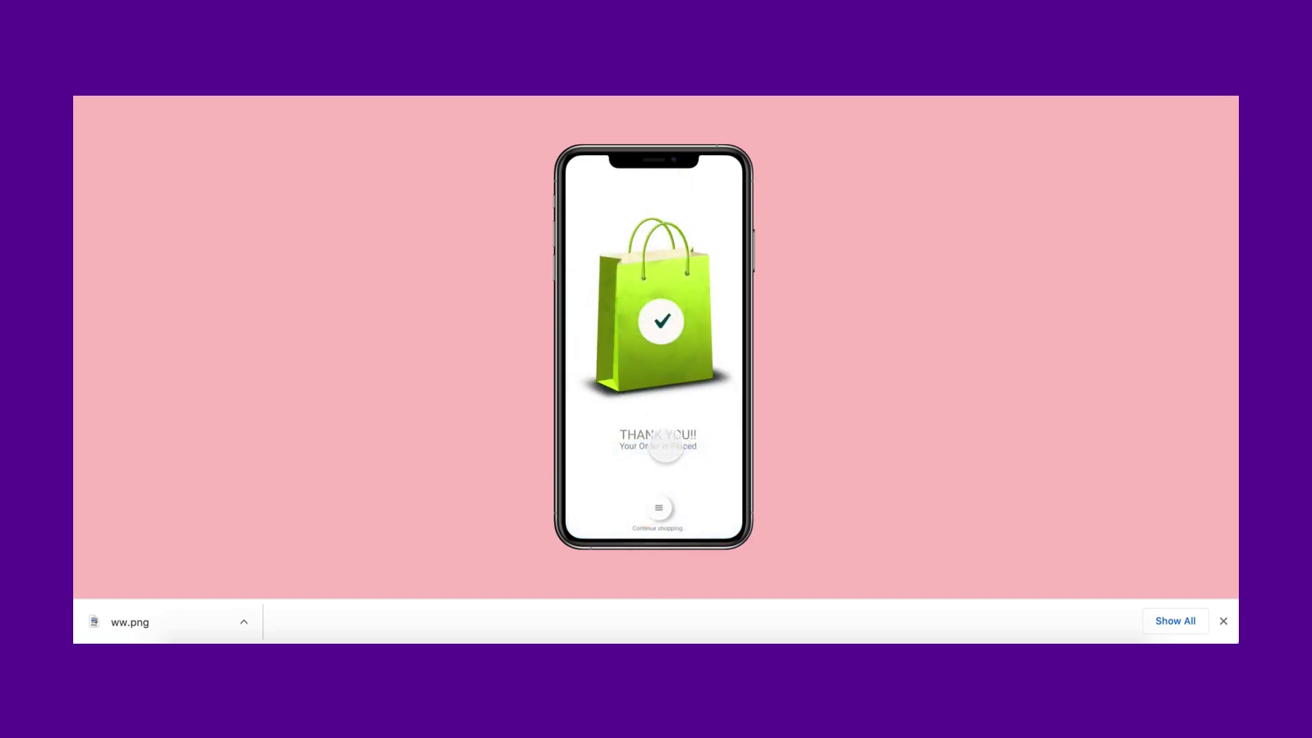
{"action": "left_click", "coordinate": [666, 446]}
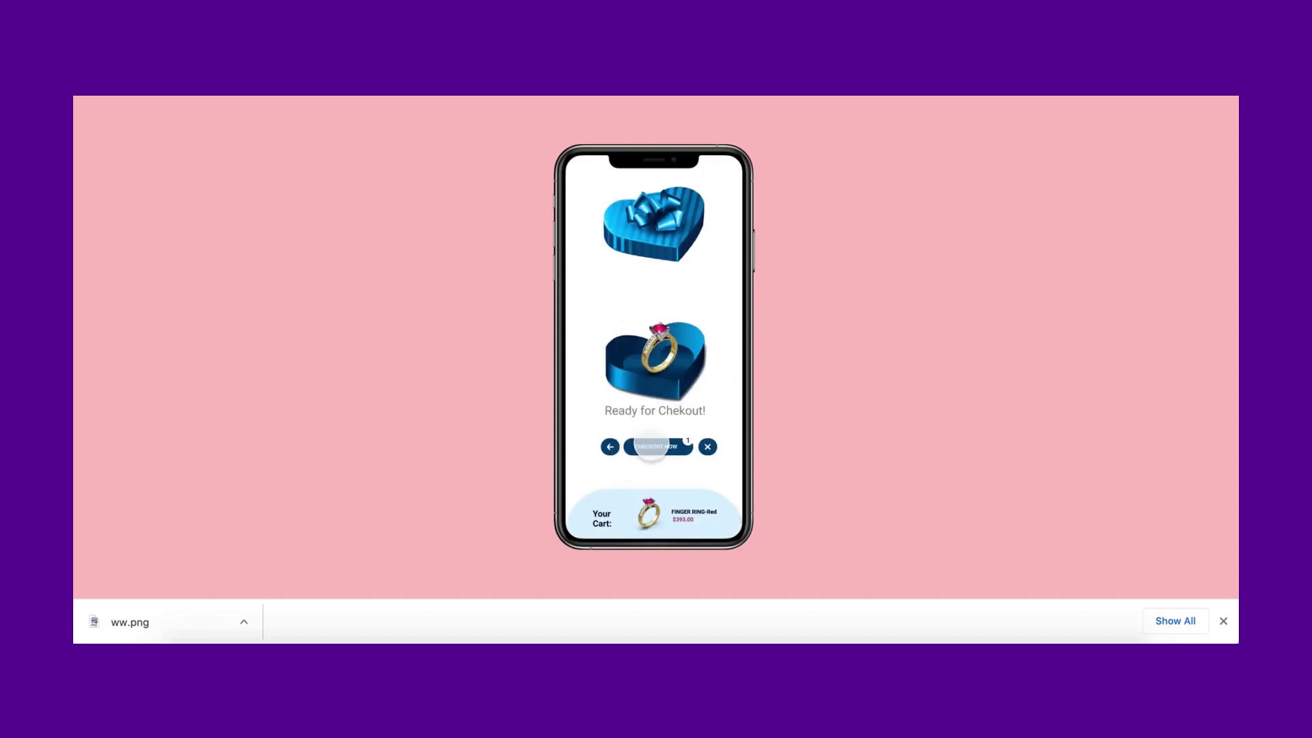
{"action": "left_click", "coordinate": [658, 446]}
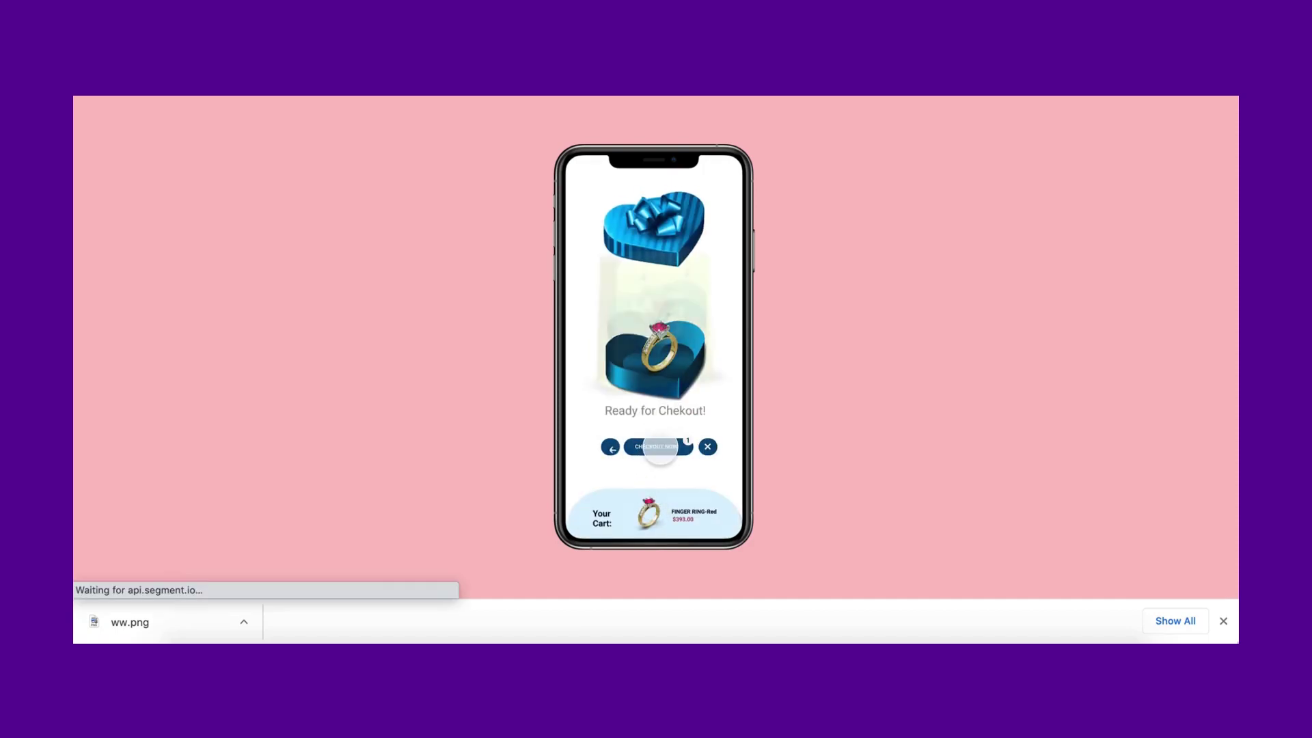
{"action": "left_click", "coordinate": [657, 450]}
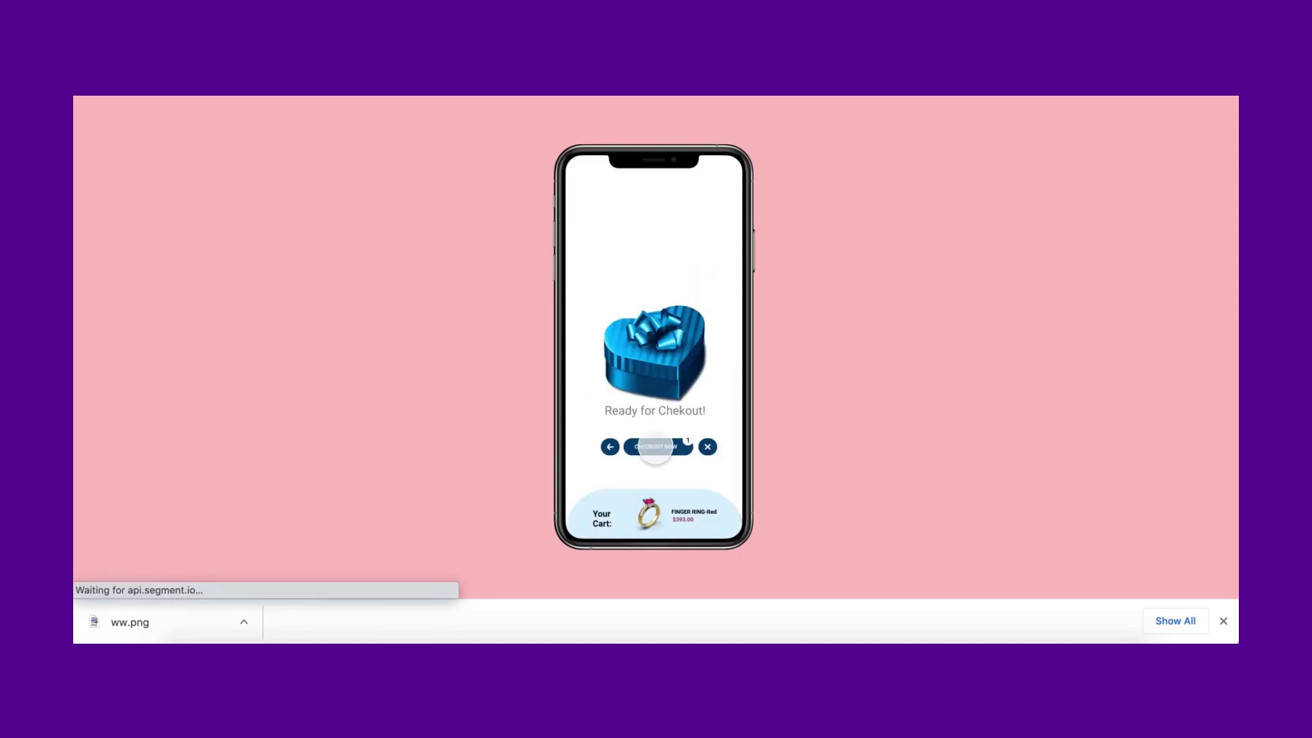
{"action": "left_click", "coordinate": [656, 446]}
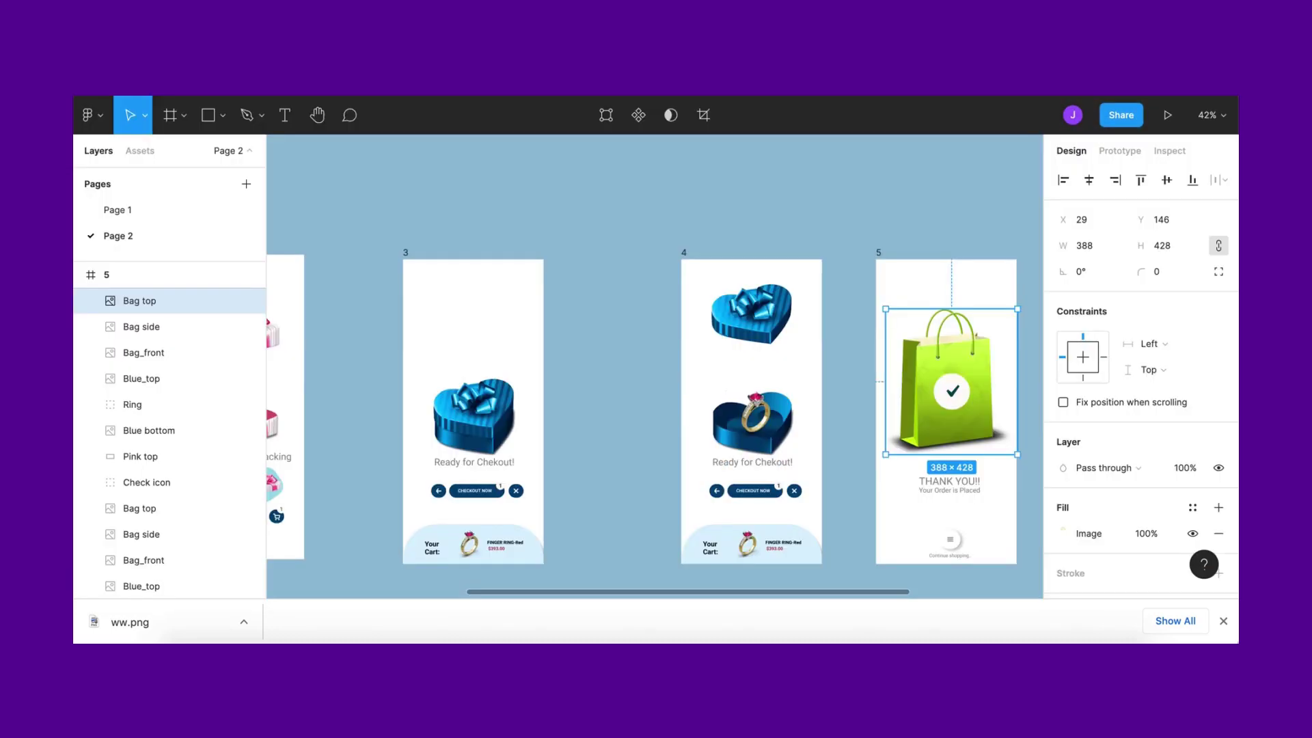
Delete the duplicate Bag top and the duplicate Check icon lying above the other layers in frame 5
{"action": "scroll", "coordinate": [859, 382], "scroll_direction": "right", "scroll_amount": 4}
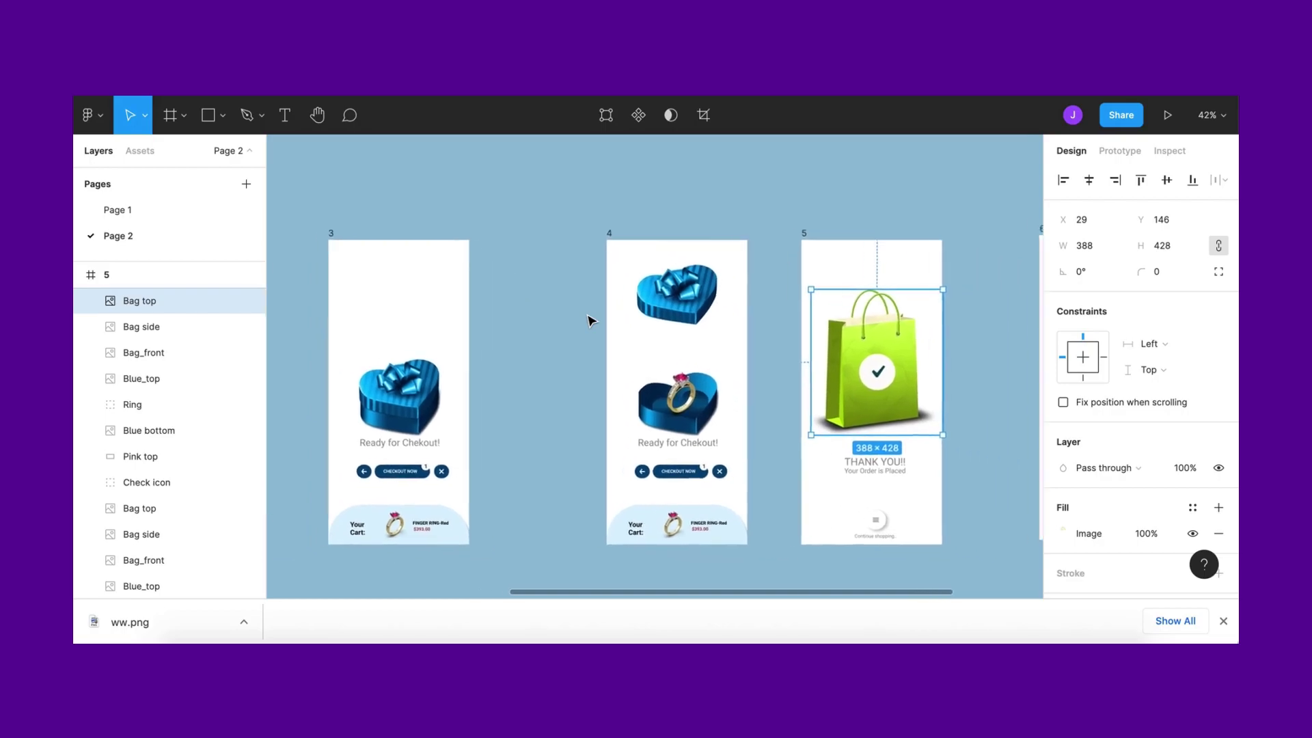
{"action": "scroll", "coordinate": [856, 382], "scroll_direction": "left", "scroll_amount": 1}
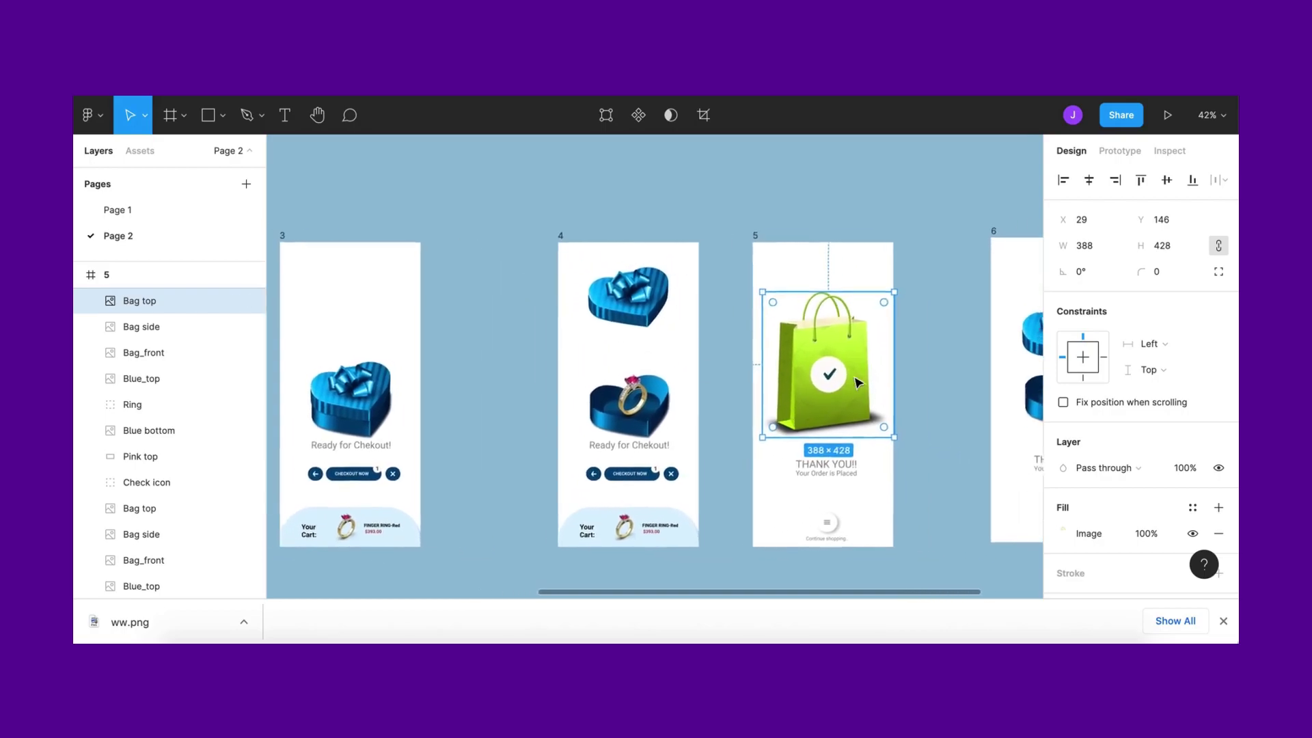
{"action": "scroll", "coordinate": [821, 379], "scroll_direction": "right", "scroll_amount": 3}
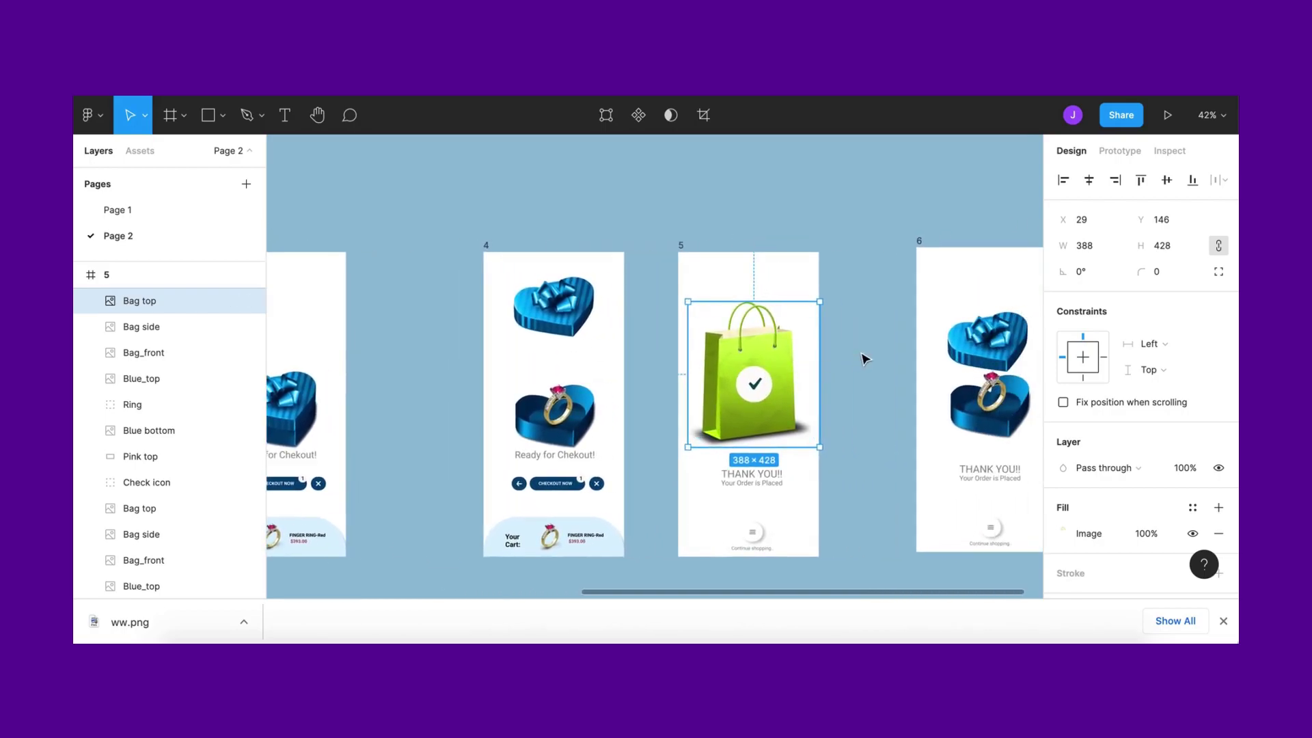
{"action": "left_click", "coordinate": [865, 359]}
{"action": "left_click_drag", "start_coordinate": [805, 369], "coordinate": [848, 371]}
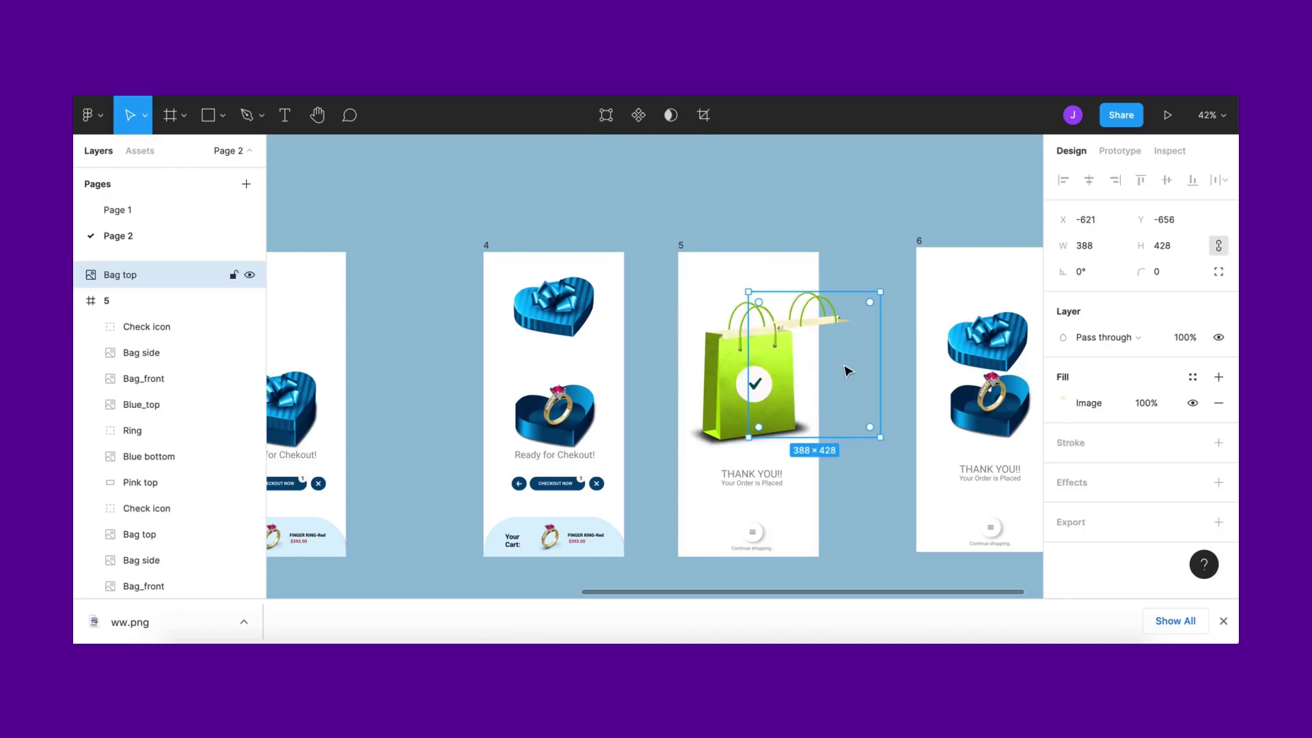
{"action": "key", "text": "Delete"}
{"action": "left_click_drag", "start_coordinate": [758, 383], "coordinate": [832, 454]}
{"action": "key", "text": "Delete"}
{"action": "key", "text": "Delete"}
{"action": "key", "text": "ctrl+z"}
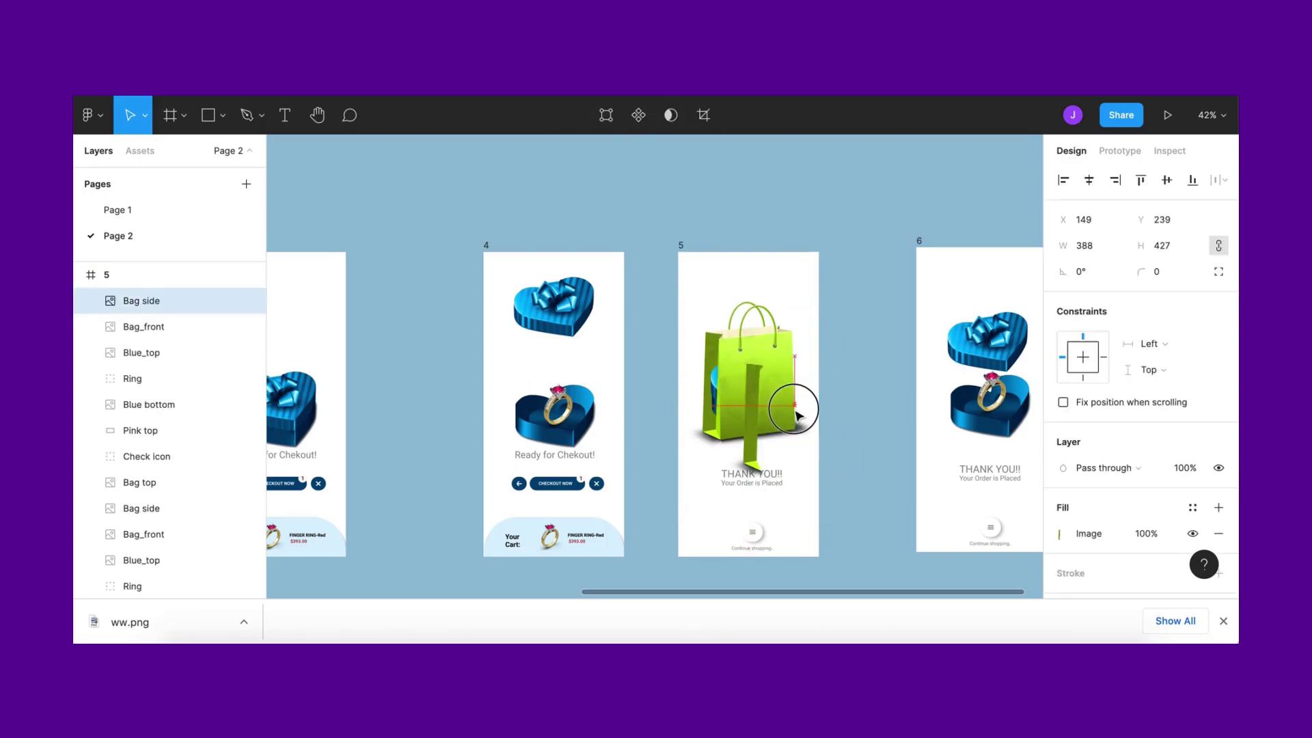
{"action": "left_click_drag", "start_coordinate": [745, 318], "coordinate": [810, 315]}
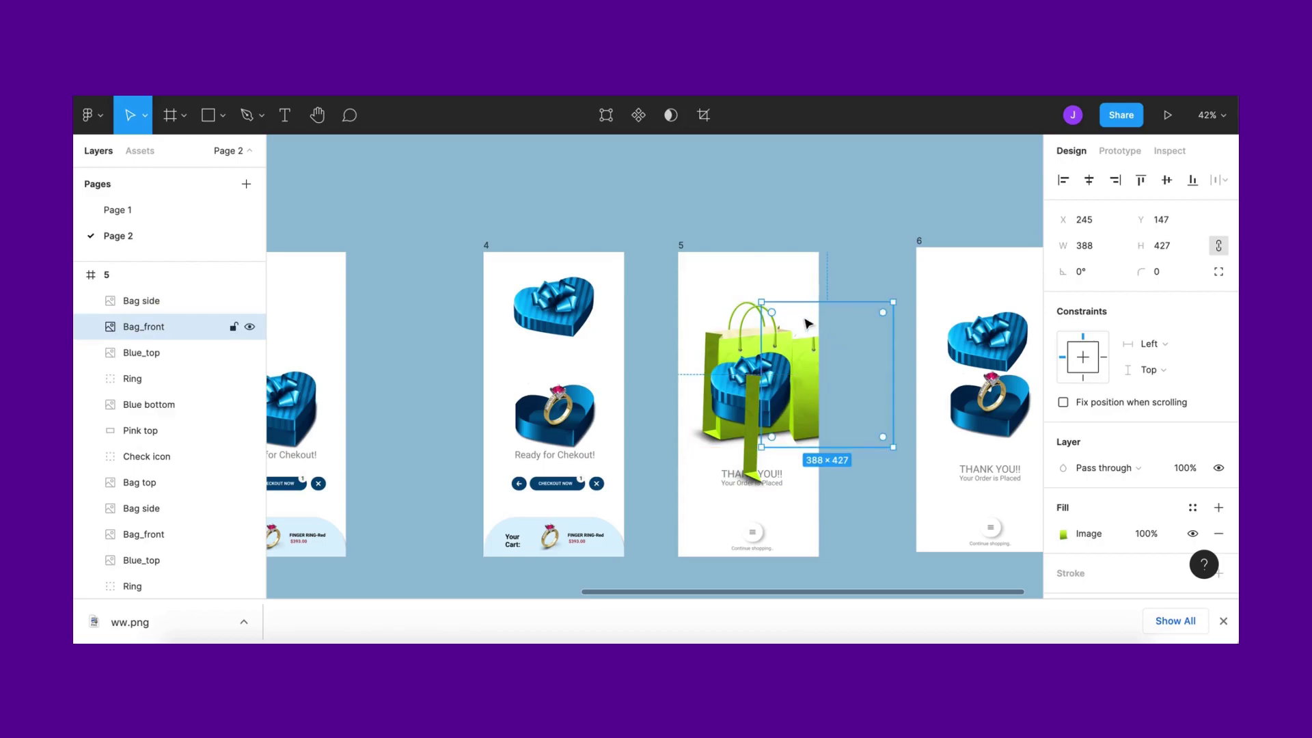
{"action": "left_click", "coordinate": [719, 327]}
{"action": "key", "text": "Delete"}
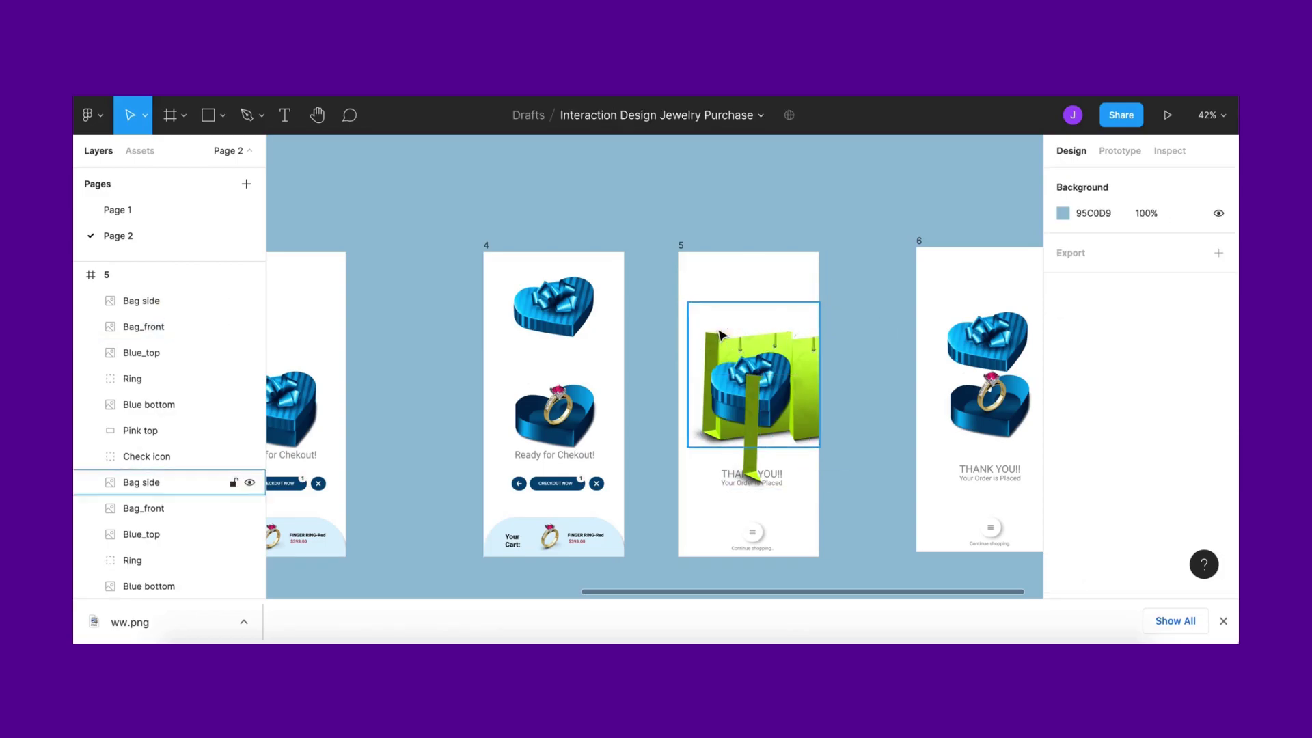
{"action": "key", "text": "ctrl+z"}
Delete the duplicate Bag side and Bag_front from the top of frame 5's layer stack
{"action": "left_click", "coordinate": [791, 397]}
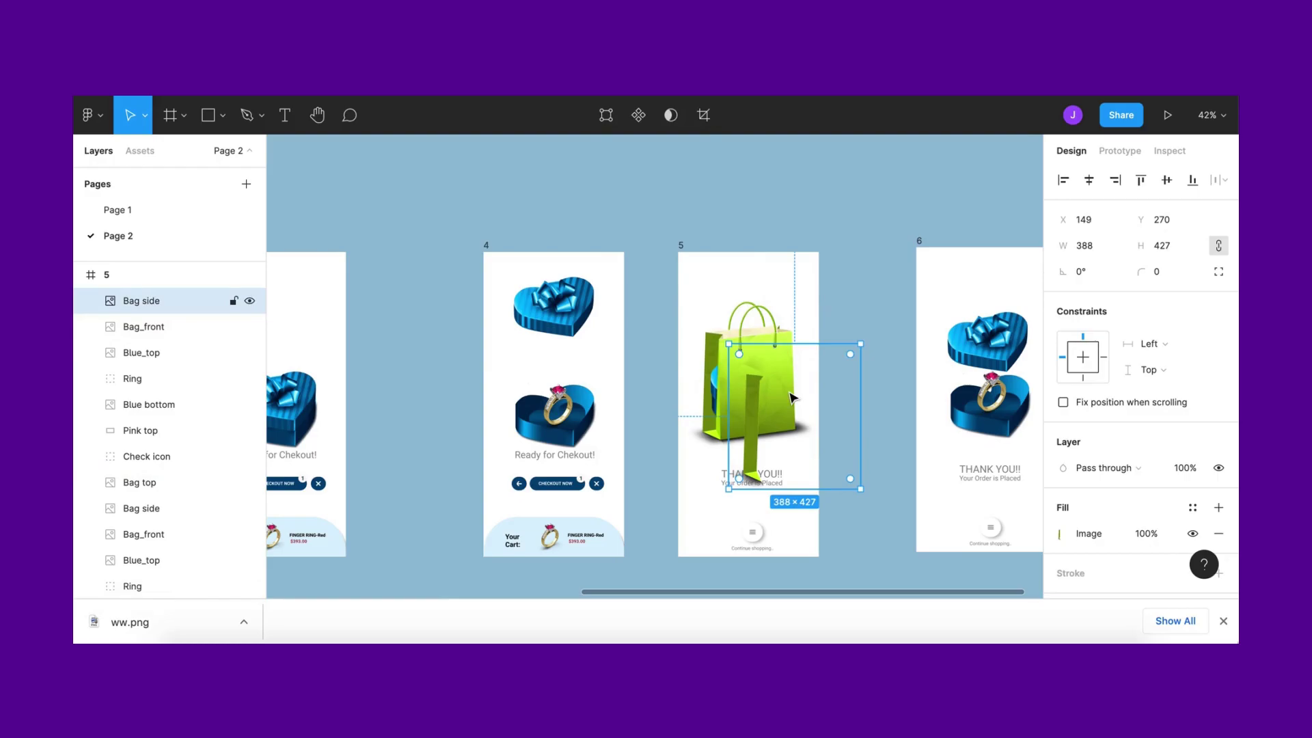
{"action": "key", "text": "Escape"}
{"action": "left_click", "coordinate": [766, 390]}
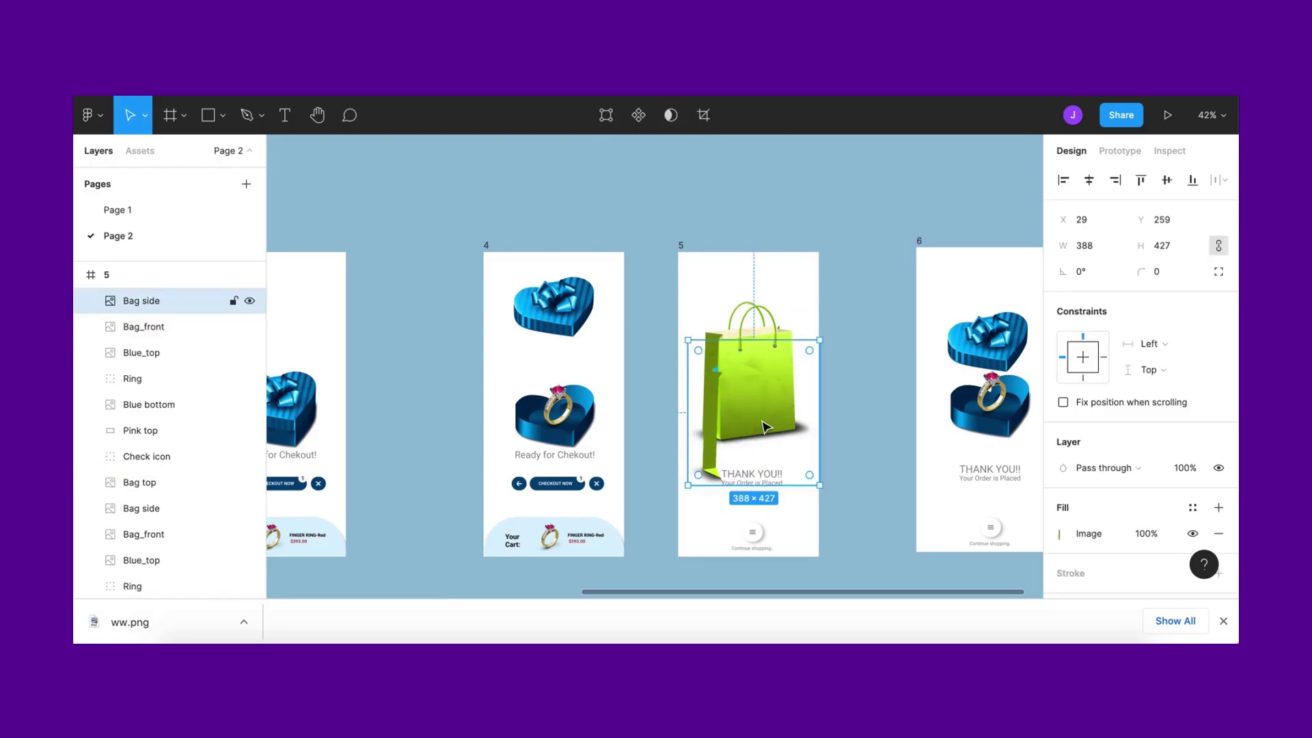
{"action": "key", "text": "Delete"}
{"action": "left_click", "coordinate": [773, 377]}
{"action": "key", "text": "Delete"}
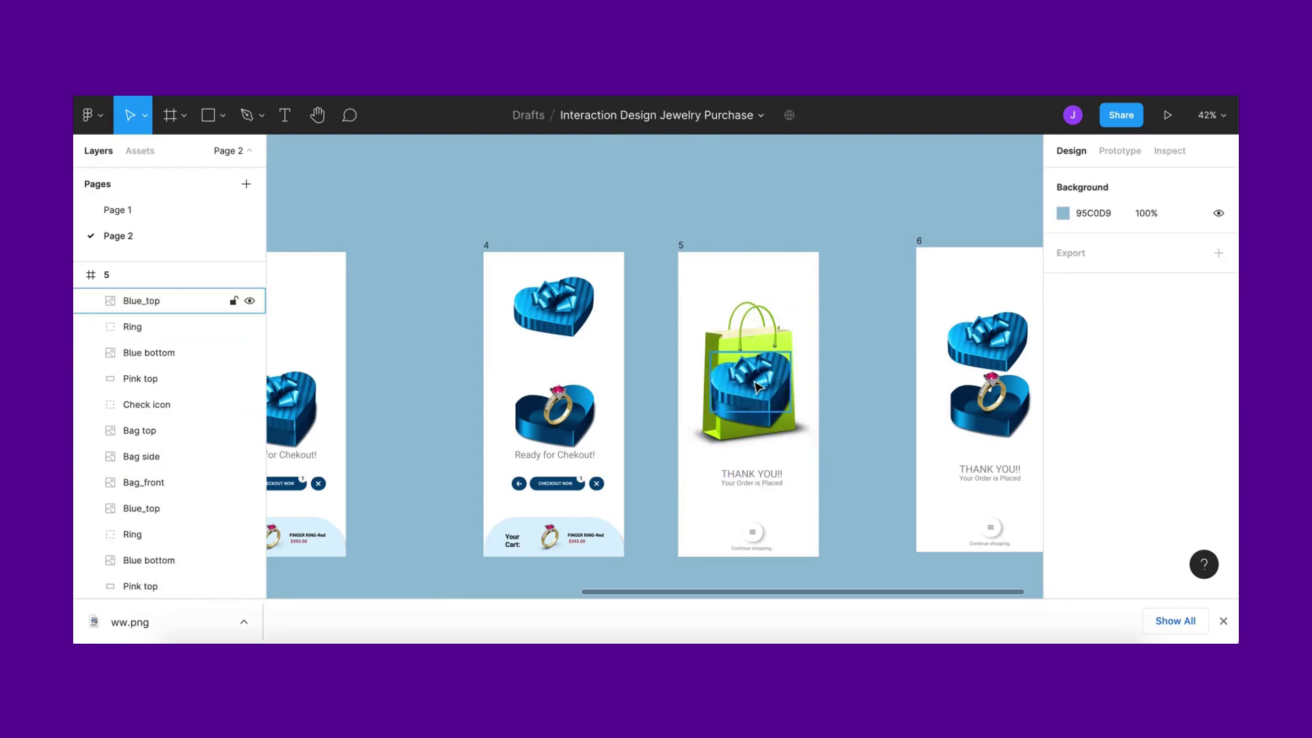
Send the uppermost Blue bottom layer in frame 5 backward past the bag parts until it sits beneath the THANK YOU text layer
{"action": "left_click", "coordinate": [769, 380]}
{"action": "scroll", "coordinate": [758, 386], "scroll_direction": "up", "scroll_amount": 5}
{"action": "left_click", "coordinate": [766, 492]}
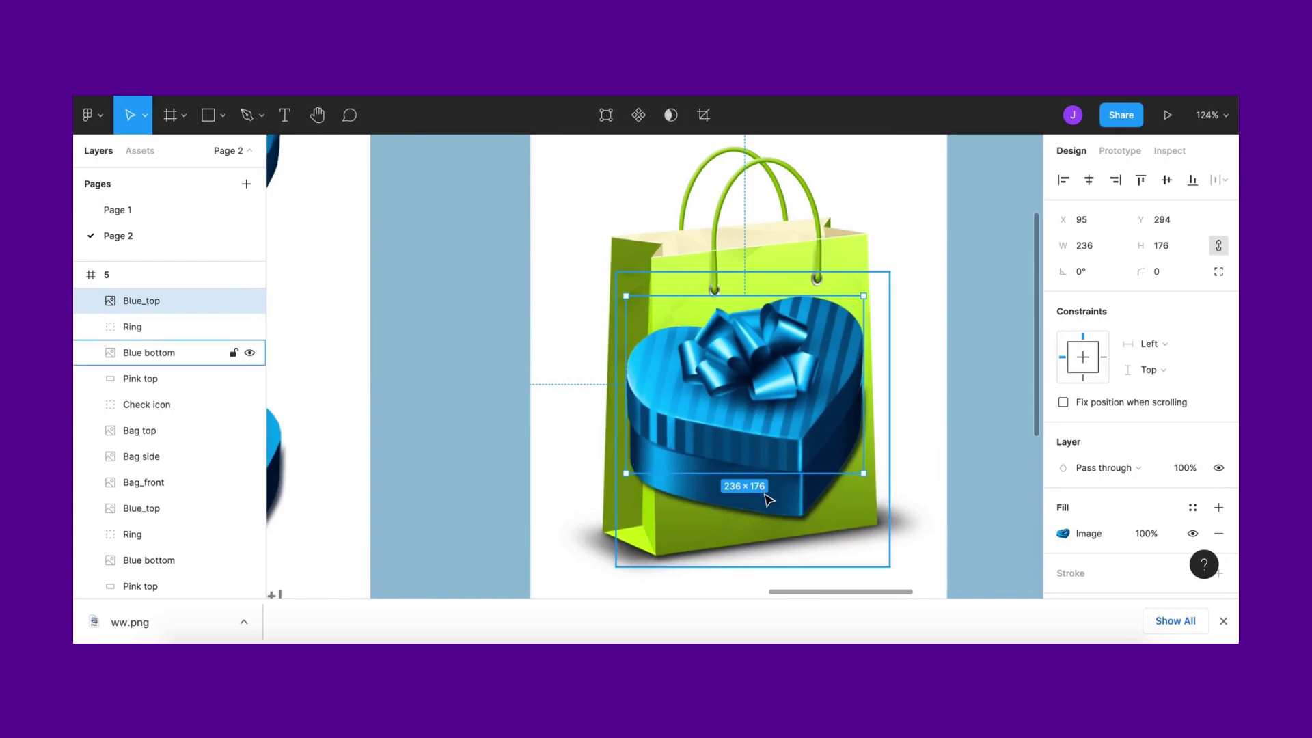
{"action": "key", "text": "ctrl+bracketleft"}
{"action": "key", "text": "ctrl+bracketleft"}
{"action": "key", "text": "ctrl+bracketleft"}
{"action": "key", "text": "ctrl+bracketleft"}
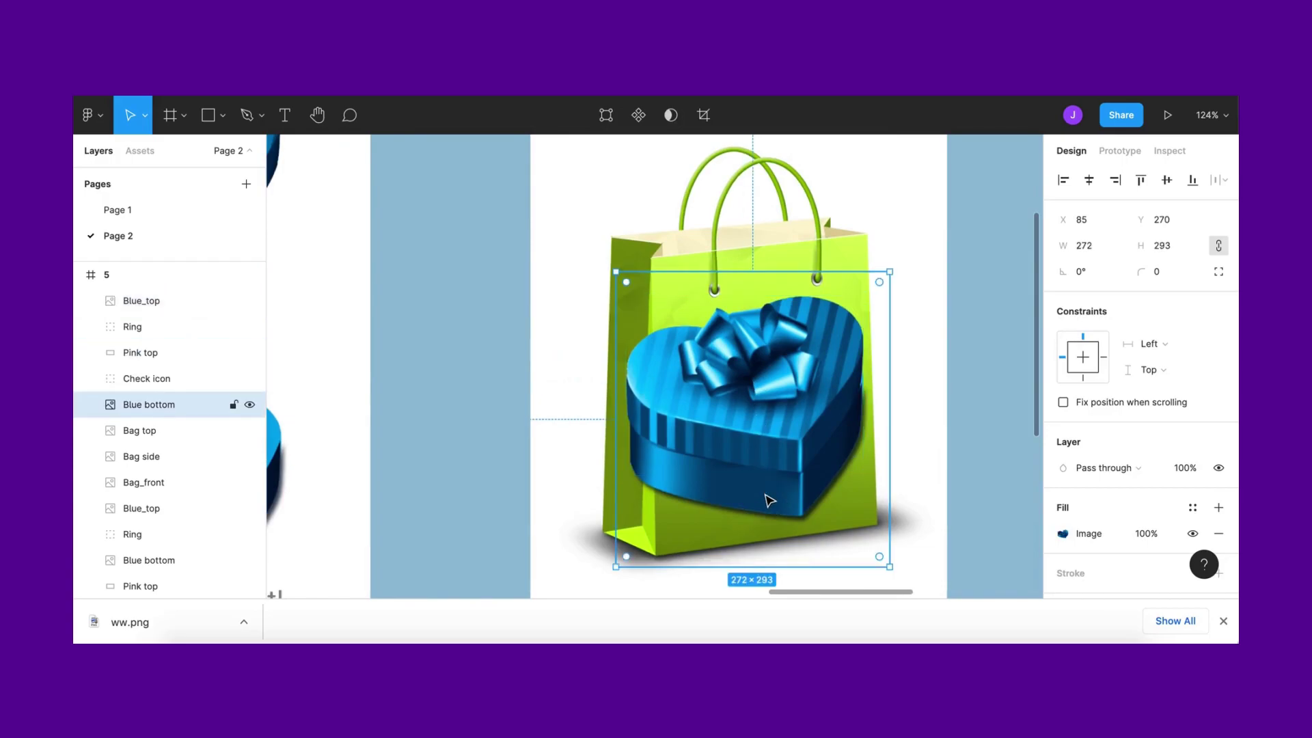
{"action": "key", "text": "ctrl+bracketleft"}
{"action": "key", "text": "ctrl+bracketleft"}
{"action": "key", "text": "ctrl+bracketleft"}
{"action": "key", "text": "ctrl+bracketleft"}
{"action": "key", "text": "ctrl+bracketleft"}
{"action": "key", "text": "ctrl+bracketleft"}
{"action": "key", "text": "ctrl+bracketleft"}
{"action": "key", "text": "ctrl+bracketleft"}
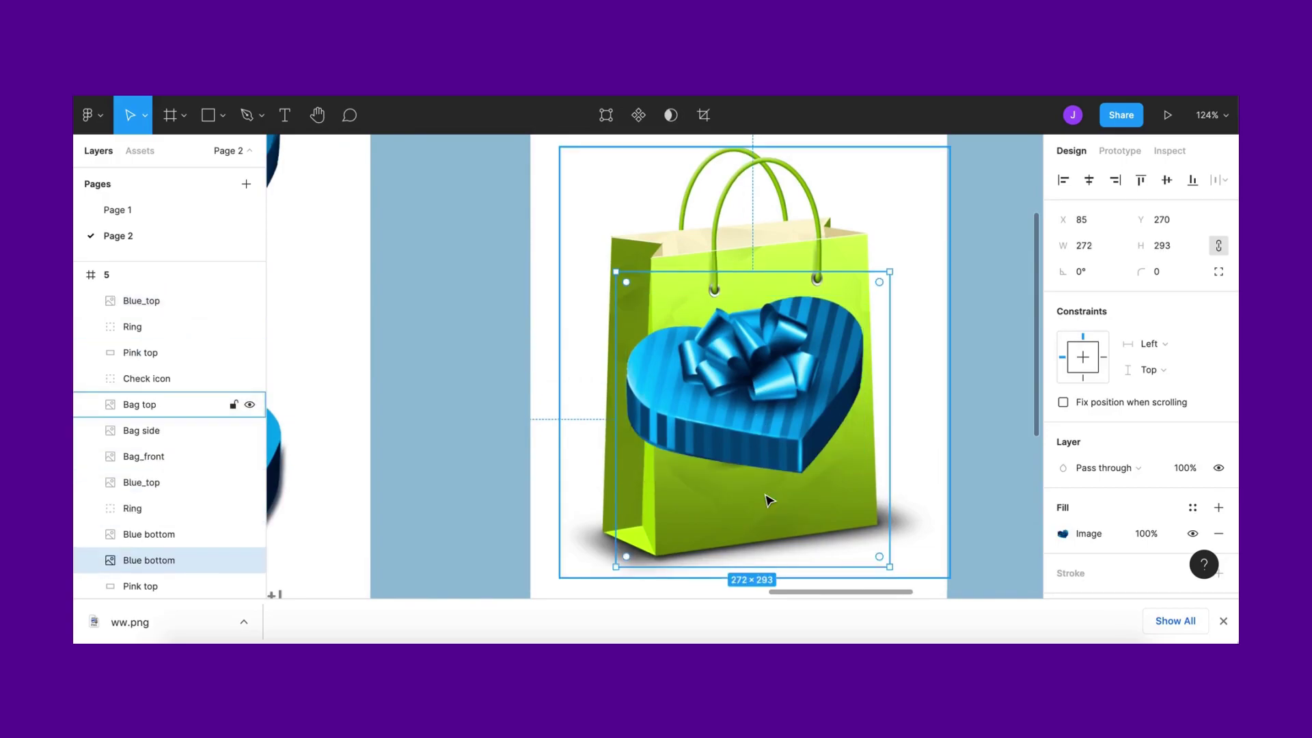
{"action": "key", "text": "ctrl+bracketleft"}
{"action": "key", "text": "ctrl+bracketleft"}
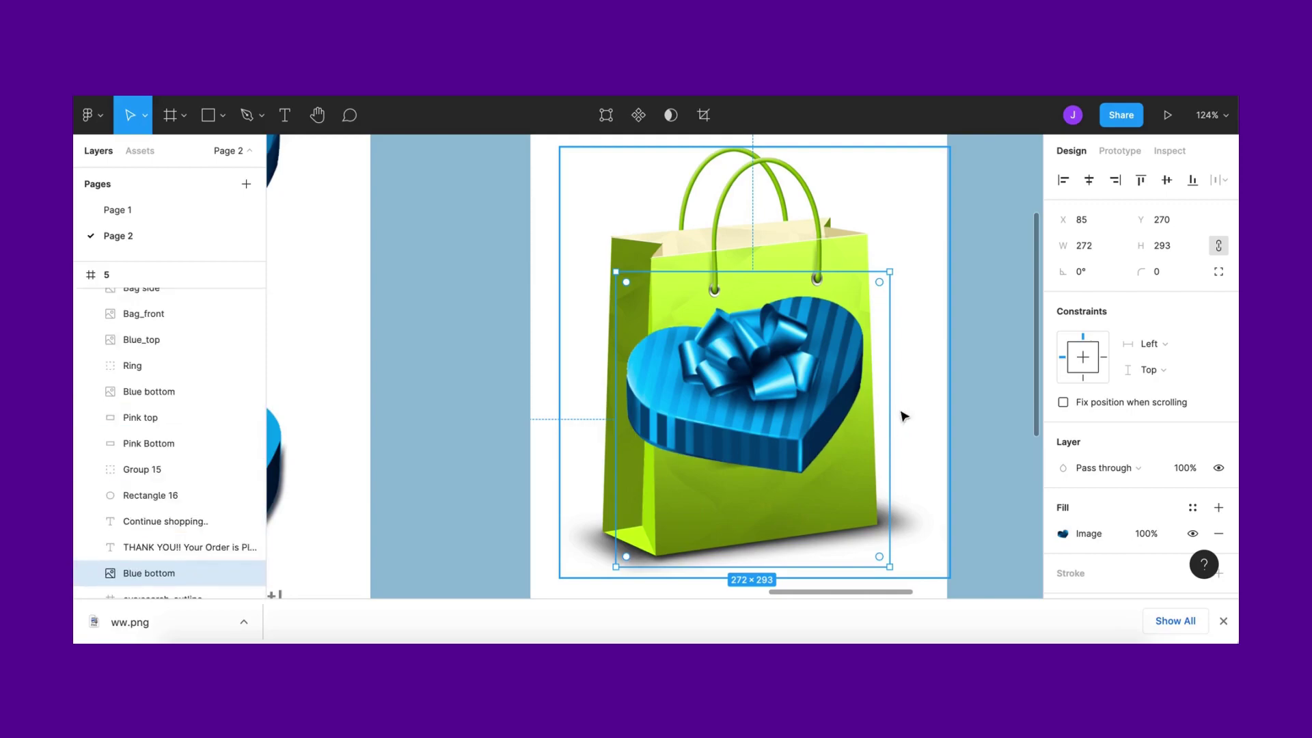
Send the uppermost Blue_top layer in frame 5 backward until it sits directly behind Bag_front
{"action": "left_click", "coordinate": [686, 370]}
{"action": "key", "text": "ctrl+bracketleft"}
{"action": "key", "text": "ctrl+bracketleft"}
{"action": "key", "text": "ctrl+bracketleft"}
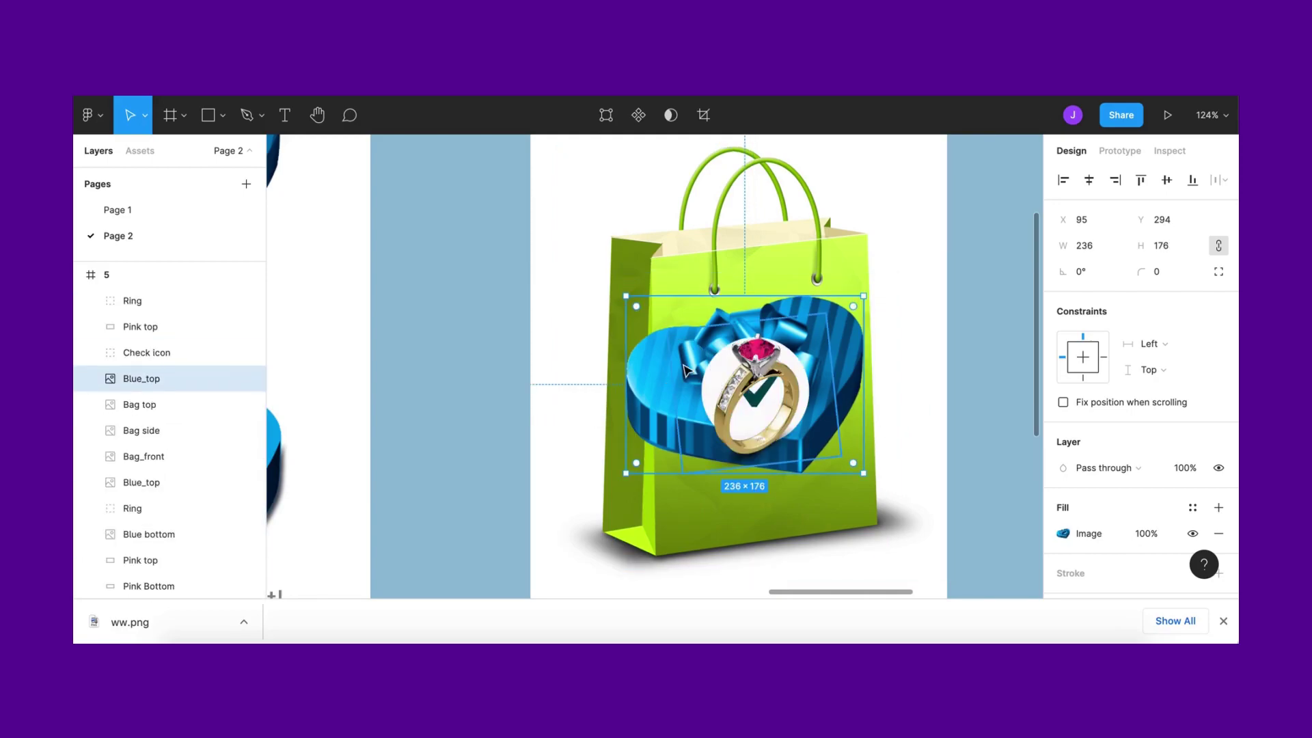
{"action": "key", "text": "ctrl+bracketleft"}
{"action": "key", "text": "ctrl+bracketleft"}
{"action": "key", "text": "ctrl+bracketleft"}
{"action": "key", "text": "ctrl+bracketright"}
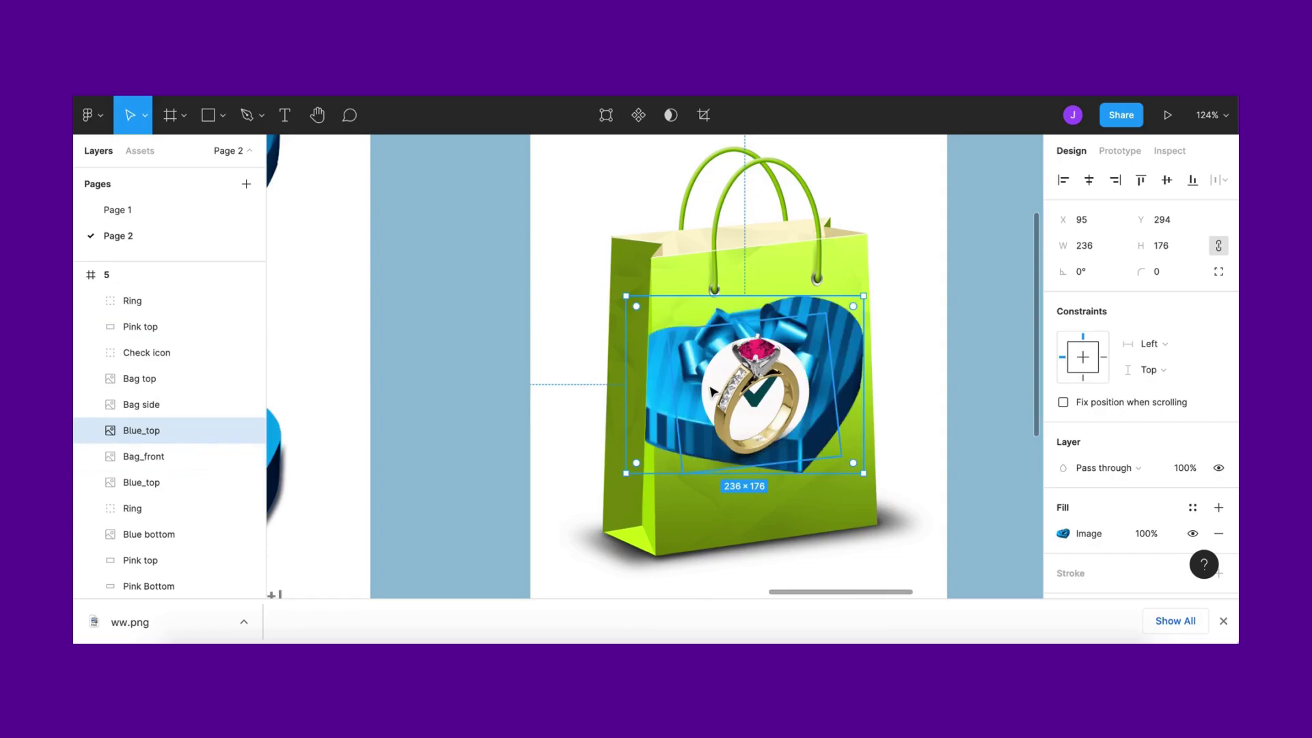
{"action": "key", "text": "ctrl+bracketleft"}
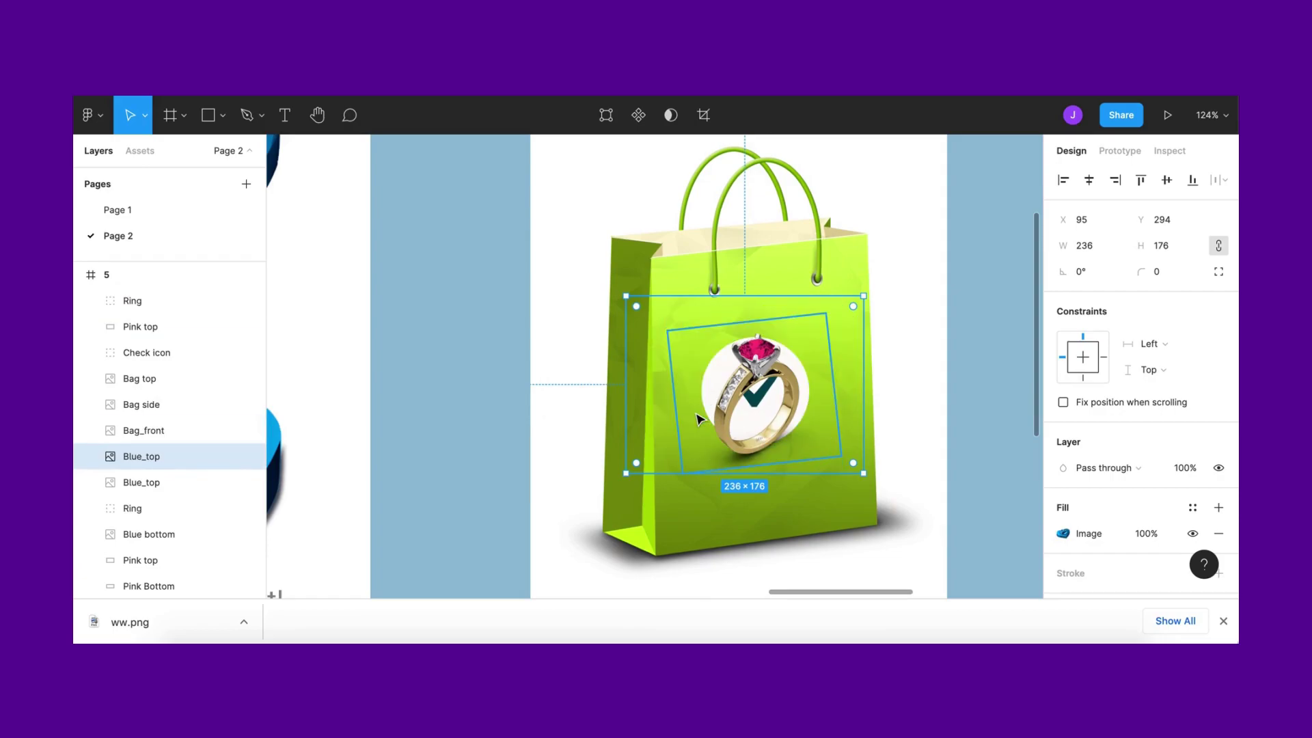
Send the uppermost Ring group in frame 5 backward until it sits behind Bag_front and directly below Blue_top
{"action": "left_click", "coordinate": [735, 444]}
{"action": "key", "text": "ctrl+bracketleft"}
{"action": "key", "text": "ctrl+bracketleft"}
{"action": "key", "text": "ctrl+bracketleft"}
{"action": "key", "text": "ctrl+bracketleft"}
{"action": "key", "text": "ctrl+bracketleft"}
{"action": "key", "text": "ctrl+bracketleft"}
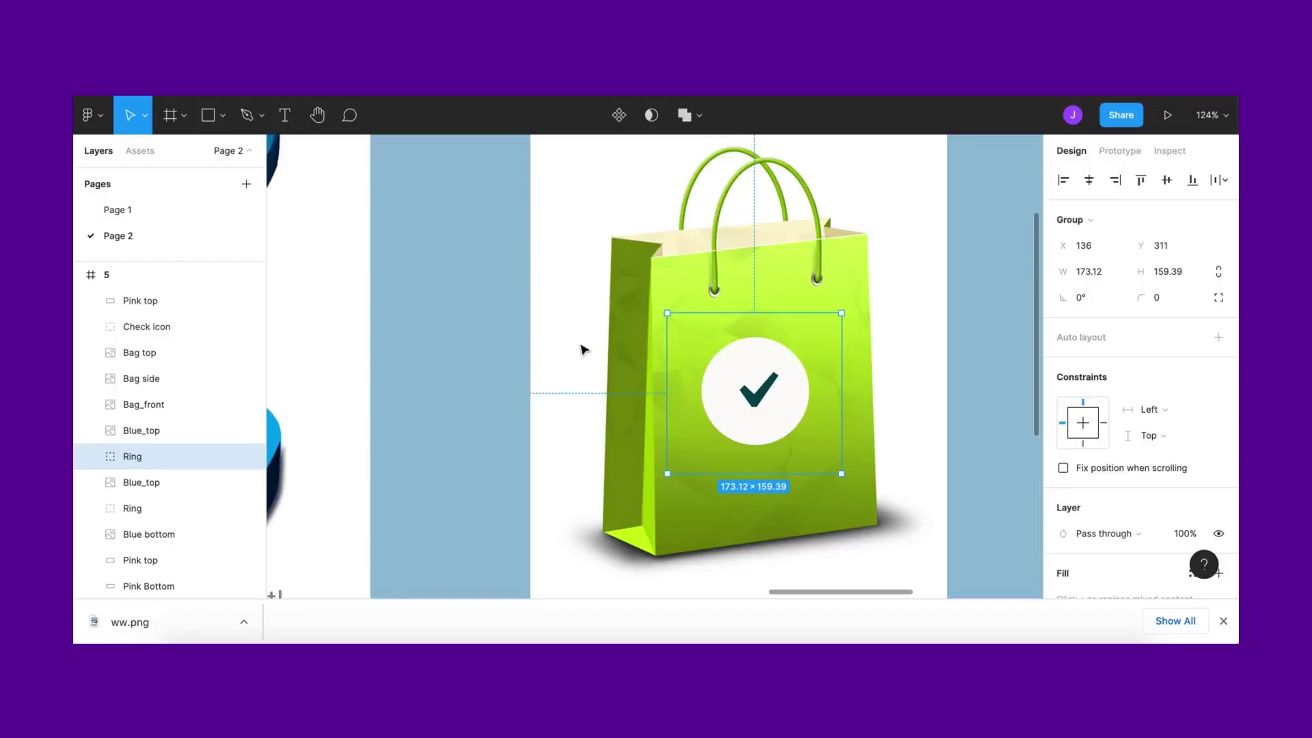
{"action": "scroll", "coordinate": [697, 302], "scroll_direction": "down", "scroll_amount": 10}
{"action": "left_click", "coordinate": [714, 279]}
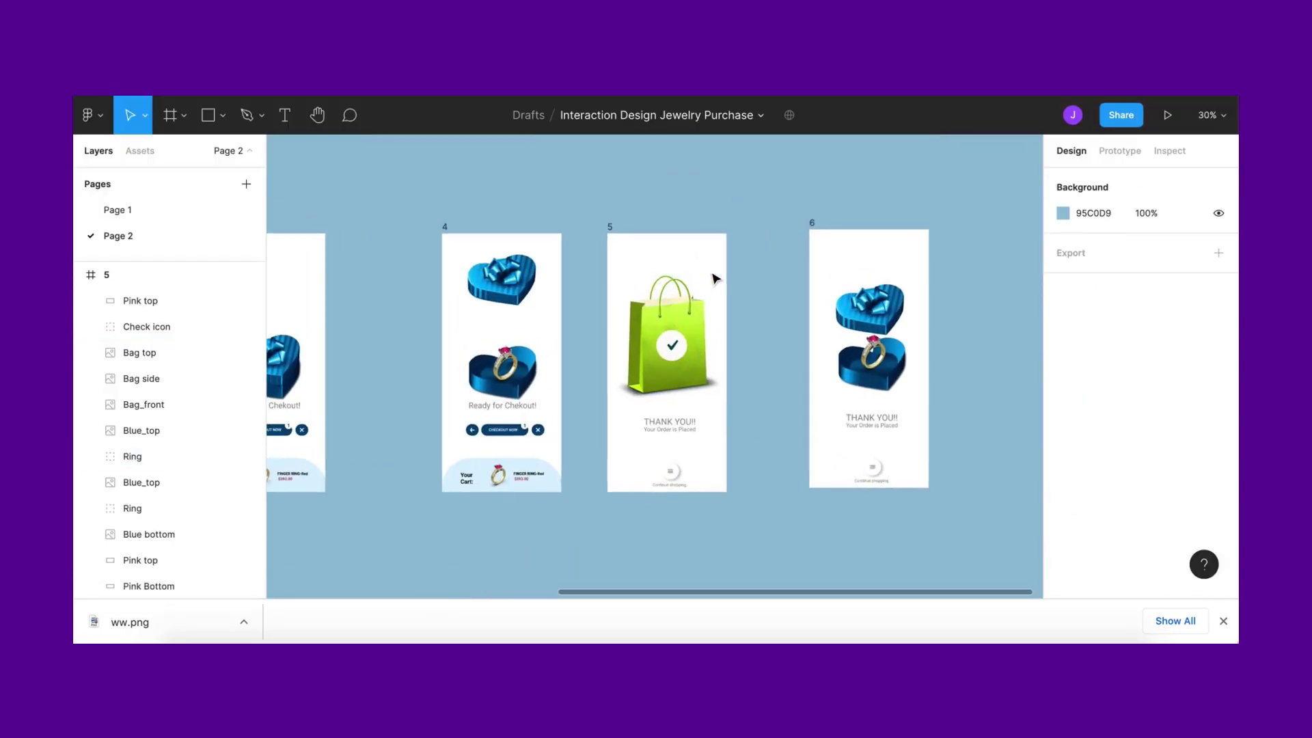
{"action": "scroll", "coordinate": [711, 356], "scroll_direction": "up", "scroll_amount": 2}
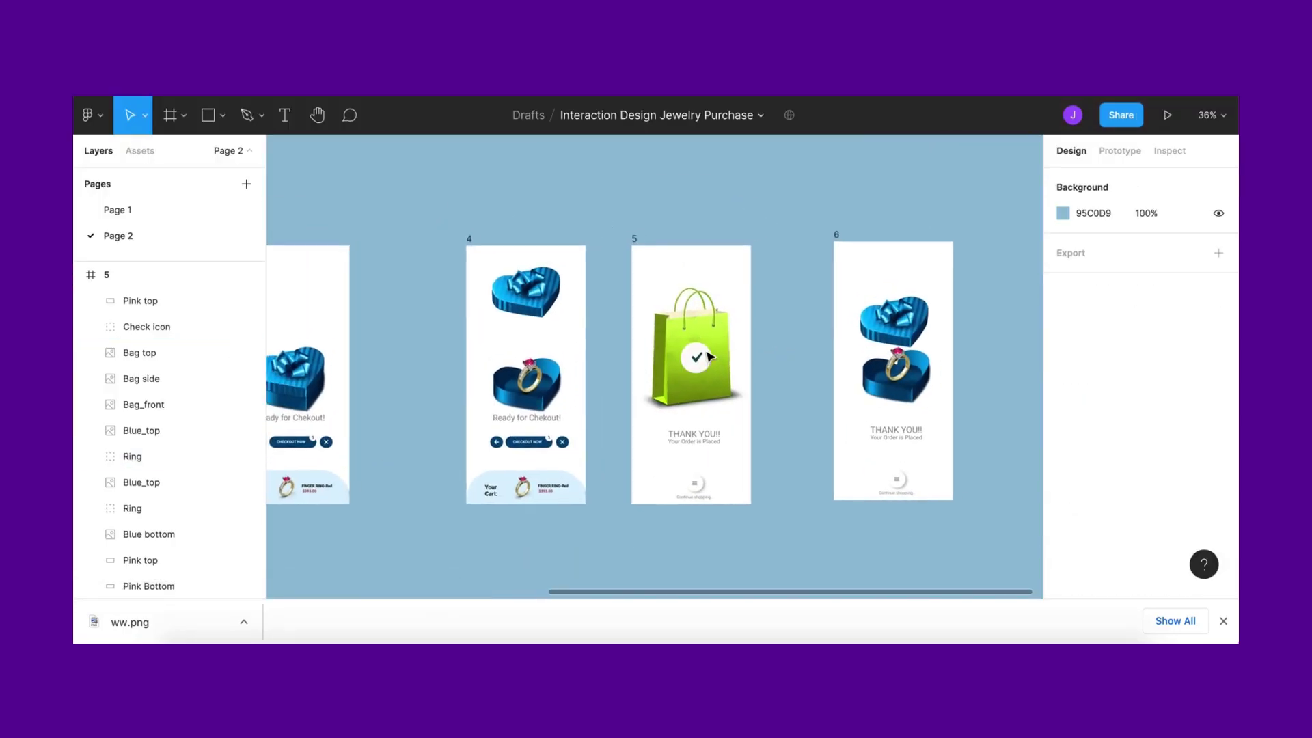
Delete frame 6, the thank-you frame with the opened gift box beside frame 5
{"action": "scroll", "coordinate": [711, 356], "scroll_direction": "up", "scroll_amount": 5}
{"action": "scroll", "coordinate": [710, 356], "scroll_direction": "down", "scroll_amount": 3}
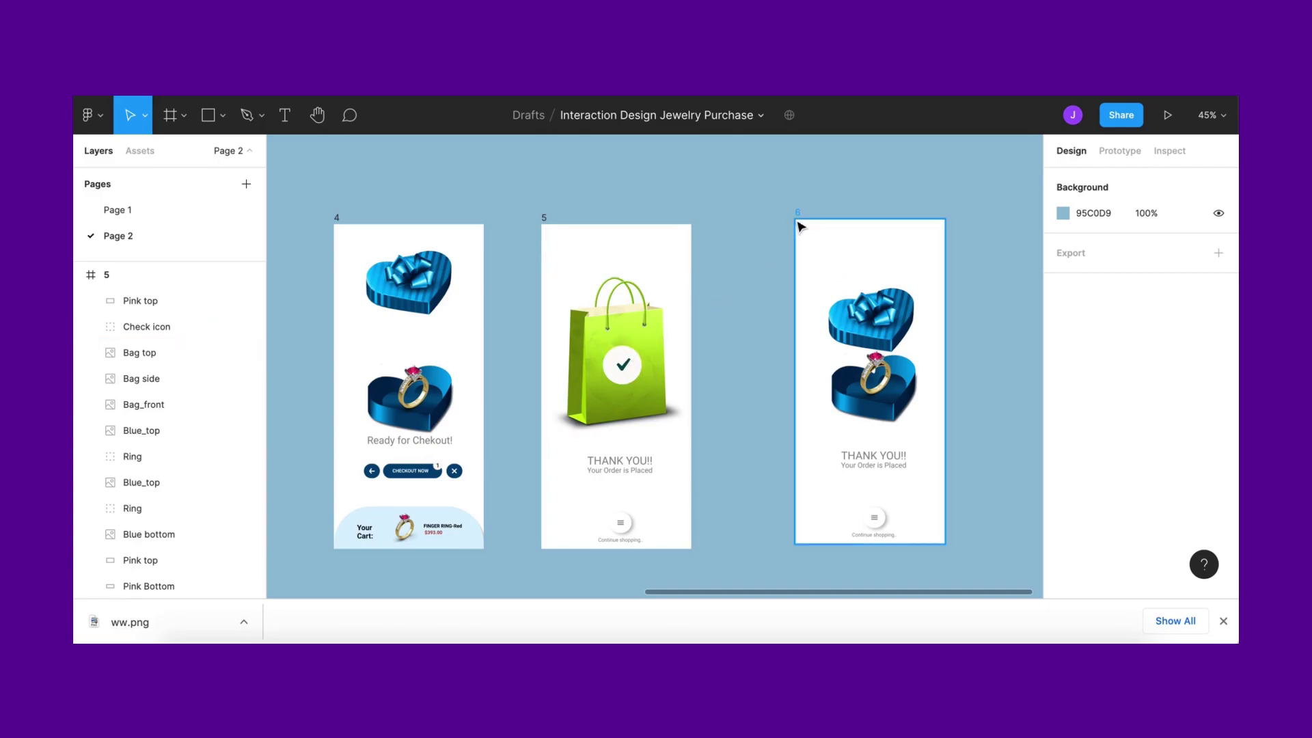
{"action": "left_click", "coordinate": [797, 211]}
{"action": "key", "text": "Delete"}
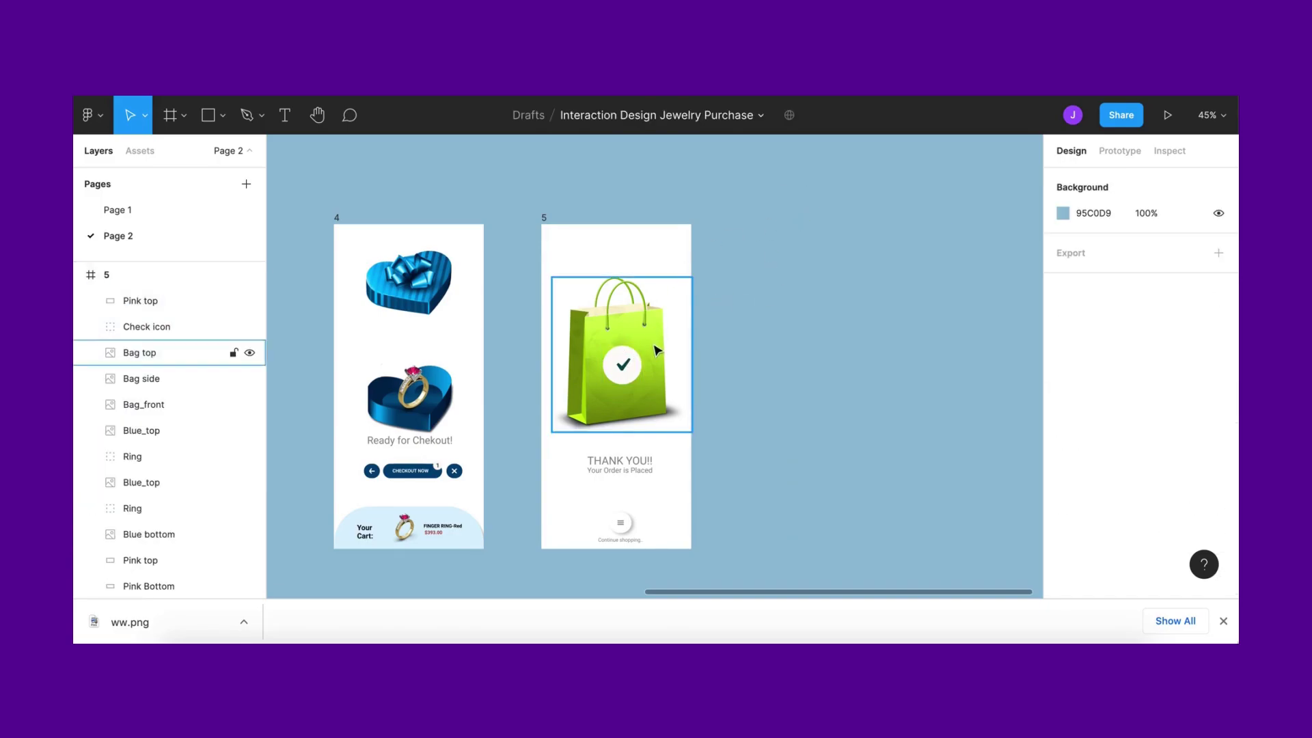
Duplicate frame 5 and place the copy to its right at X -270, Y -773
{"action": "scroll", "coordinate": [657, 348], "scroll_direction": "down", "scroll_amount": 3}
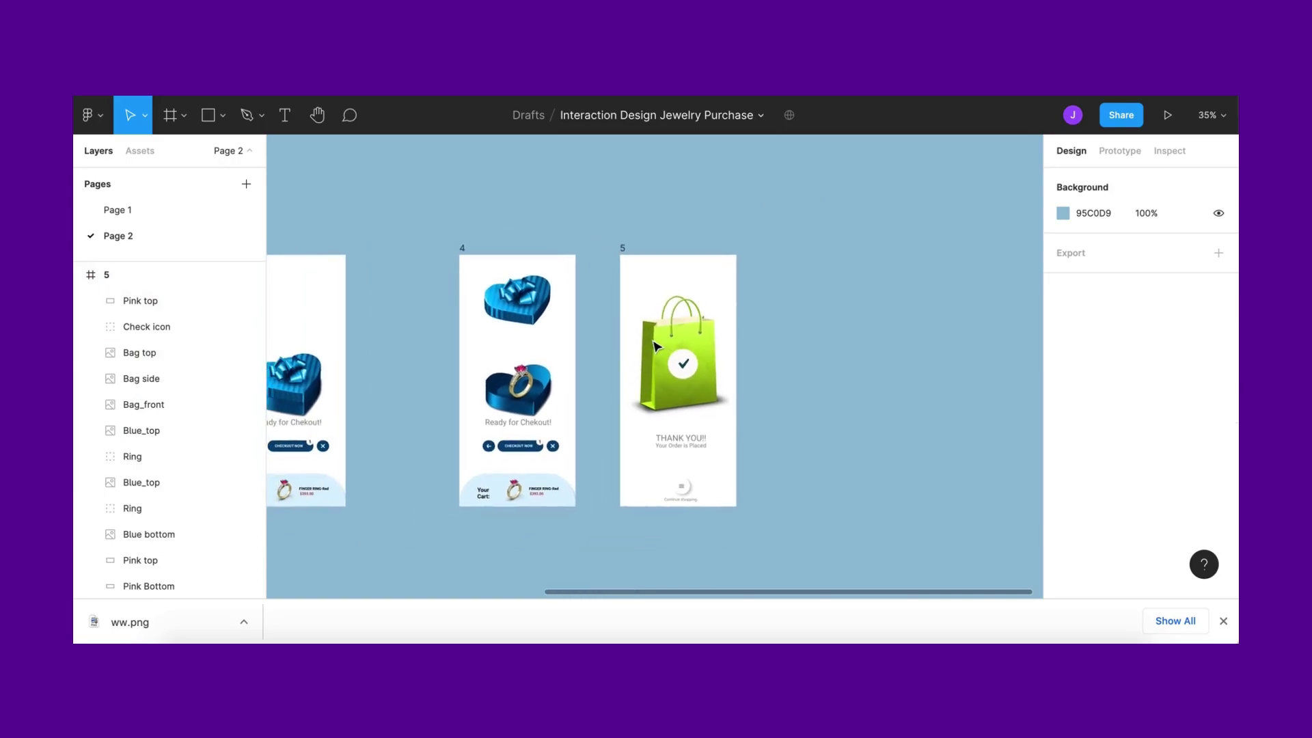
{"action": "left_click", "coordinate": [622, 249]}
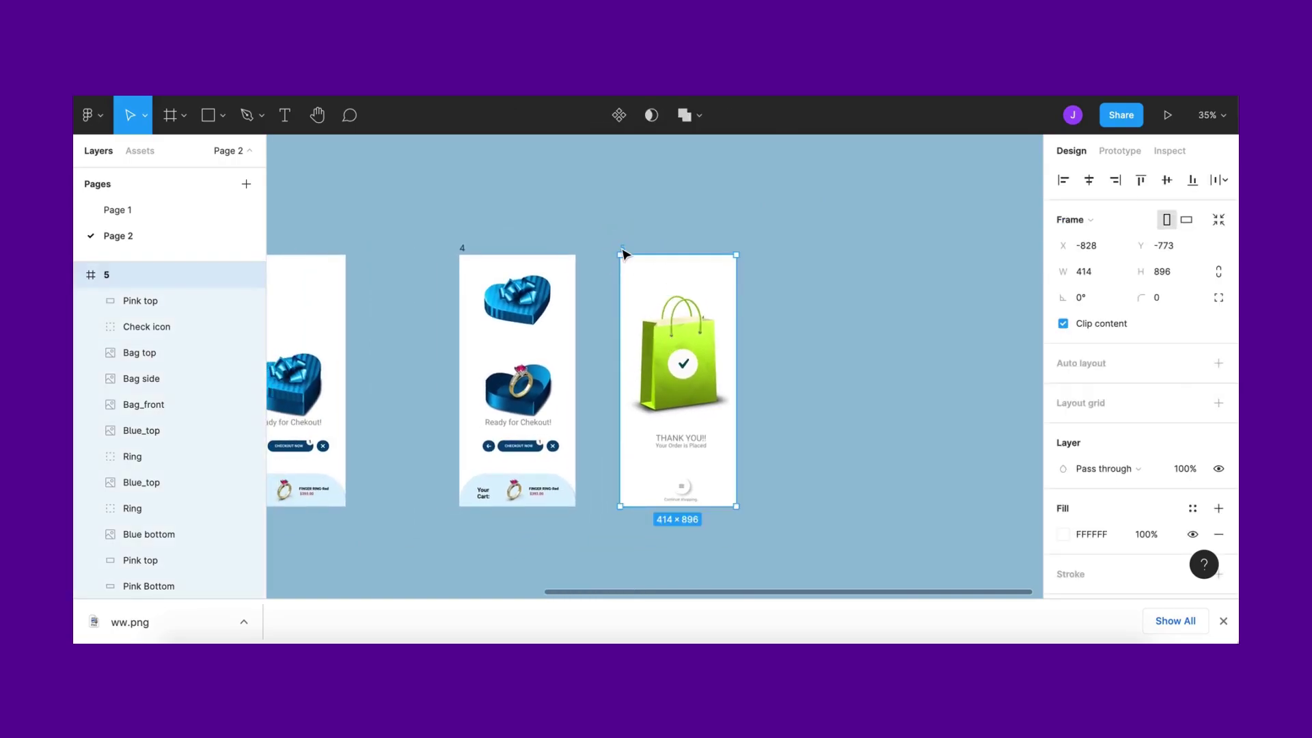
{"action": "key", "text": "ctrl+v"}
{"action": "key", "text": "Escape"}
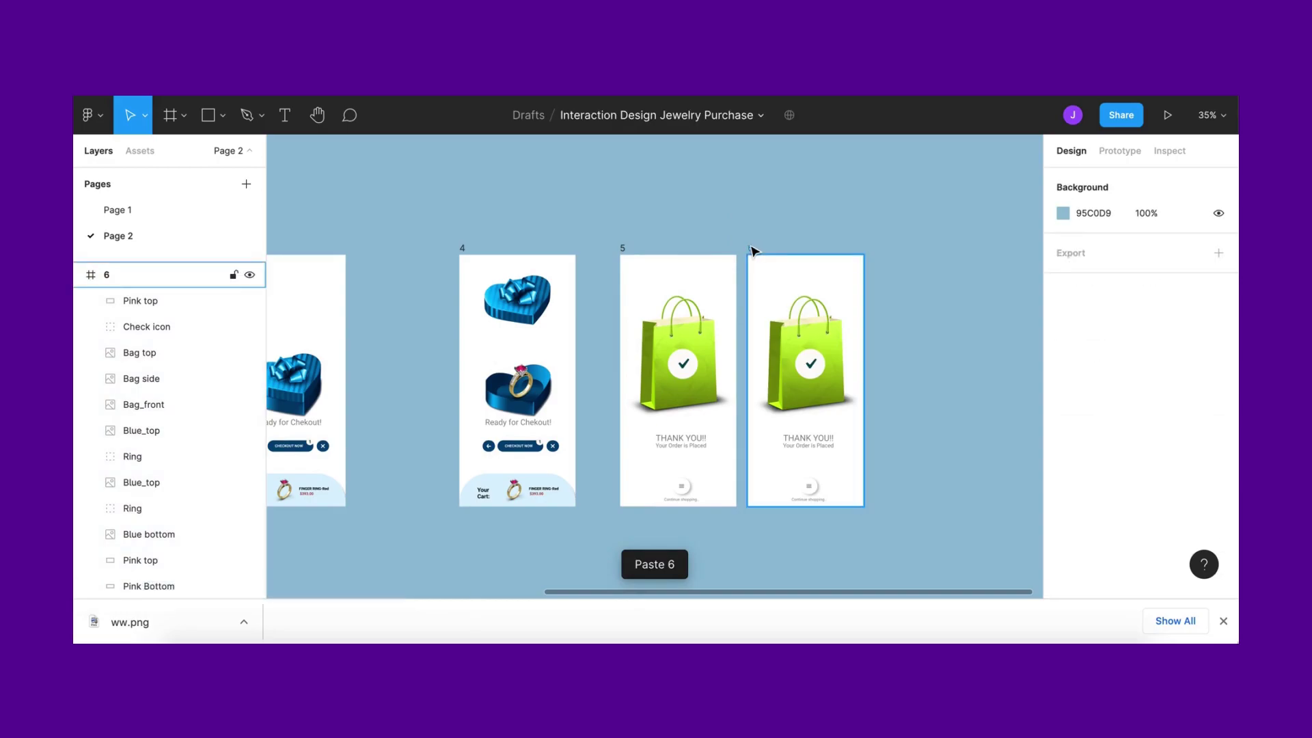
{"action": "left_click_drag", "start_coordinate": [770, 252], "coordinate": [779, 249]}
{"action": "scroll", "coordinate": [782, 247], "scroll_direction": "up", "scroll_amount": 5}
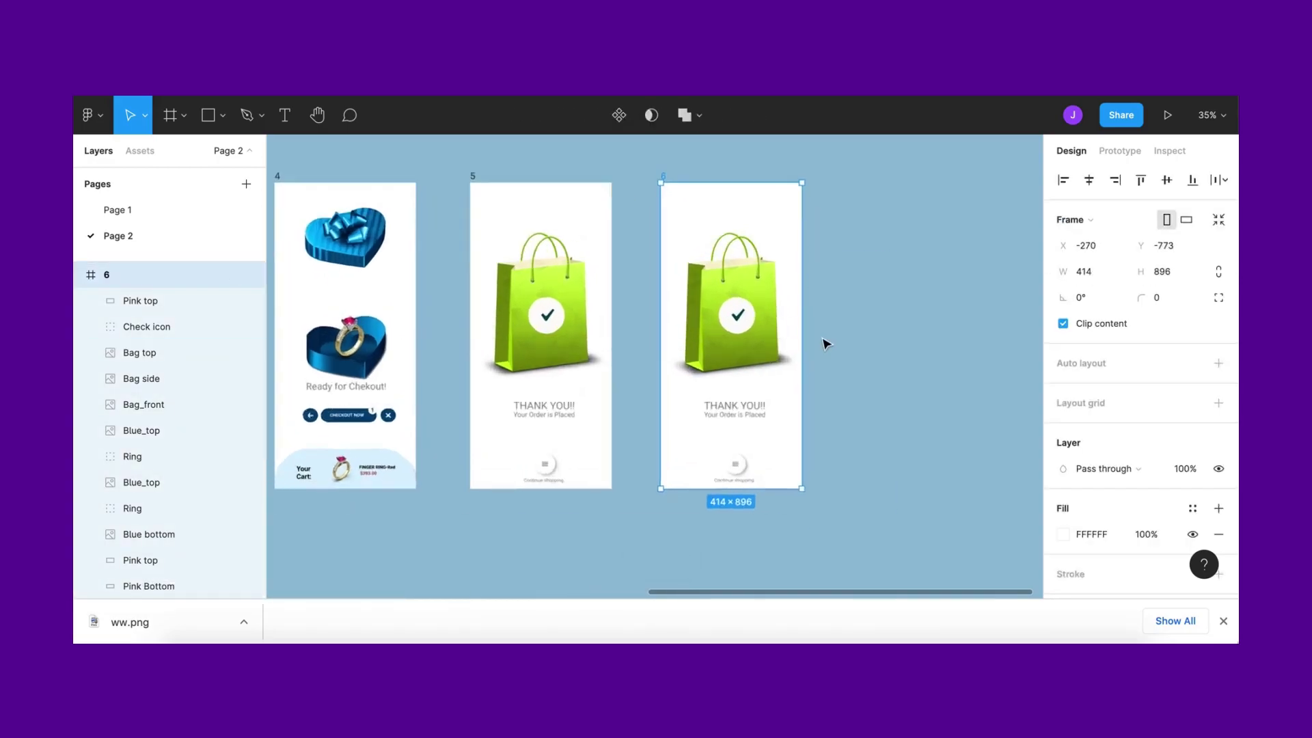
In frame 6, move Bag top up past the upper edge to Y -93 and Bag side past the left edge to X -57, Y 178
{"action": "scroll", "coordinate": [773, 328], "scroll_direction": "down", "scroll_amount": 2}
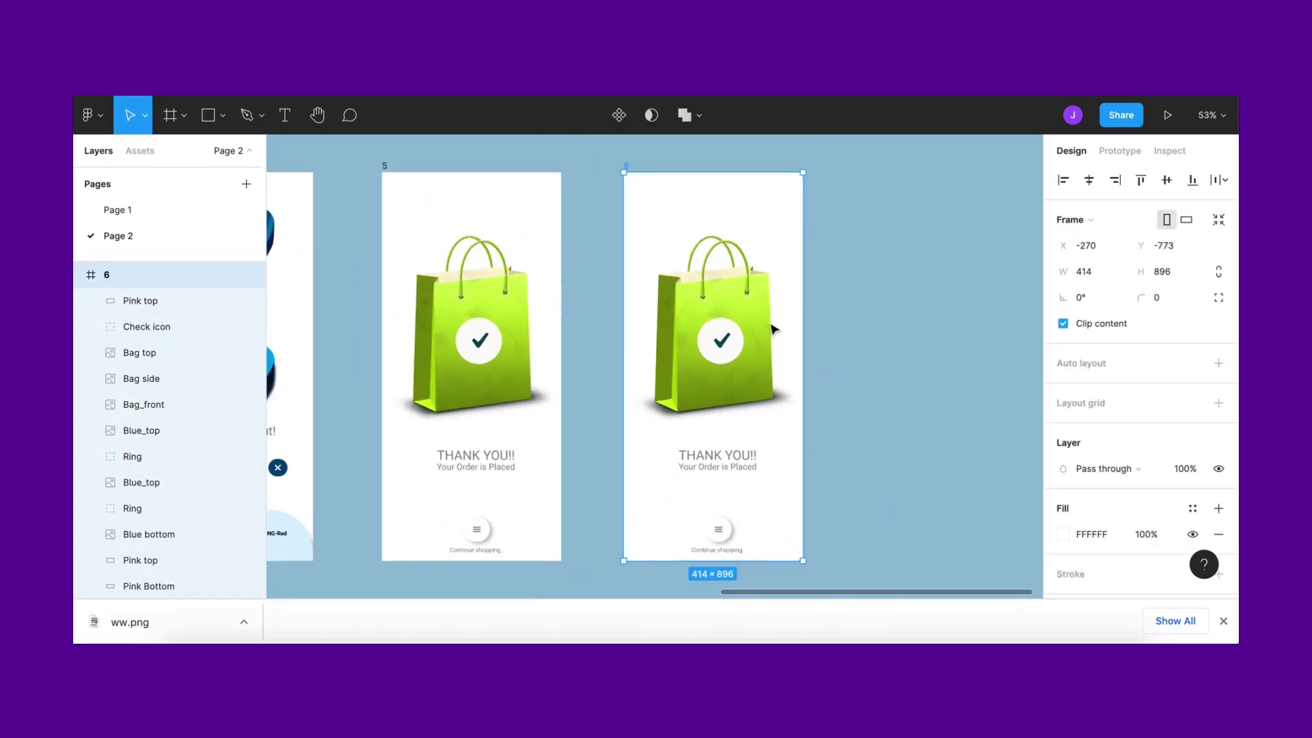
{"action": "left_click", "coordinate": [764, 322]}
{"action": "left_click_drag", "start_coordinate": [755, 325], "coordinate": [756, 219]}
{"action": "left_click", "coordinate": [925, 404]}
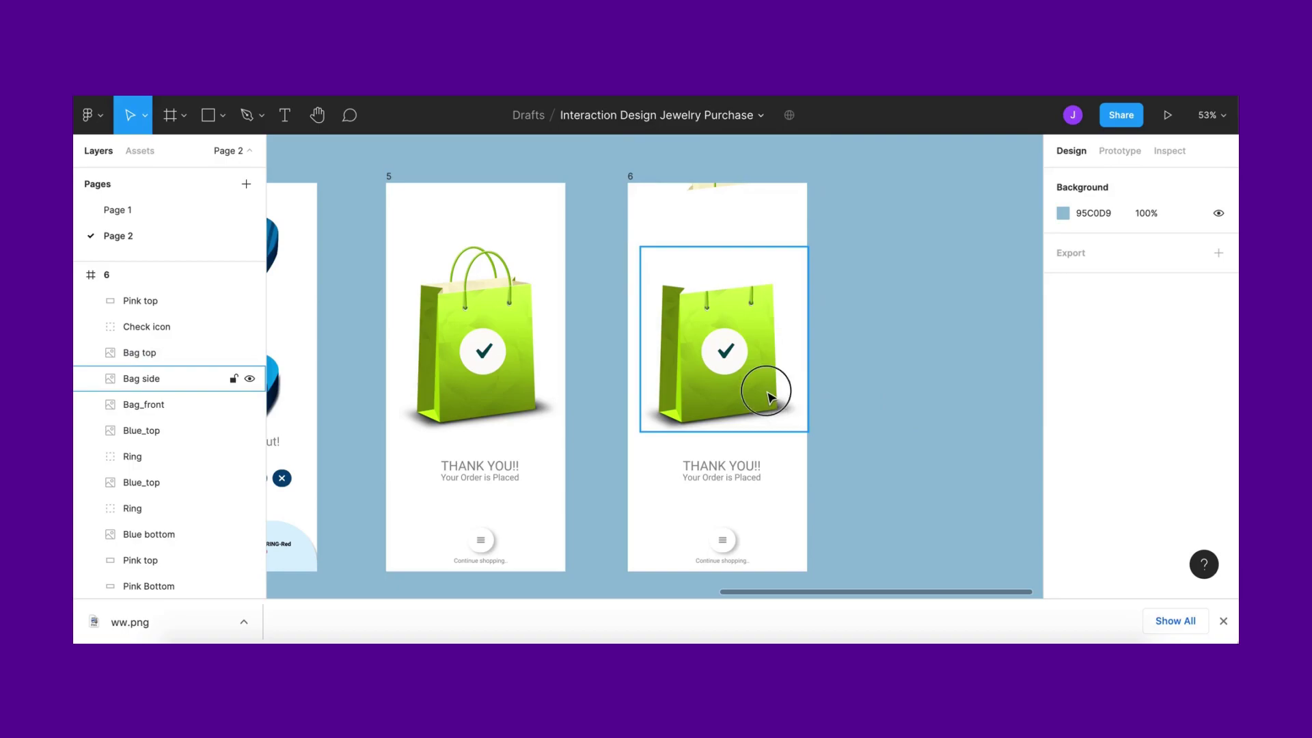
{"action": "left_click_drag", "start_coordinate": [829, 444], "coordinate": [638, 410]}
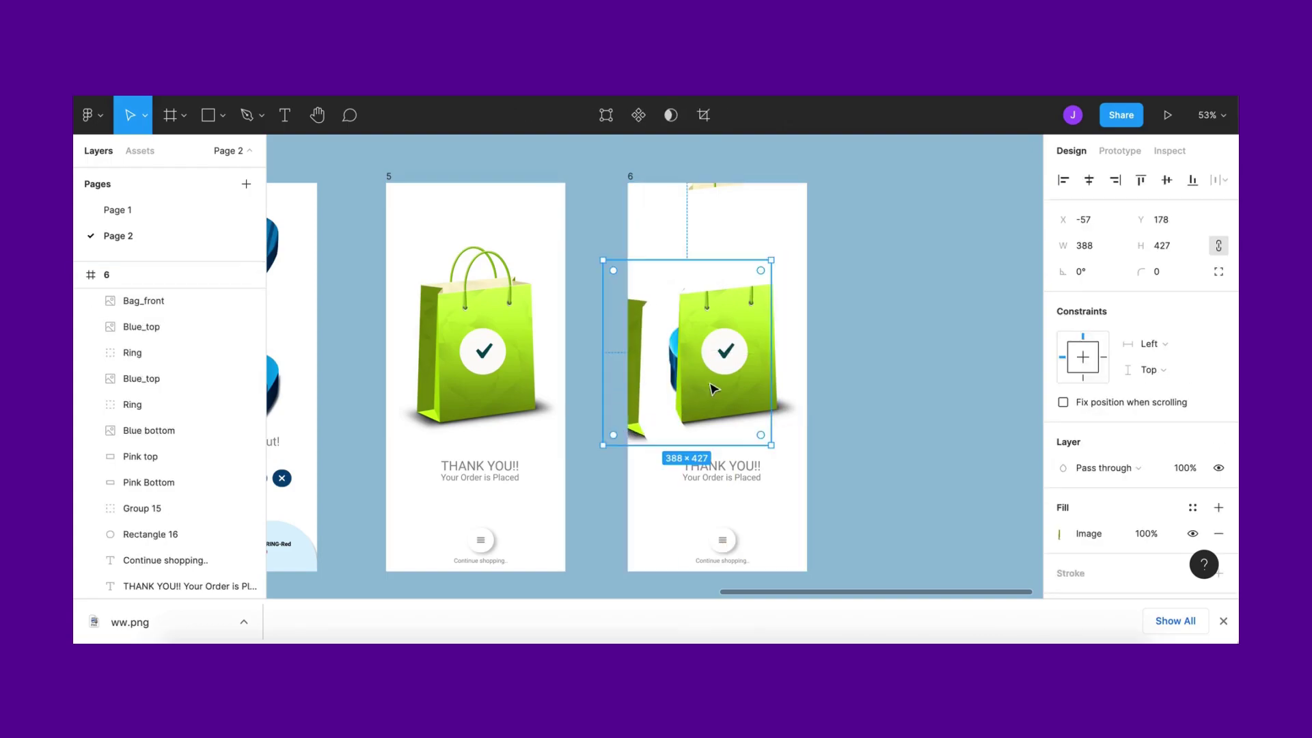
Move Bag_front in frame 6 toward the lower right to X 219, Y 270 and bring it to the top of the frame's layer stack
{"action": "left_click_drag", "start_coordinate": [785, 416], "coordinate": [821, 424]}
{"action": "left_click_drag", "start_coordinate": [162, 284], "coordinate": [161, 328]}
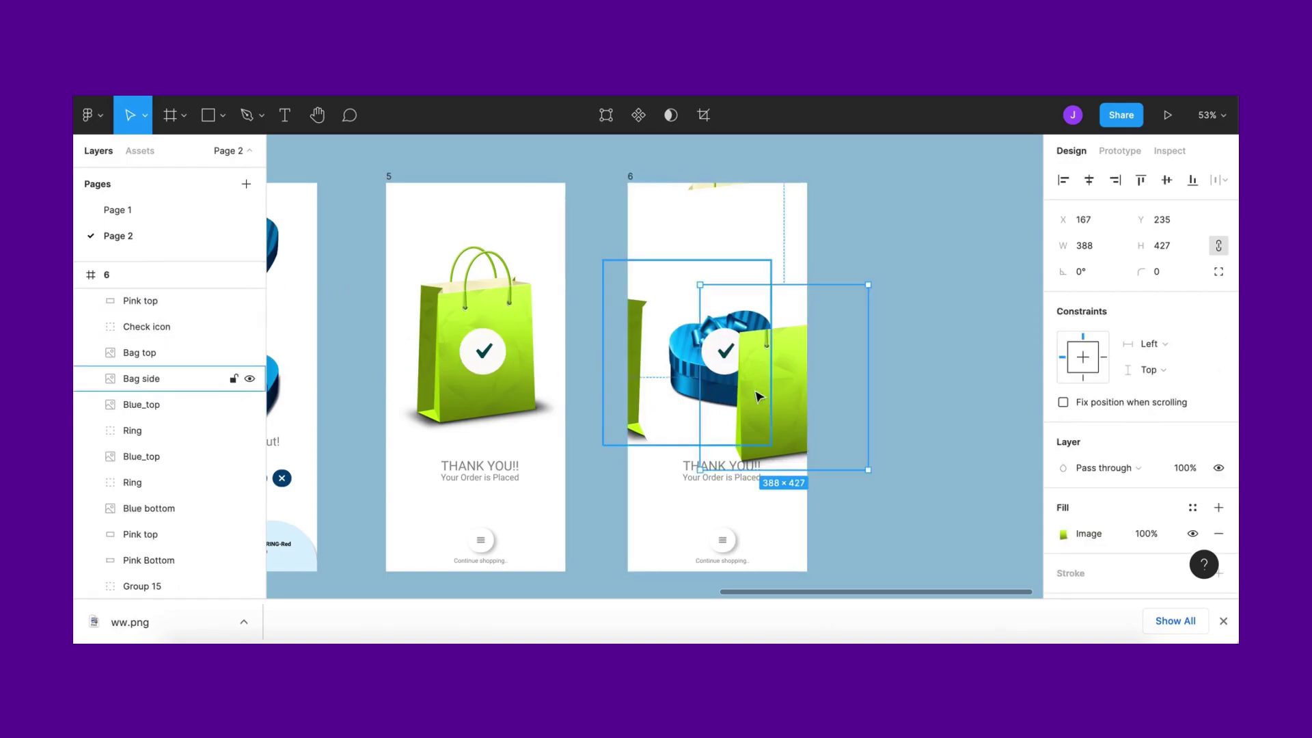
{"action": "left_click", "coordinate": [909, 385]}
{"action": "left_click", "coordinate": [725, 367]}
{"action": "double_click", "coordinate": [729, 368]}
{"action": "left_click_drag", "start_coordinate": [730, 369], "coordinate": [764, 389]}
{"action": "left_click", "coordinate": [834, 254]}
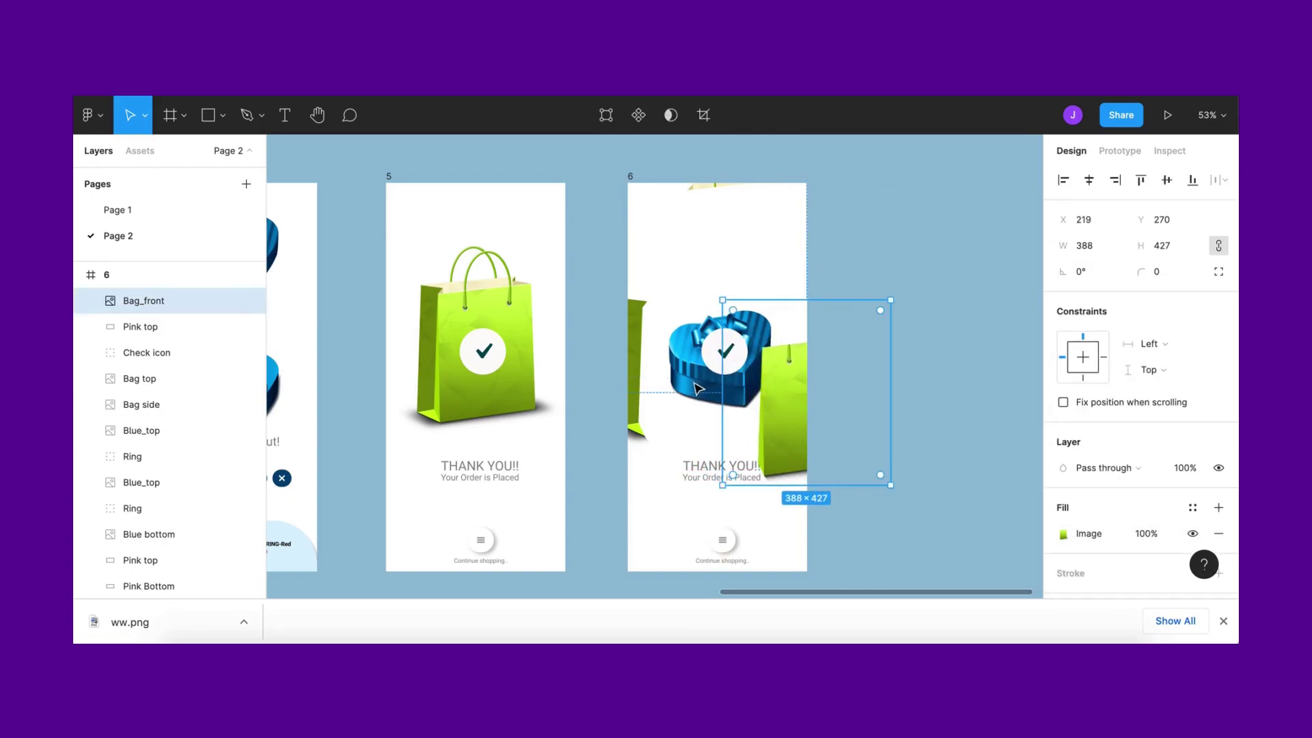
Place frame 6's Check icon on the shifted Bag_front, bring it to the top of the stack, and lower Bag side to Y 246
{"action": "left_click_drag", "start_coordinate": [730, 375], "coordinate": [792, 435]}
{"action": "left_click_drag", "start_coordinate": [147, 353], "coordinate": [182, 289]}
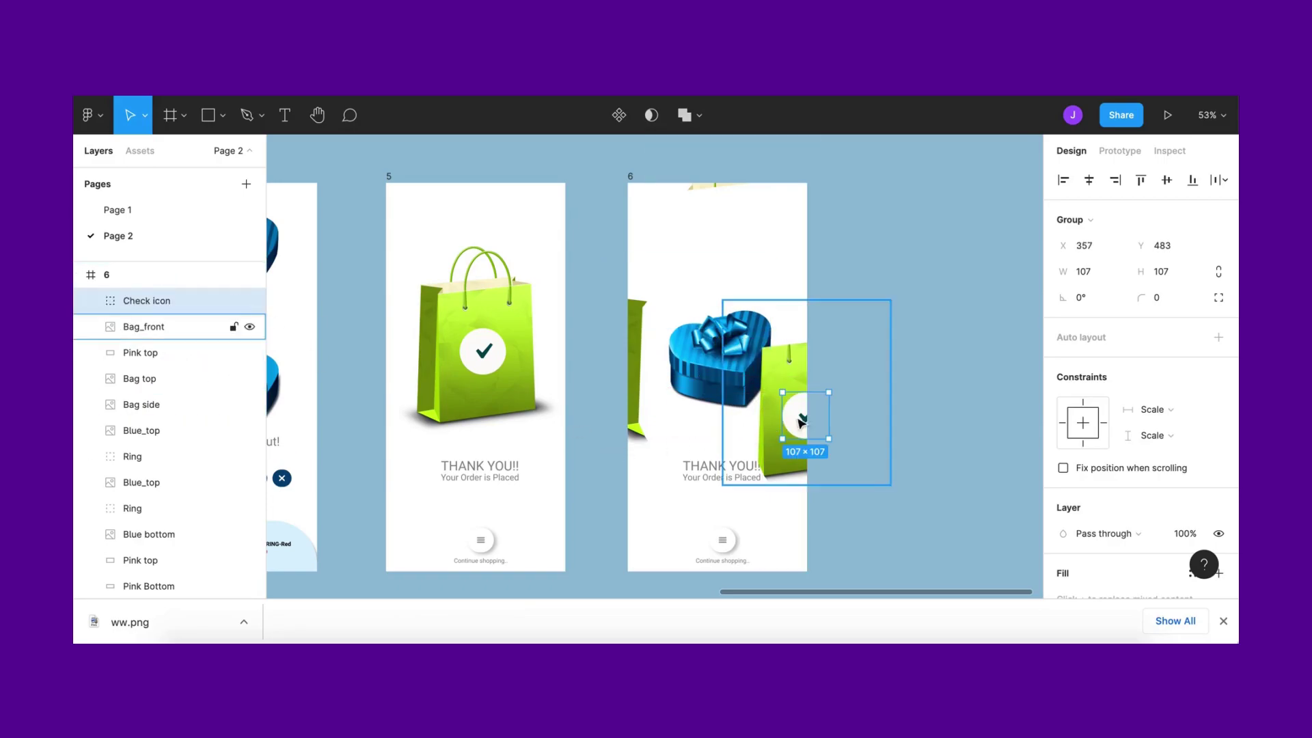
{"action": "key", "text": "Escape"}
{"action": "left_click_drag", "start_coordinate": [638, 367], "coordinate": [638, 397]}
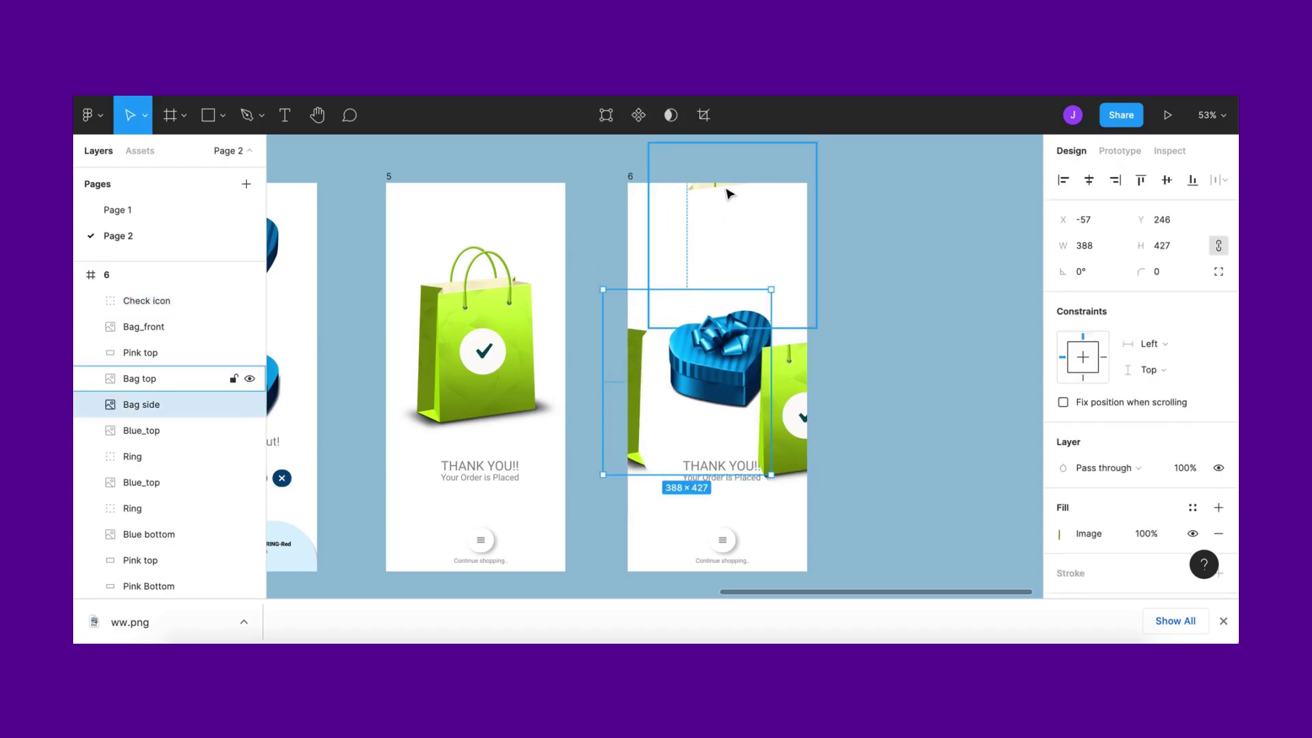
Set the layer opacity of Bag top, Bag_front, Bag side and Check icon in frame 6 to 0%
{"action": "left_click", "coordinate": [730, 195]}
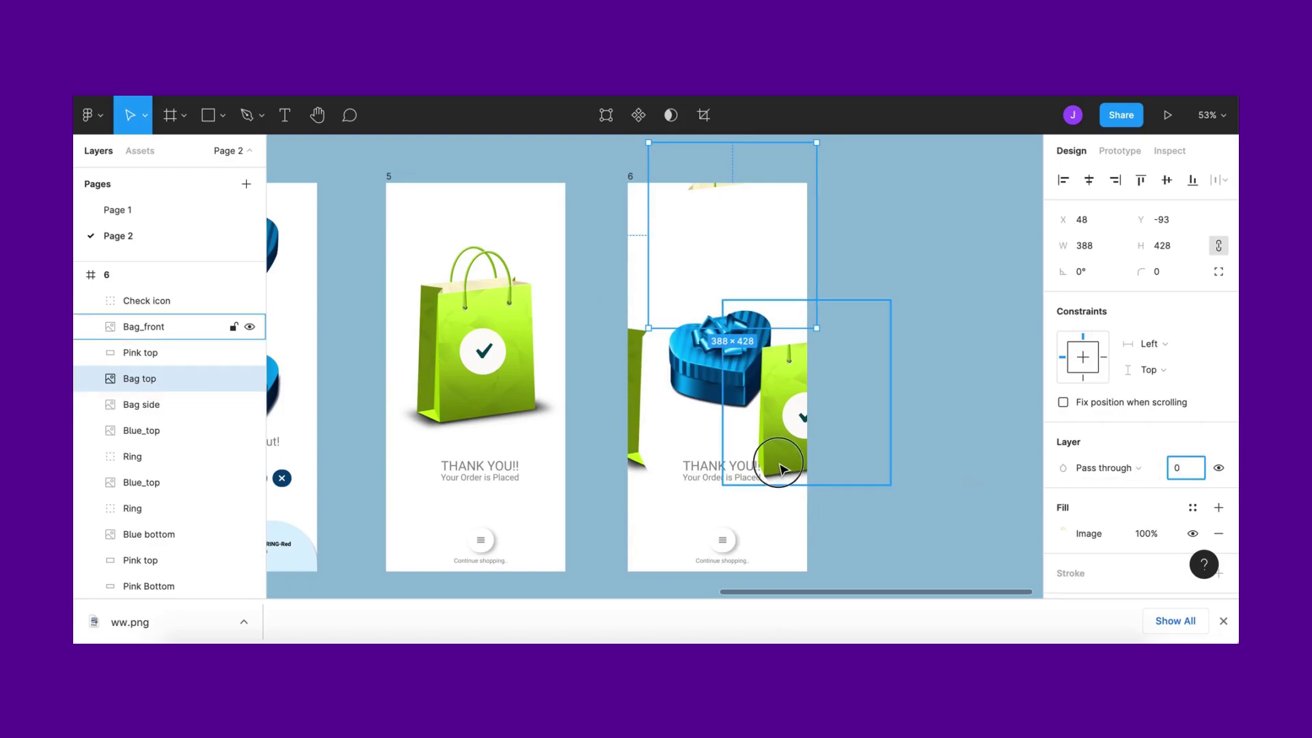
{"action": "left_click", "coordinate": [144, 327]}
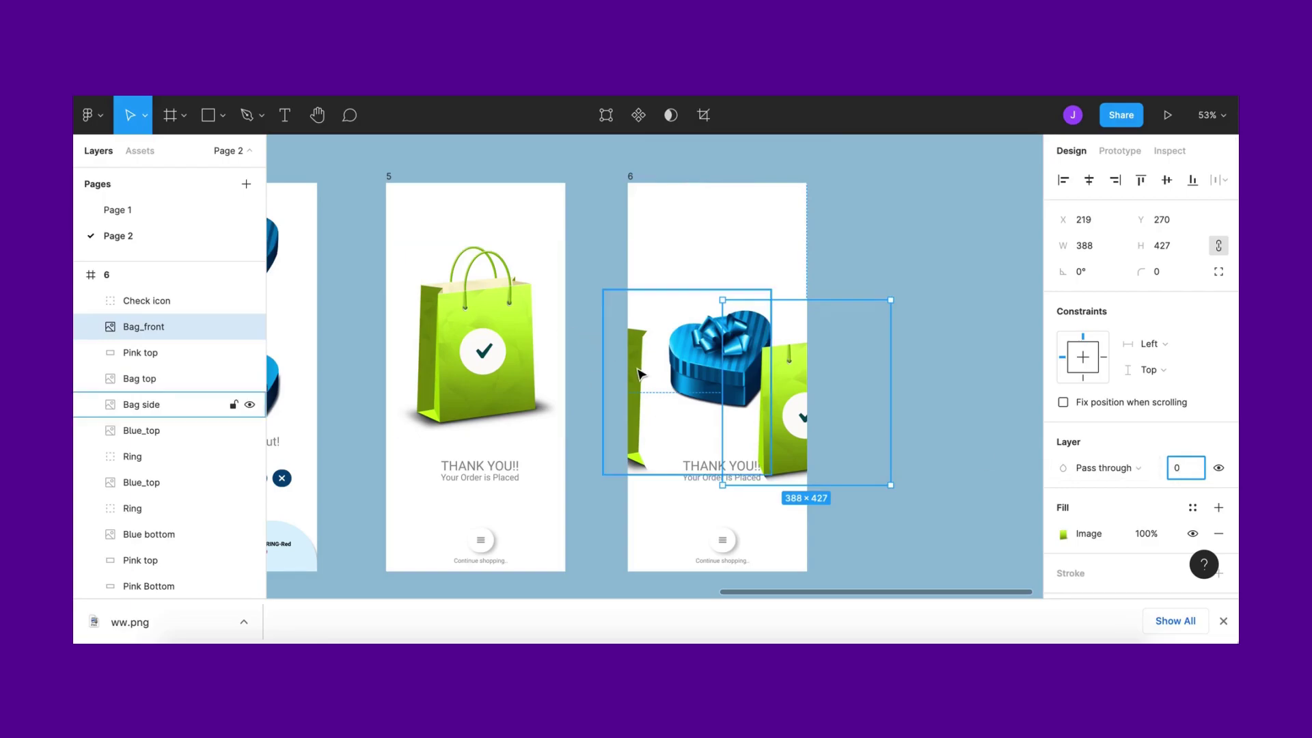
{"action": "left_click", "coordinate": [658, 408]}
{"action": "type", "text": "0"}
{"action": "left_click", "coordinate": [861, 410]}
{"action": "left_click", "coordinate": [799, 416]}
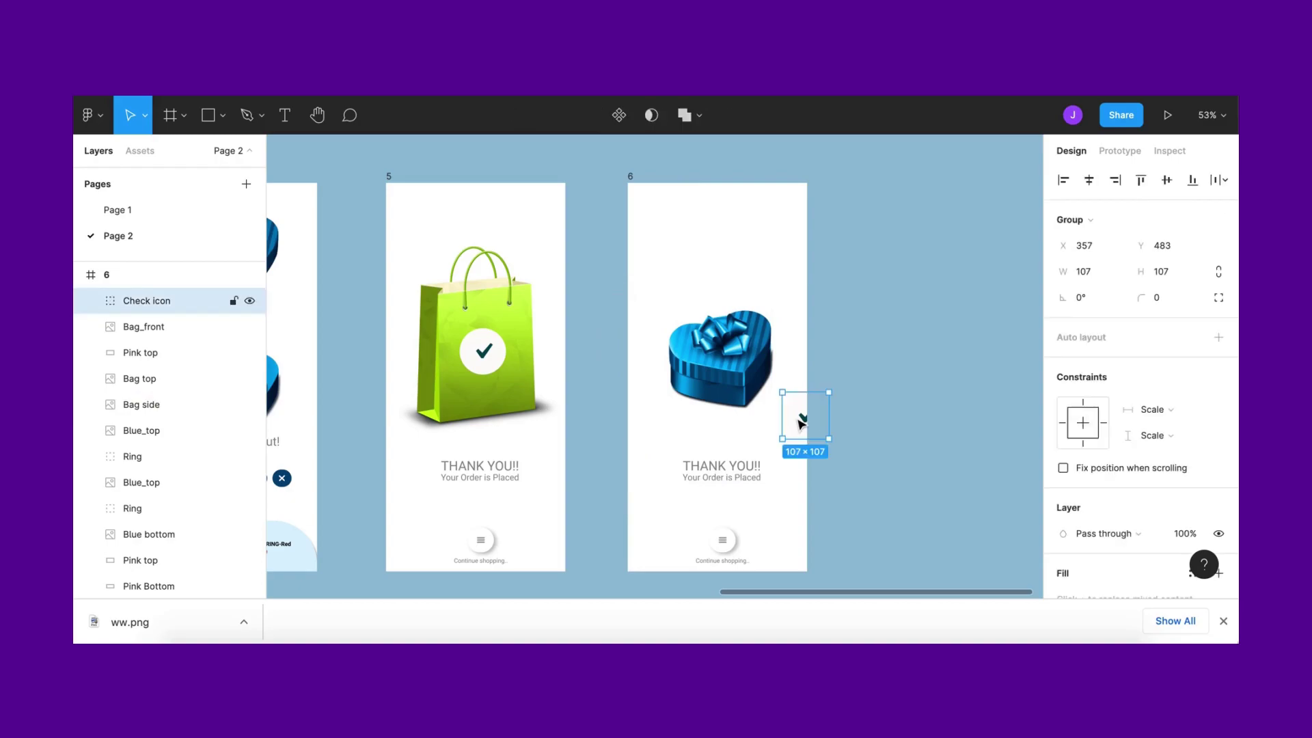
{"action": "scroll", "coordinate": [1128, 451], "scroll_direction": "down", "scroll_amount": 2}
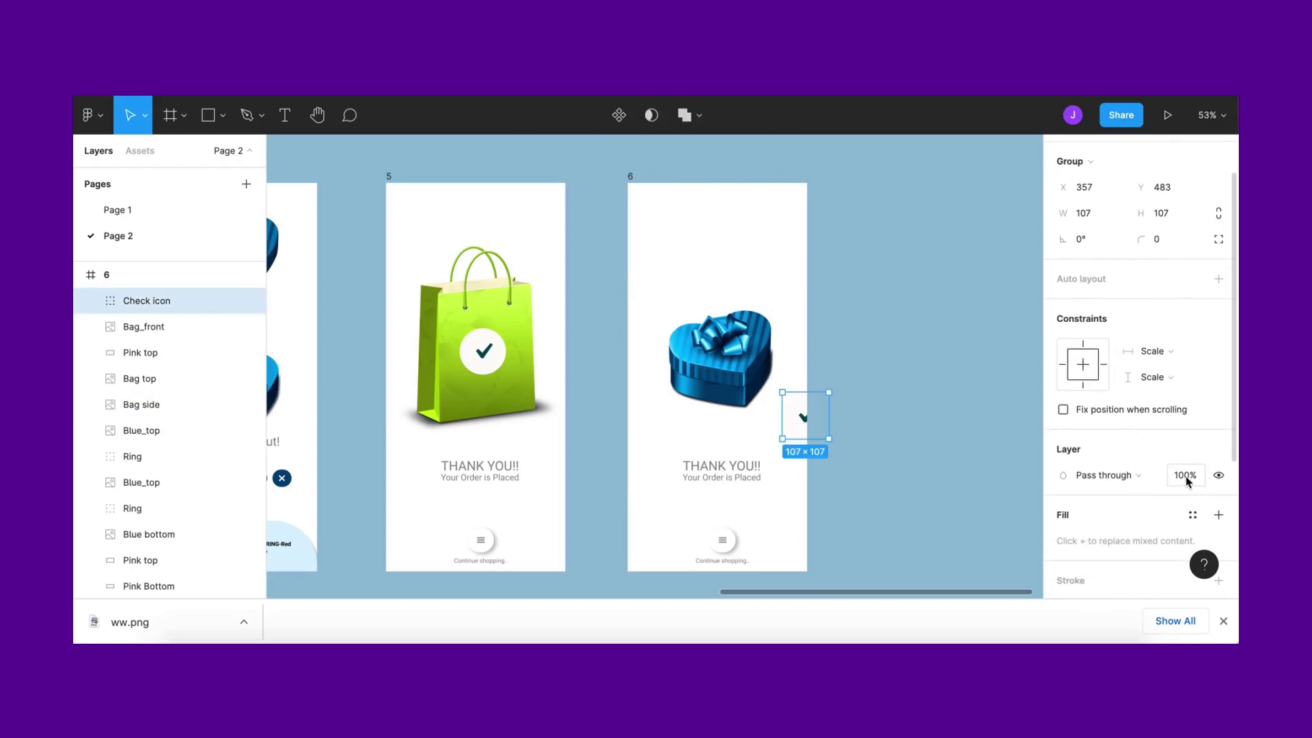
{"action": "left_click", "coordinate": [926, 424]}
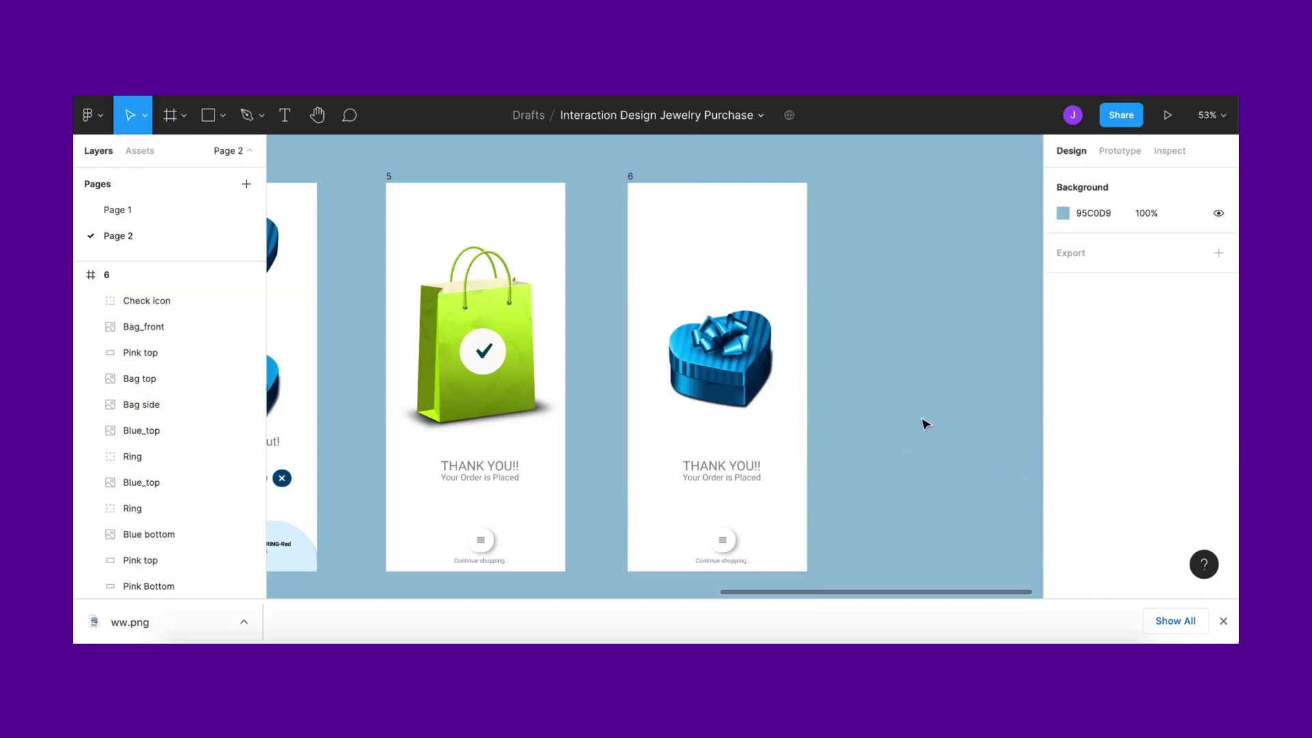
Link Bag top in frame 5 to frame 6 with a While hovering interaction that navigates using Smart animate
{"action": "scroll", "coordinate": [652, 424], "scroll_direction": "up", "scroll_amount": 1}
{"action": "scroll", "coordinate": [552, 393], "scroll_direction": "left", "scroll_amount": 1}
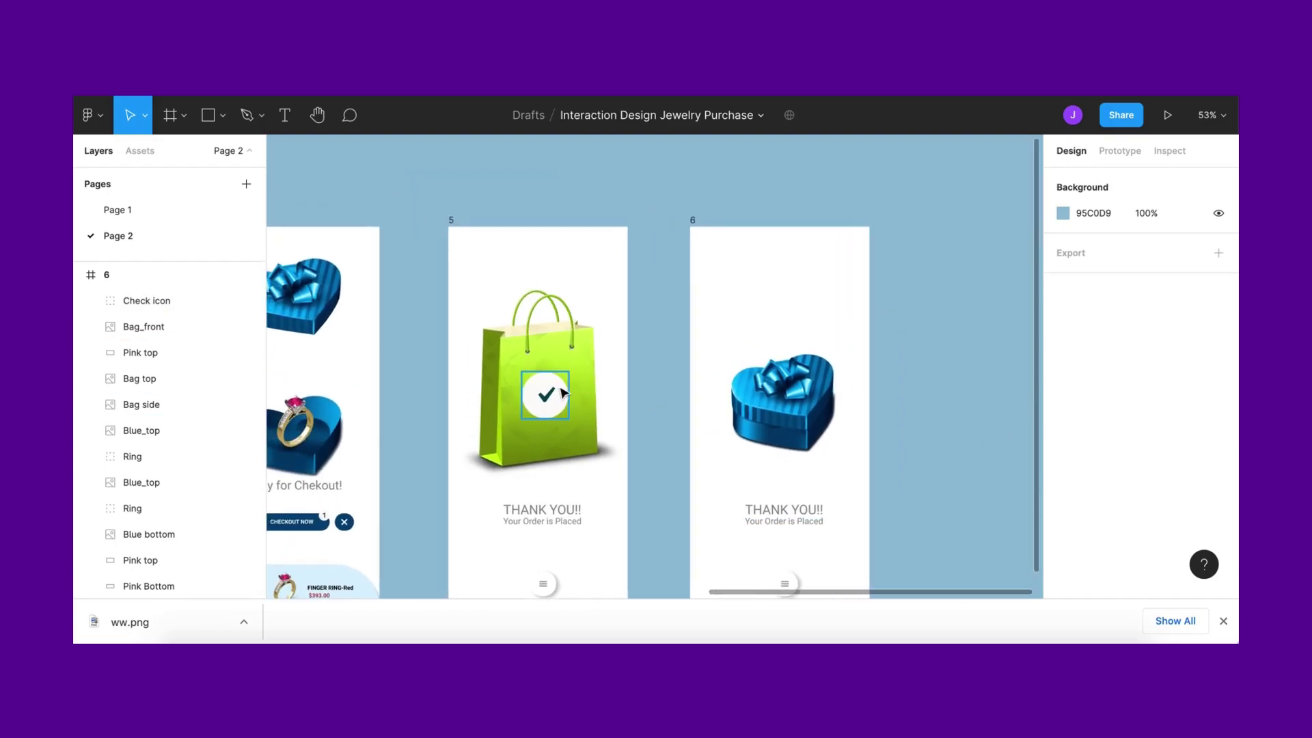
{"action": "left_click", "coordinate": [566, 391]}
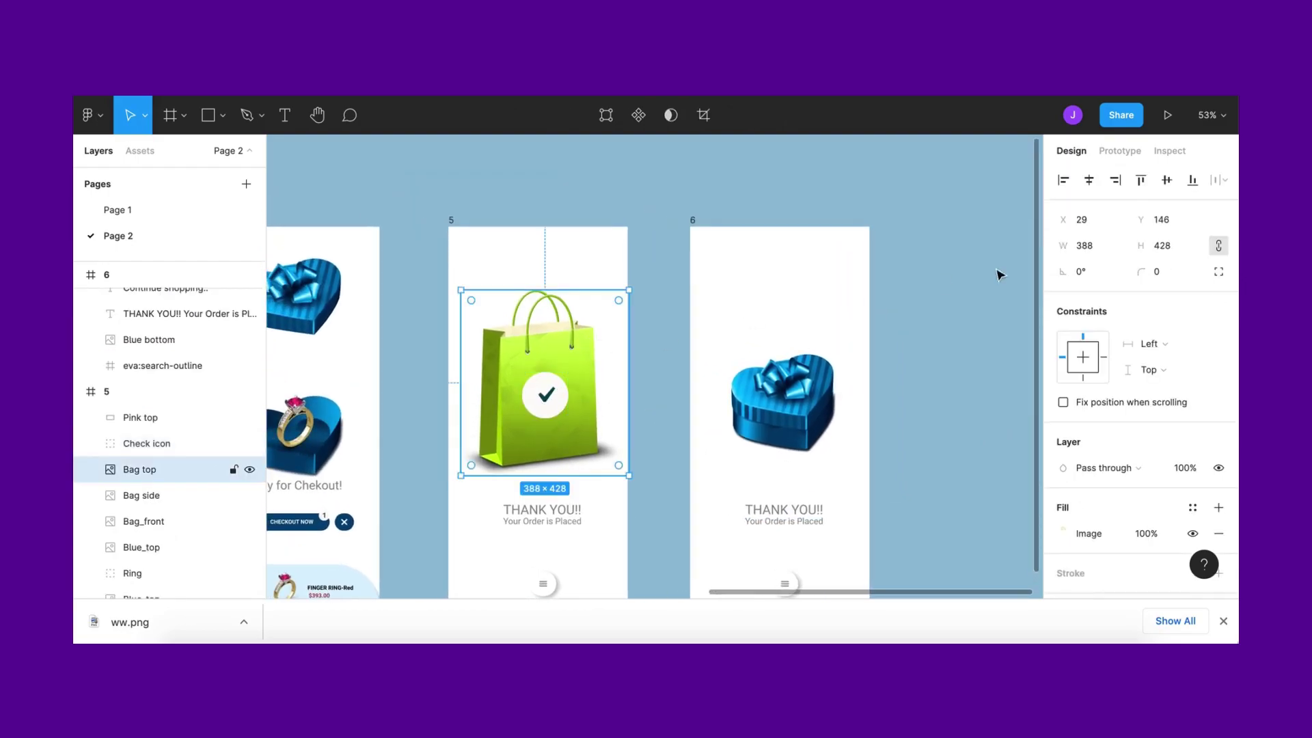
{"action": "left_click", "coordinate": [1131, 156]}
{"action": "left_click_drag", "start_coordinate": [629, 384], "coordinate": [736, 301]}
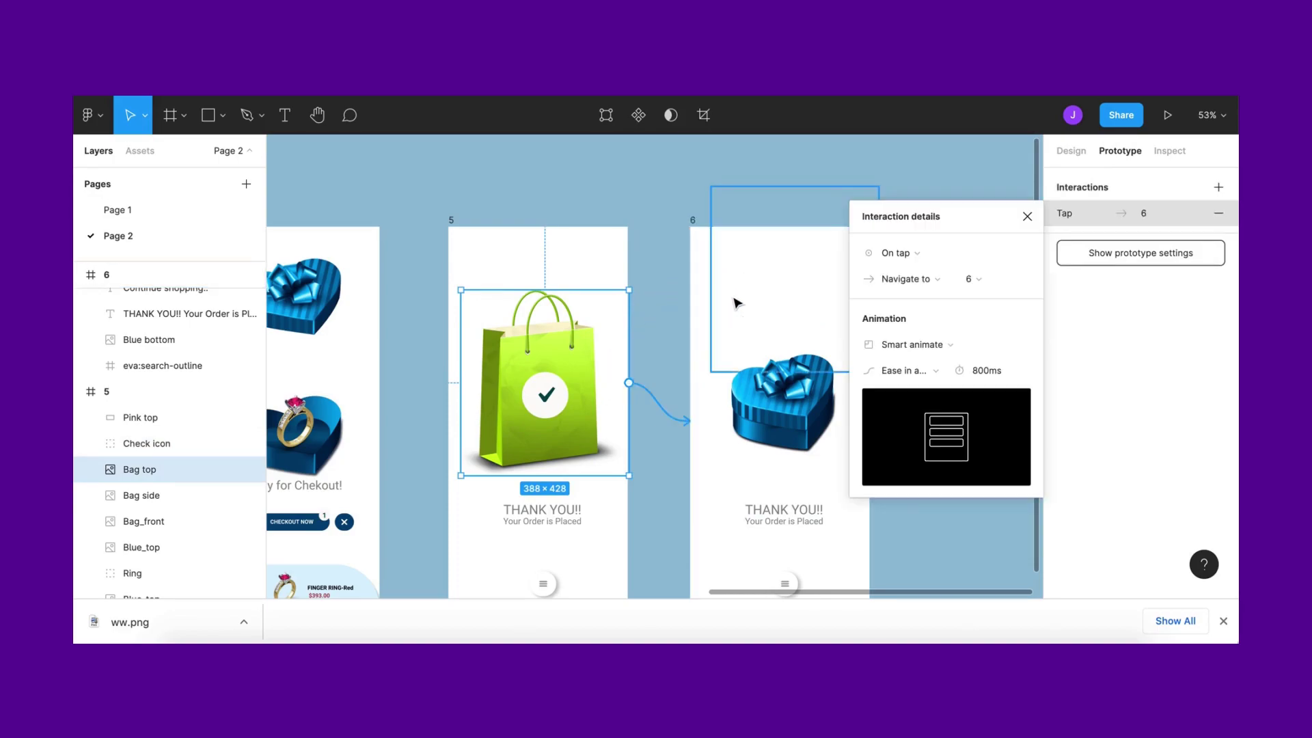
{"action": "left_click", "coordinate": [920, 256]}
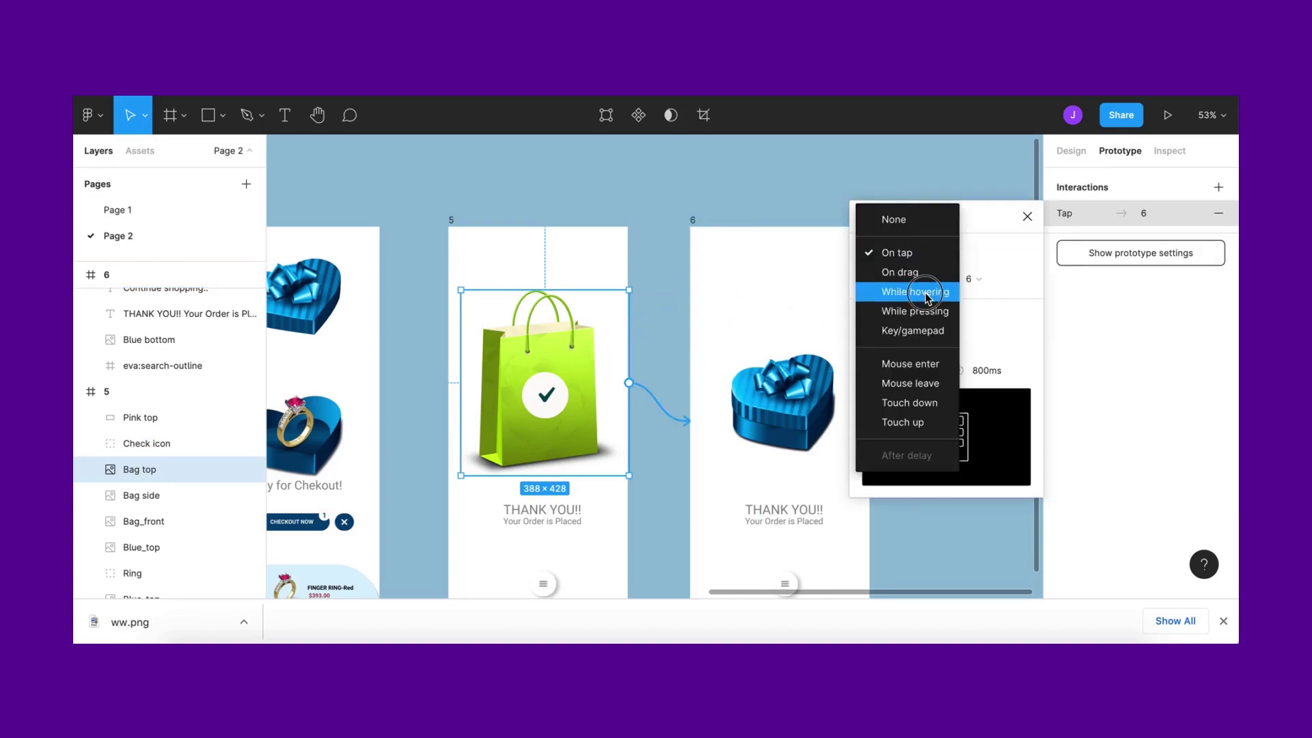
{"action": "left_click", "coordinate": [919, 290]}
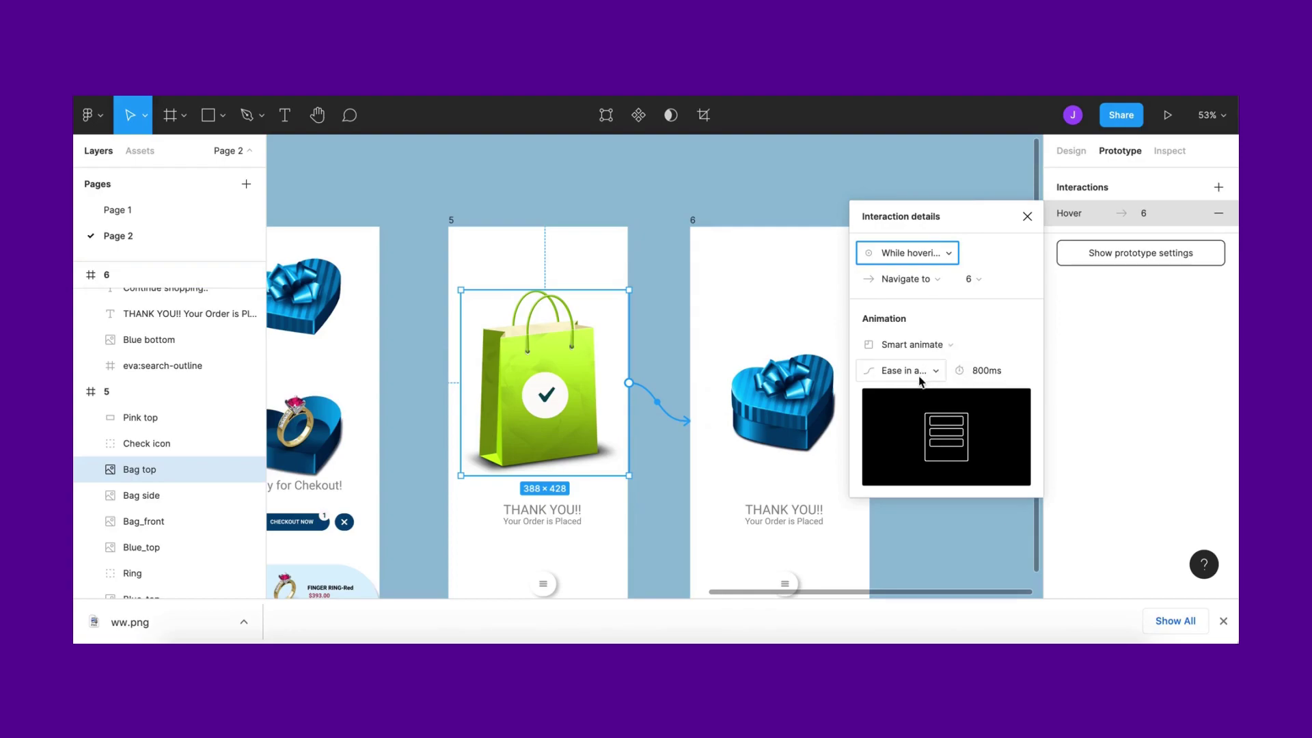
{"action": "left_click", "coordinate": [1028, 217]}
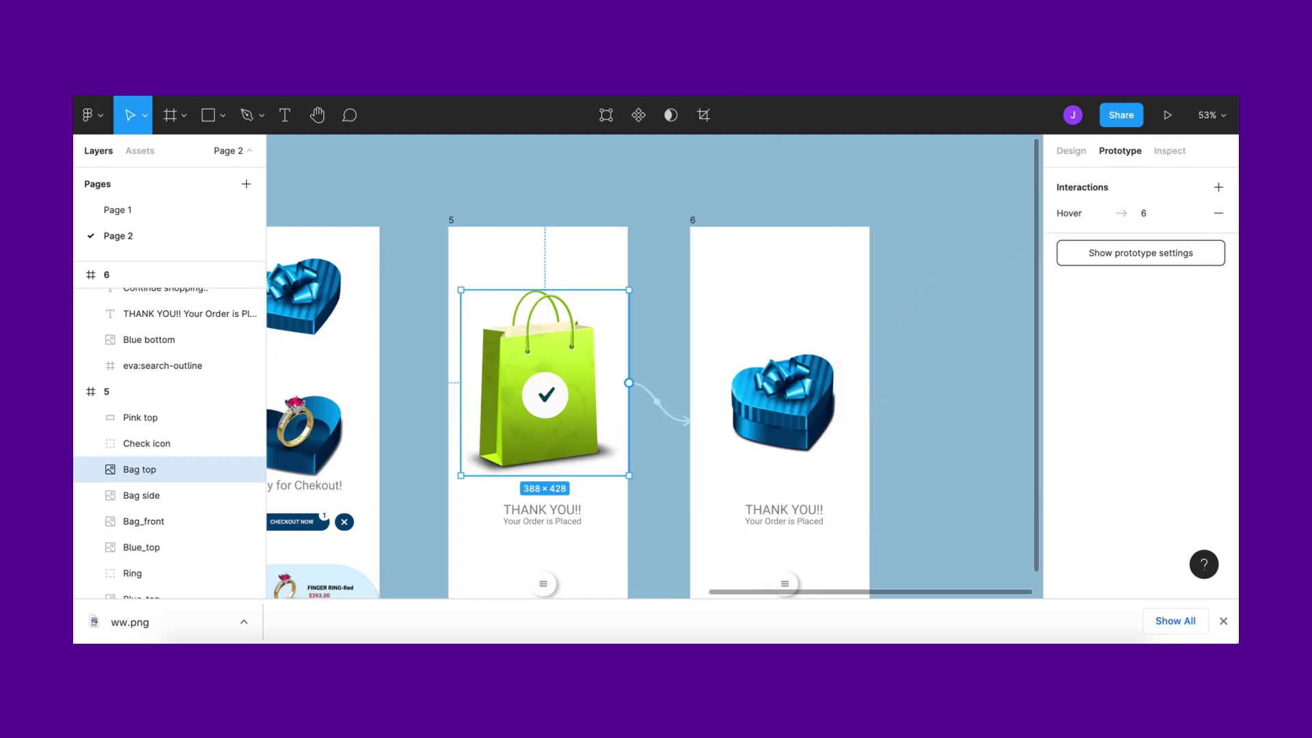
Preview the prototype and test the CHECKOUT NOW transition and the bag interaction on the thank-you screen
{"action": "key", "text": "super+alt+Return"}
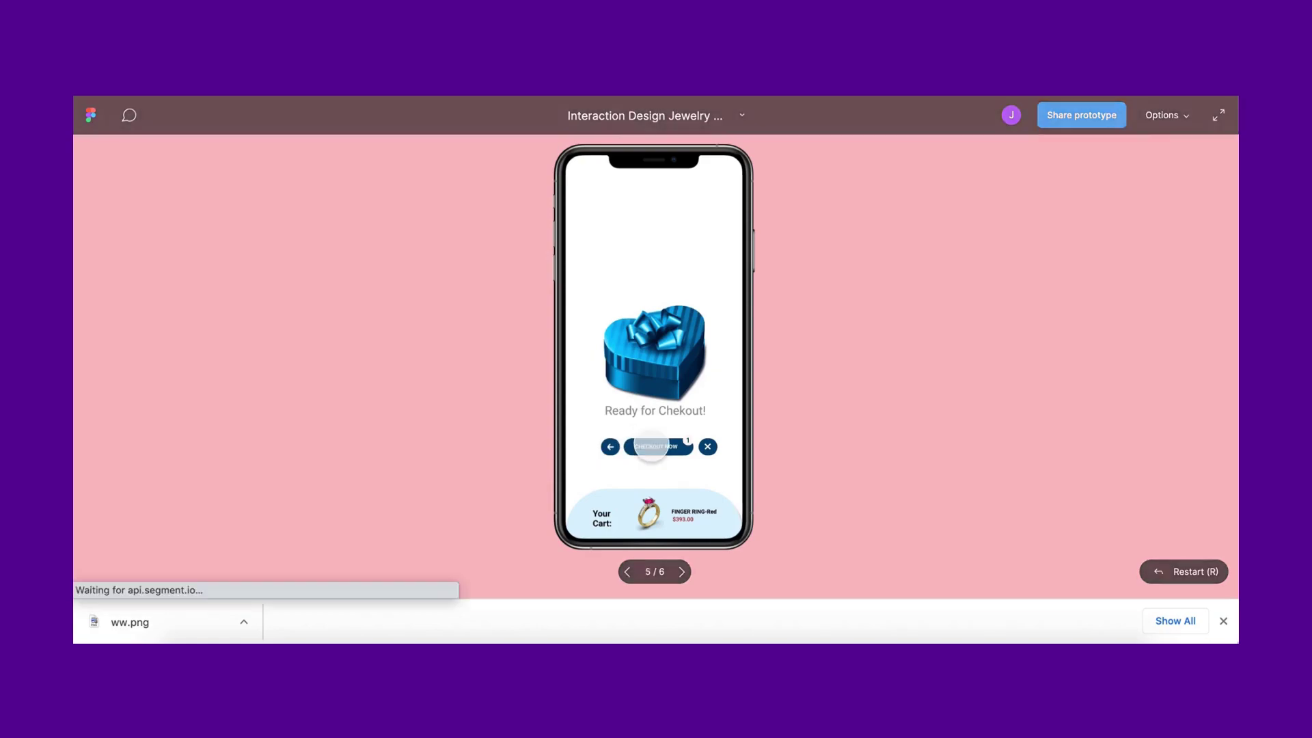
{"action": "left_click", "coordinate": [652, 446]}
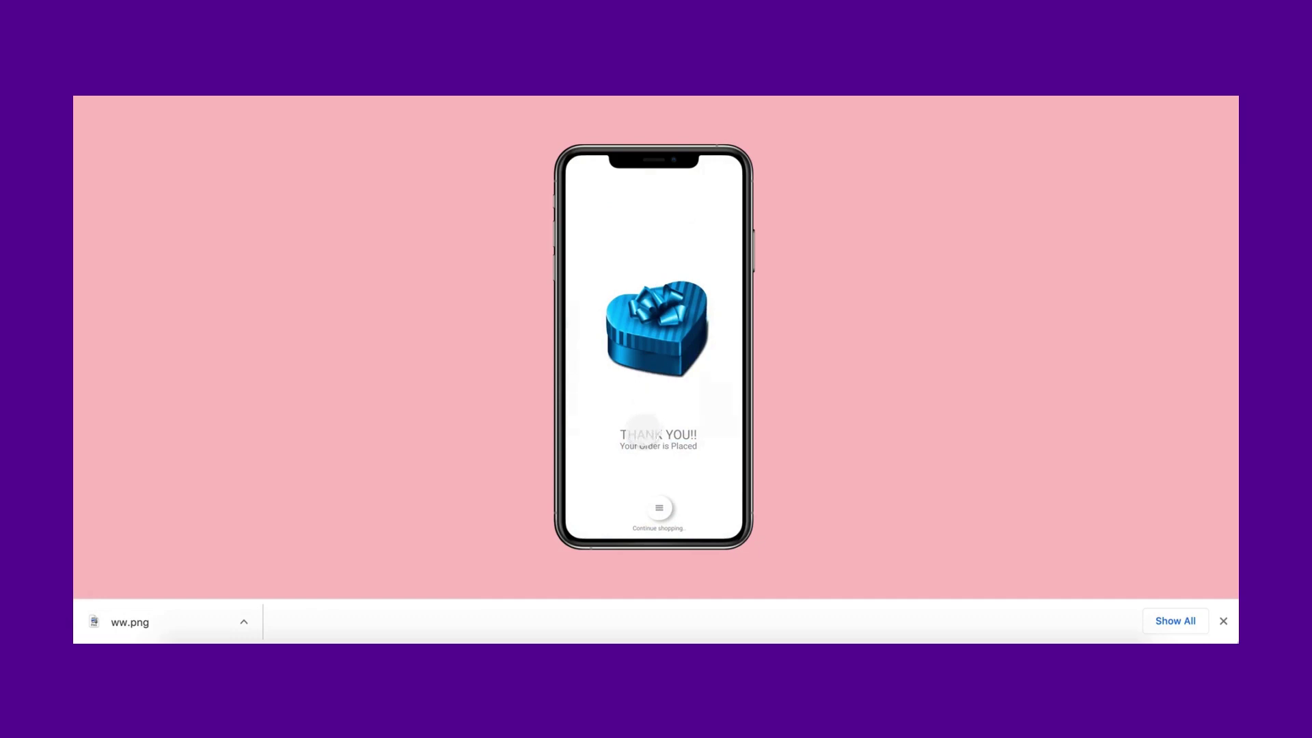
{"action": "left_click", "coordinate": [659, 508]}
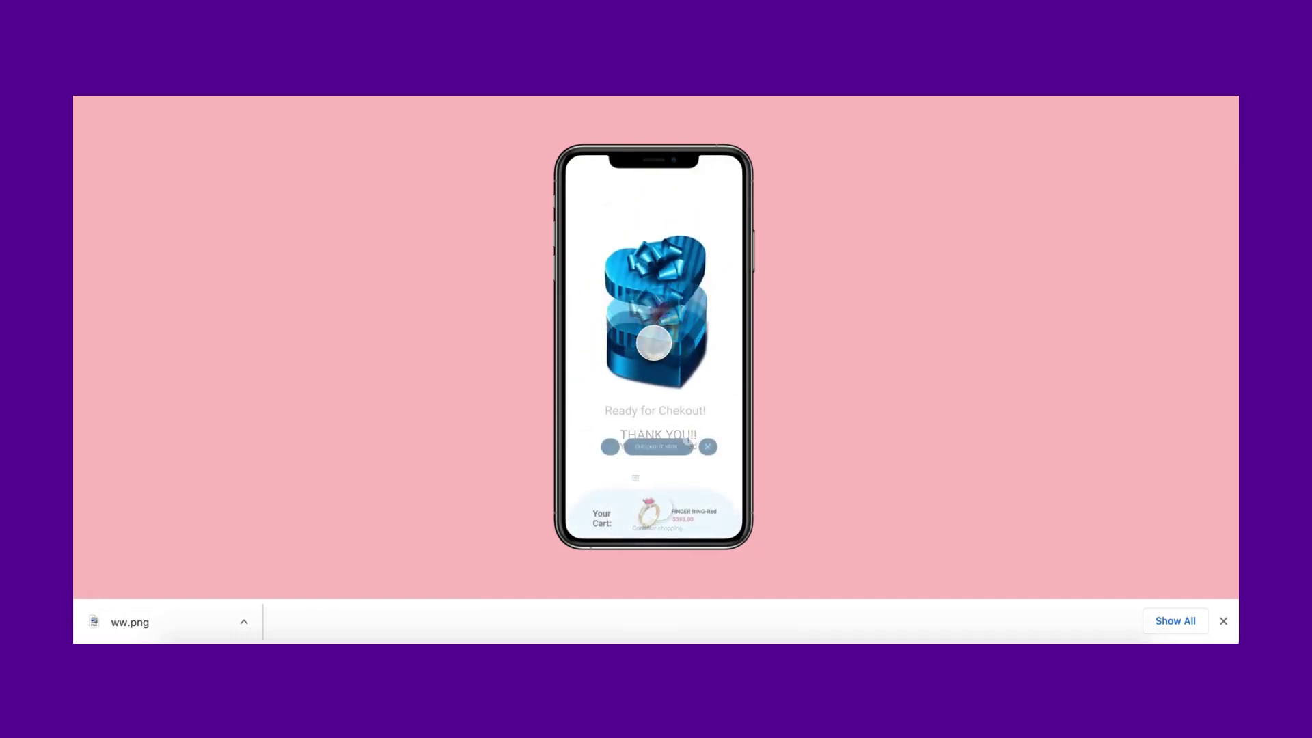
{"action": "left_click", "coordinate": [656, 447]}
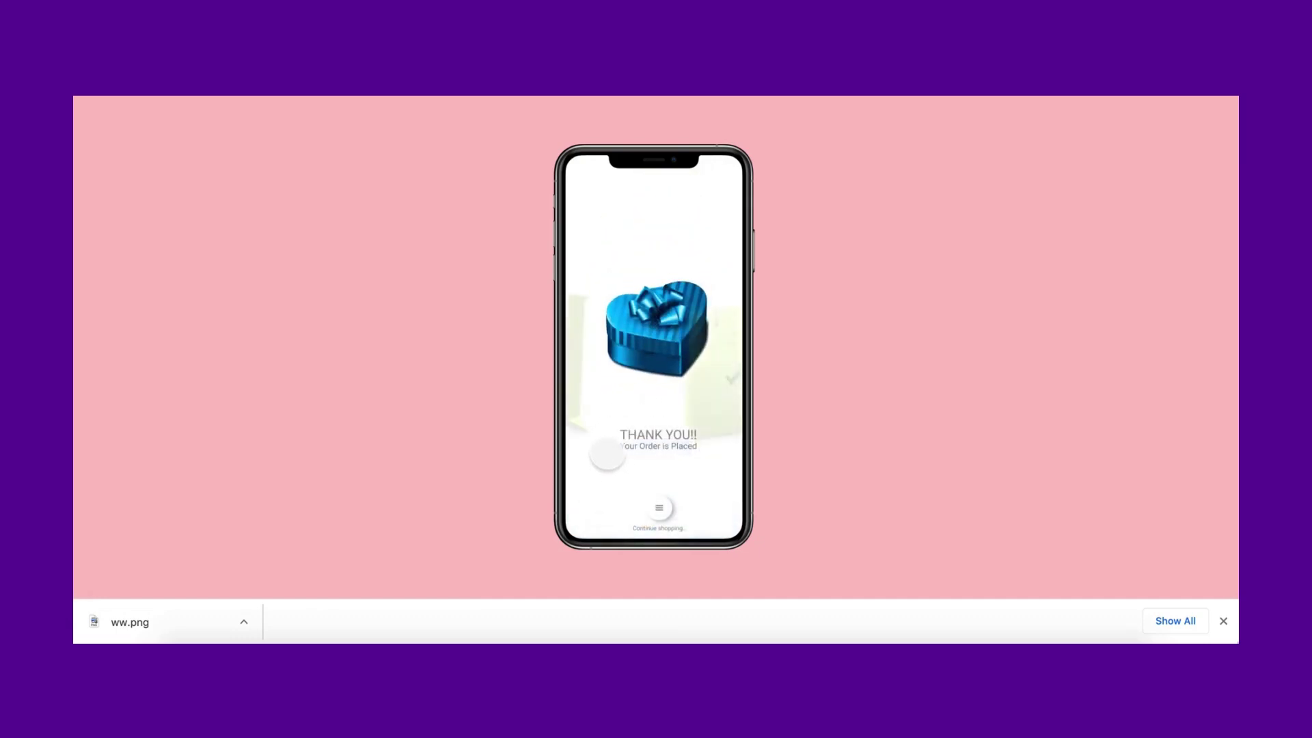
{"action": "left_click", "coordinate": [636, 371]}
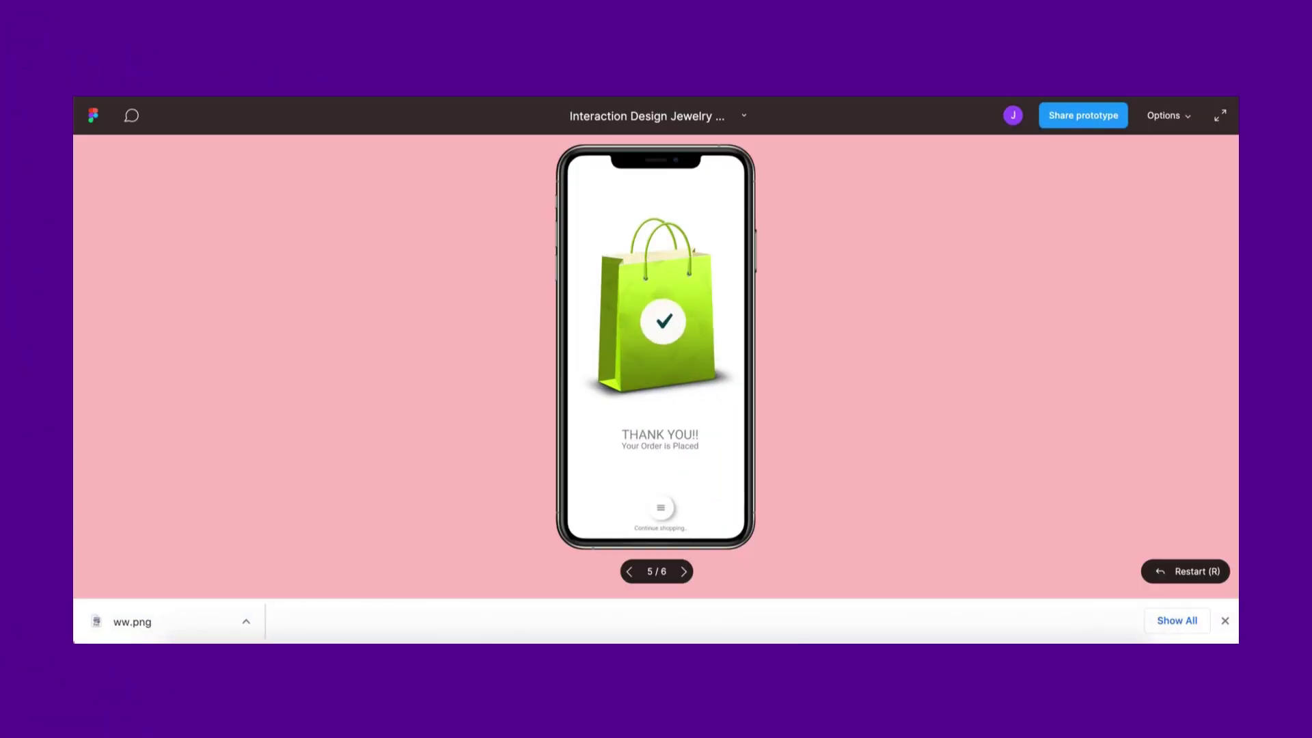
Restart the prototype preview from the first screen and try the pink jewellery packing option
{"action": "key", "text": "r"}
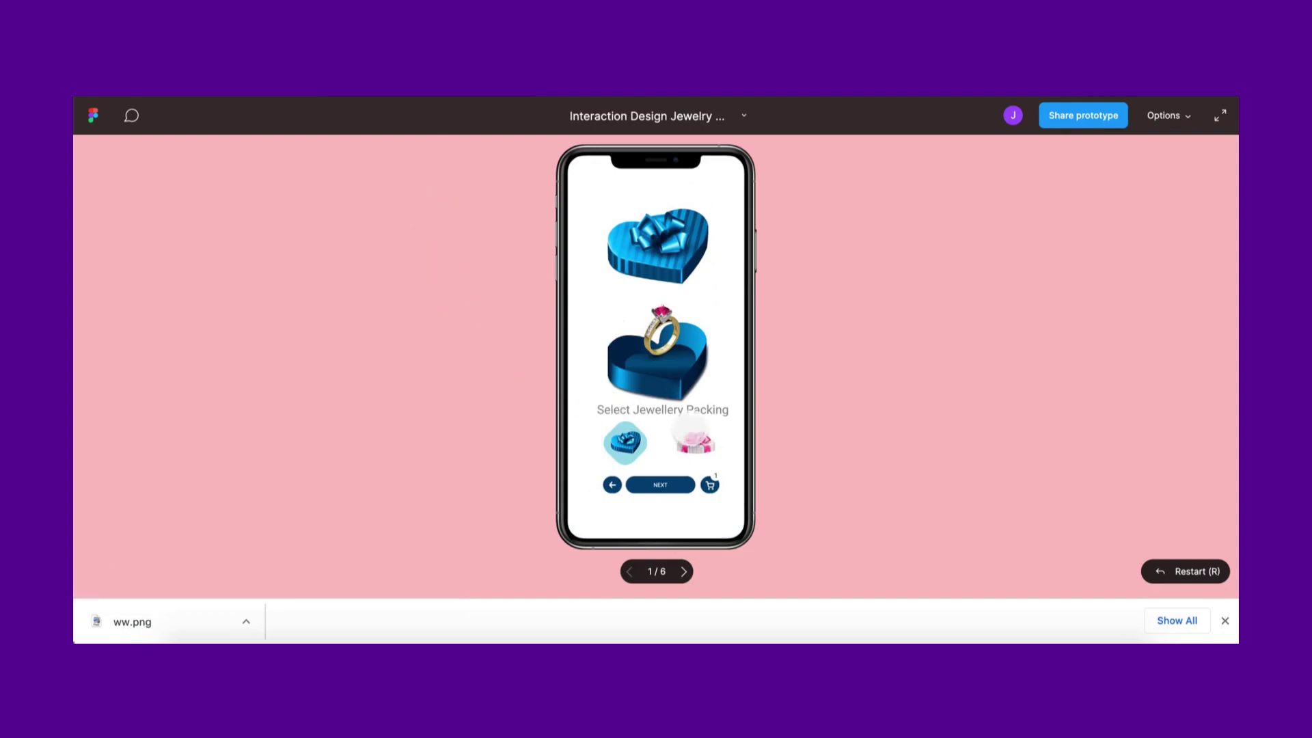
{"action": "left_click", "coordinate": [708, 444]}
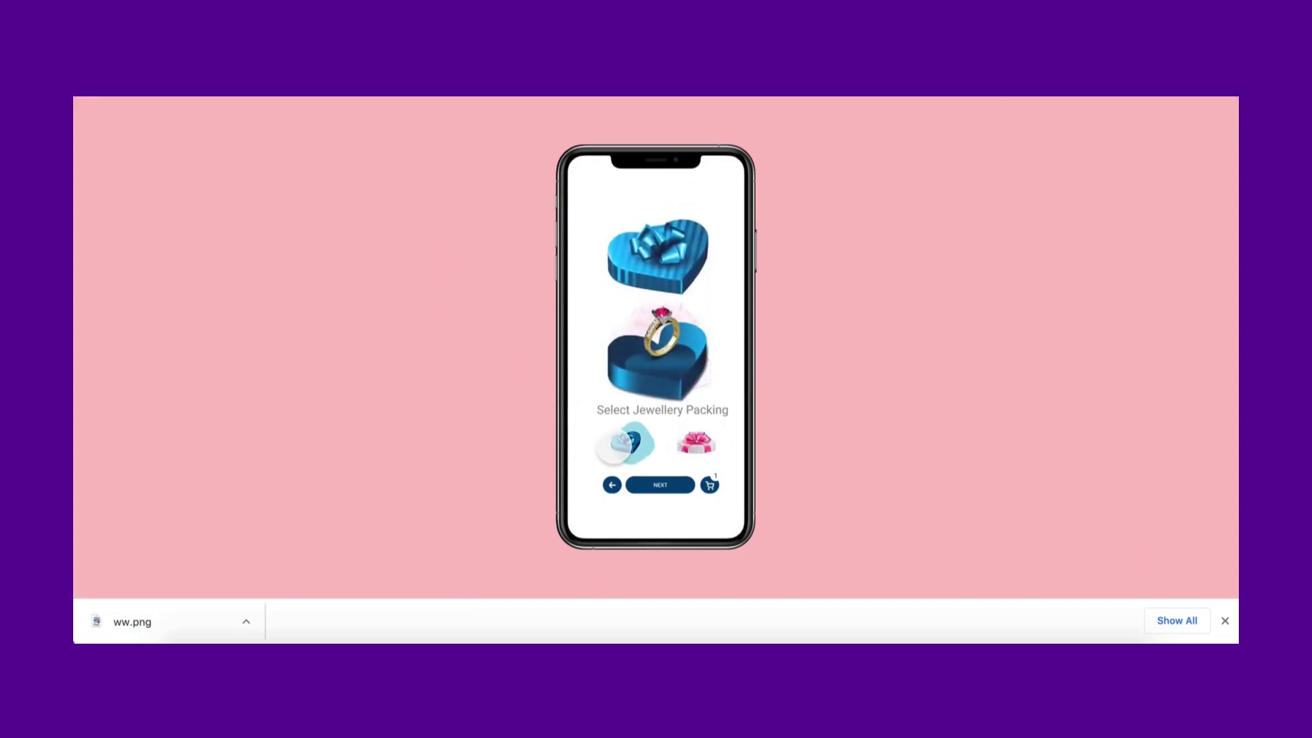